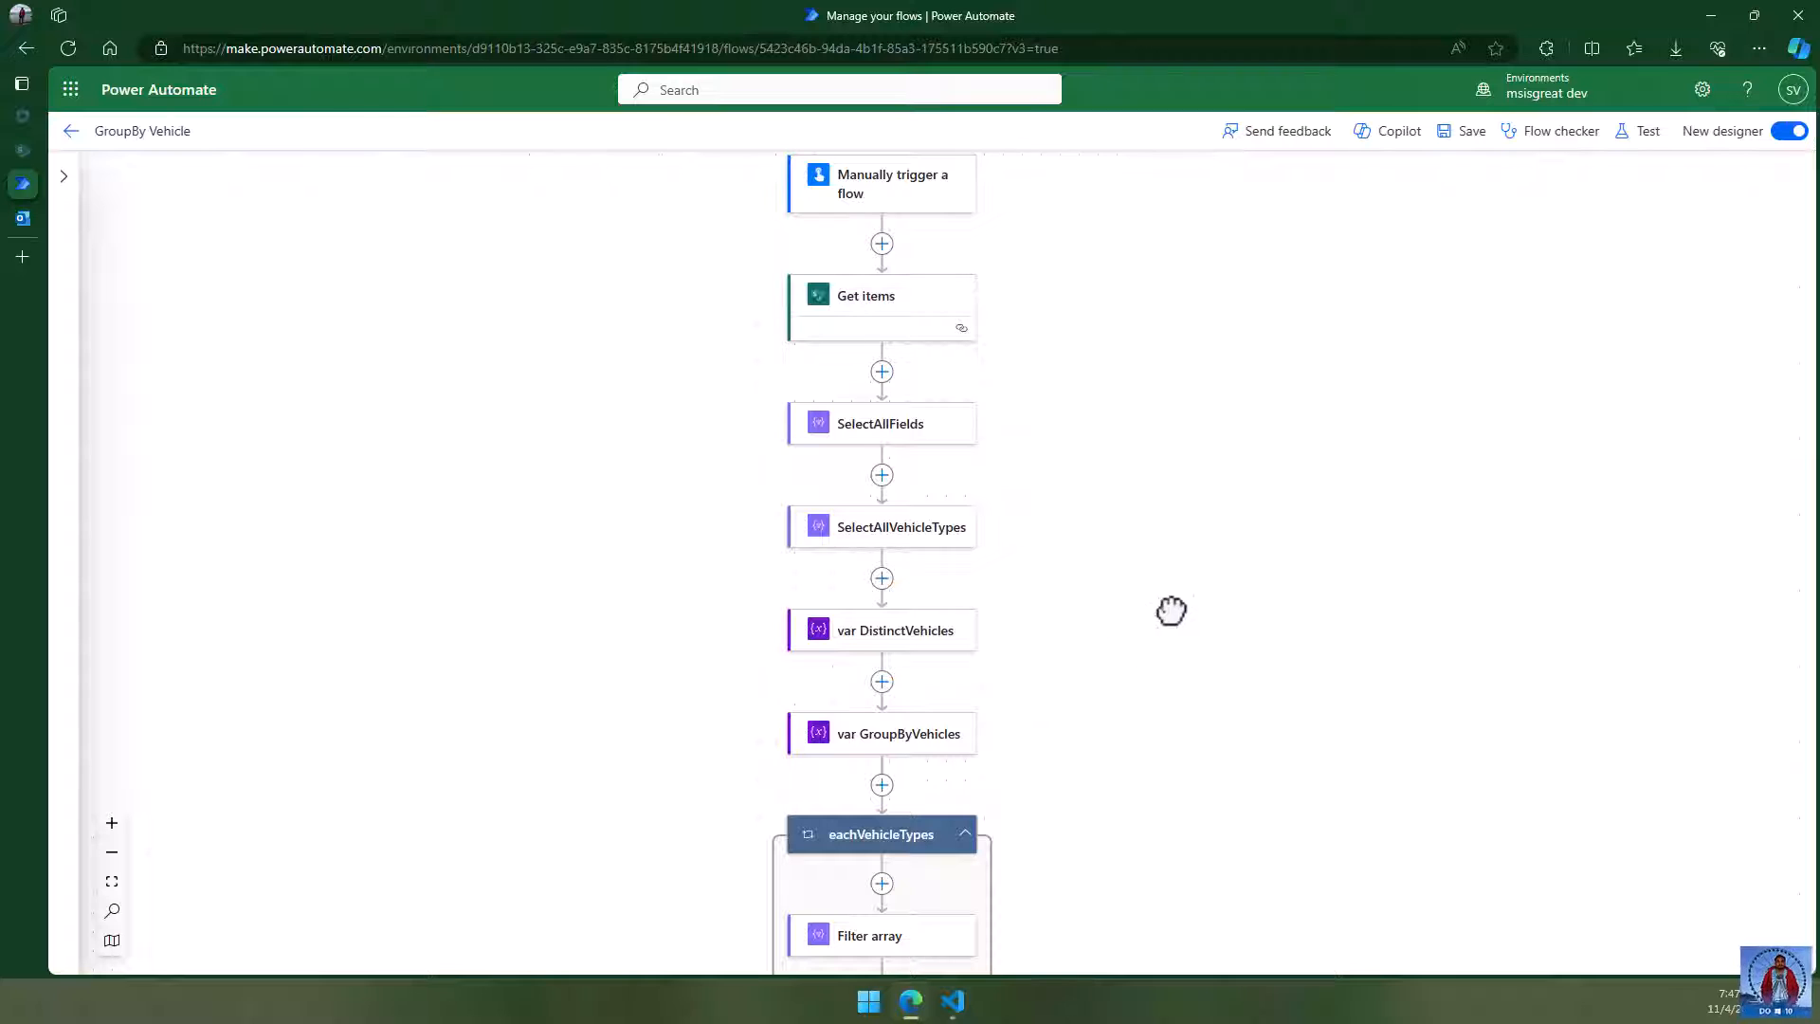
- Review the flow's actions from the manual trigger through the eachVehicleTypes loop to the Send an email action
{"action": "left_click_drag", "start_coordinate": [1172, 673], "coordinate": [1149, 910]}
{"action": "left_click_drag", "start_coordinate": [1090, 679], "coordinate": [1086, 374]}
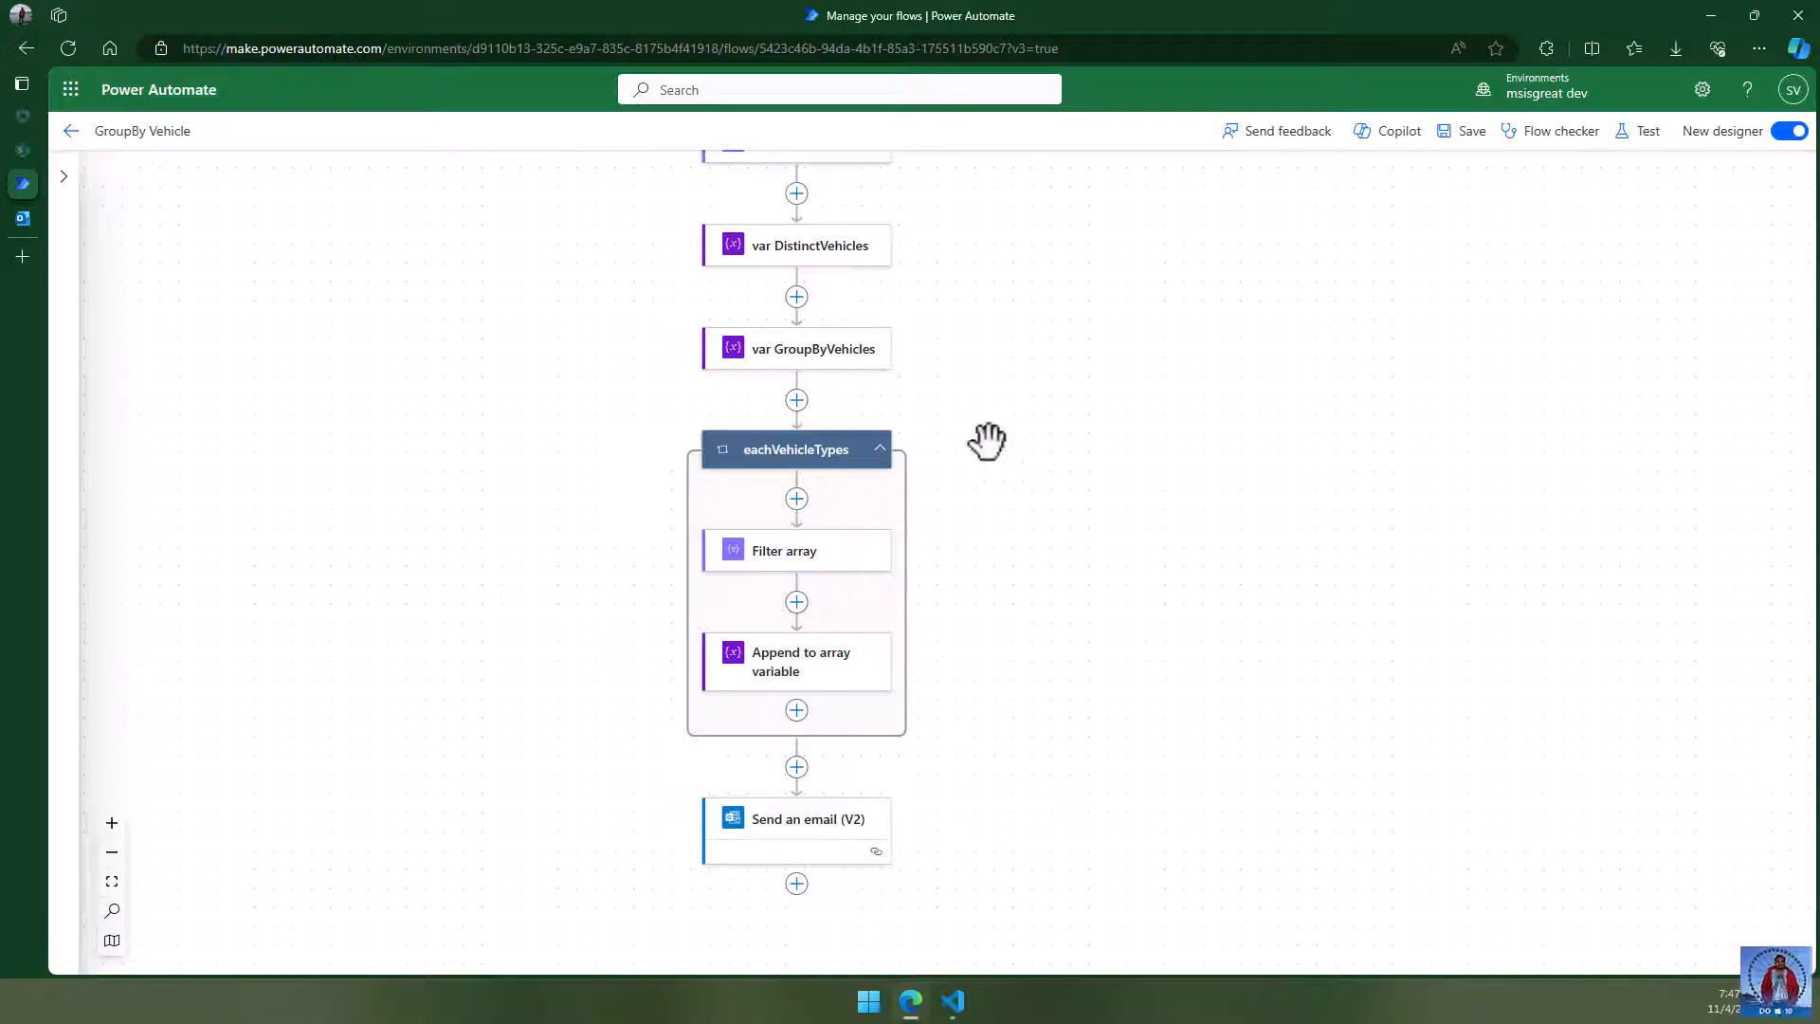
{"action": "left_click_drag", "start_coordinate": [1191, 683], "coordinate": [1188, 523]}
{"action": "left_click_drag", "start_coordinate": [1162, 329], "coordinate": [1210, 826]}
{"action": "left_click_drag", "start_coordinate": [1210, 512], "coordinate": [1210, 325]}
{"action": "left_click_drag", "start_coordinate": [1200, 613], "coordinate": [1196, 299]}
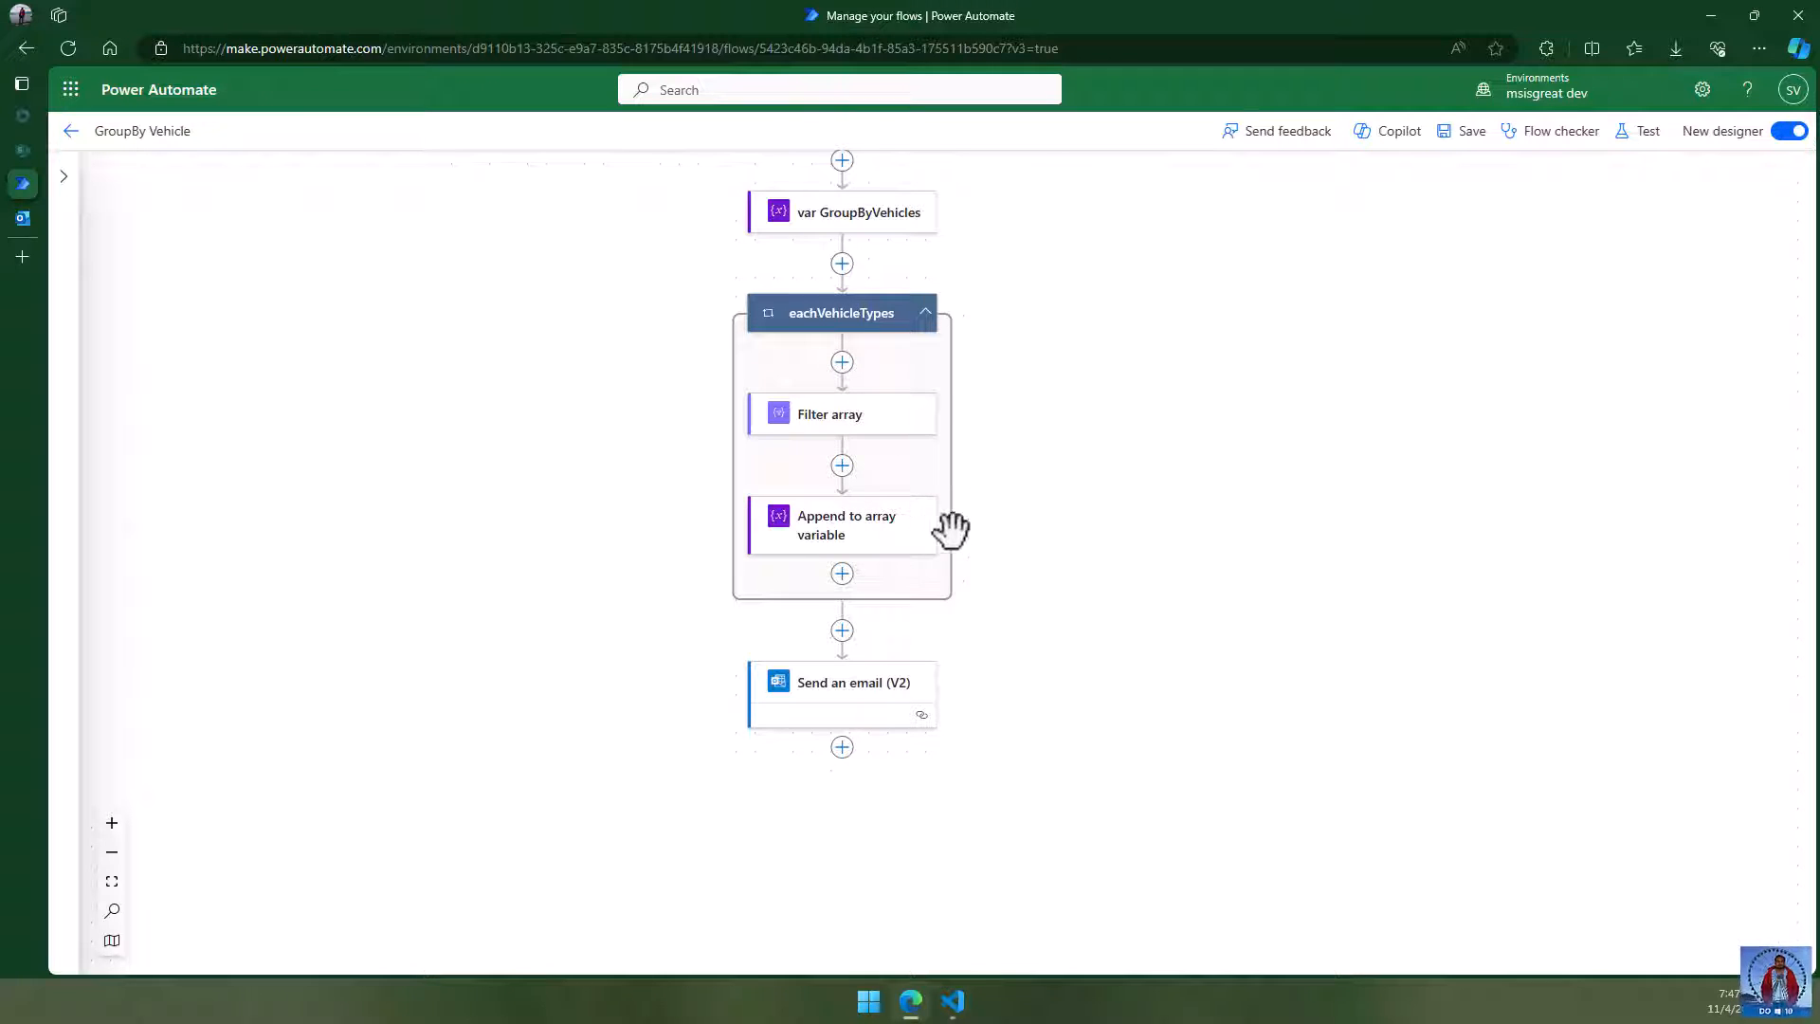
{"action": "left_click_drag", "start_coordinate": [1276, 491], "coordinate": [1280, 617]}
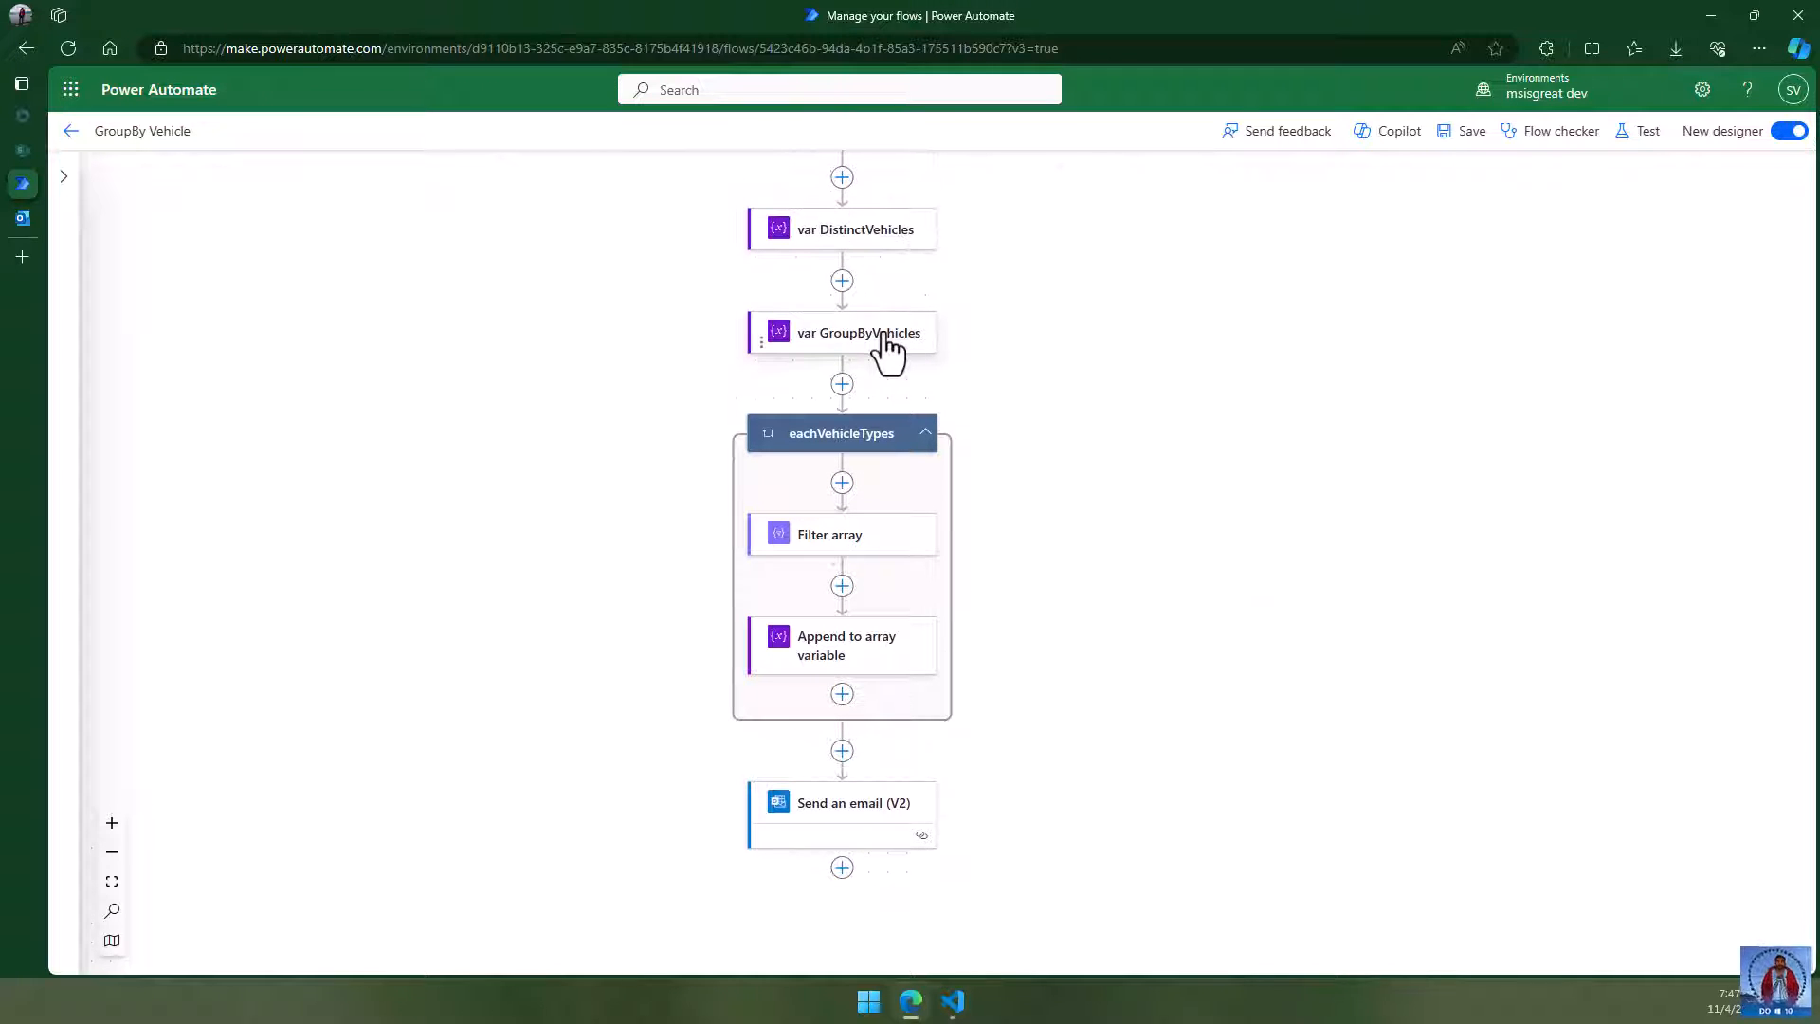
{"action": "scroll", "coordinate": [1163, 544], "scroll_direction": "down", "scroll_amount": 3}
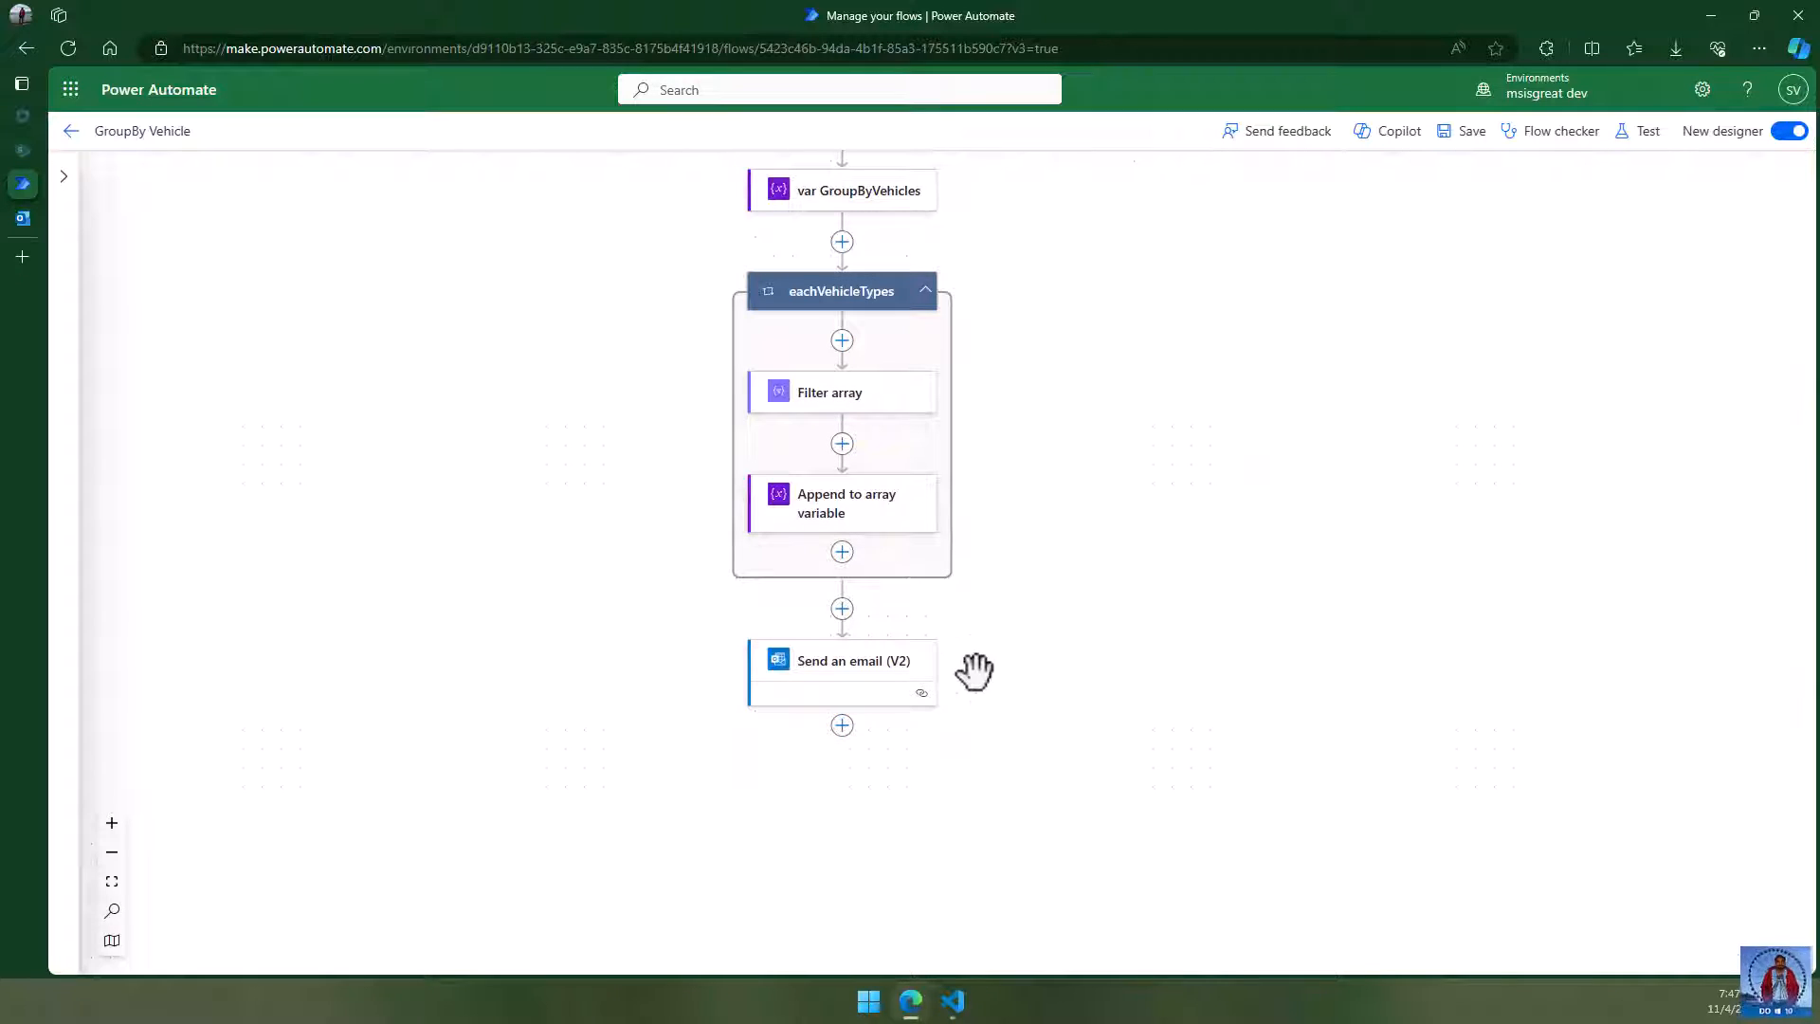
{"action": "left_click", "coordinate": [882, 684]}
{"action": "left_click", "coordinate": [1236, 673]}
- Add a Filter array action between the eachVehicleTypes loop and the Send an email action
{"action": "left_click", "coordinate": [842, 609]}
{"action": "left_click", "coordinate": [938, 572]}
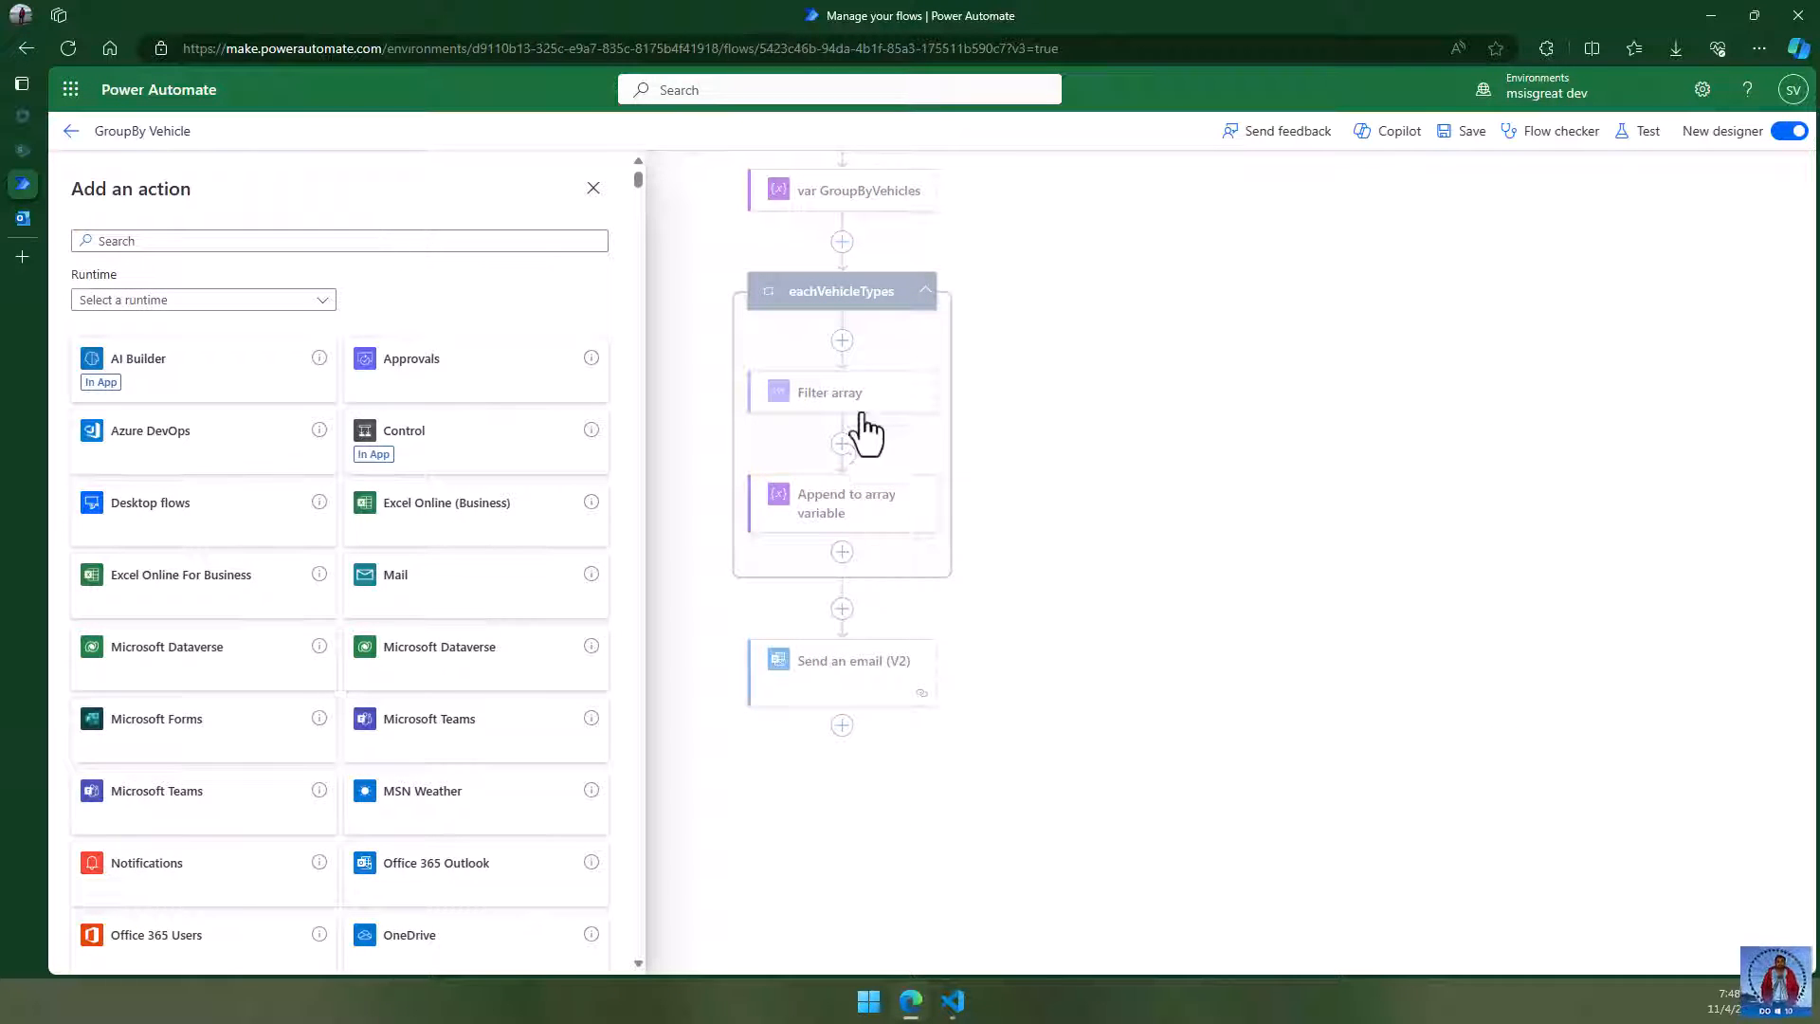
{"action": "left_click", "coordinate": [162, 241]}
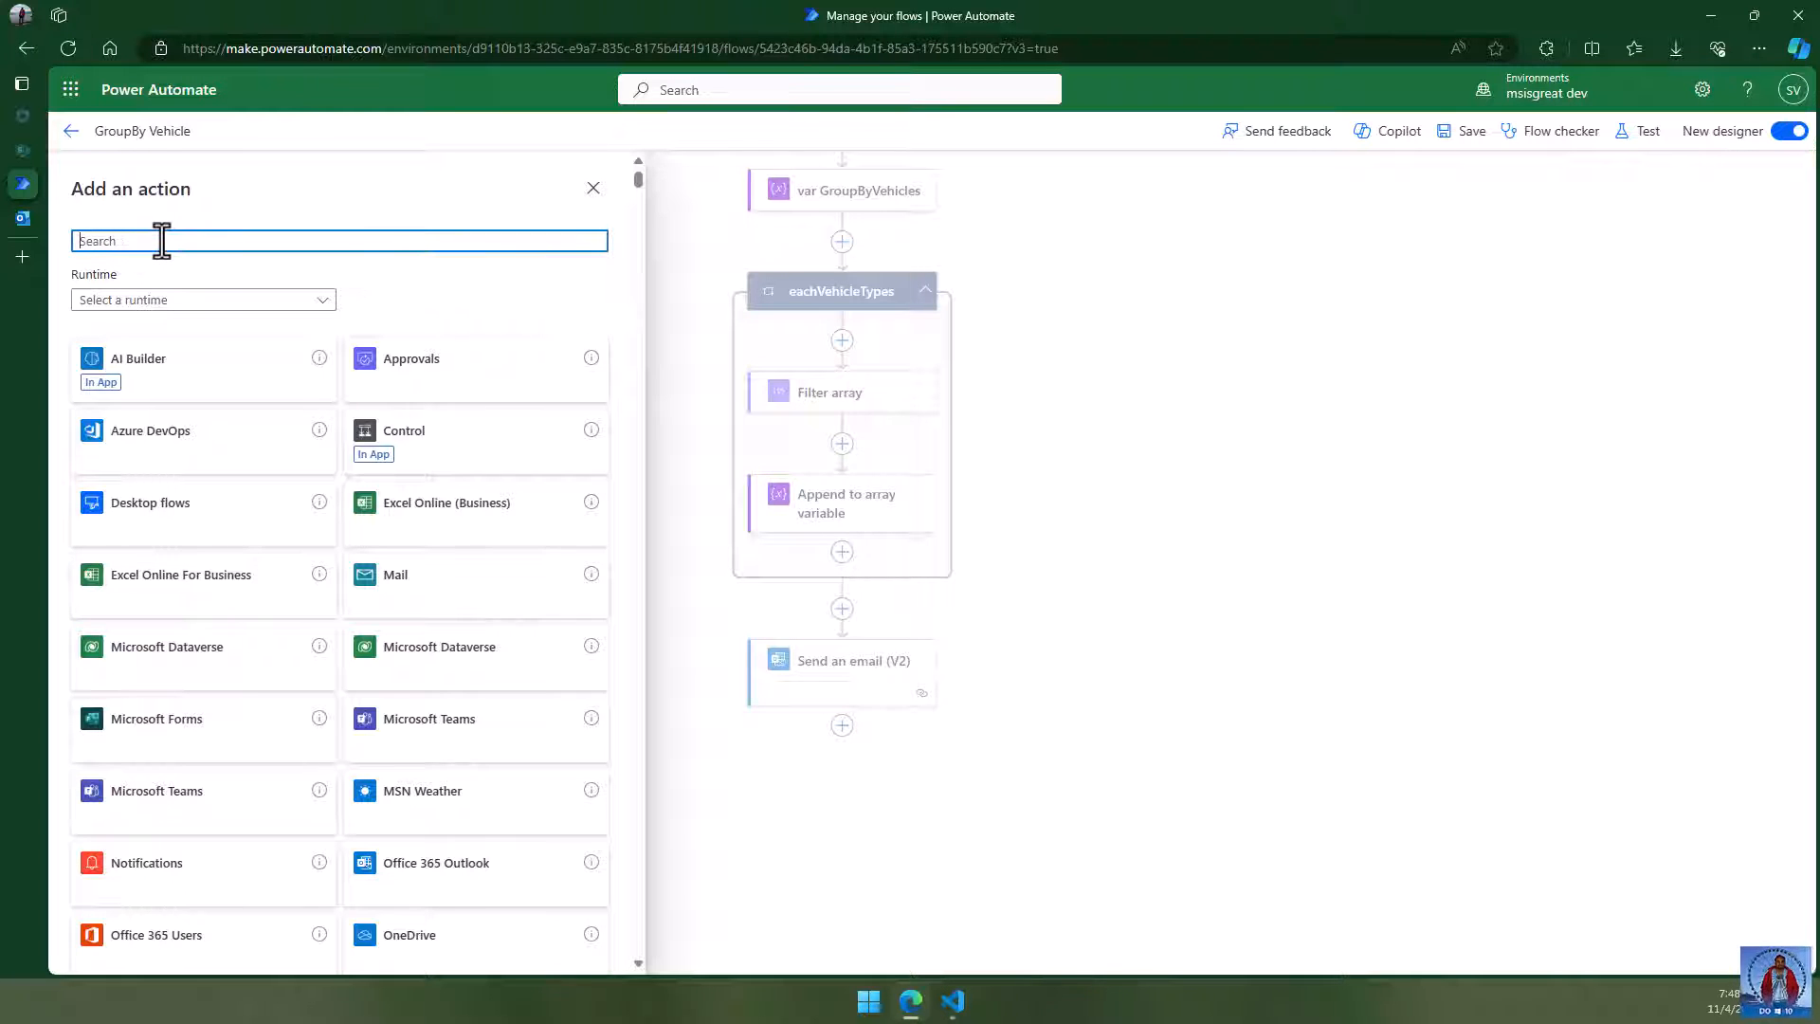
{"action": "type", "text": "filter"}
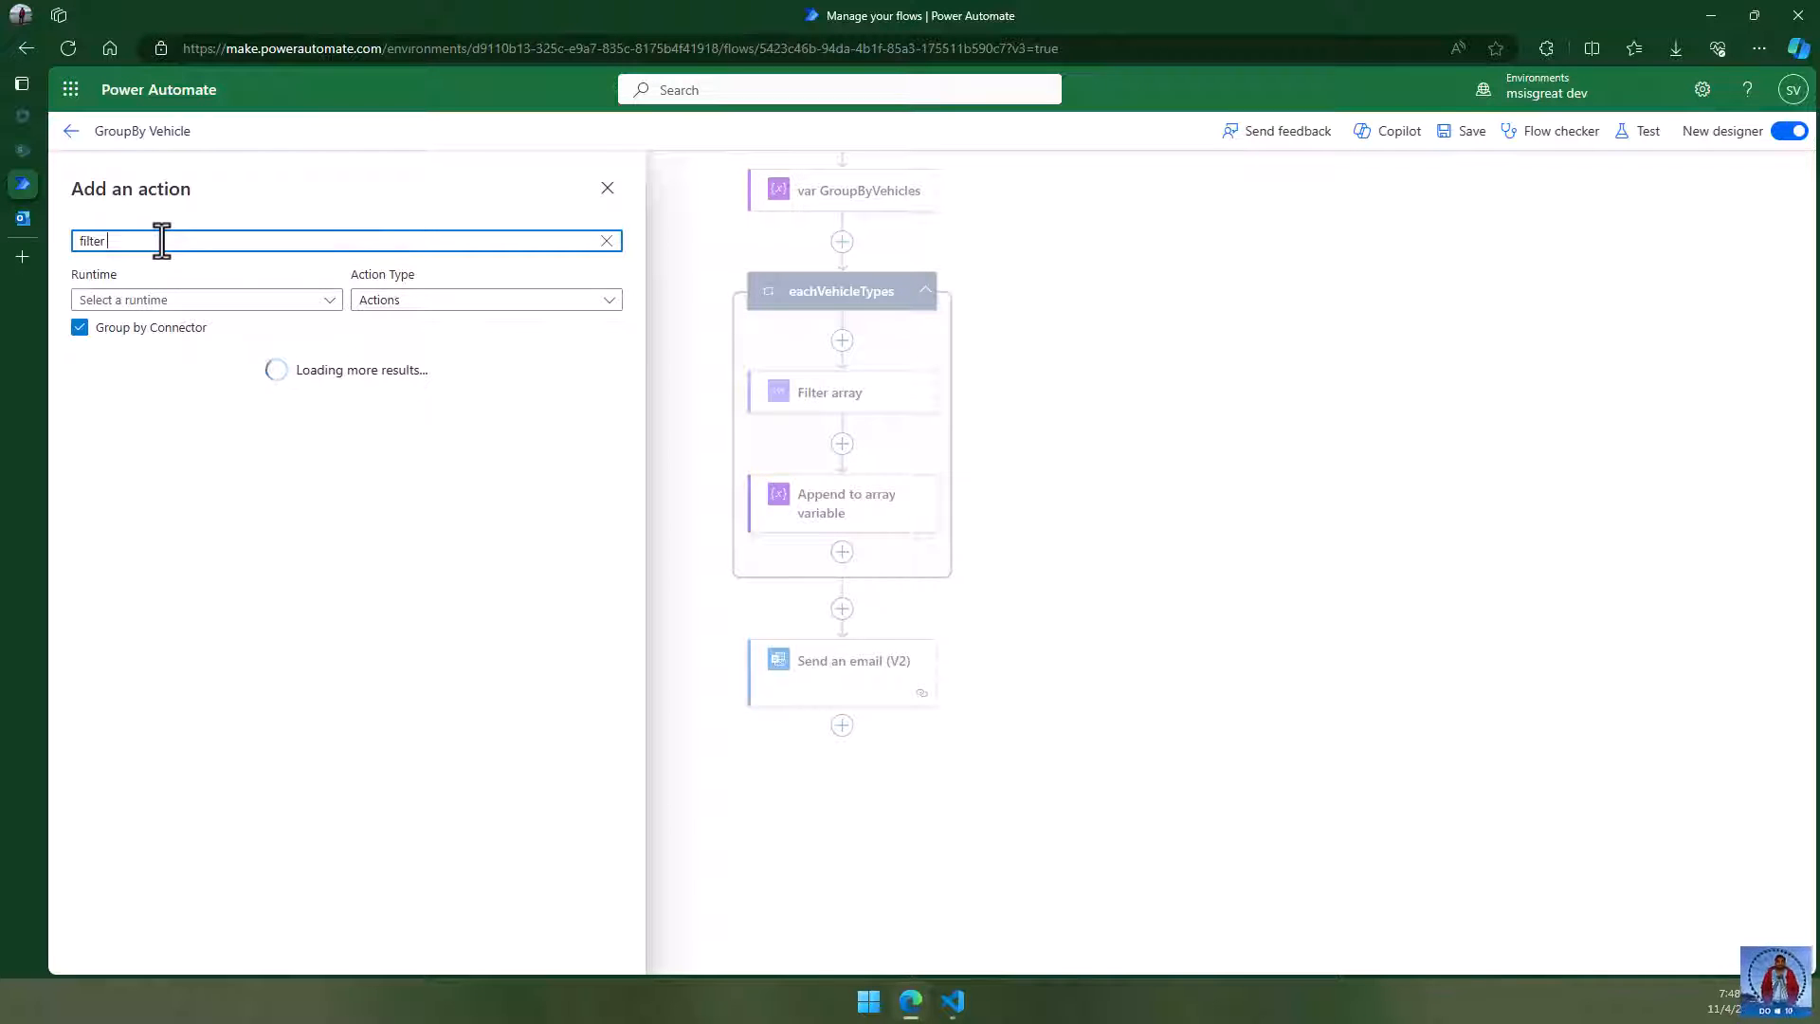
{"action": "scroll", "coordinate": [244, 737], "scroll_direction": "down", "scroll_amount": 3}
{"action": "scroll", "coordinate": [244, 737], "scroll_direction": "down", "scroll_amount": 10}
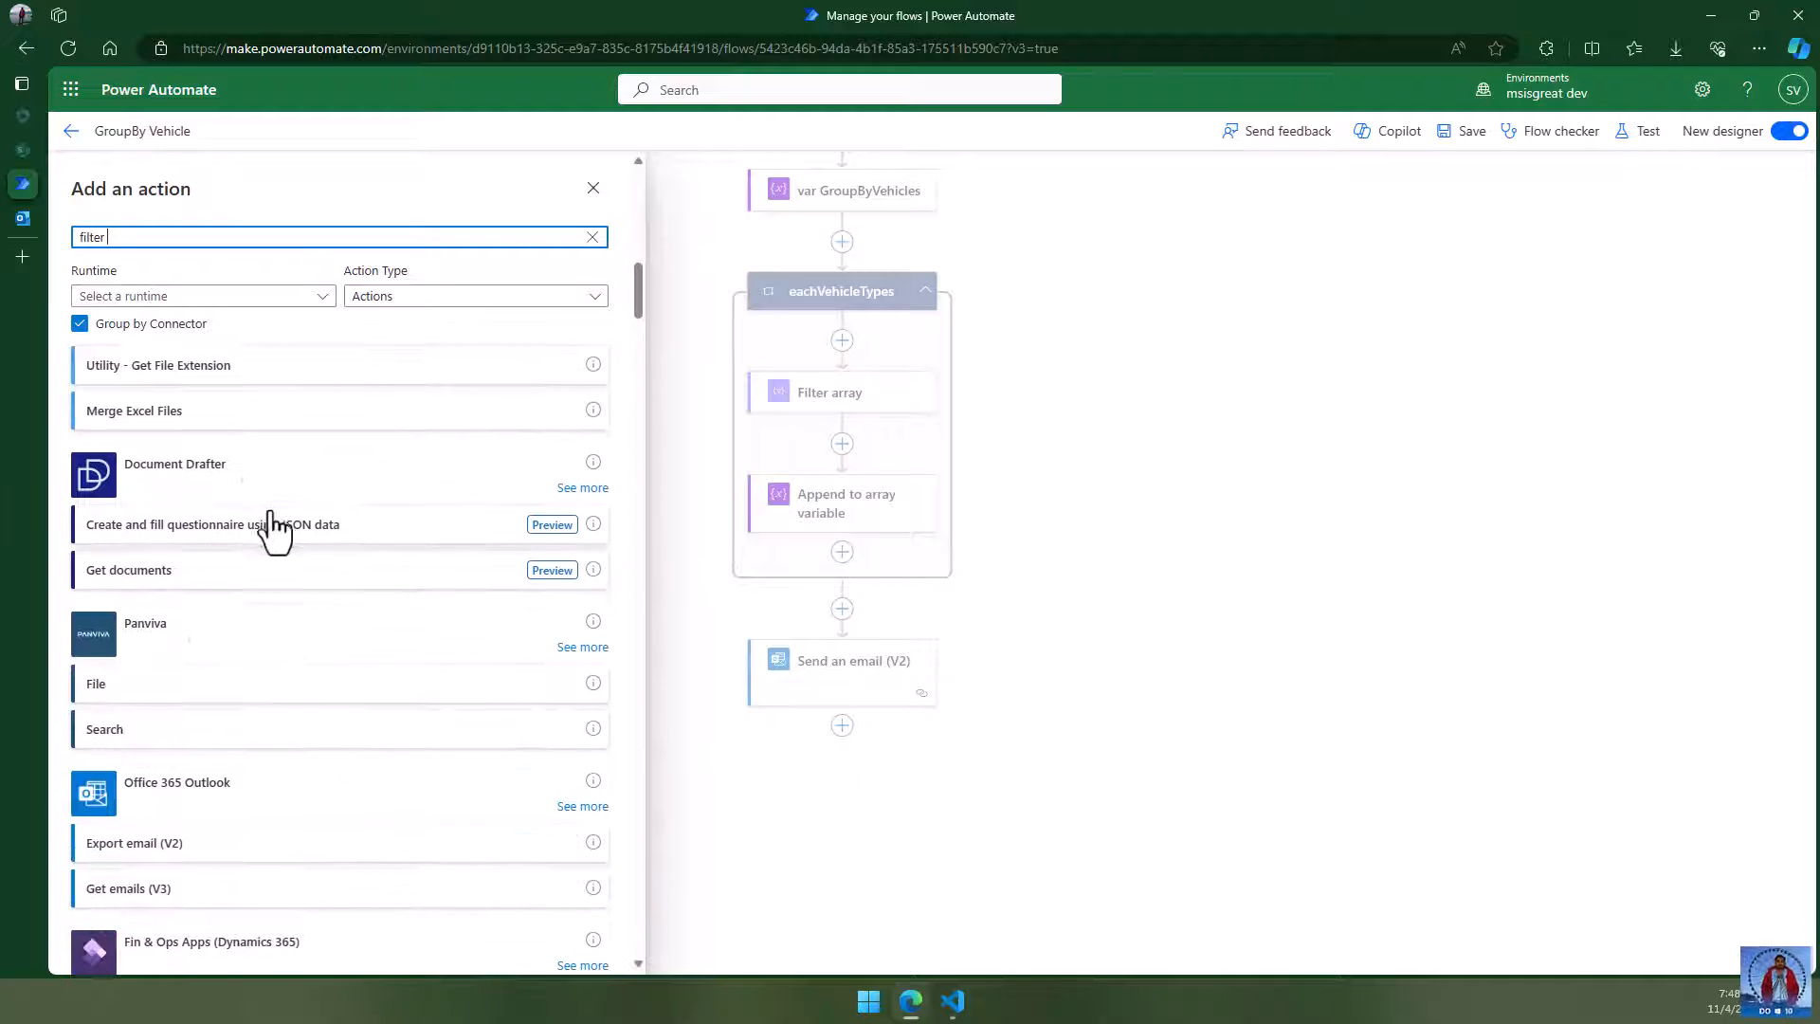
{"action": "type", "text": "array"}
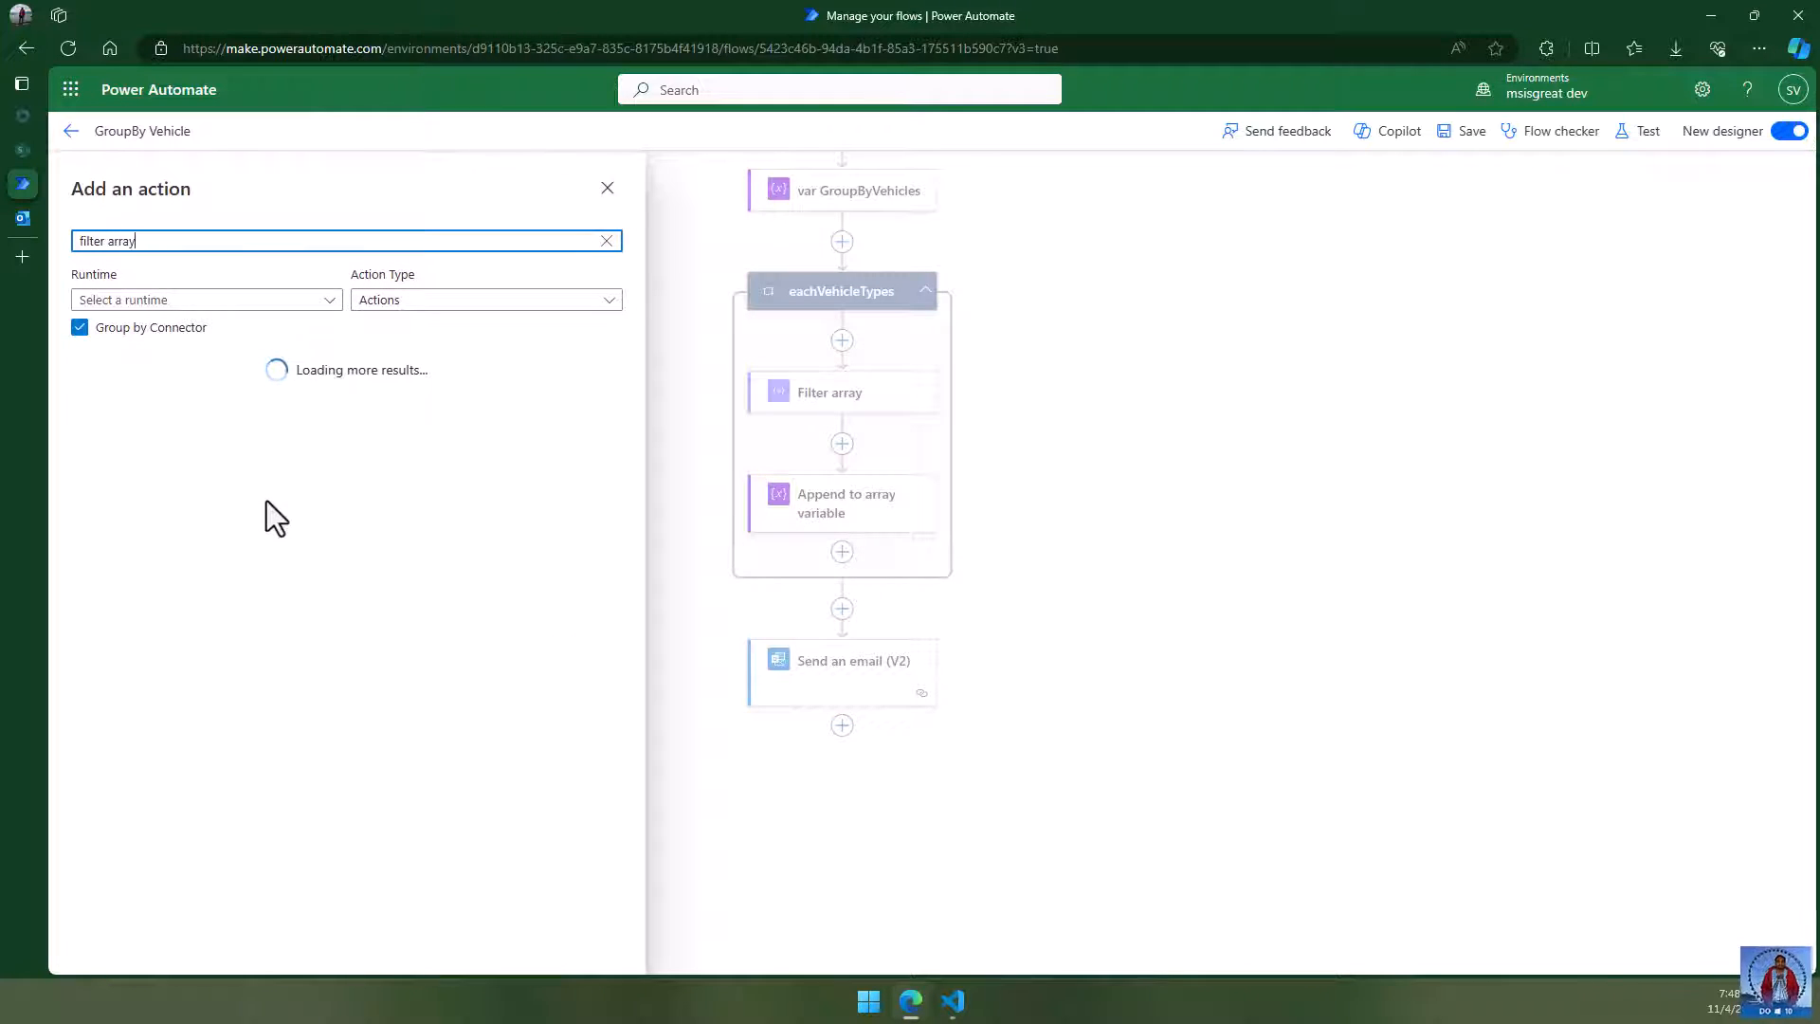
{"action": "left_click", "coordinate": [163, 440]}
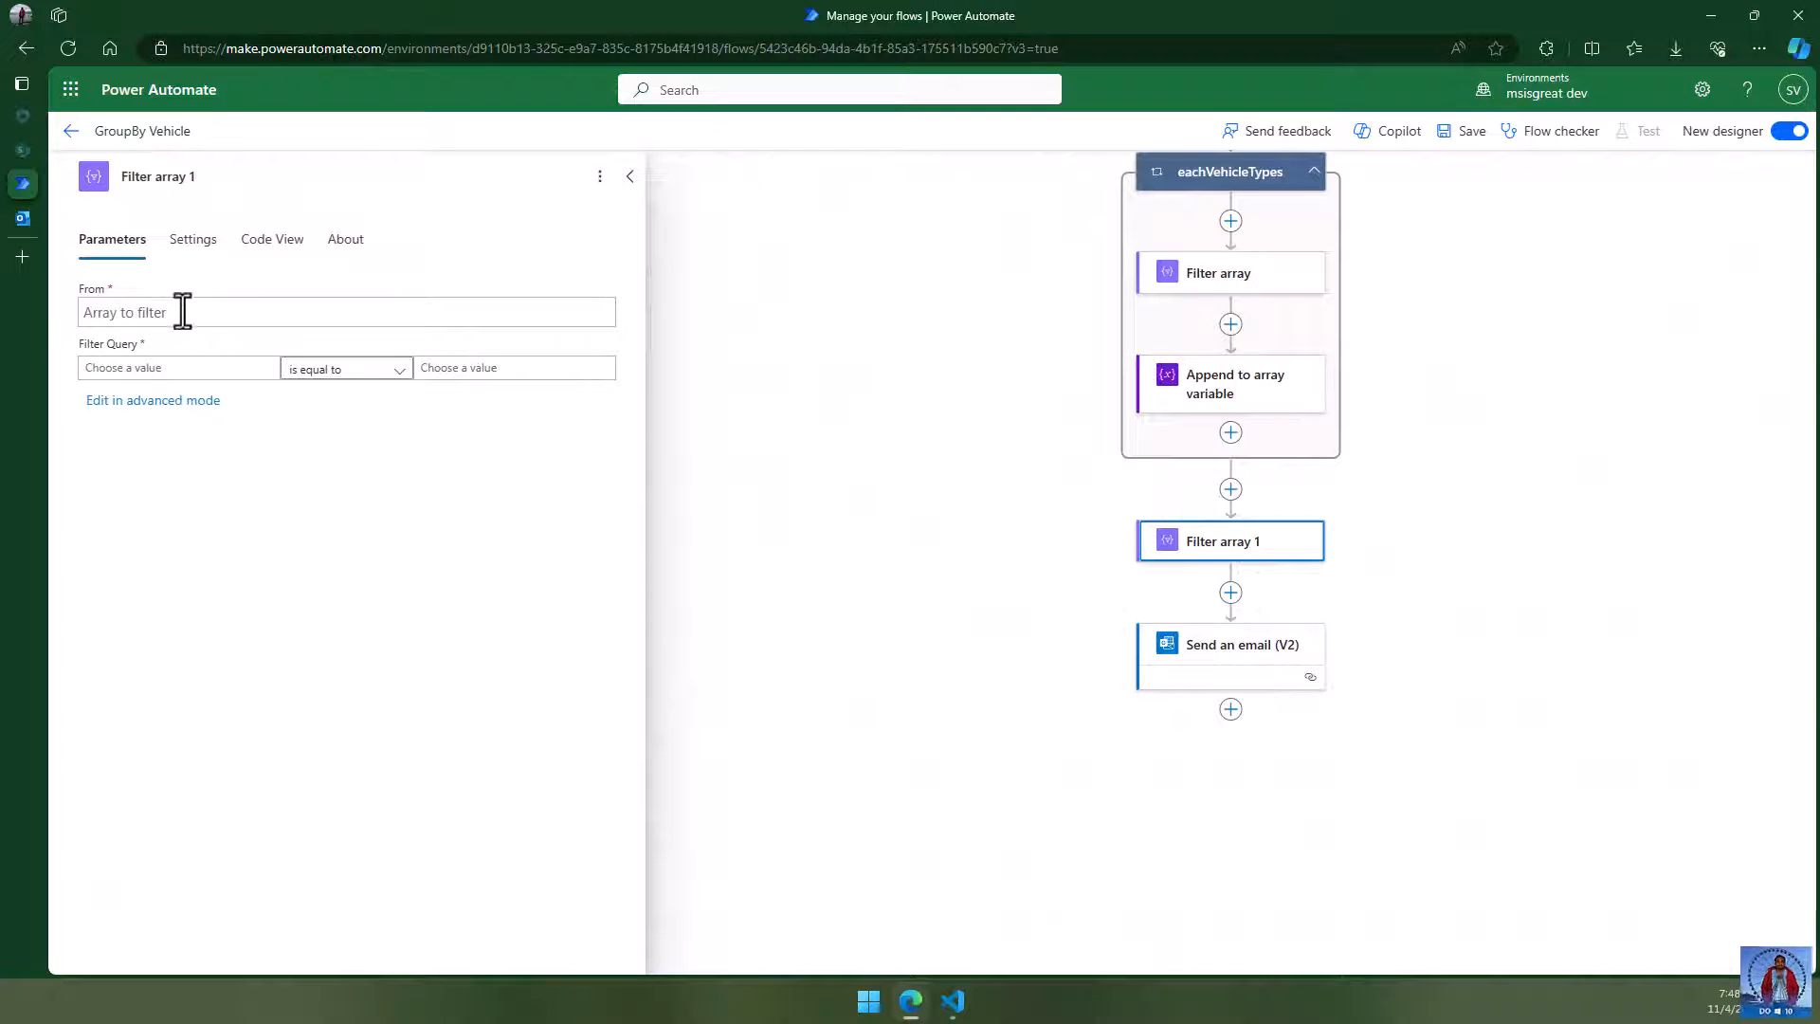
- Use the GroupByVehicles variable as the source array of the new Filter array action
{"action": "left_click", "coordinate": [182, 312]}
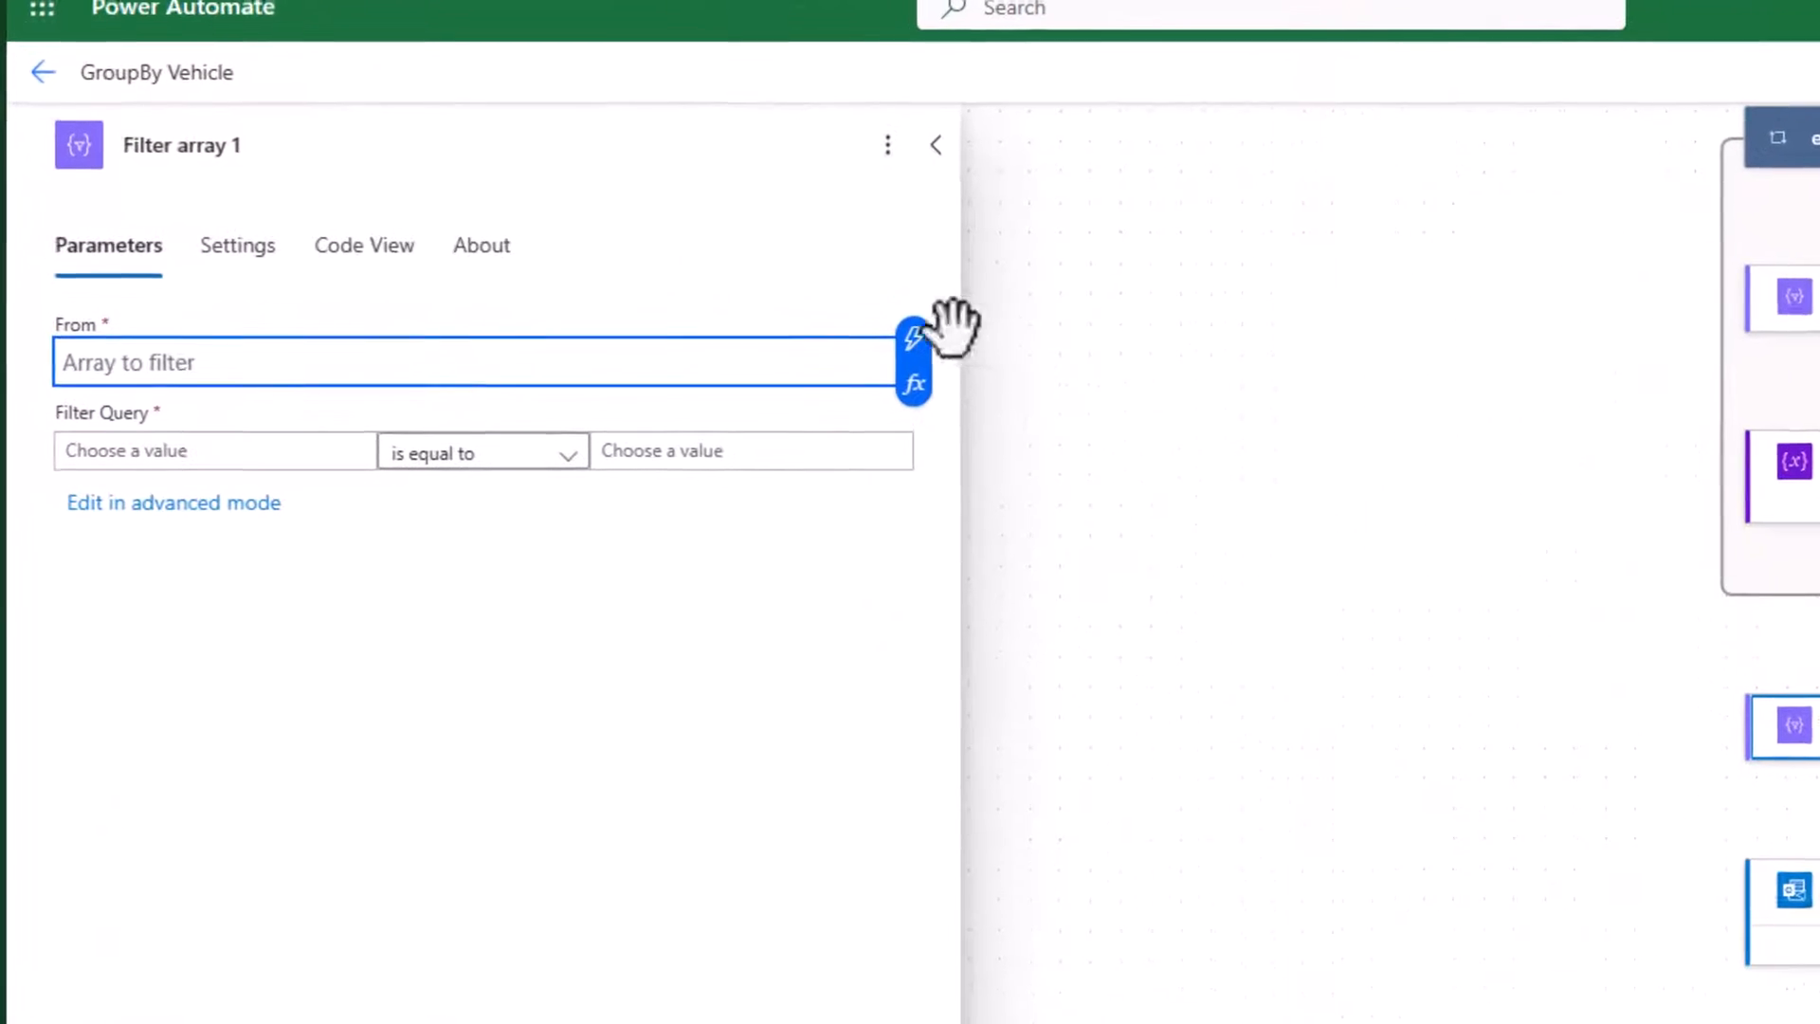
{"action": "left_click", "coordinate": [907, 339]}
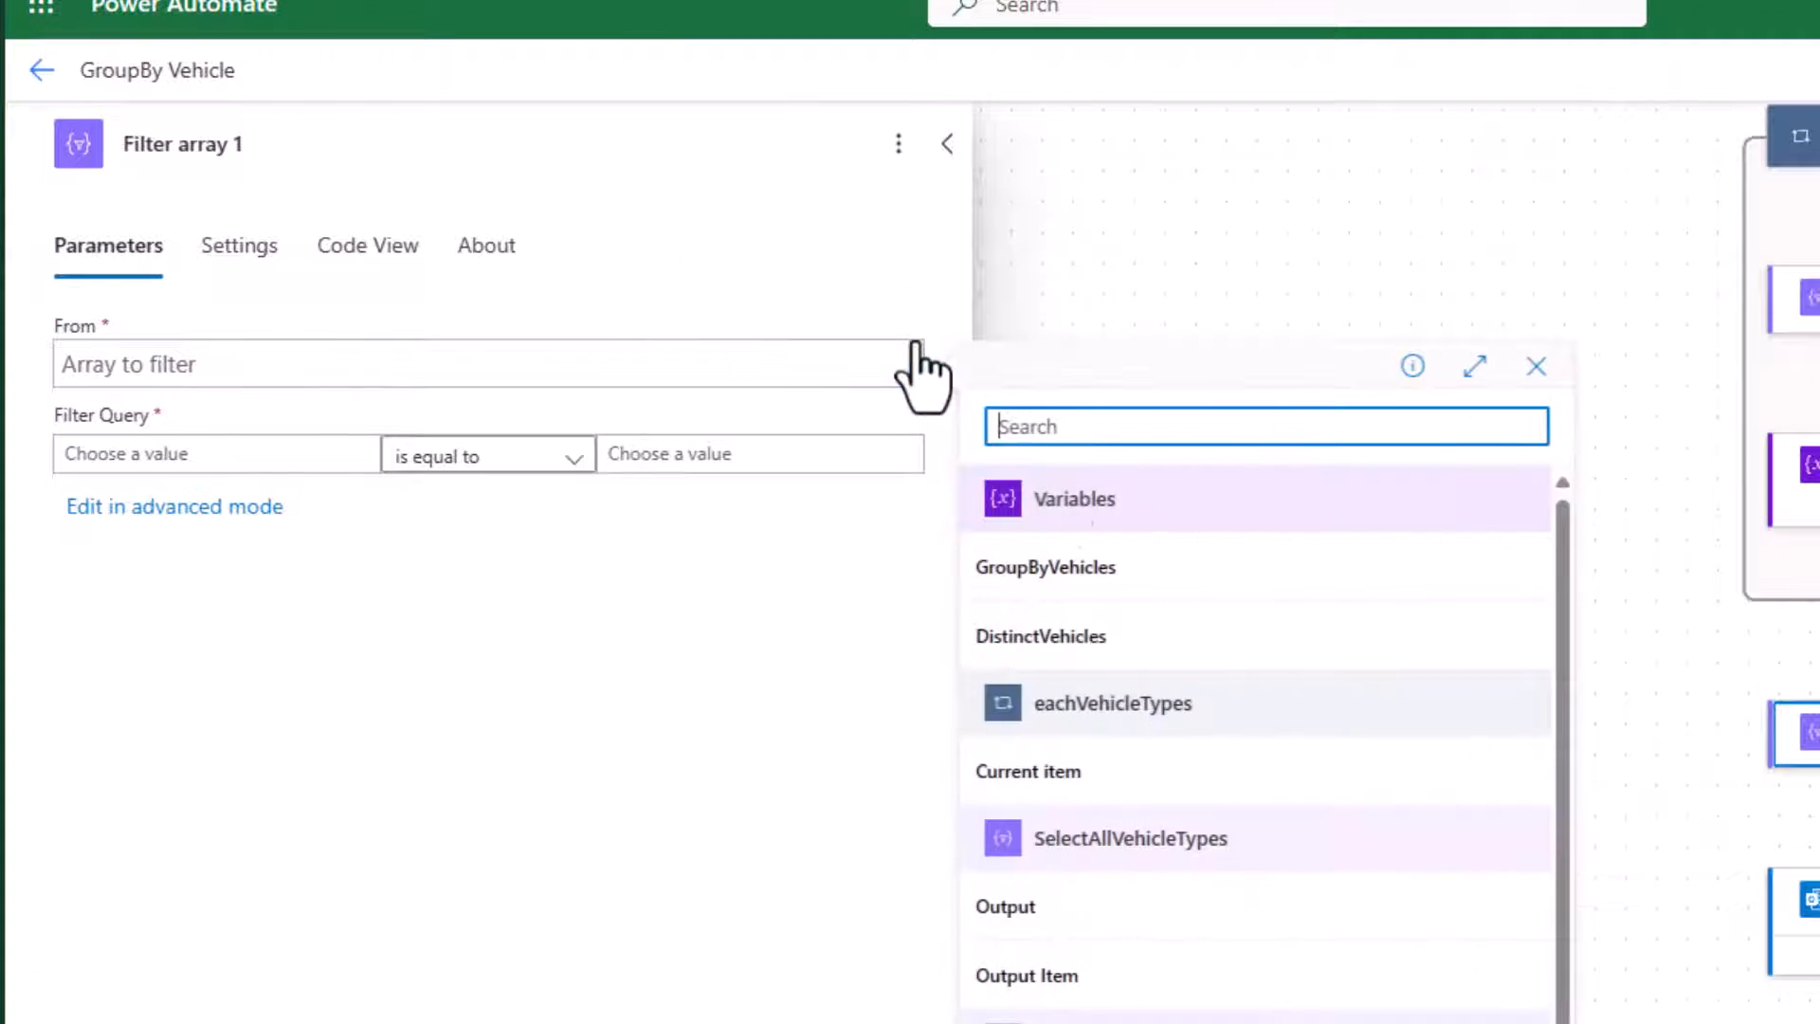
{"action": "left_click", "coordinate": [1175, 580]}
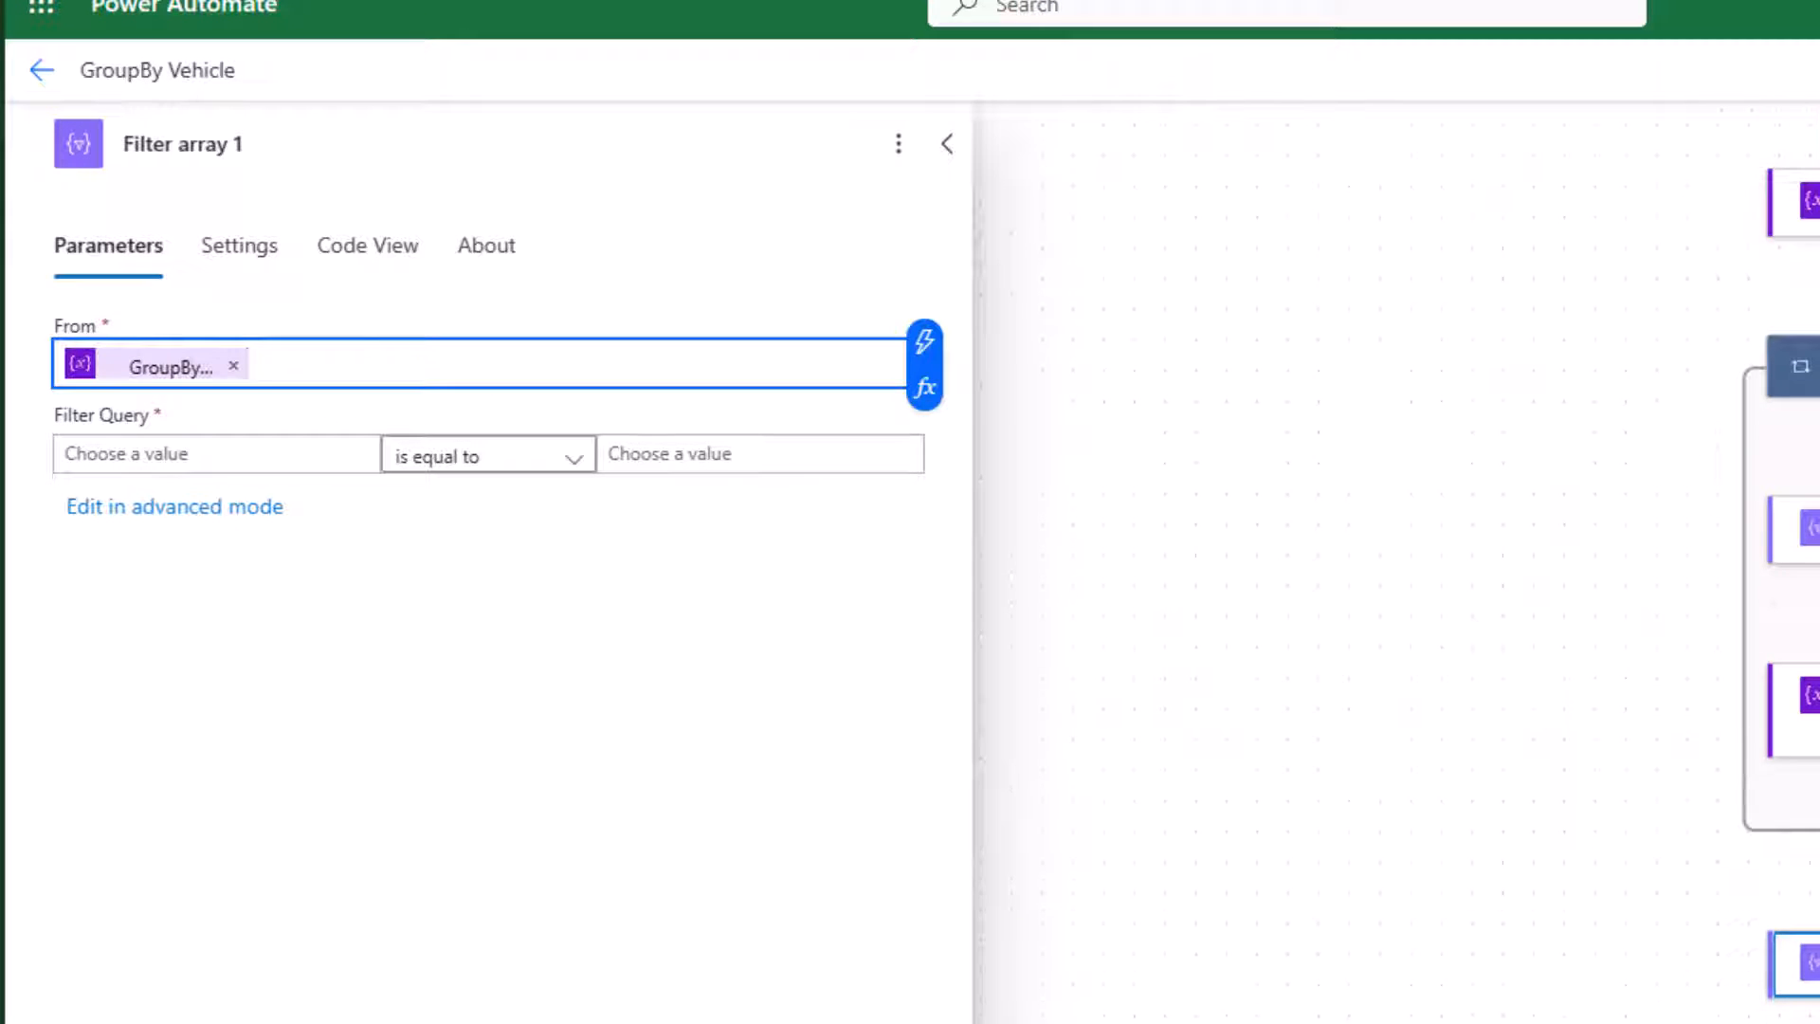
- Enter the expression item()?['VehicleType'] as the first value of the filter query
{"action": "left_click", "coordinate": [172, 454]}
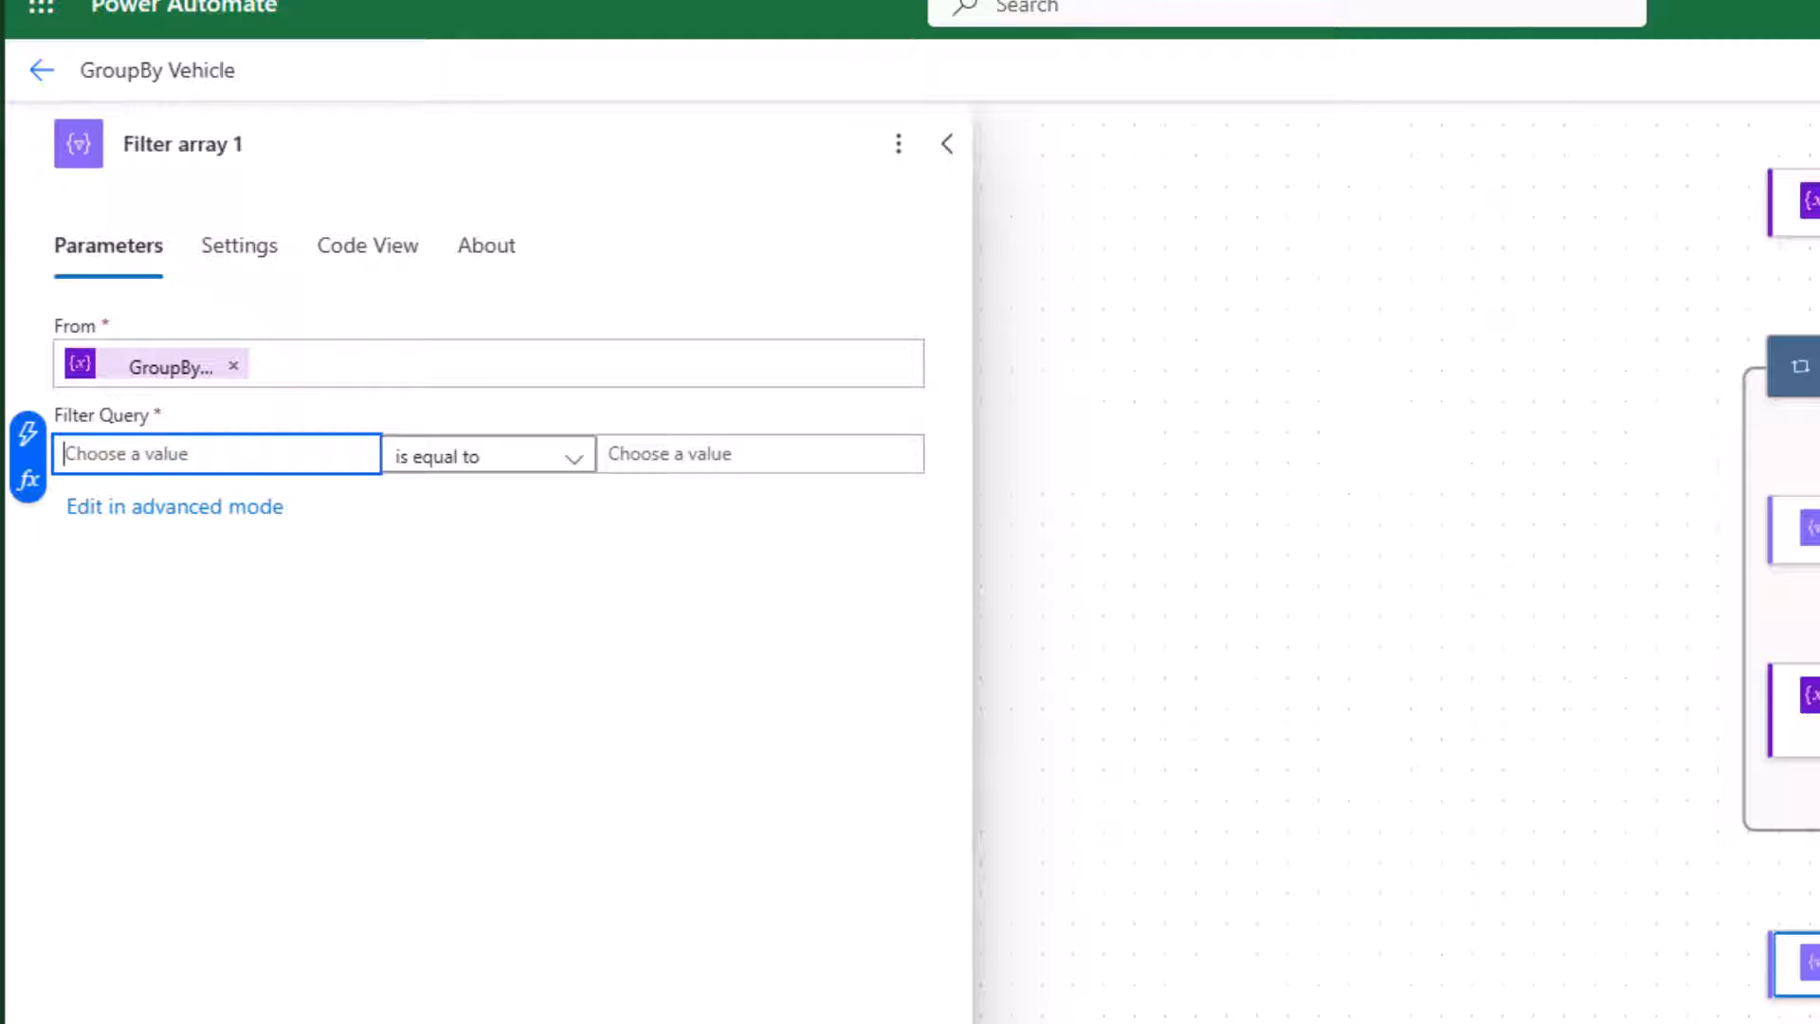
{"action": "left_click", "coordinate": [30, 481]}
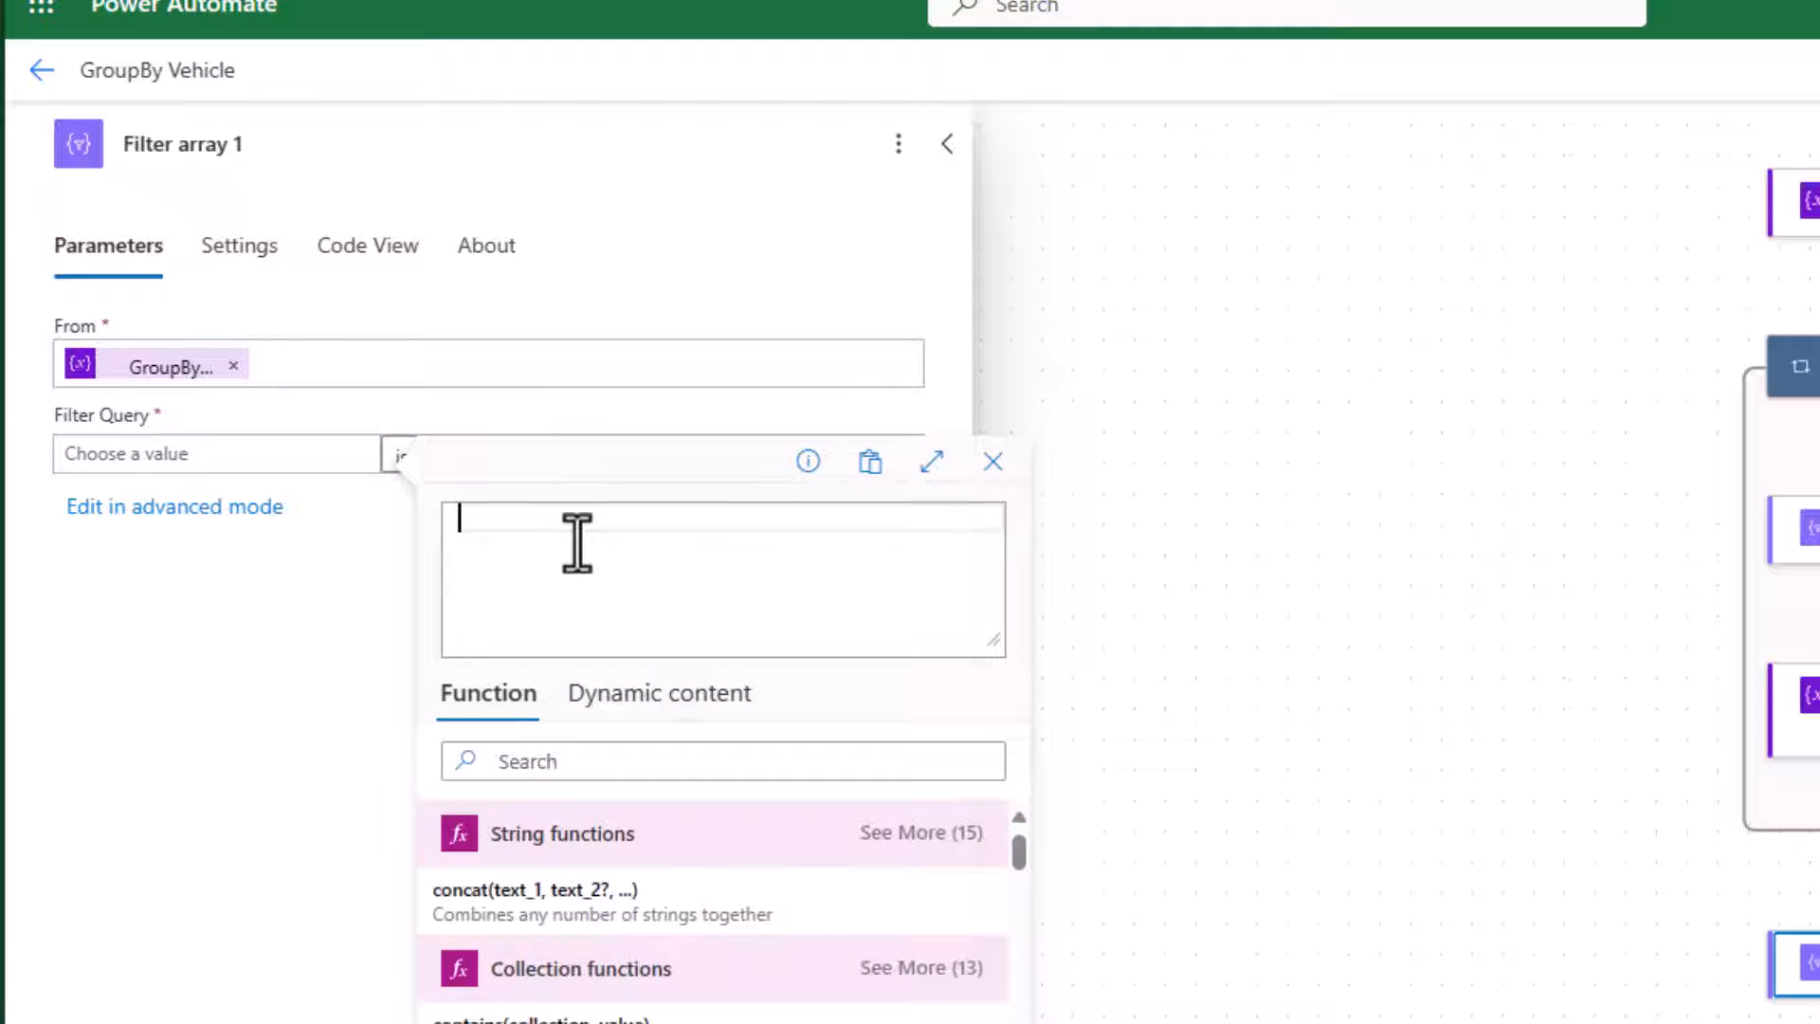
{"action": "type", "text": "item"}
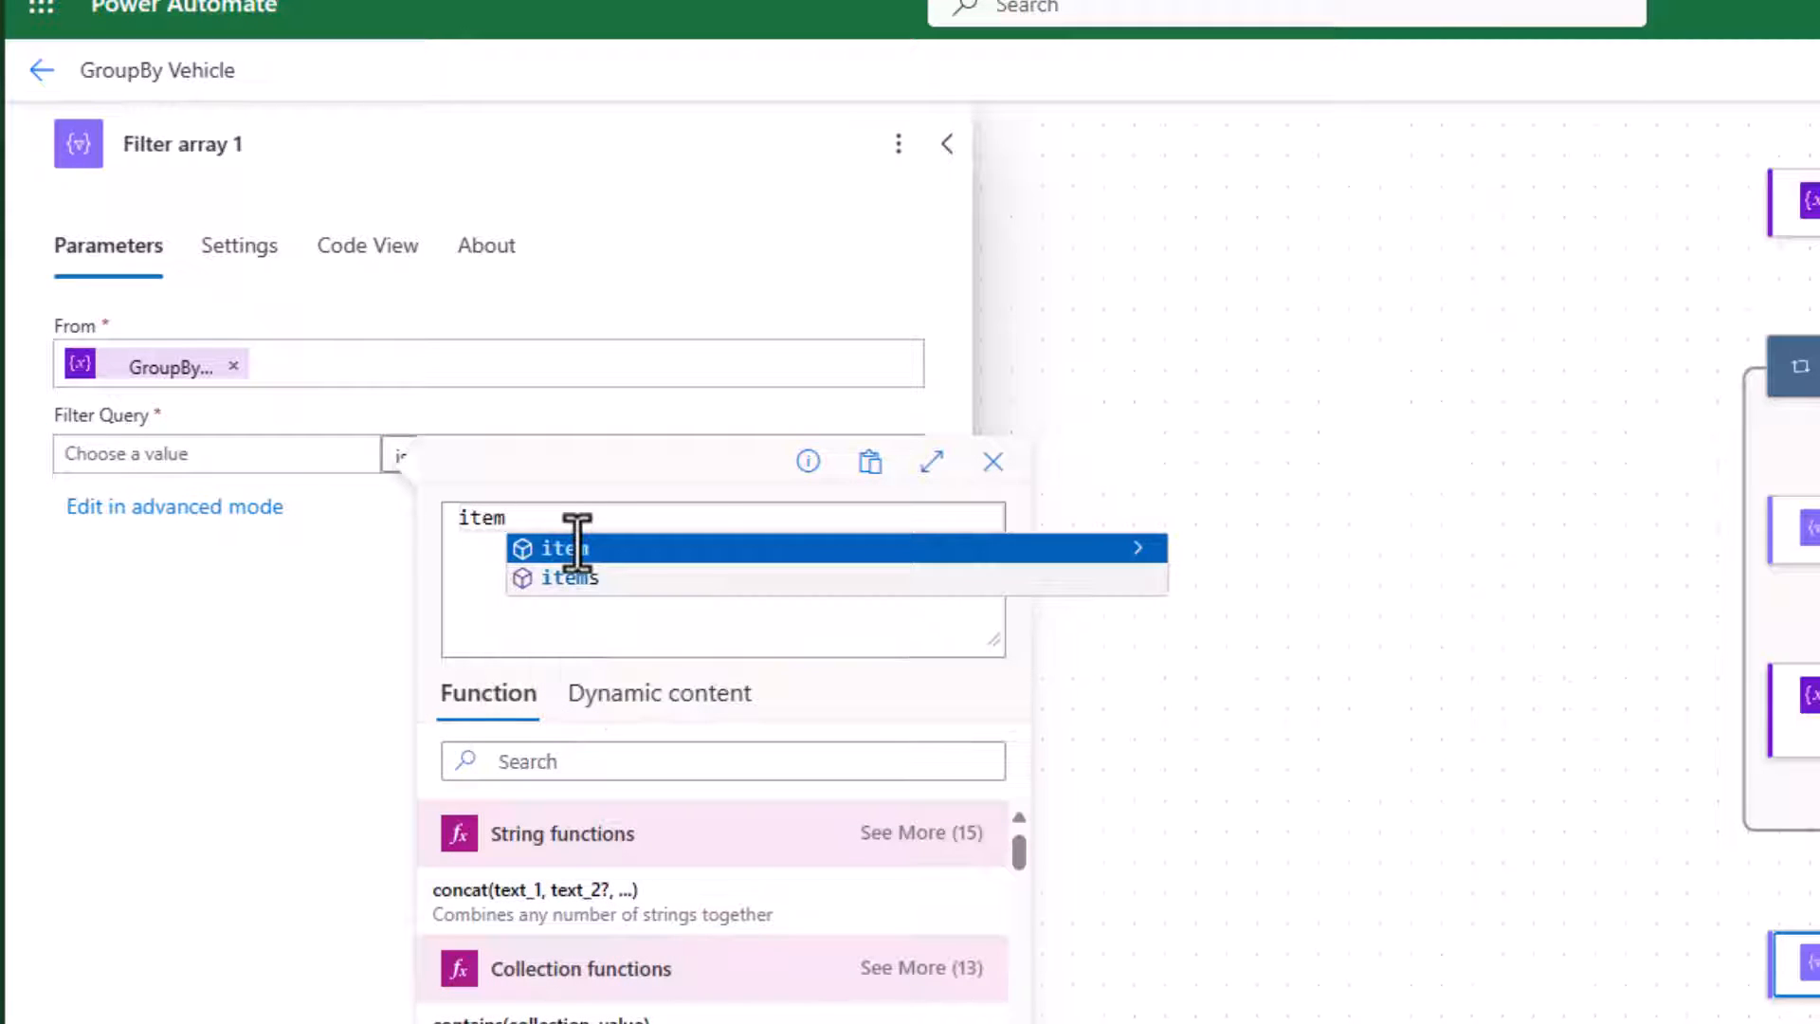
{"action": "left_click", "coordinate": [602, 555]}
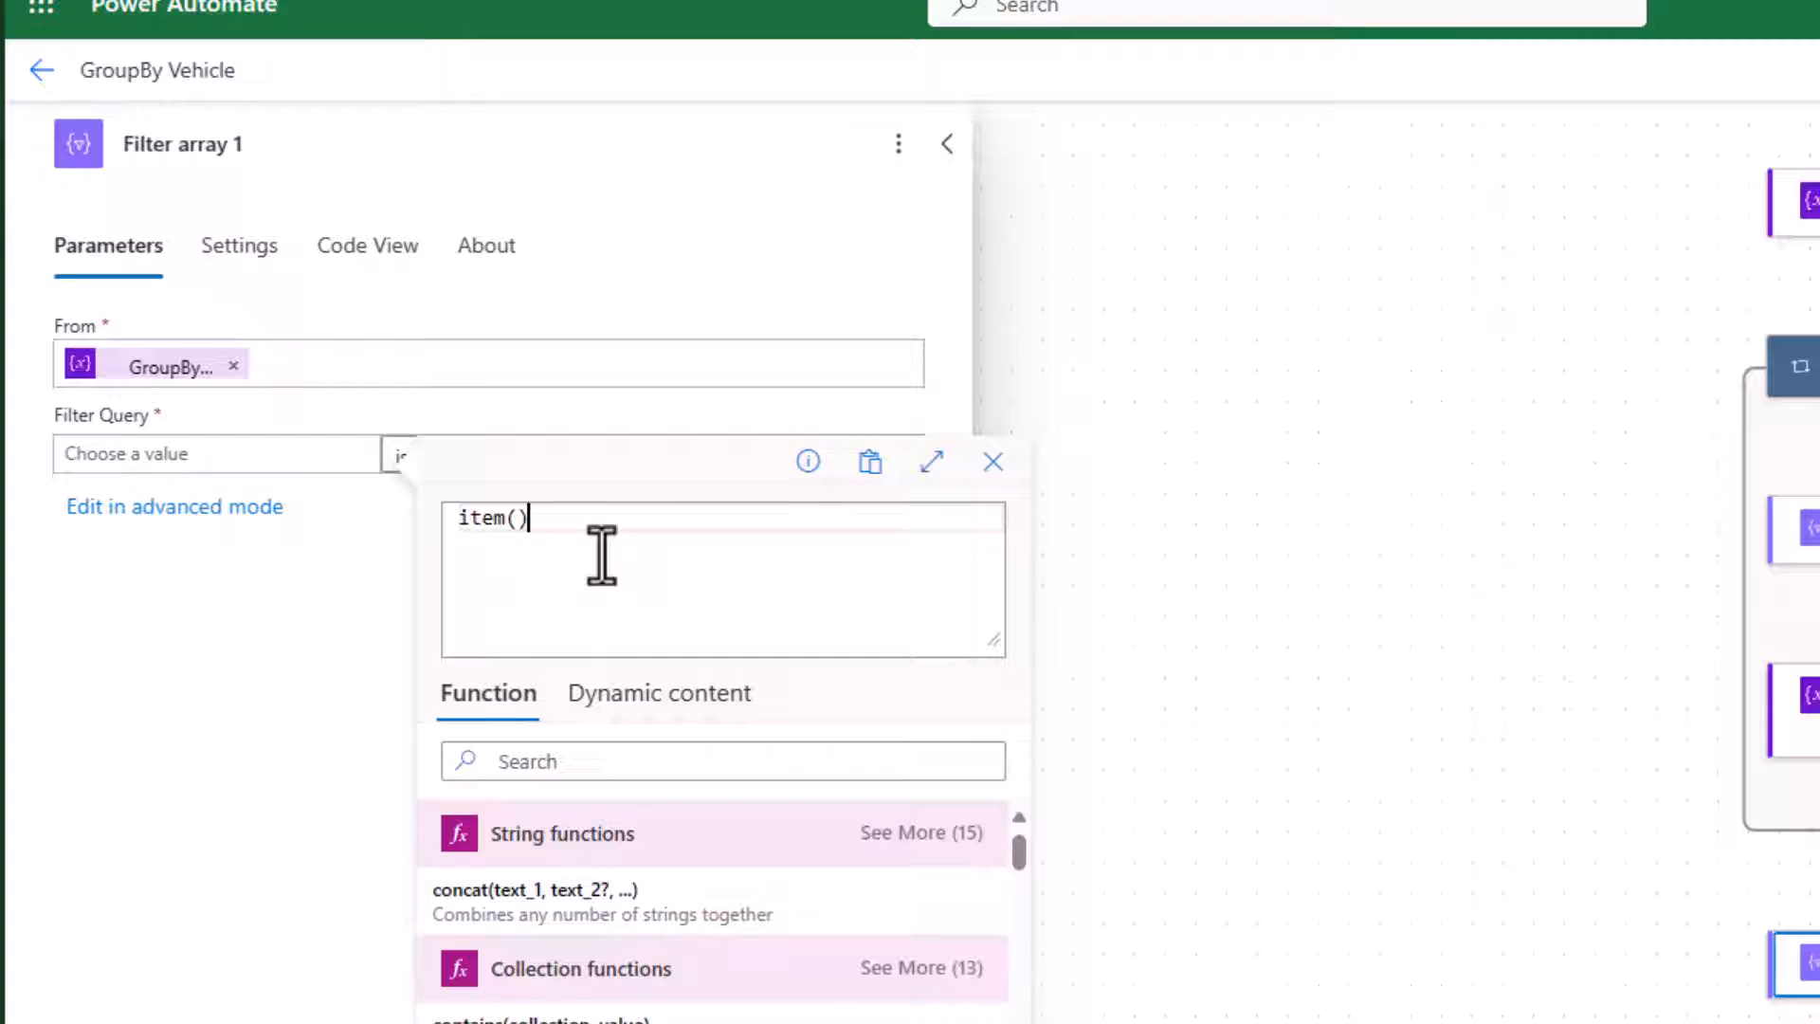
{"action": "type", "text": "?['VehicleType"}
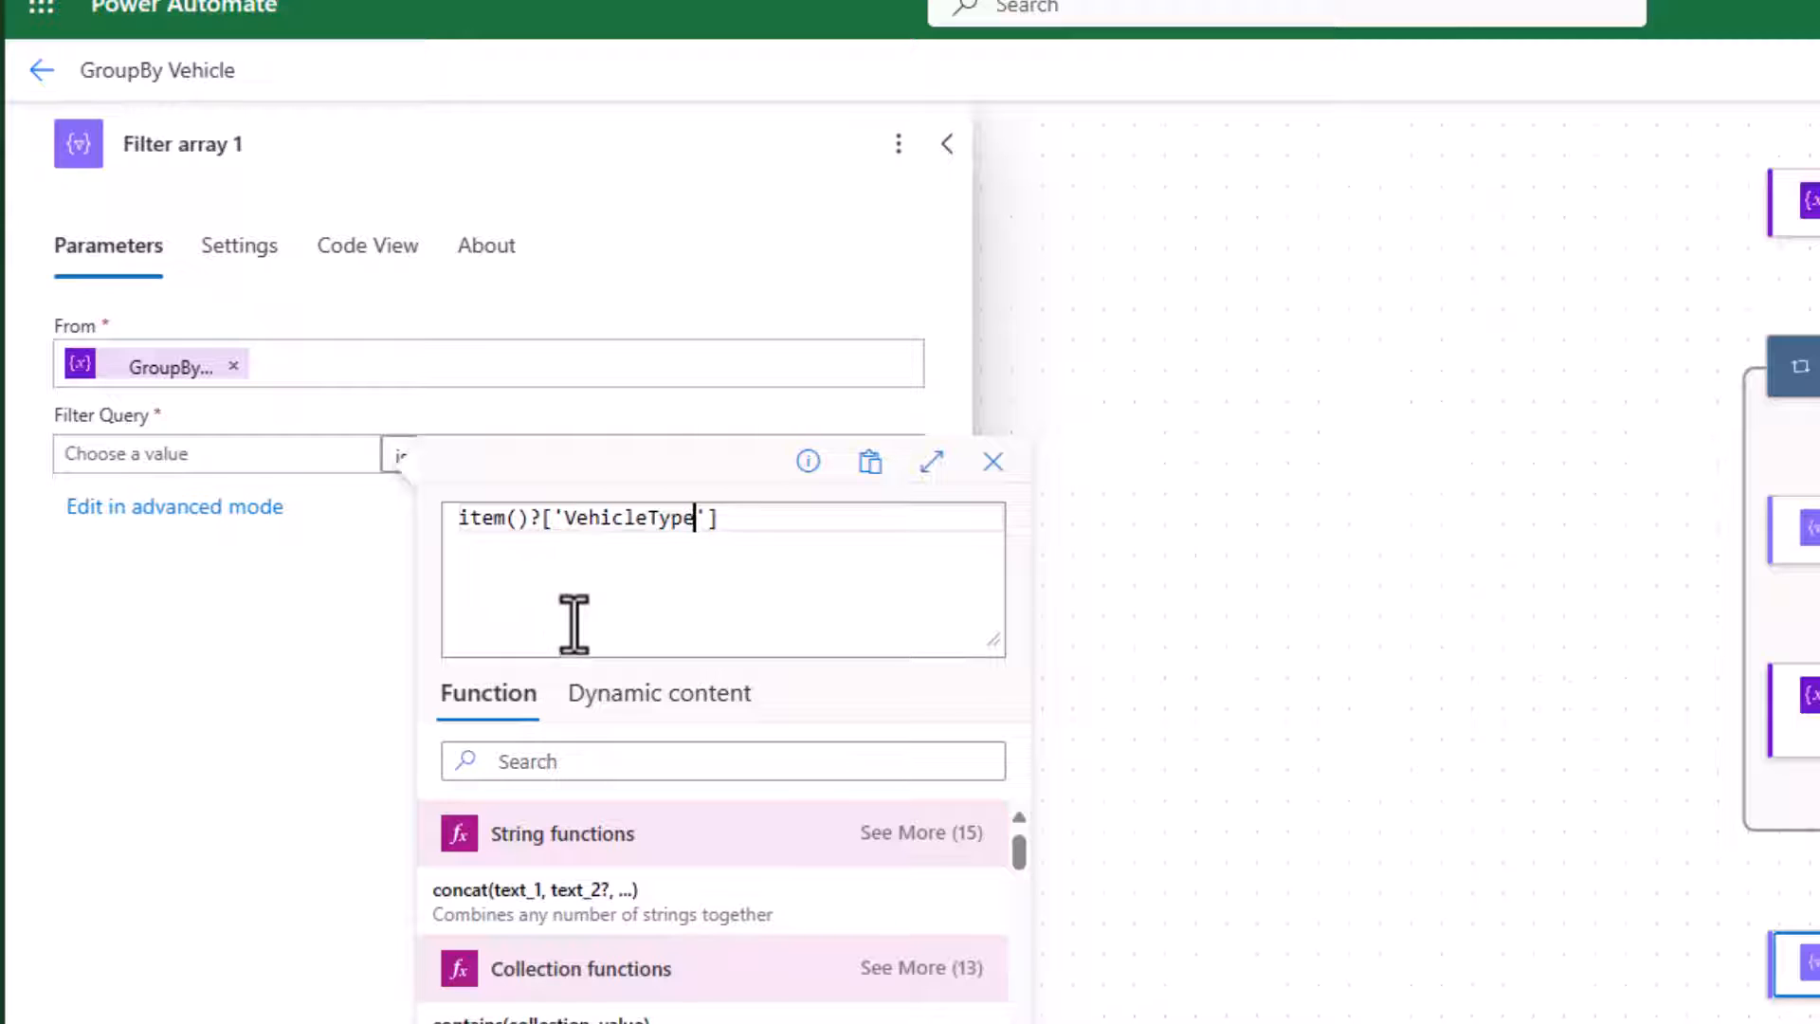
{"action": "left_click", "coordinate": [502, 1022]}
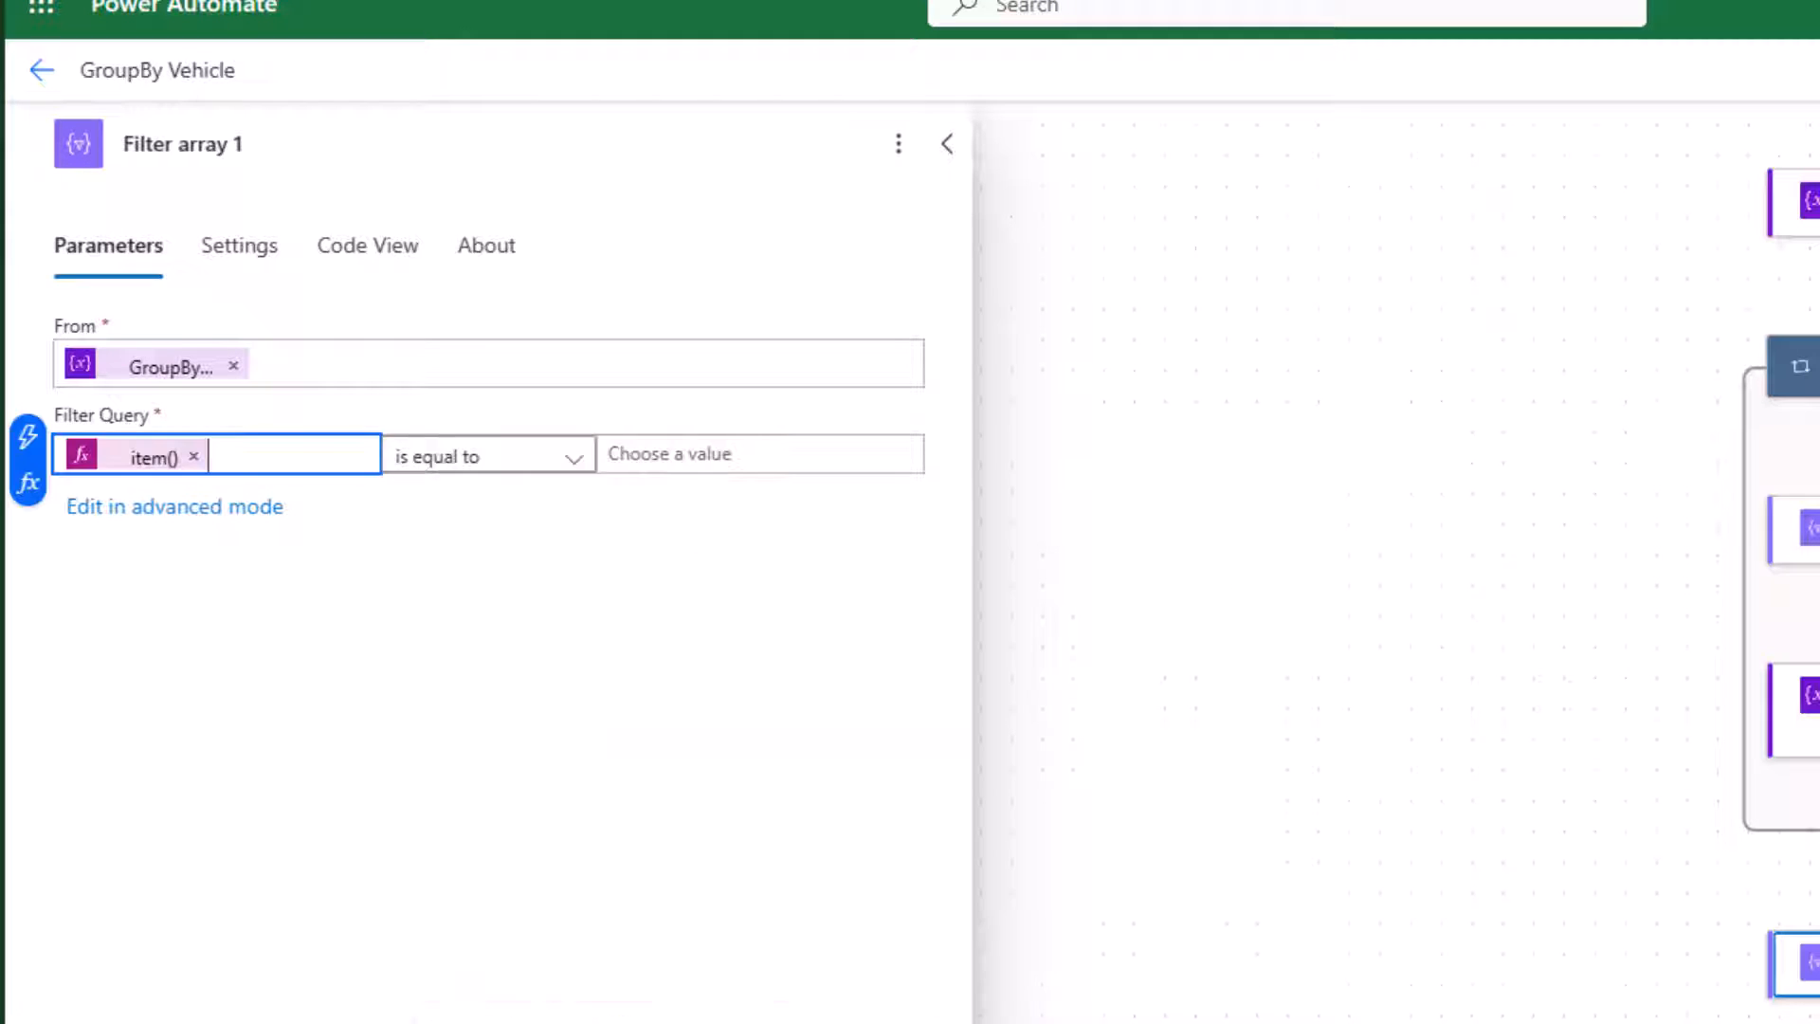
- Set the filter query's comparison value to Luxury and close the action's settings
{"action": "left_click", "coordinate": [691, 461]}
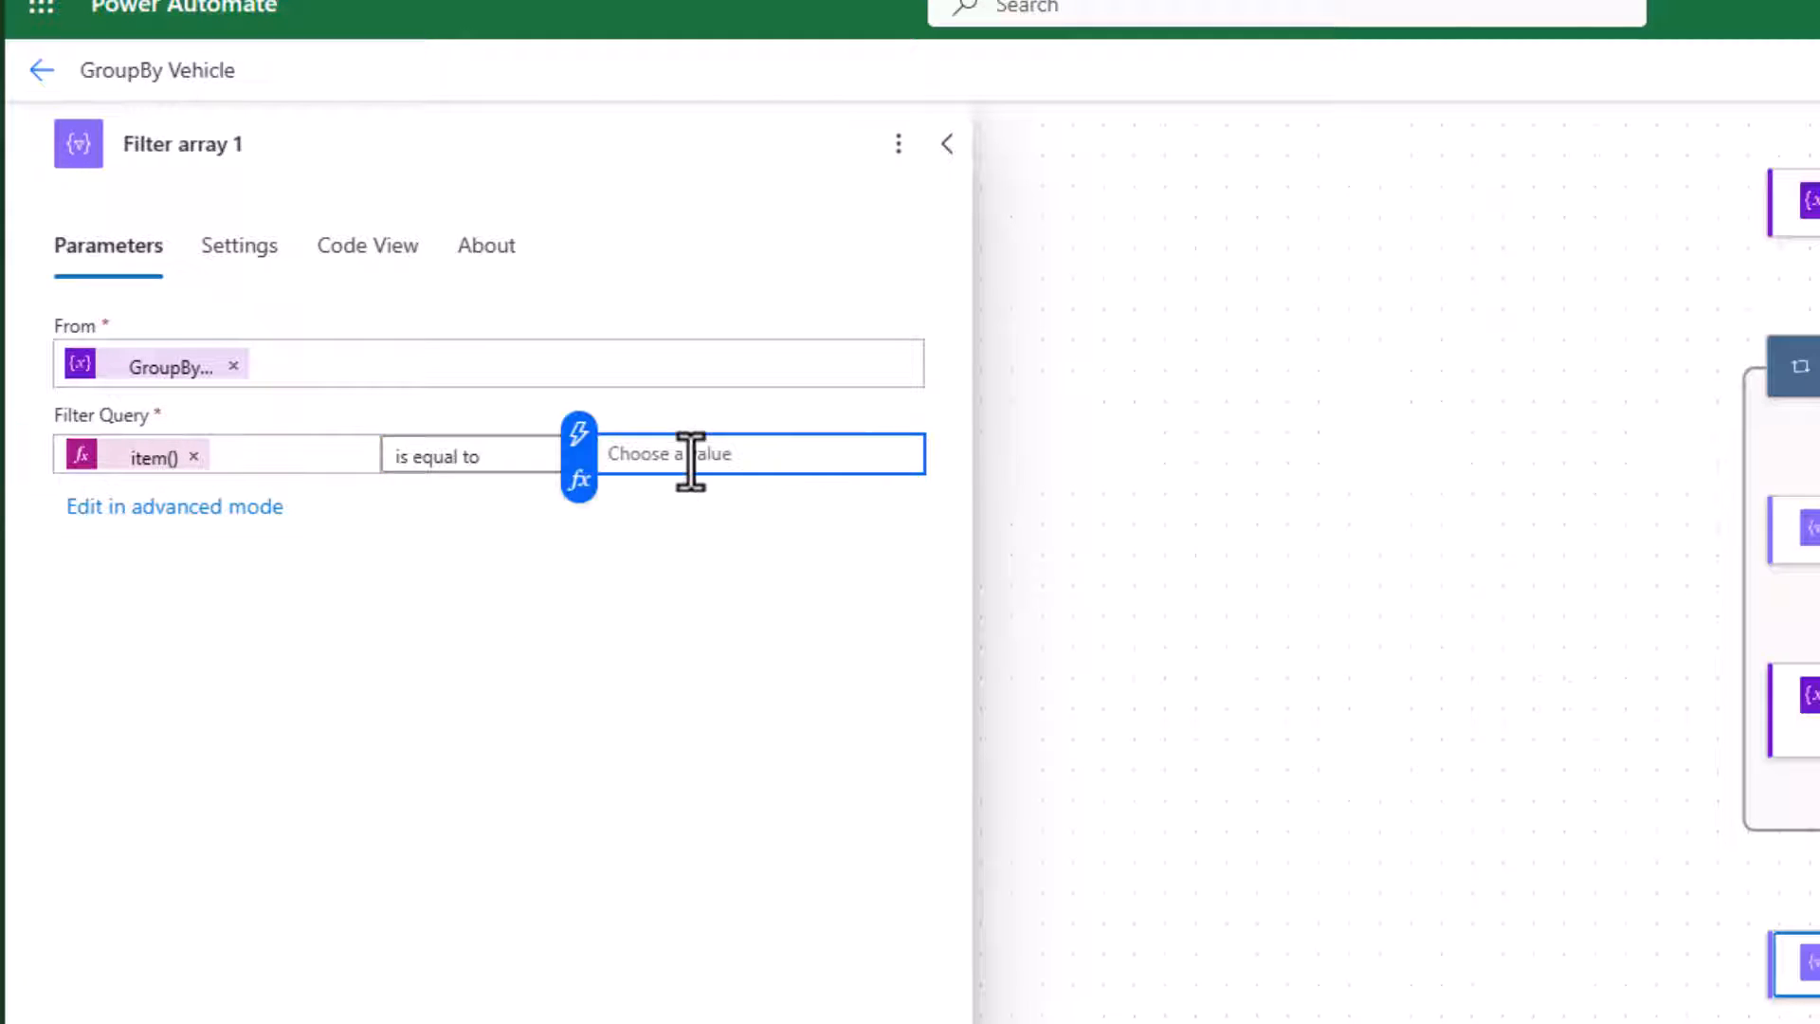
{"action": "type", "text": "Luxury"}
{"action": "left_click", "coordinate": [674, 656]}
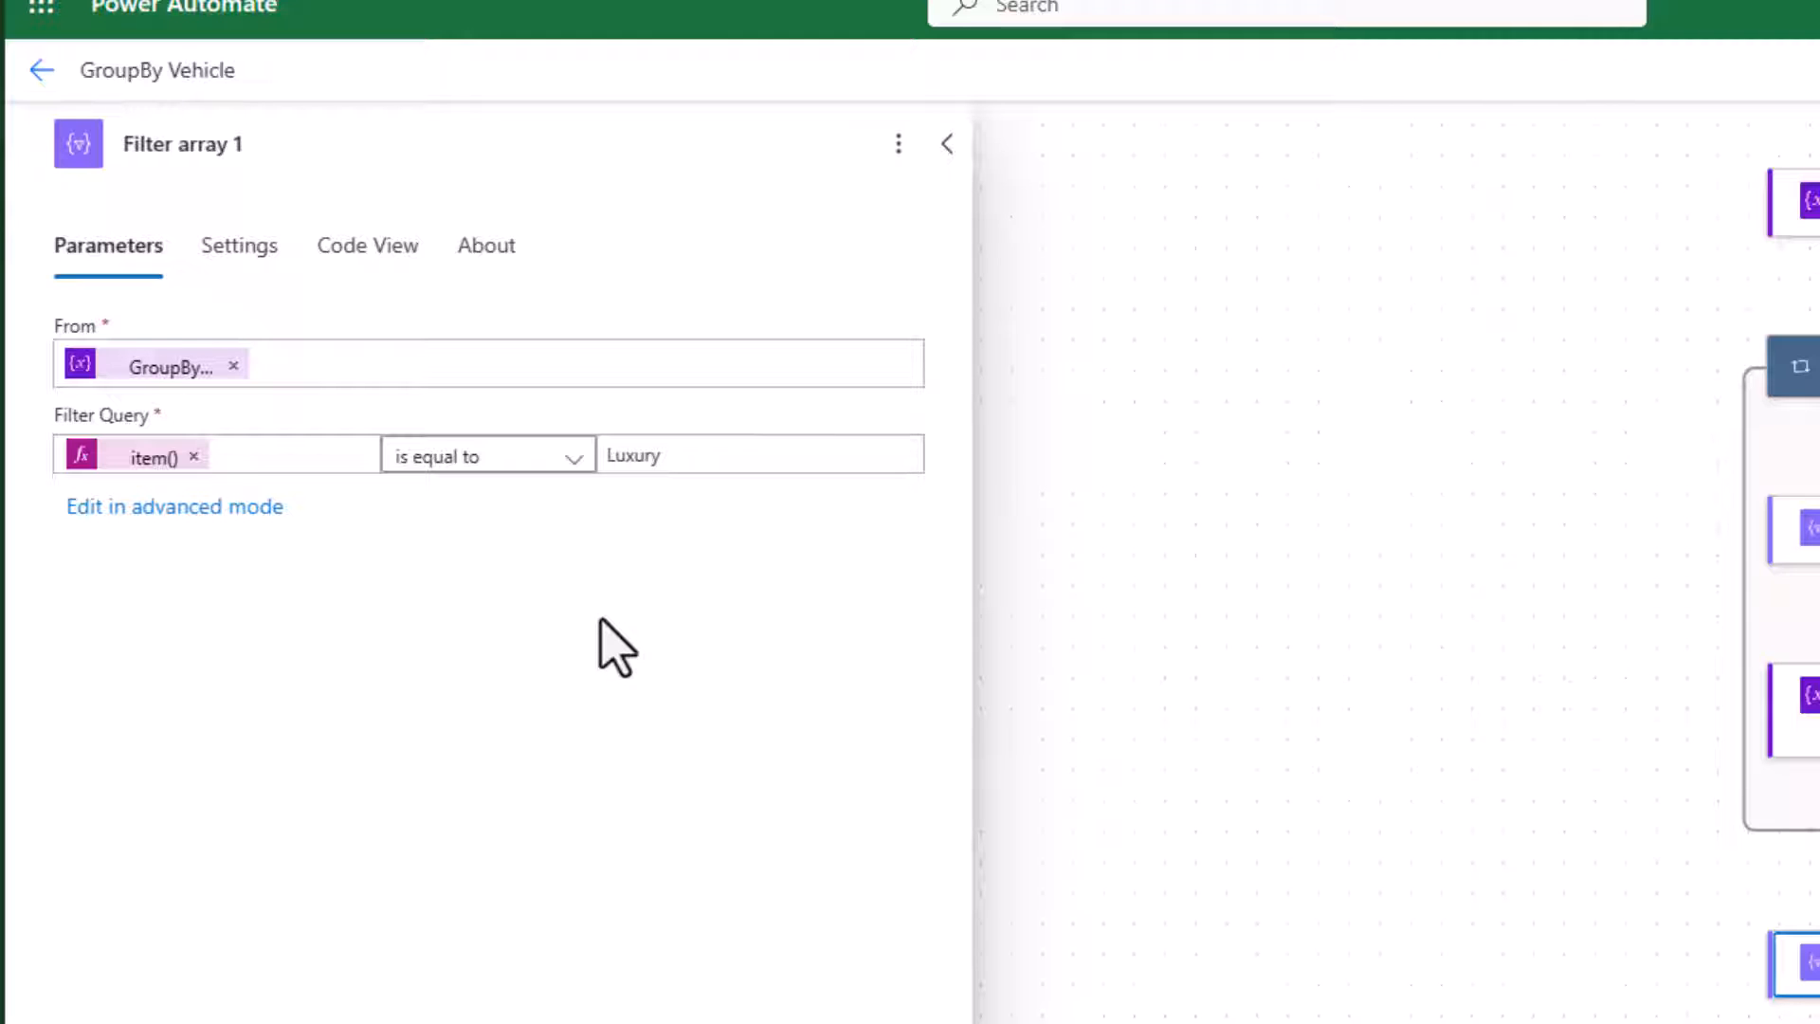
{"action": "left_click", "coordinate": [1110, 667]}
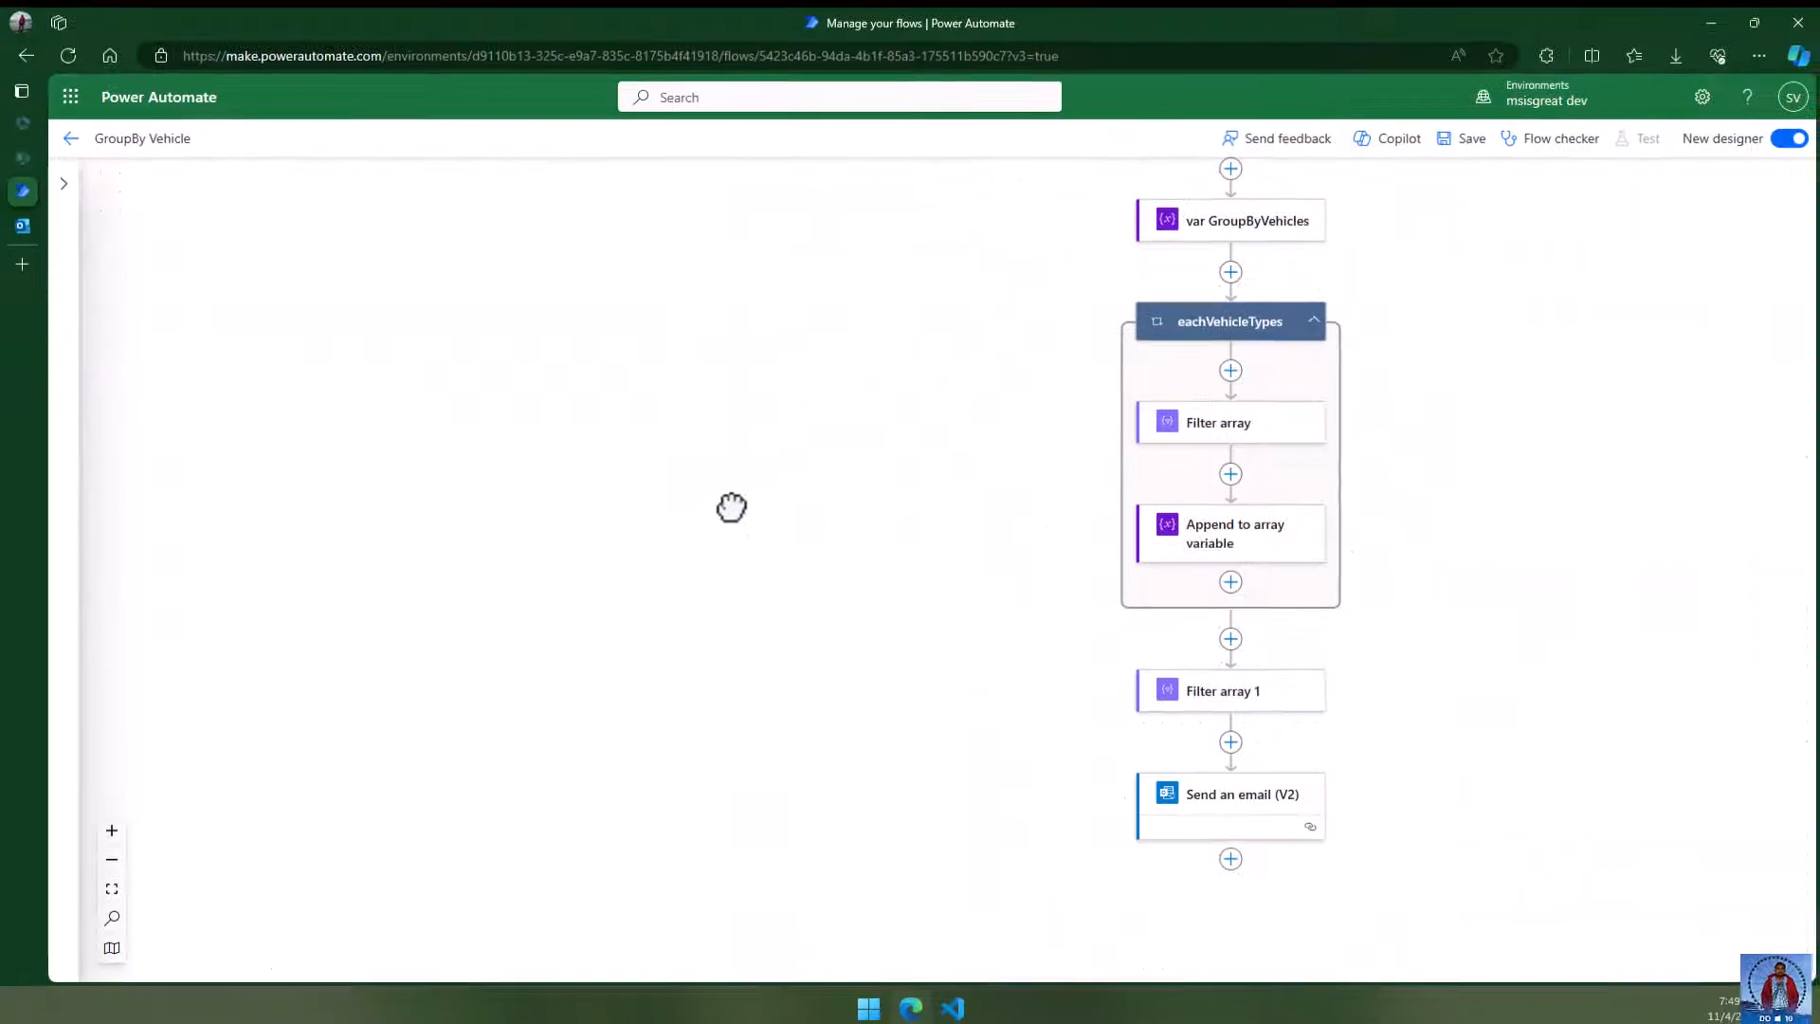
- Review the value structure in the Append to array variable action inside the loop
{"action": "left_click", "coordinate": [1240, 559]}
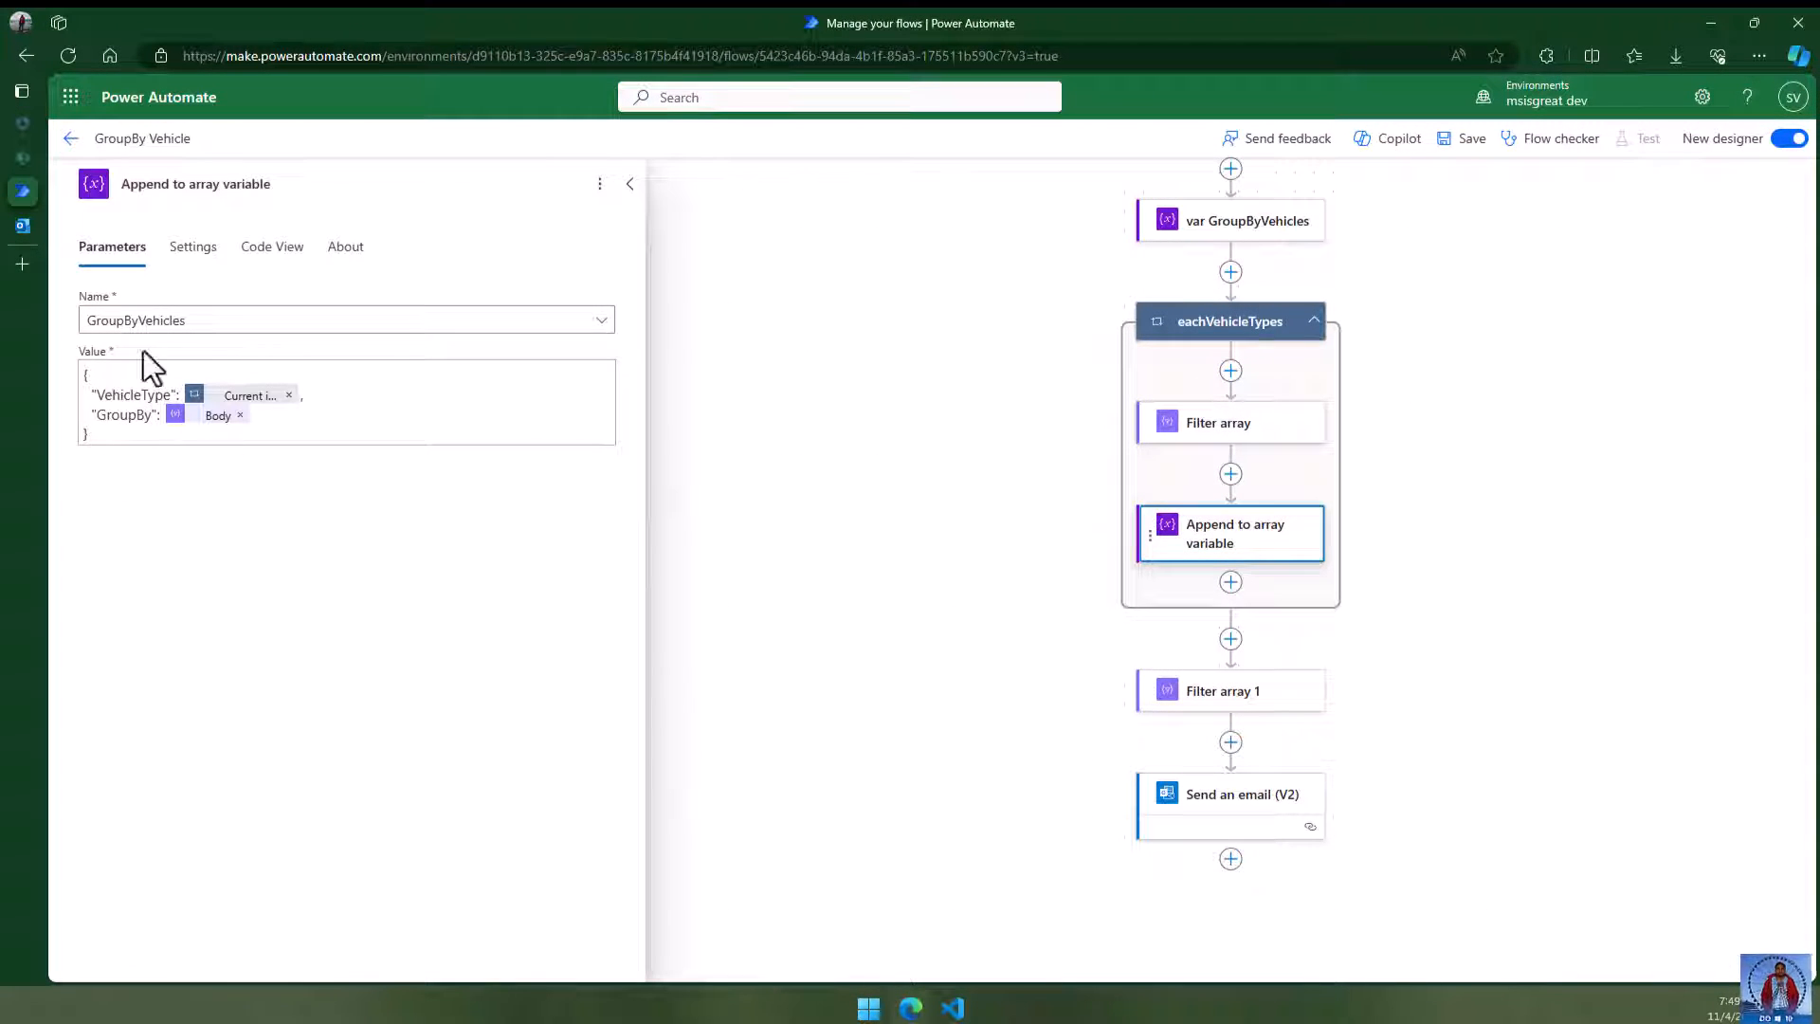
{"action": "left_click", "coordinate": [876, 691]}
{"action": "scroll", "coordinate": [1446, 755], "scroll_direction": "down", "scroll_amount": 3}
- Rename the new Filter array 1 action to Filter Luxury Cars
{"action": "left_click", "coordinate": [1245, 553]}
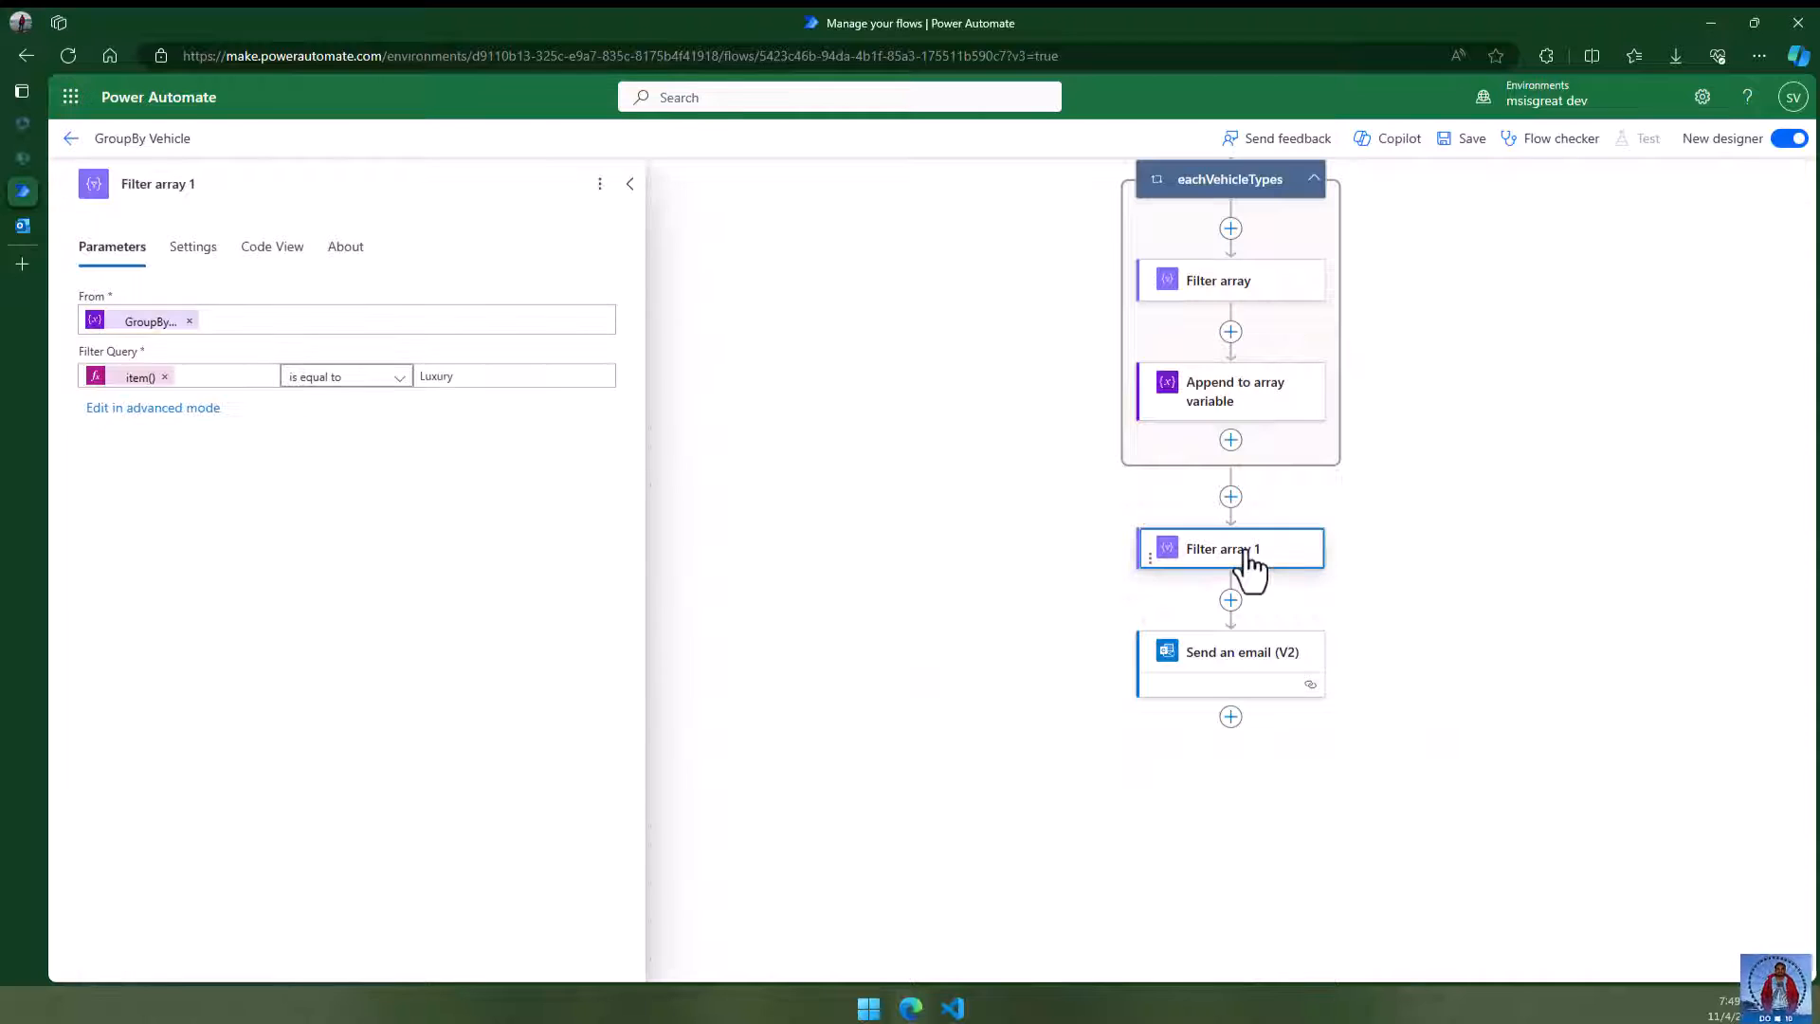
{"action": "left_click", "coordinate": [163, 184]}
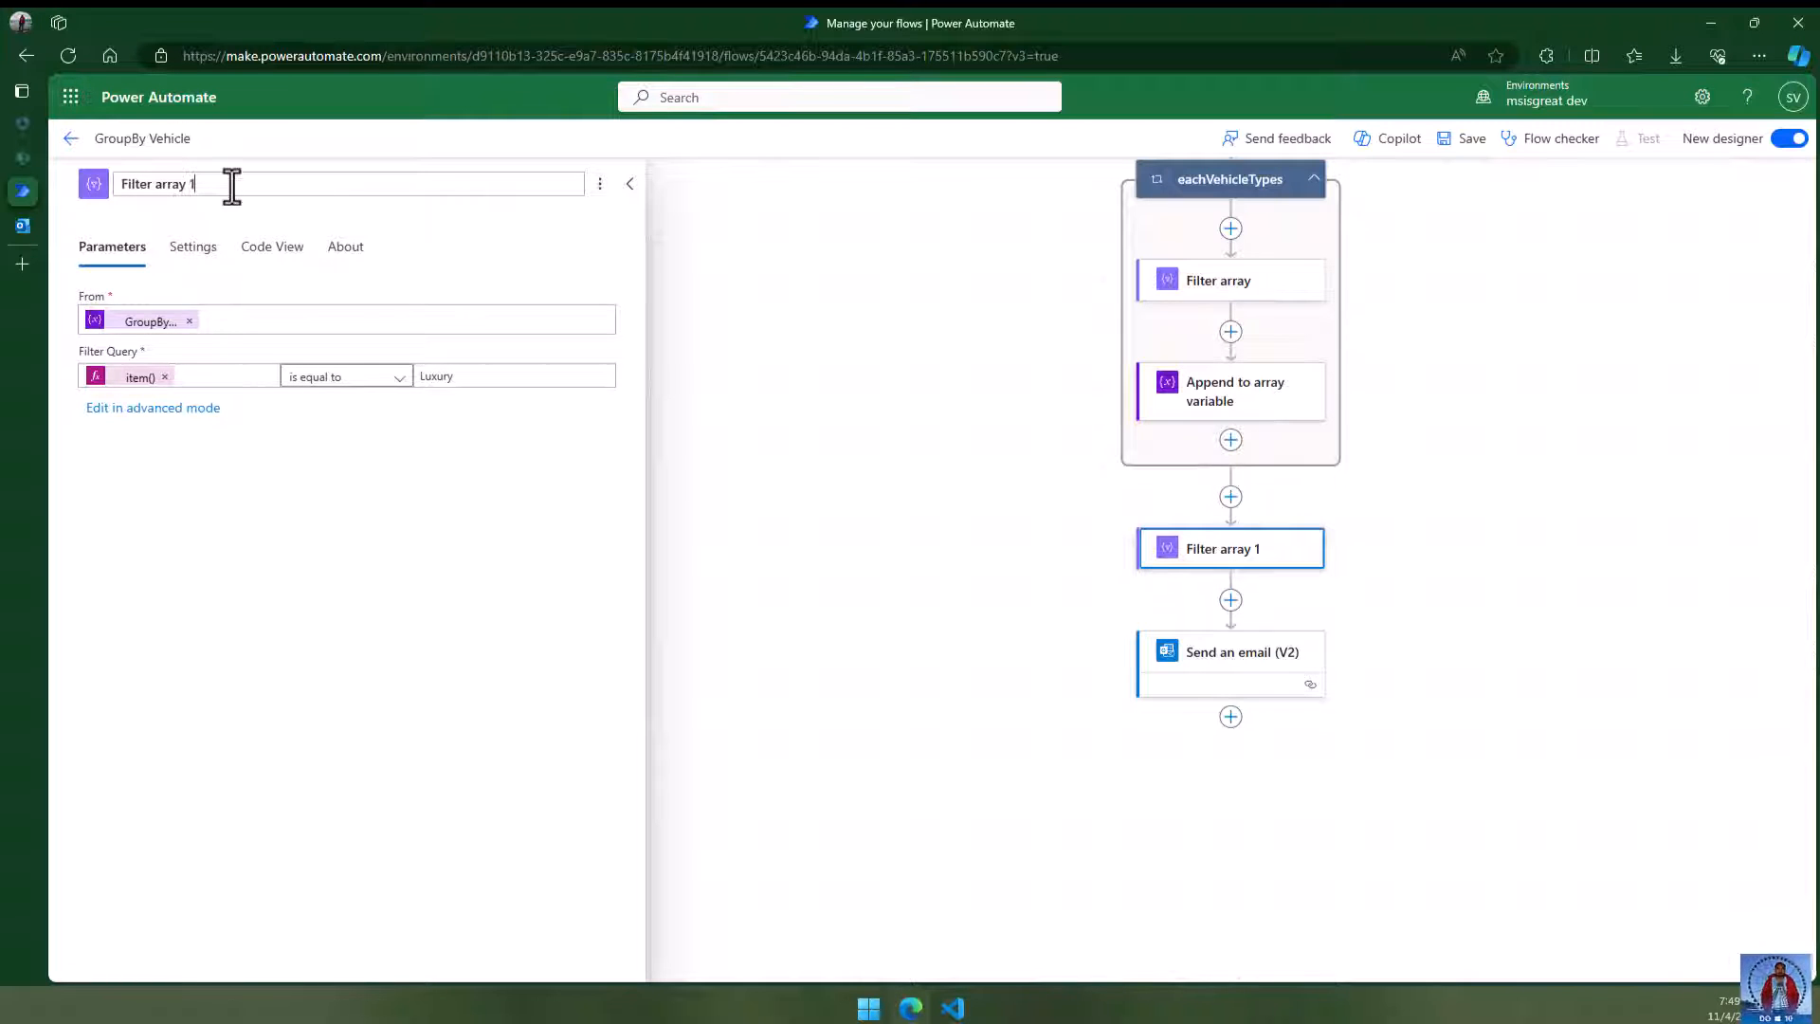
{"action": "left_click_drag", "start_coordinate": [231, 186], "coordinate": [155, 184]}
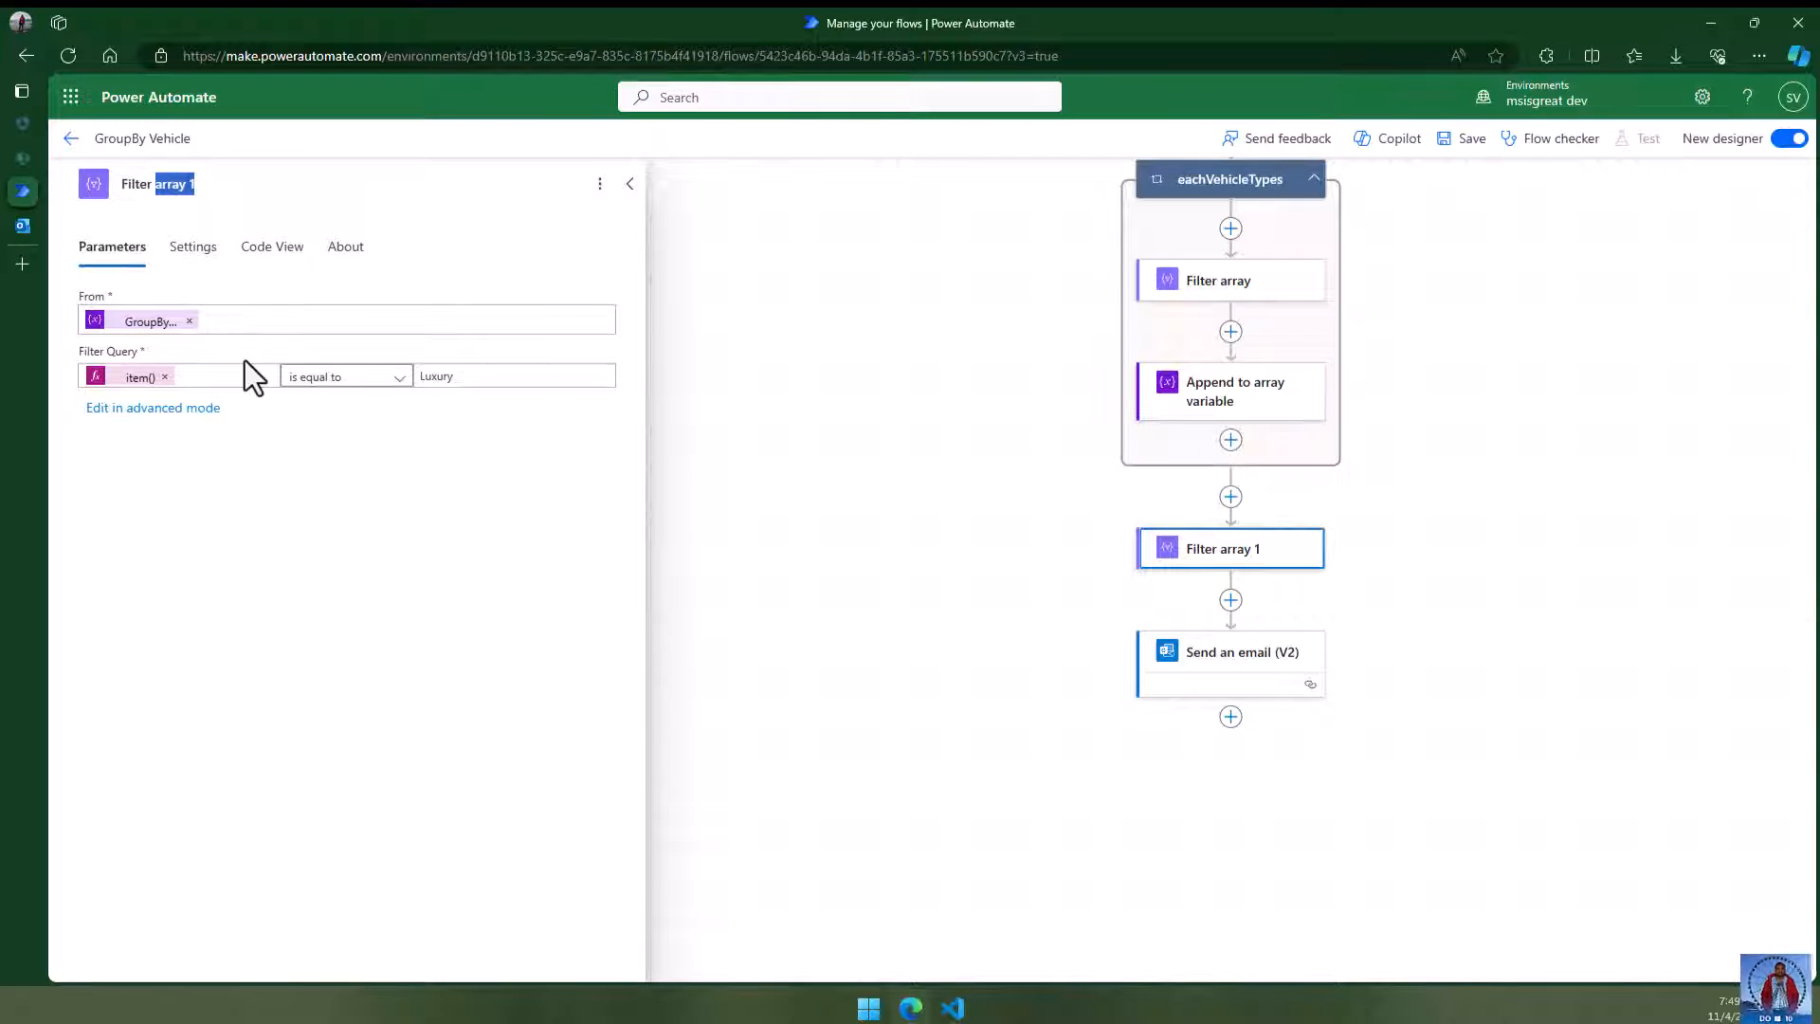
{"action": "type", "text": "Luxury Cars"}
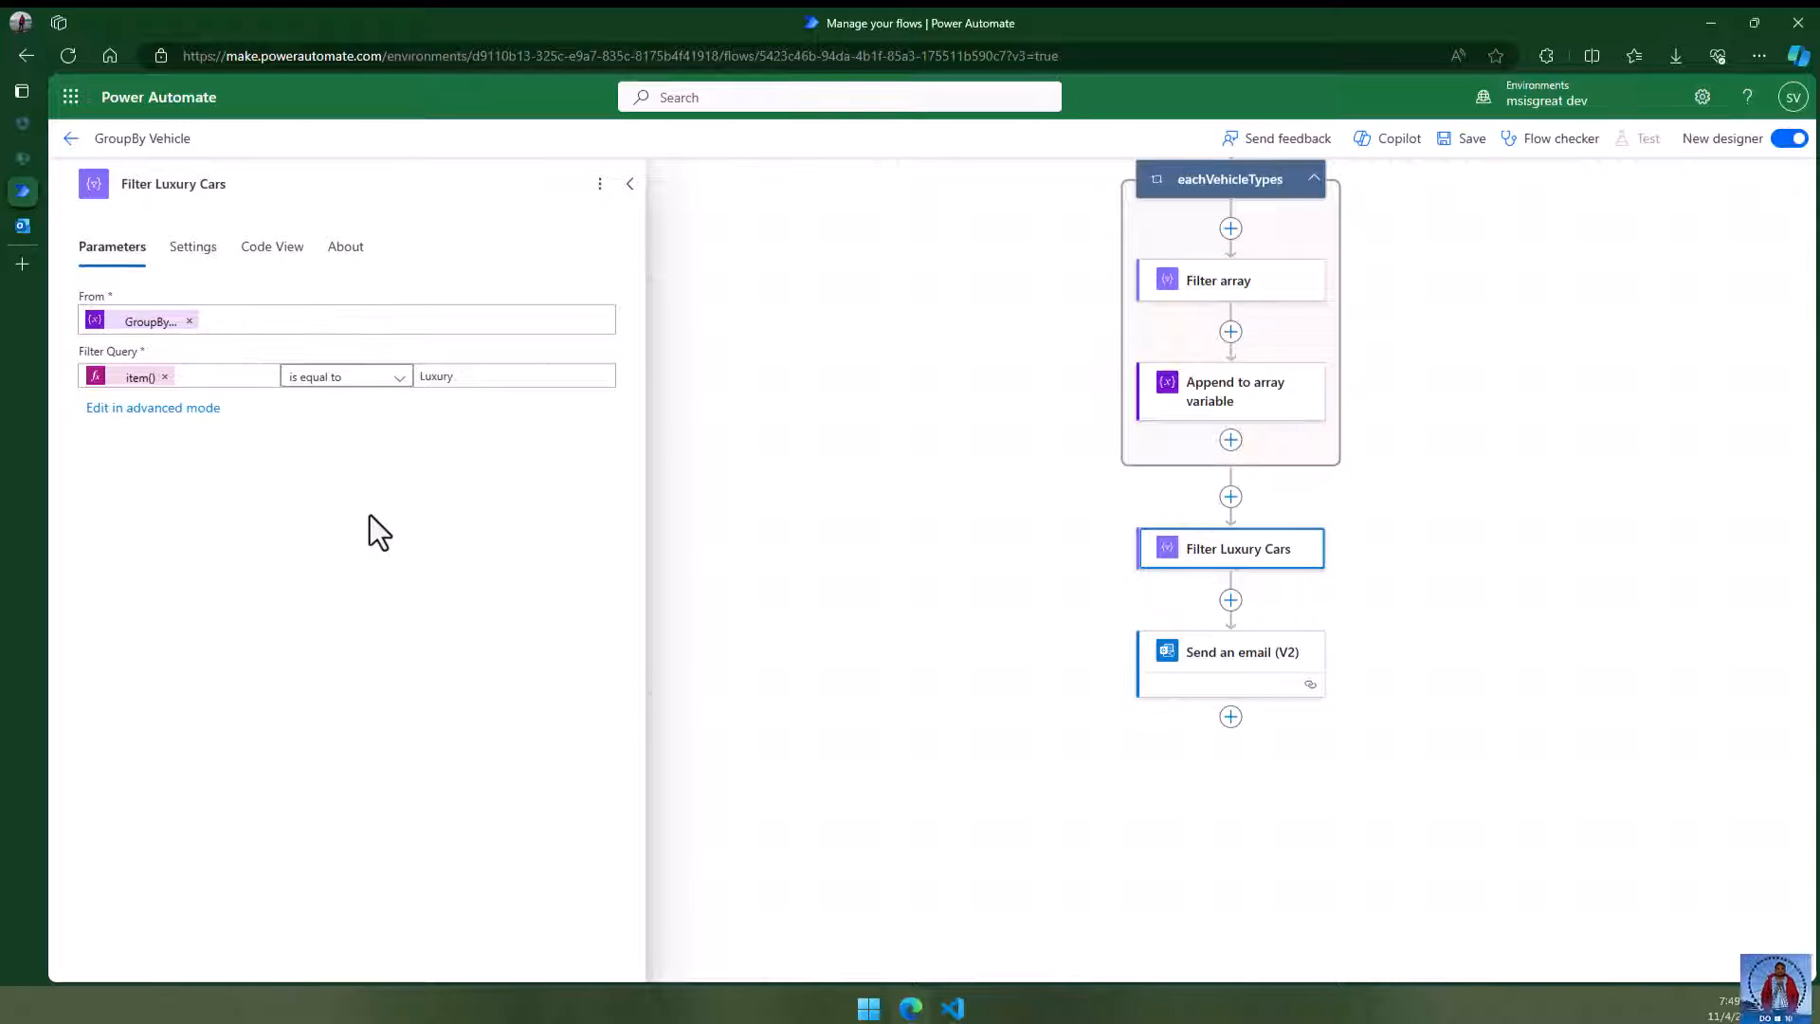
{"action": "left_click", "coordinate": [896, 569]}
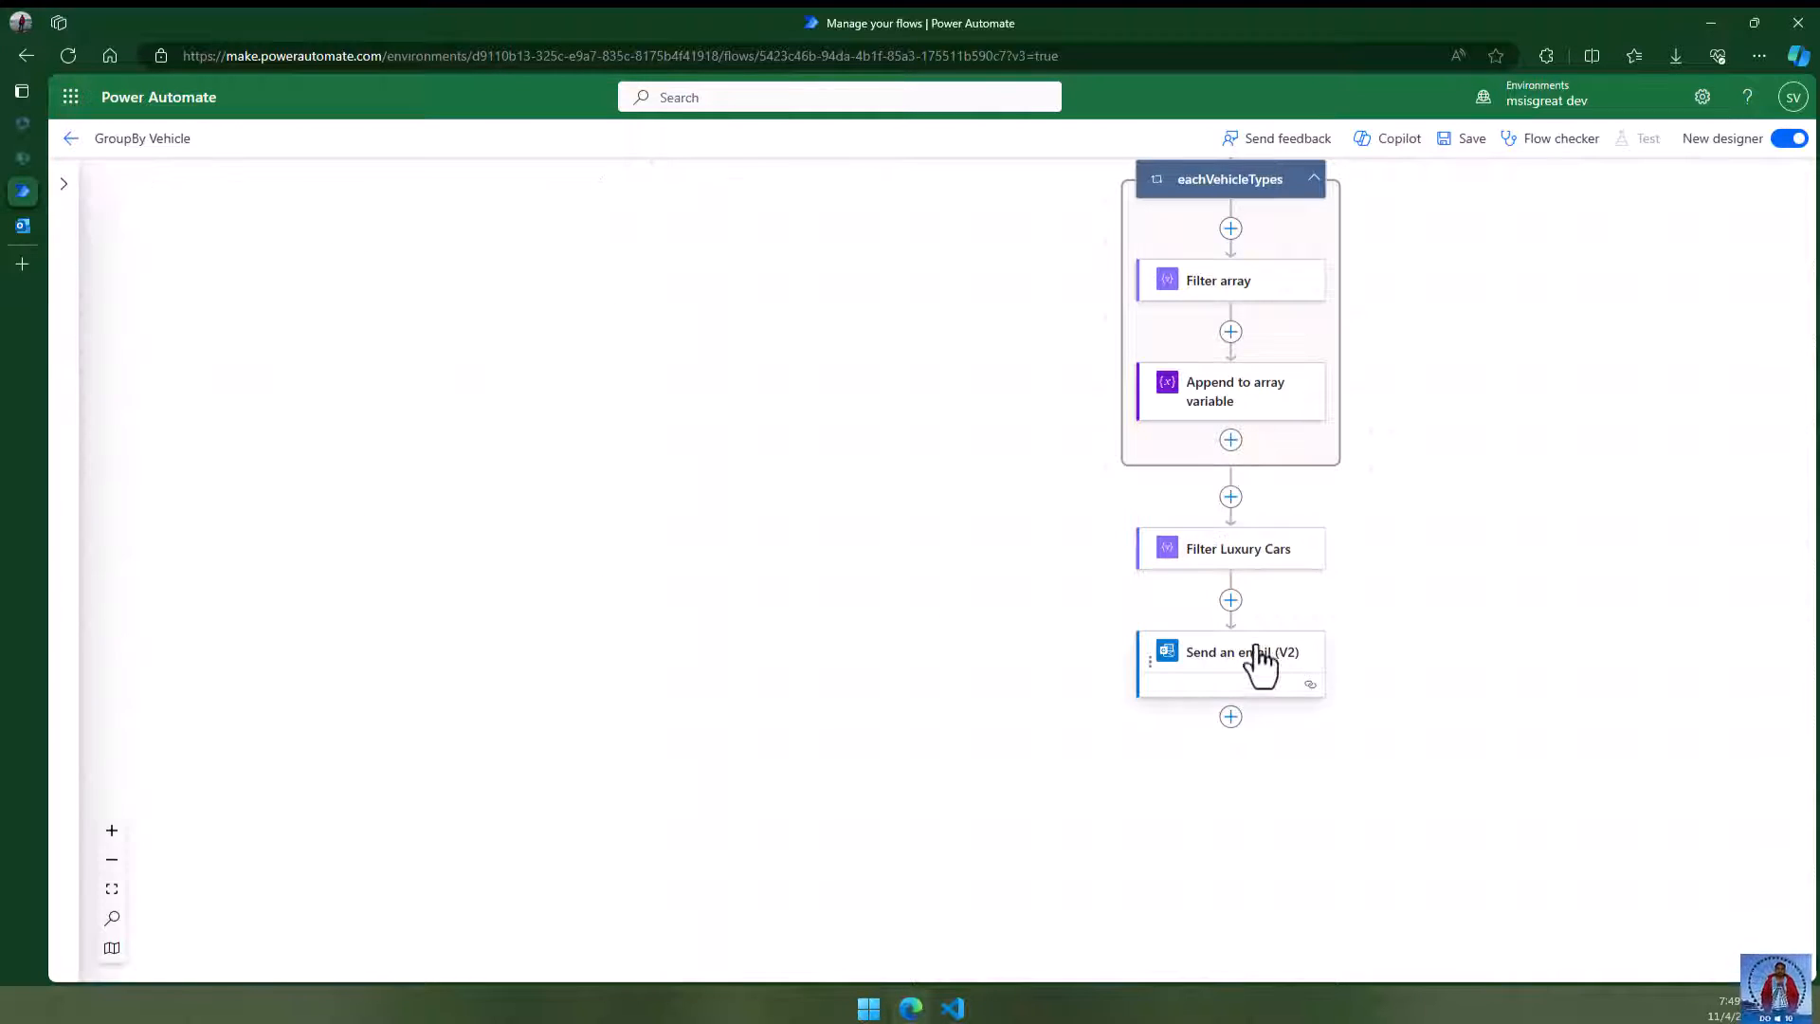
- Add a Create HTML table action between Filter Luxury Cars and the Send an email action
{"action": "left_click", "coordinate": [1230, 600]}
{"action": "left_click", "coordinate": [1274, 567]}
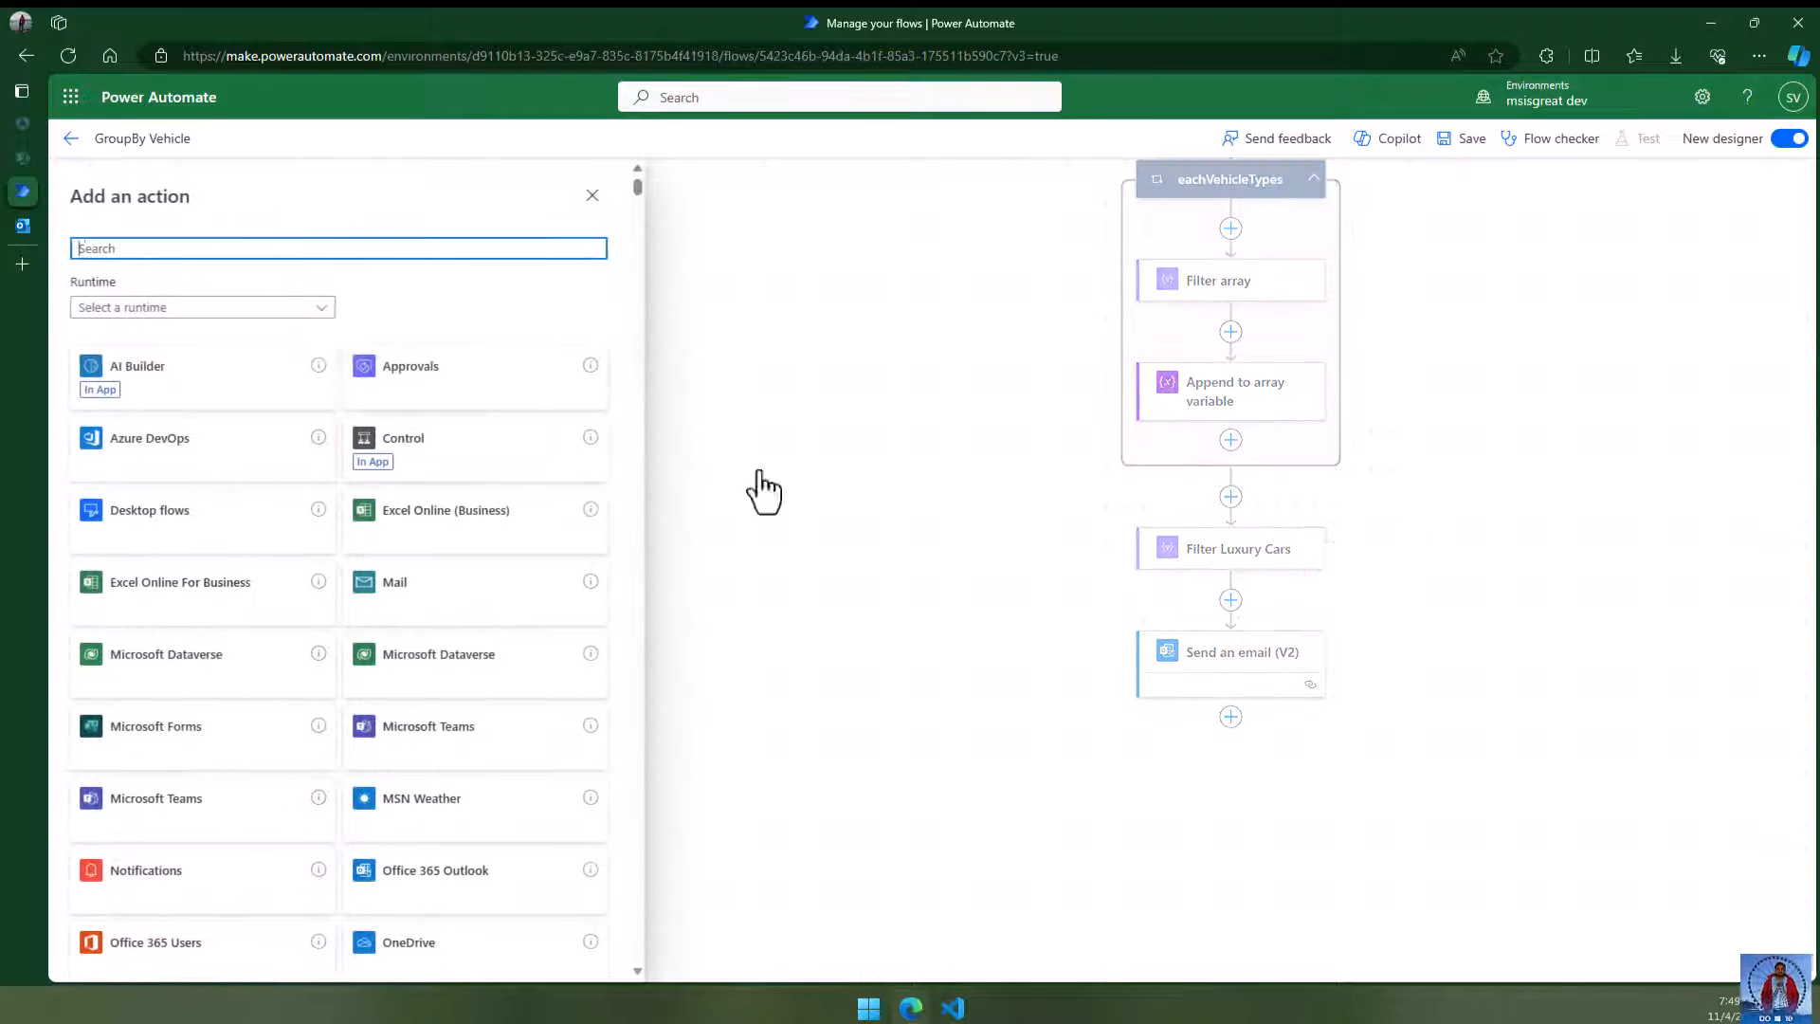
{"action": "type", "text": "Create"}
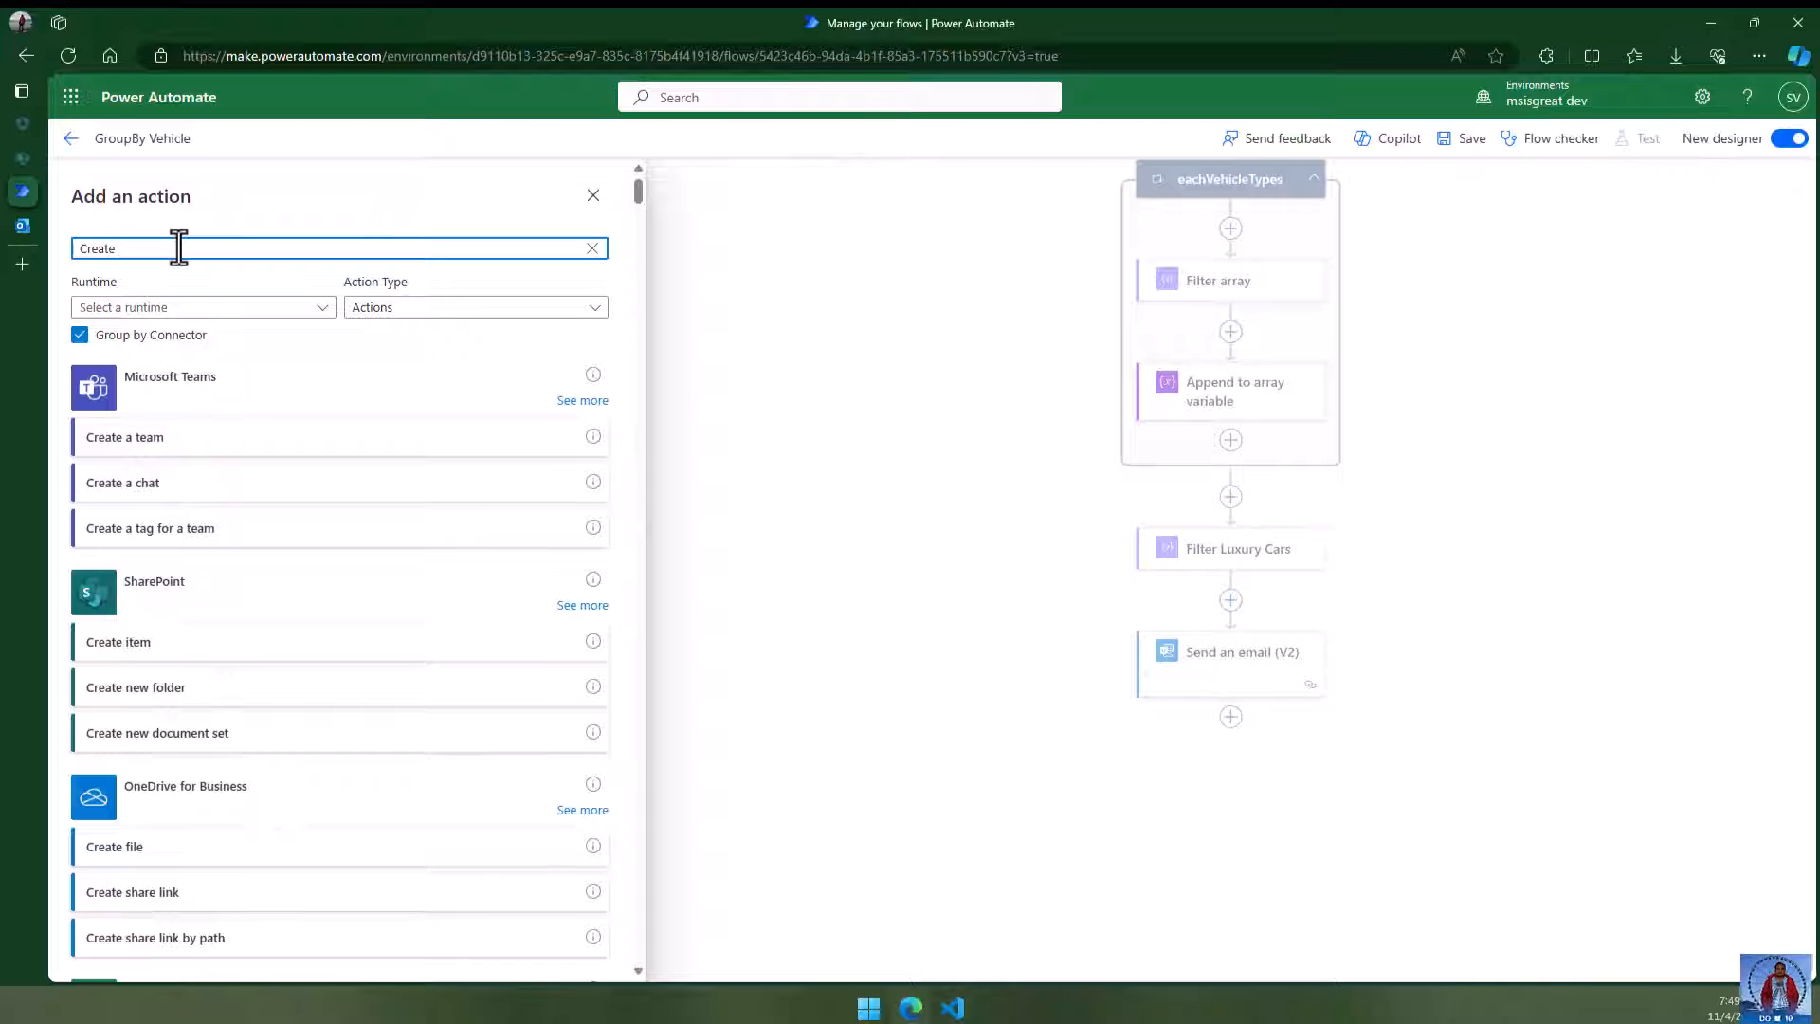
{"action": "type", "text": " html"}
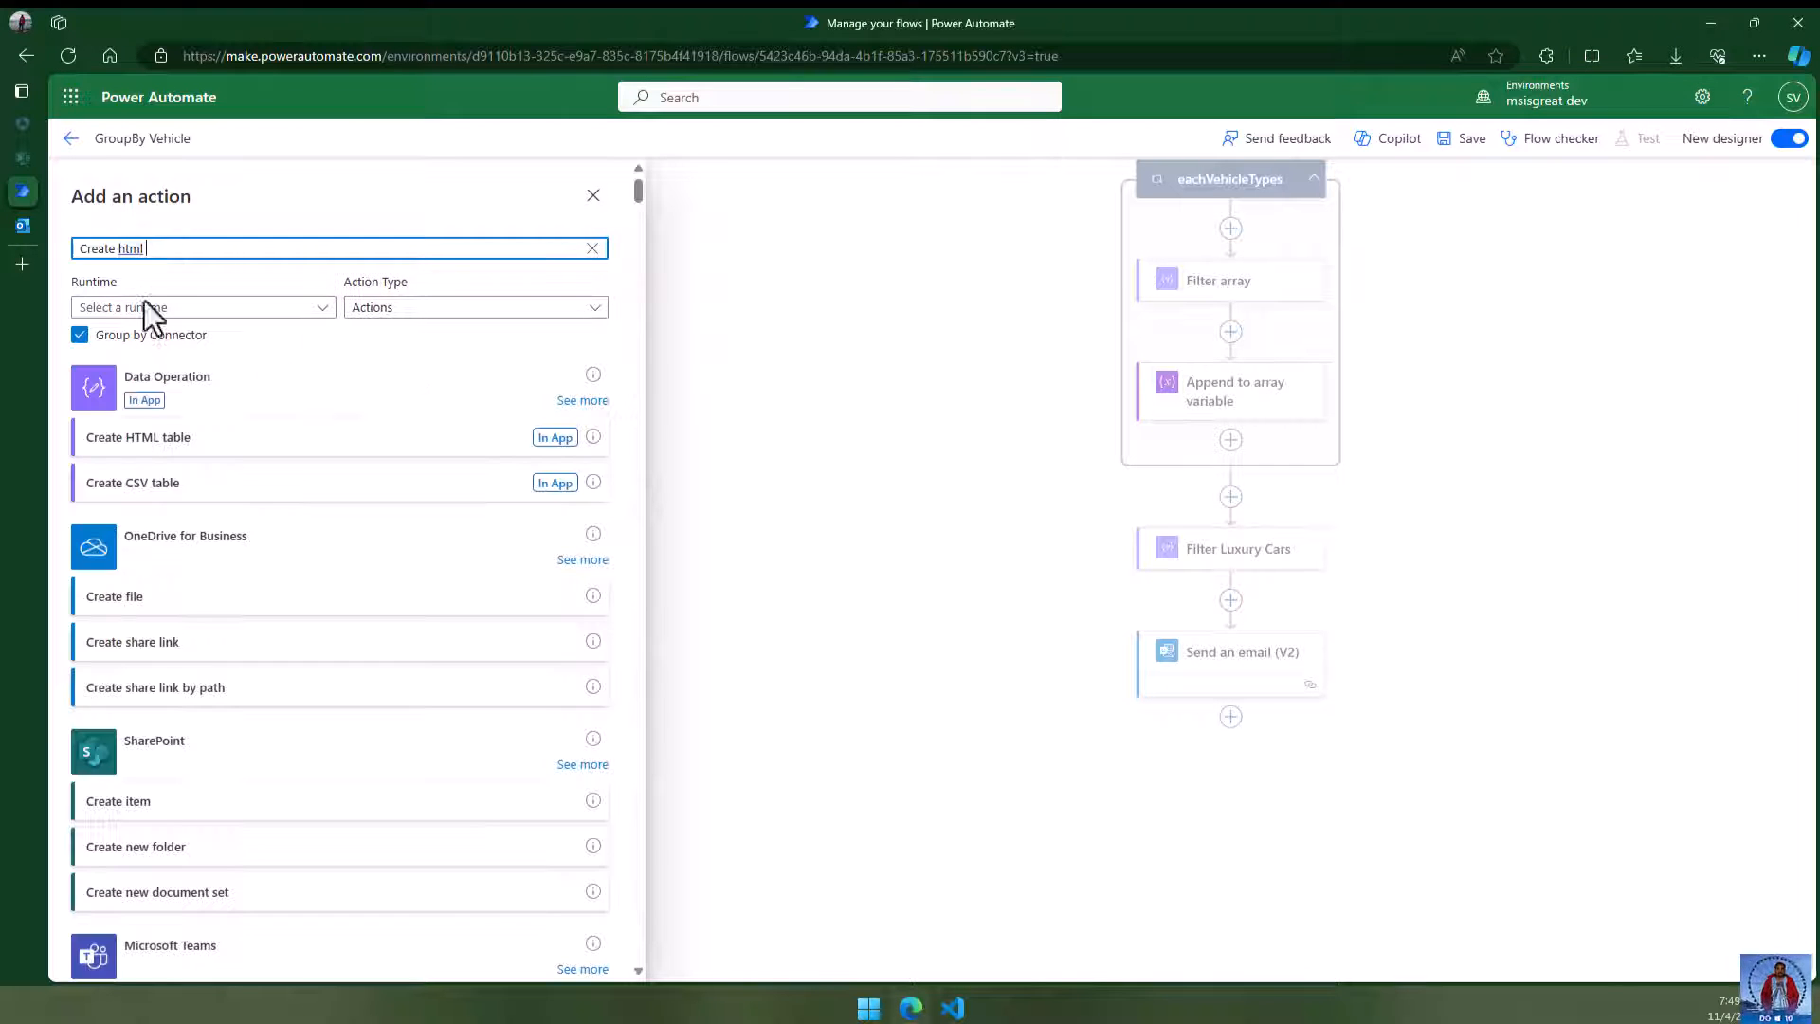
{"action": "left_click", "coordinate": [180, 439]}
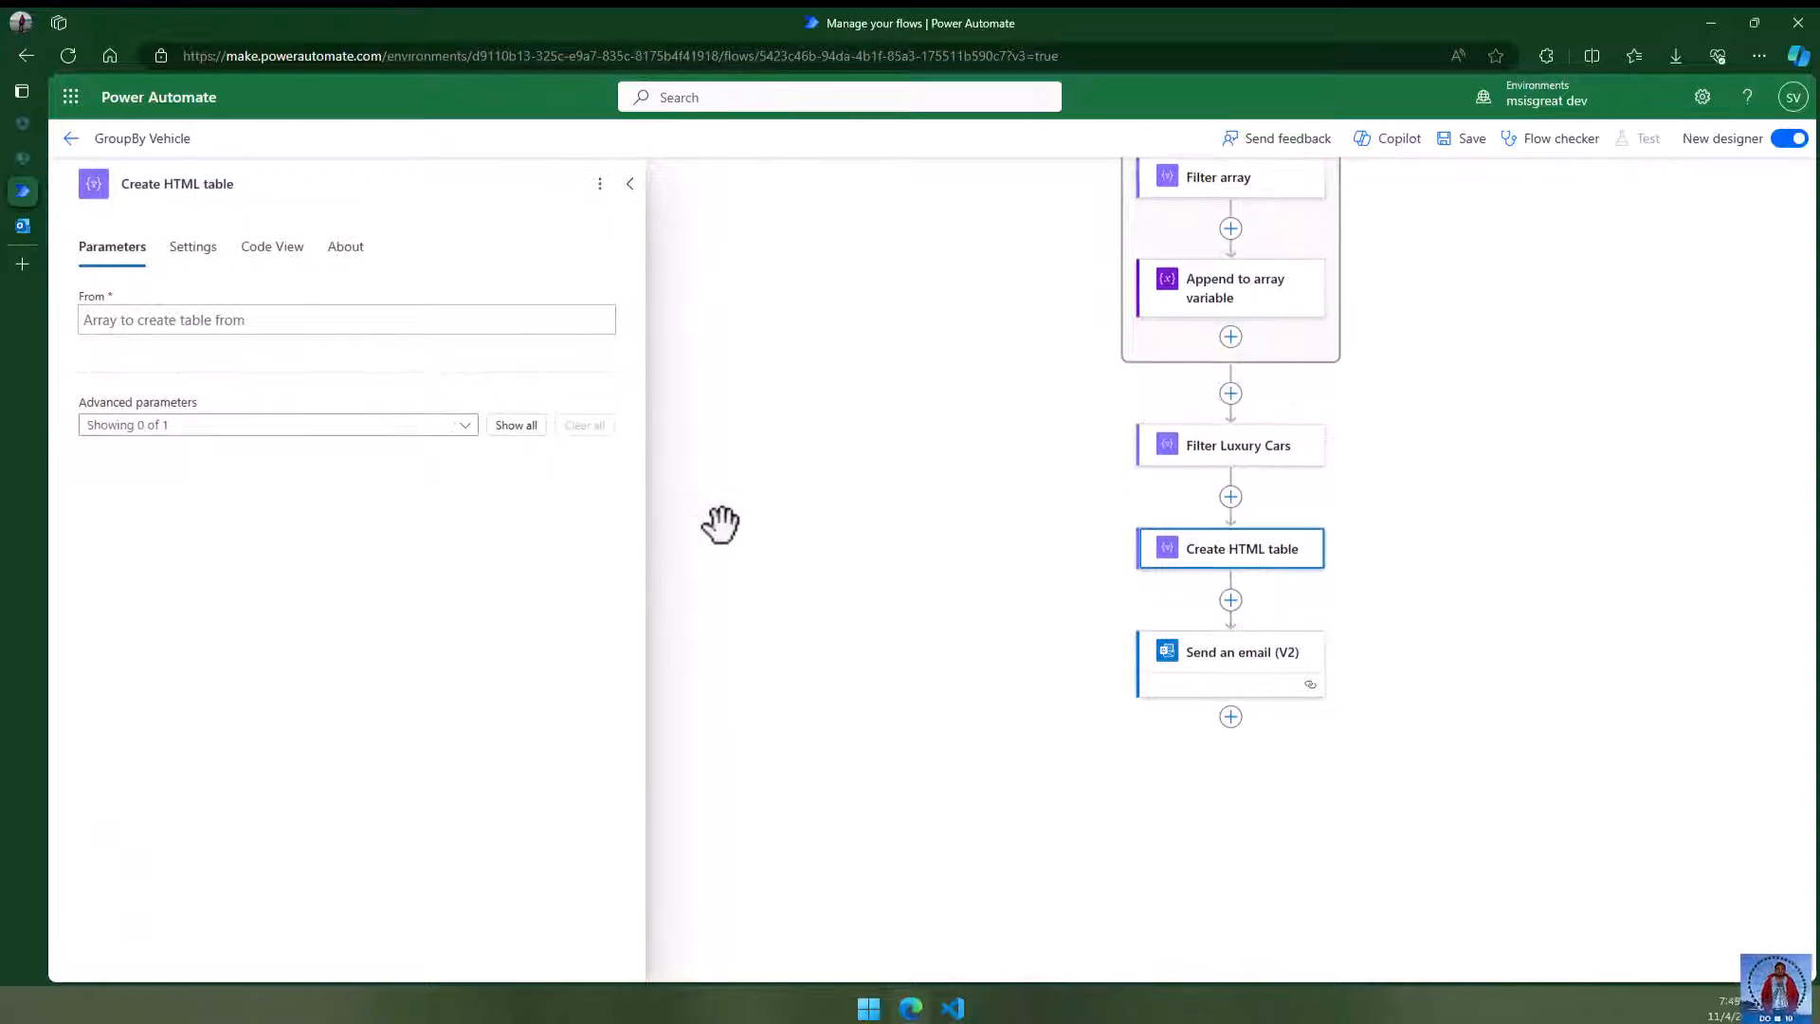
- Start an expression for the Create HTML table's From input with the Body output of Filter Luxury Cars
{"action": "left_click", "coordinate": [191, 320]}
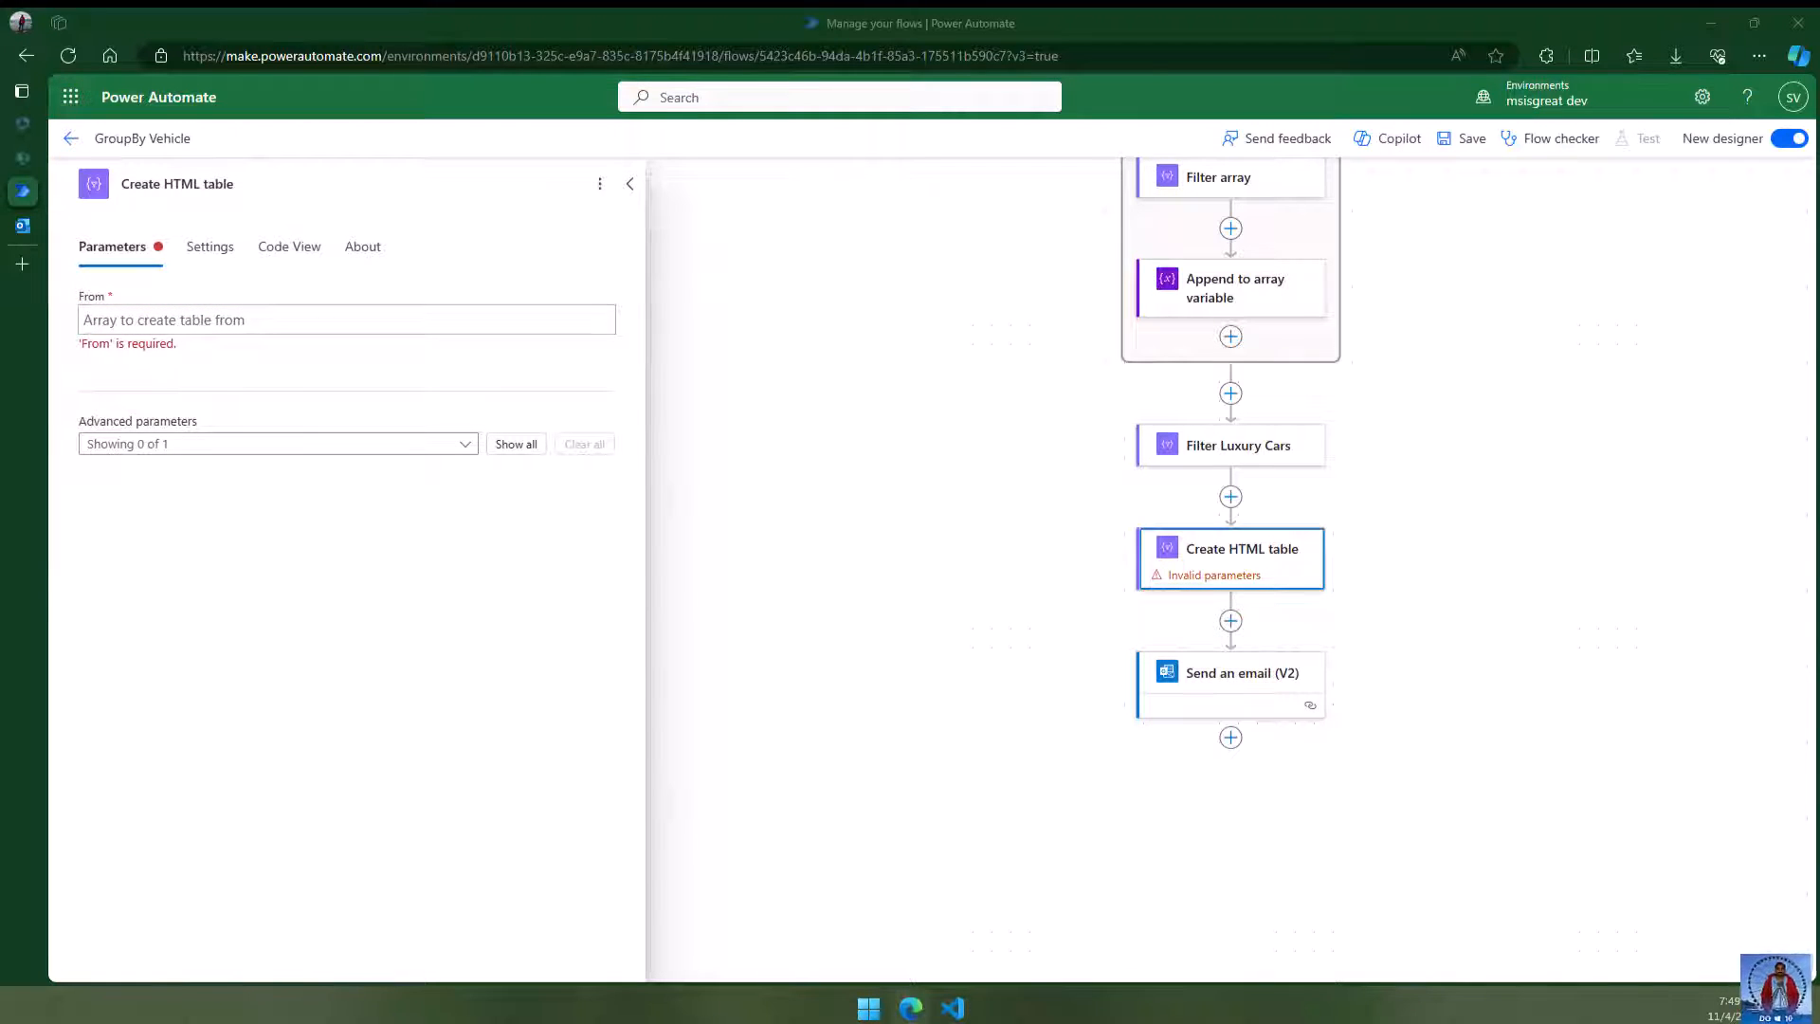
{"action": "left_click", "coordinate": [215, 319]}
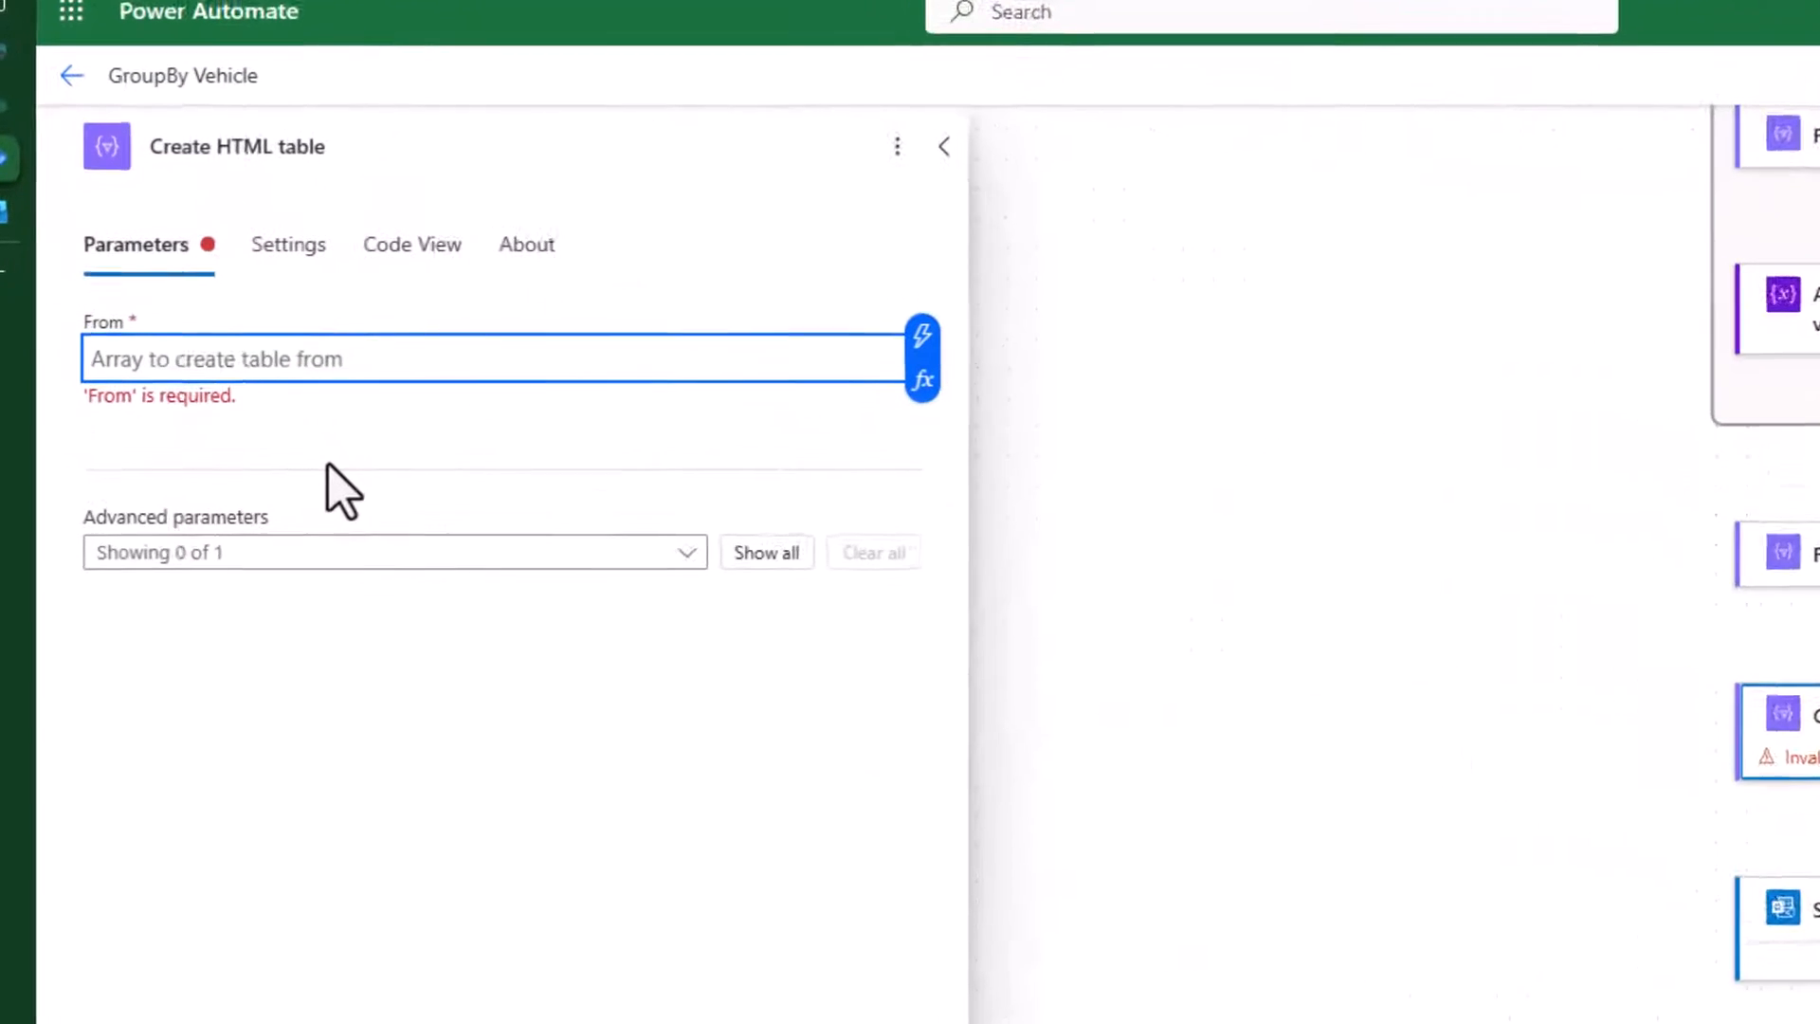
{"action": "left_click", "coordinate": [960, 385]}
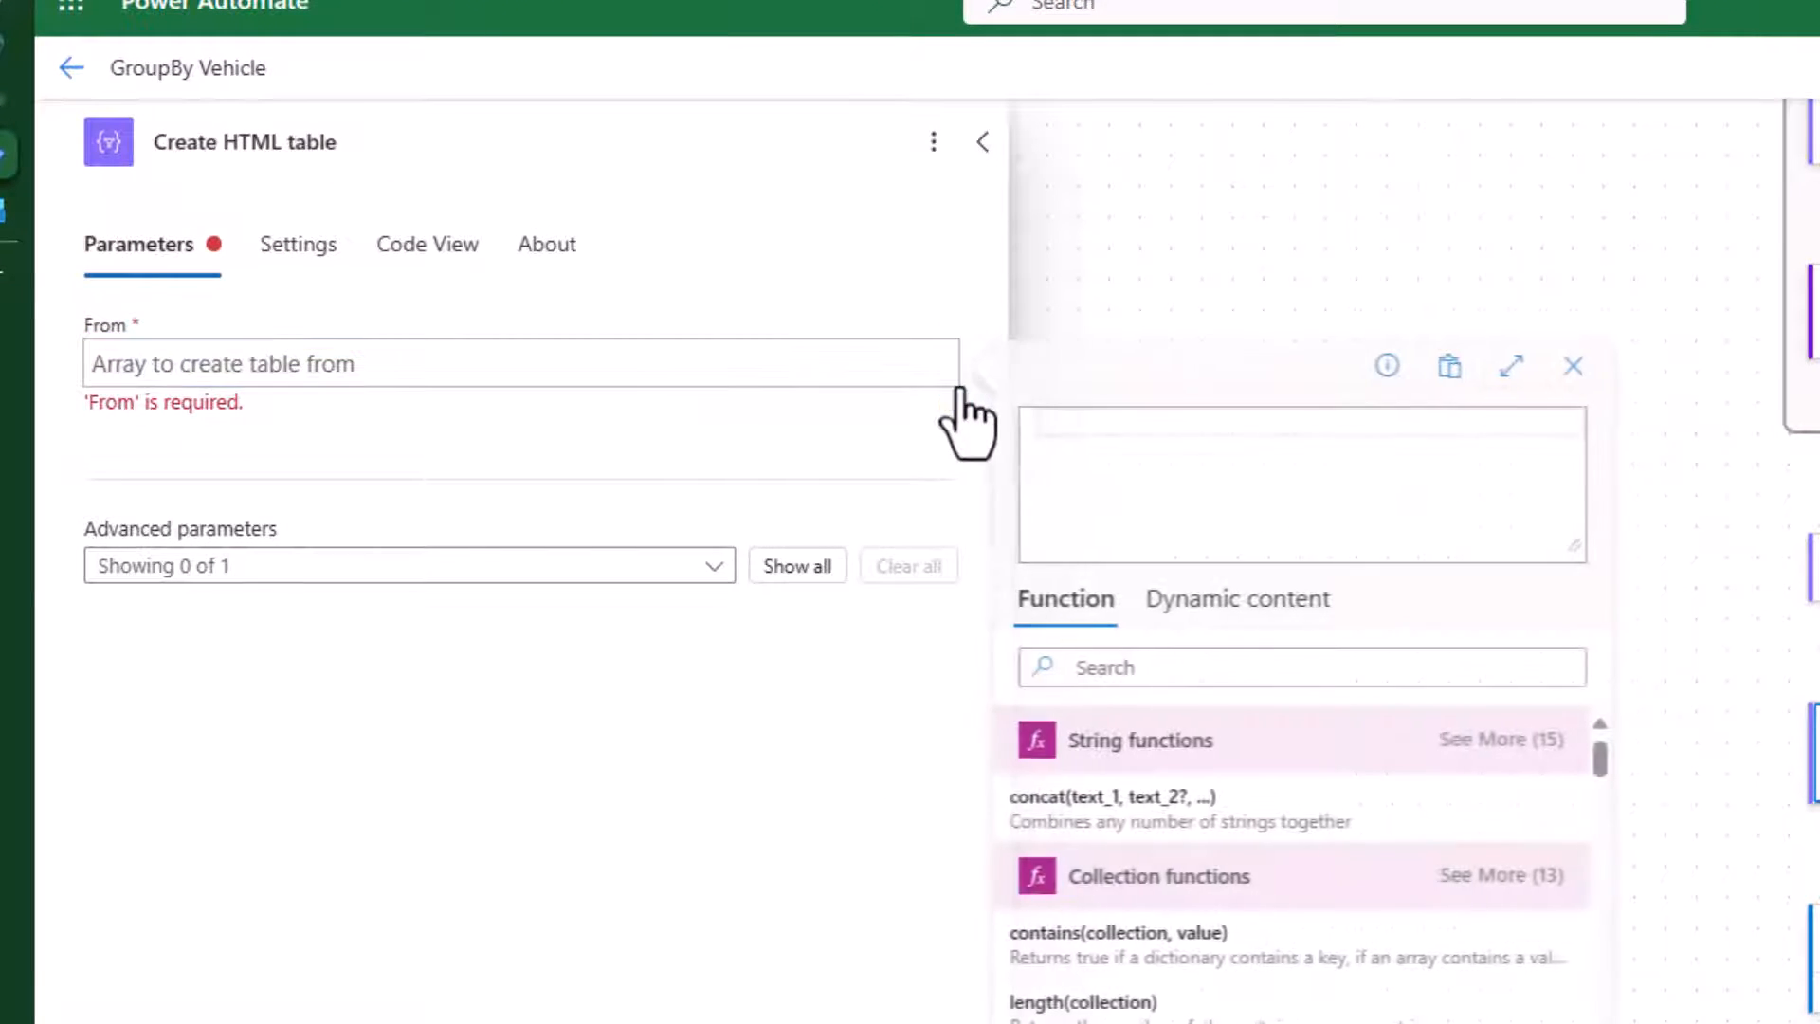
{"action": "left_click", "coordinate": [1241, 602]}
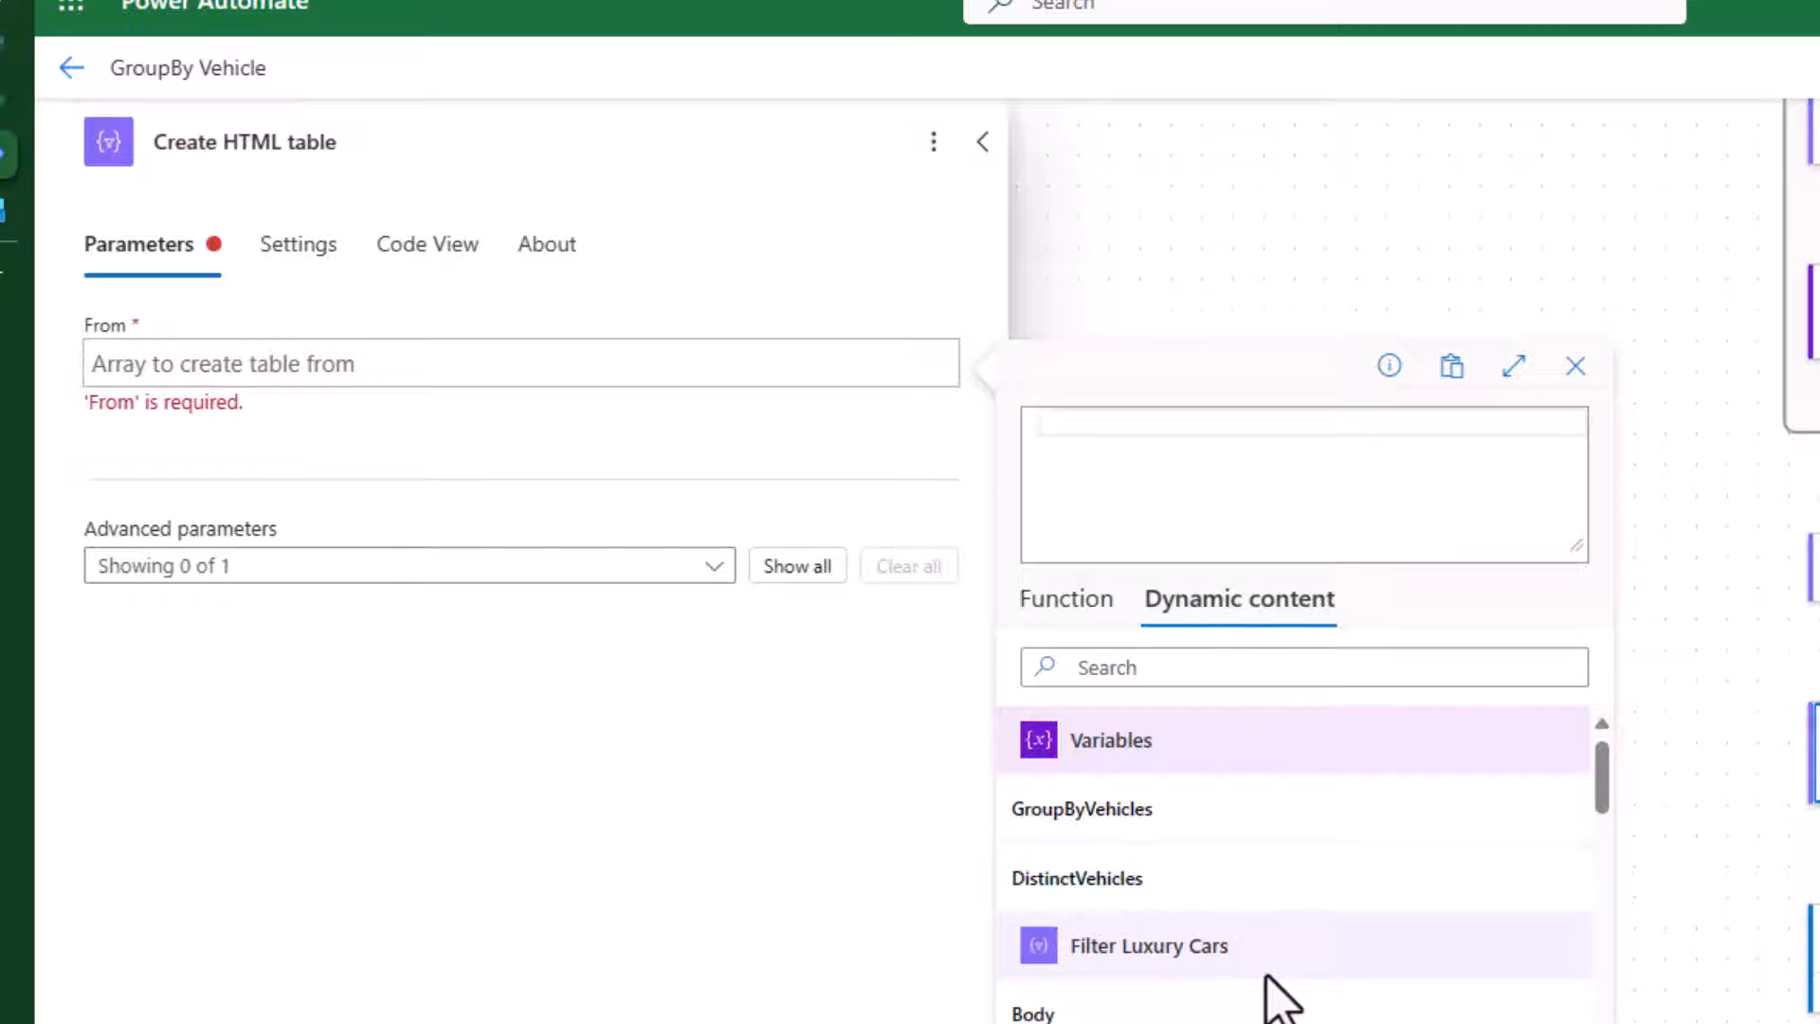
{"action": "scroll", "coordinate": [1271, 986], "scroll_direction": "down", "scroll_amount": 2}
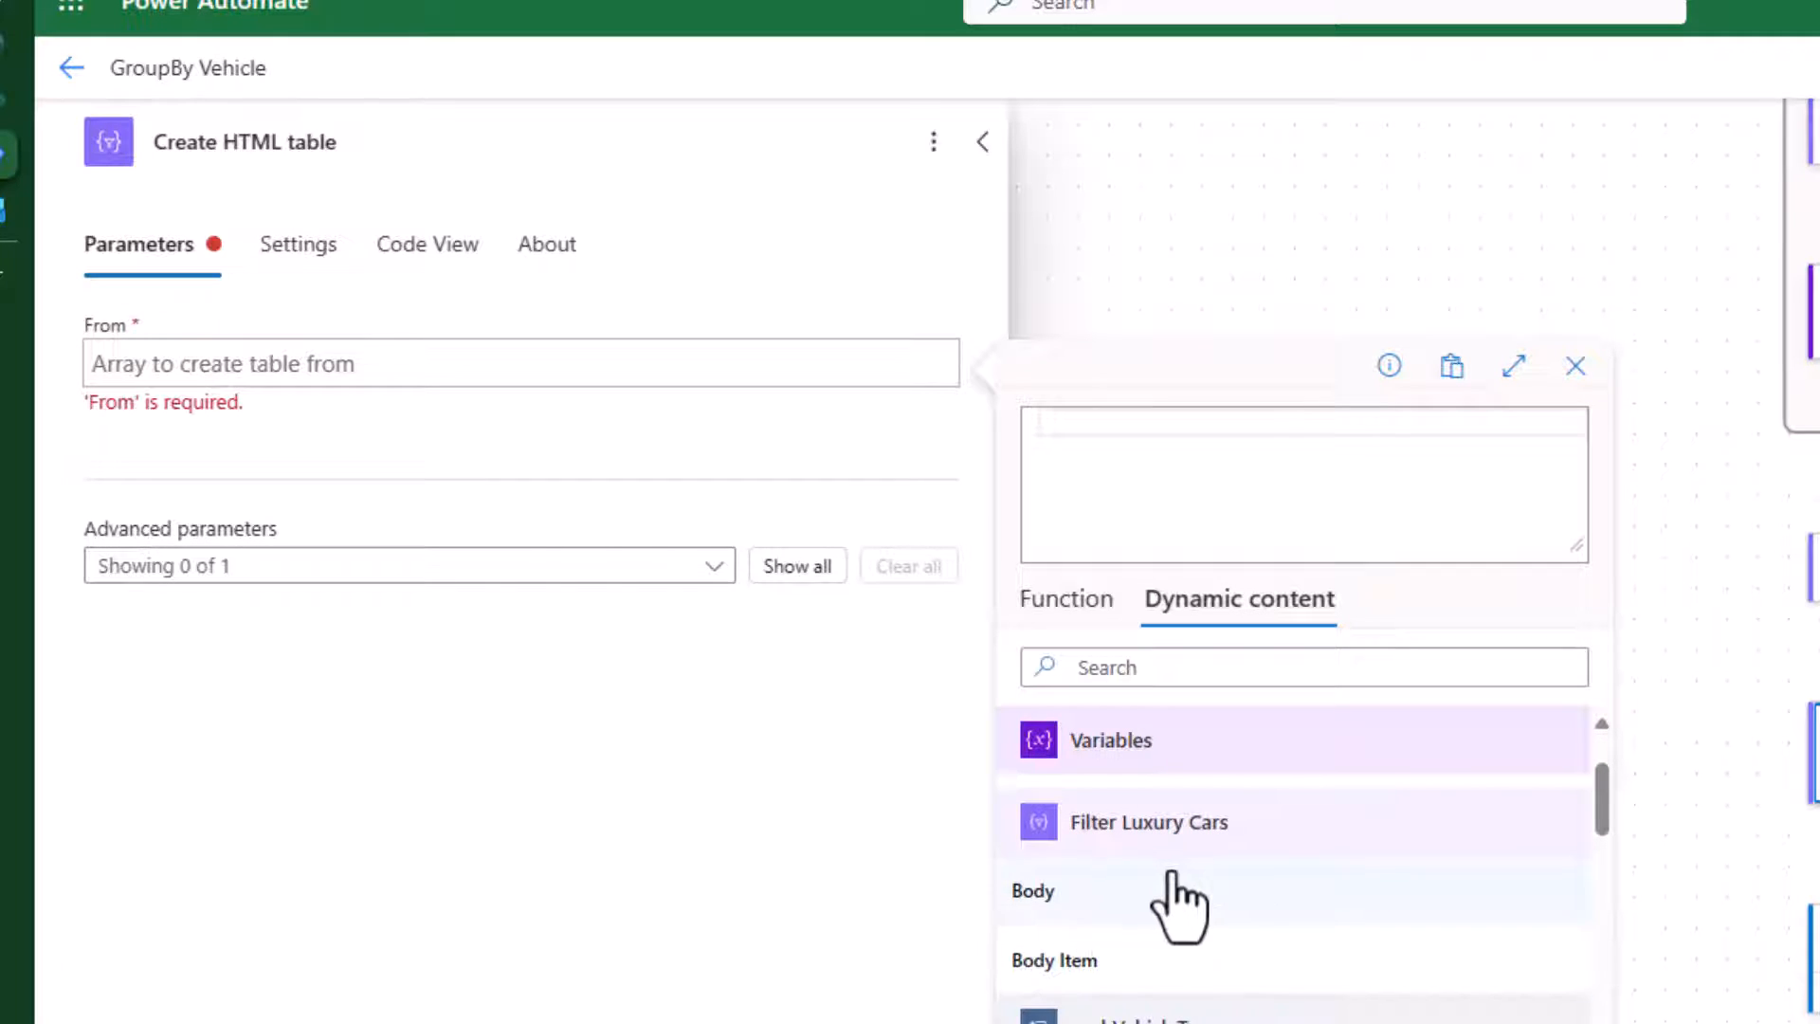
{"action": "left_click", "coordinate": [1106, 891]}
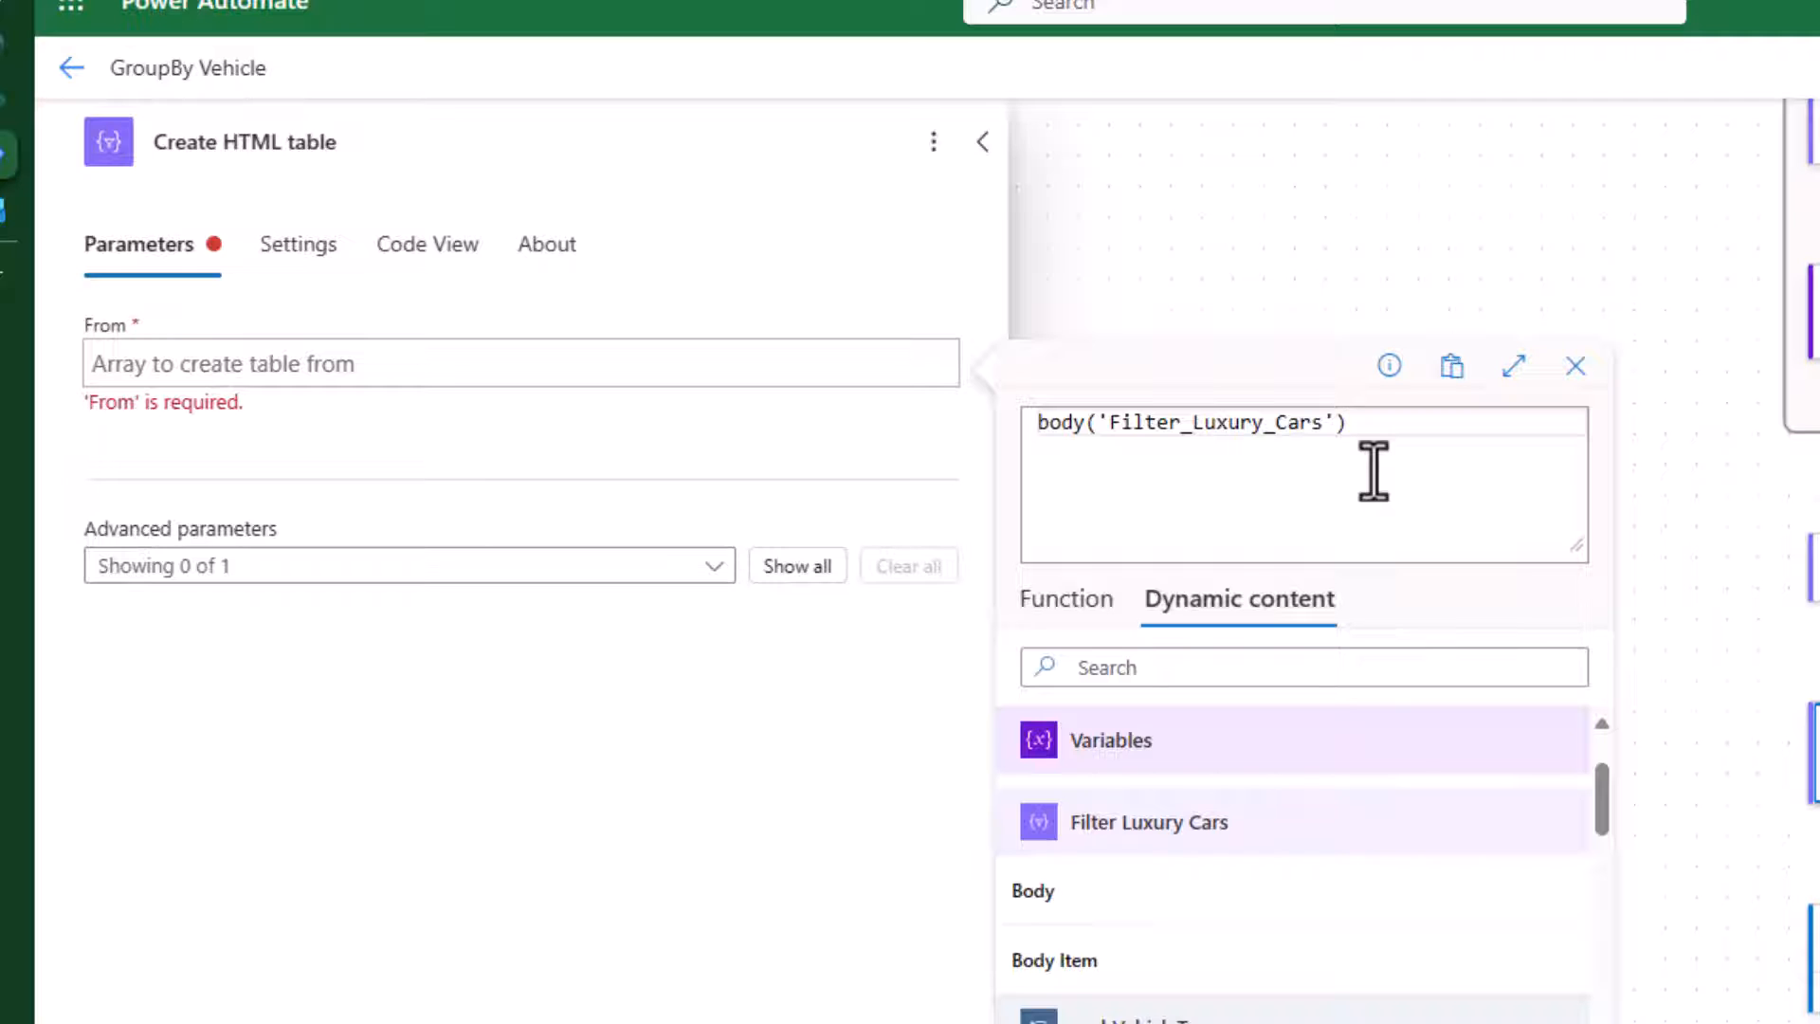
- Complete the From expression as body('Filter_Luxury_Cars')[0]?['GroupBy'], add it to the action and close the action's settings
{"action": "type", "text": "[]"}
{"action": "type", "text": "?"}
{"action": "type", "text": "0"}
{"action": "key", "text": "Right"}
{"action": "key", "text": "Right"}
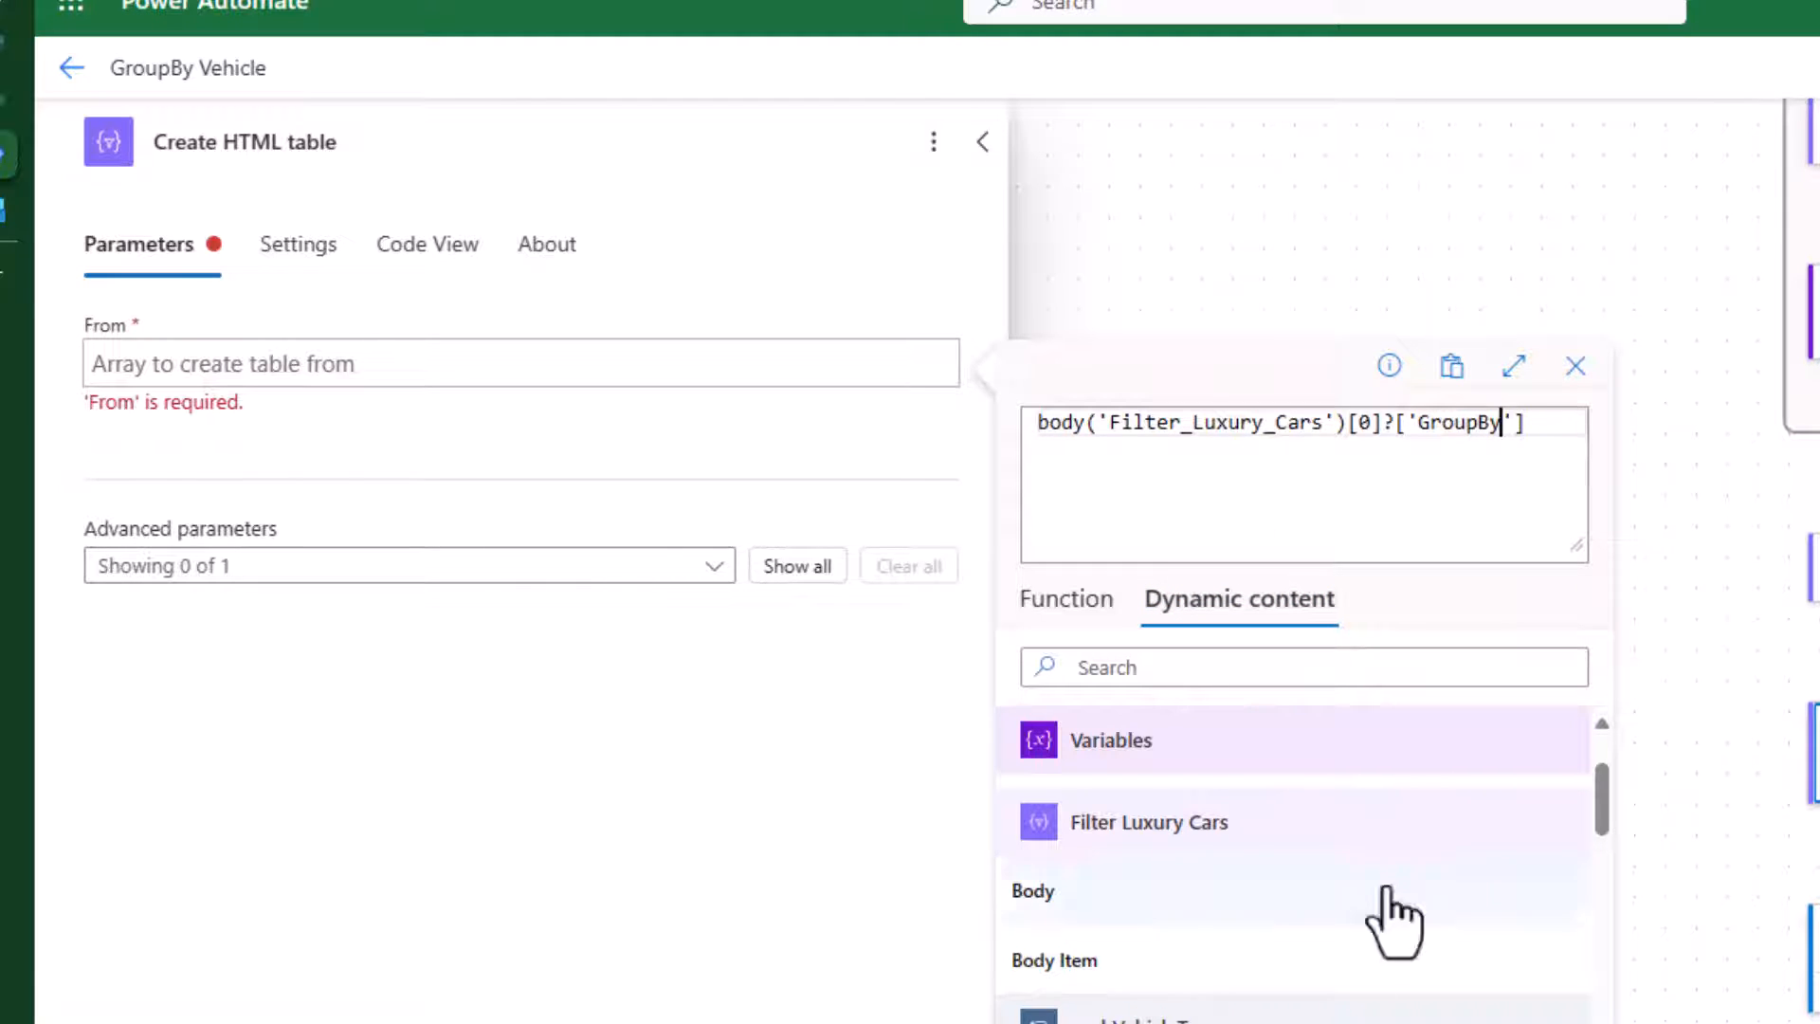
{"action": "left_click", "coordinate": [1251, 1022]}
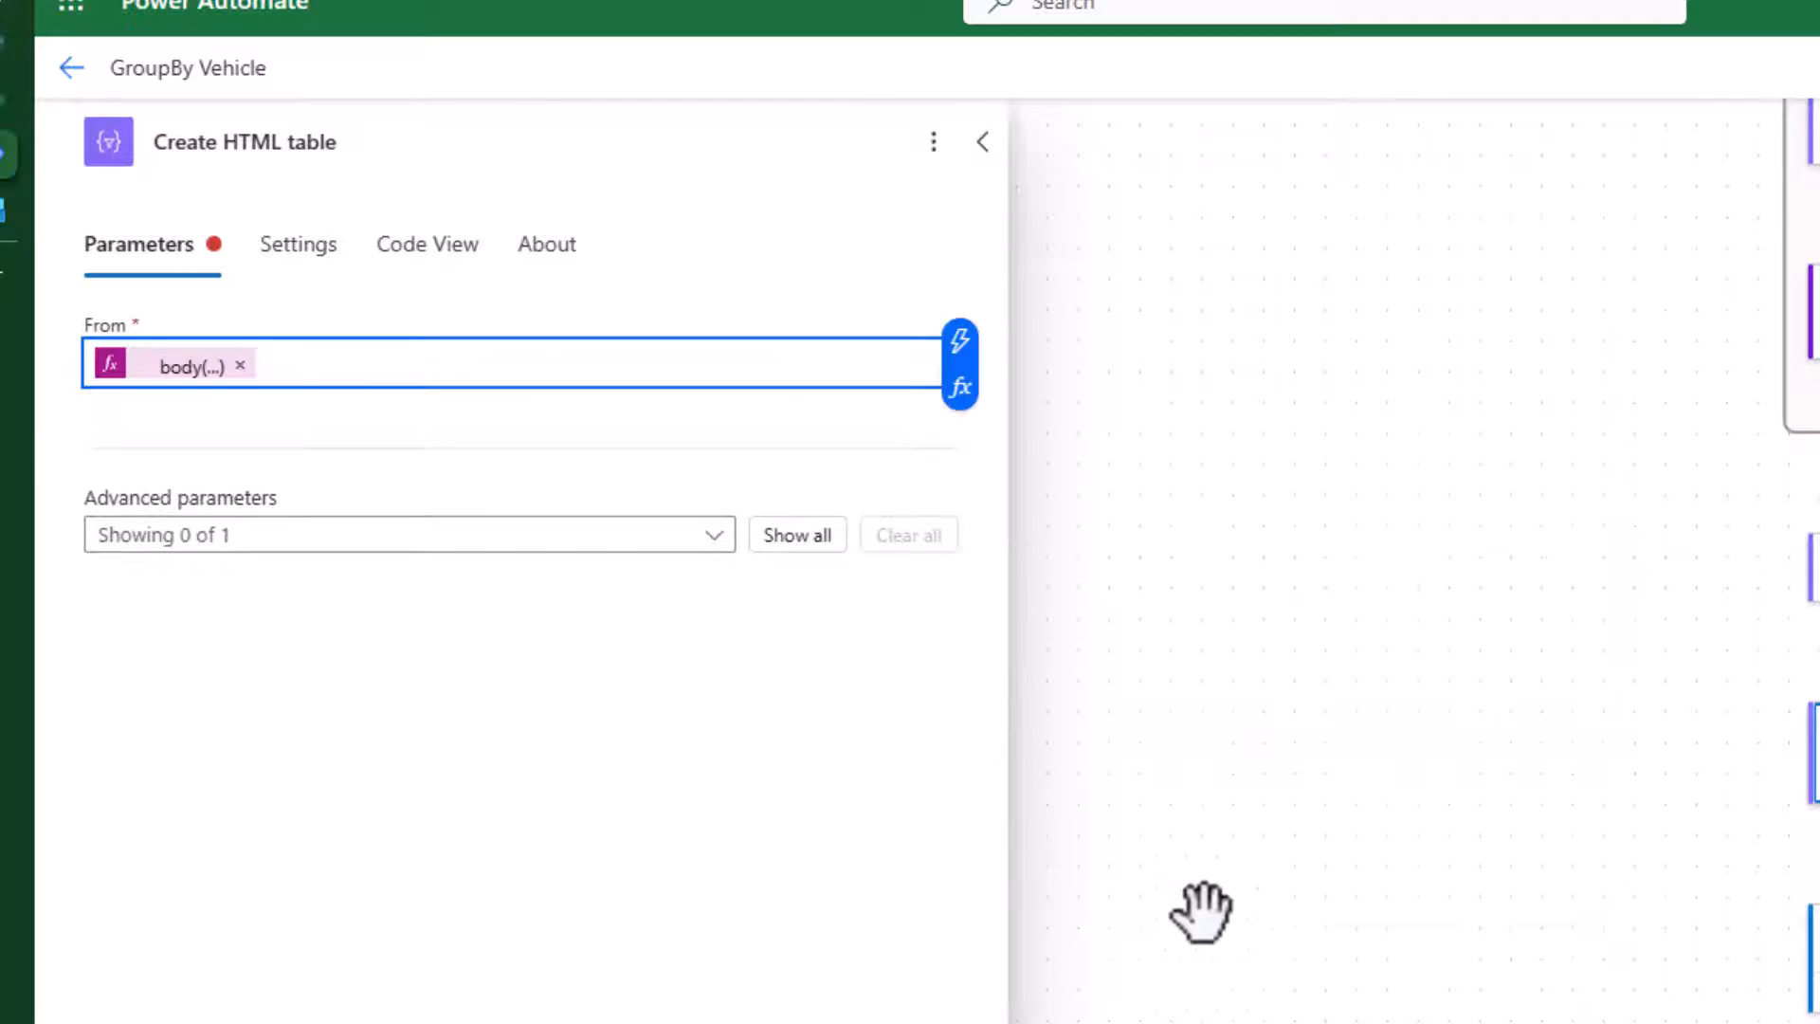
{"action": "left_click", "coordinate": [778, 636]}
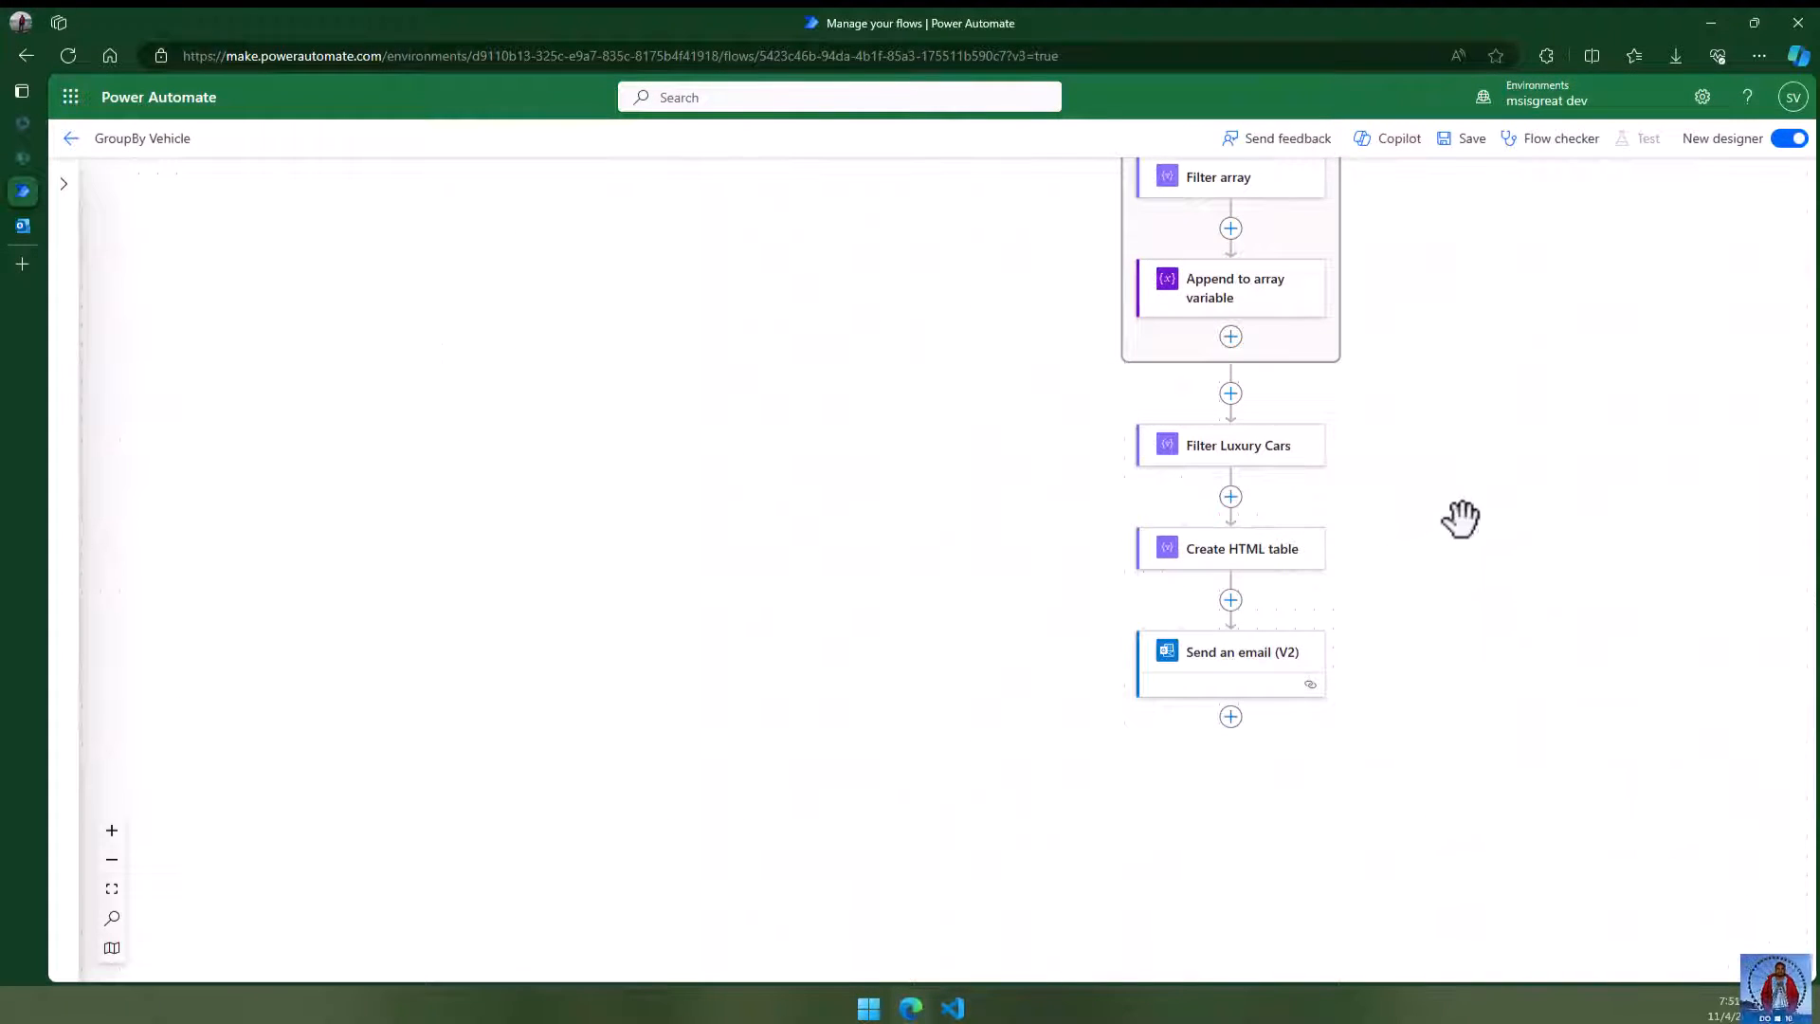
- Check the GroupBy key in Append to array variable and reapply the Create HTML table's From expression with its optional [0]?['GroupBy'] access
{"action": "scroll", "coordinate": [1321, 370], "scroll_direction": "up", "scroll_amount": 1}
{"action": "left_click", "coordinate": [1308, 345]}
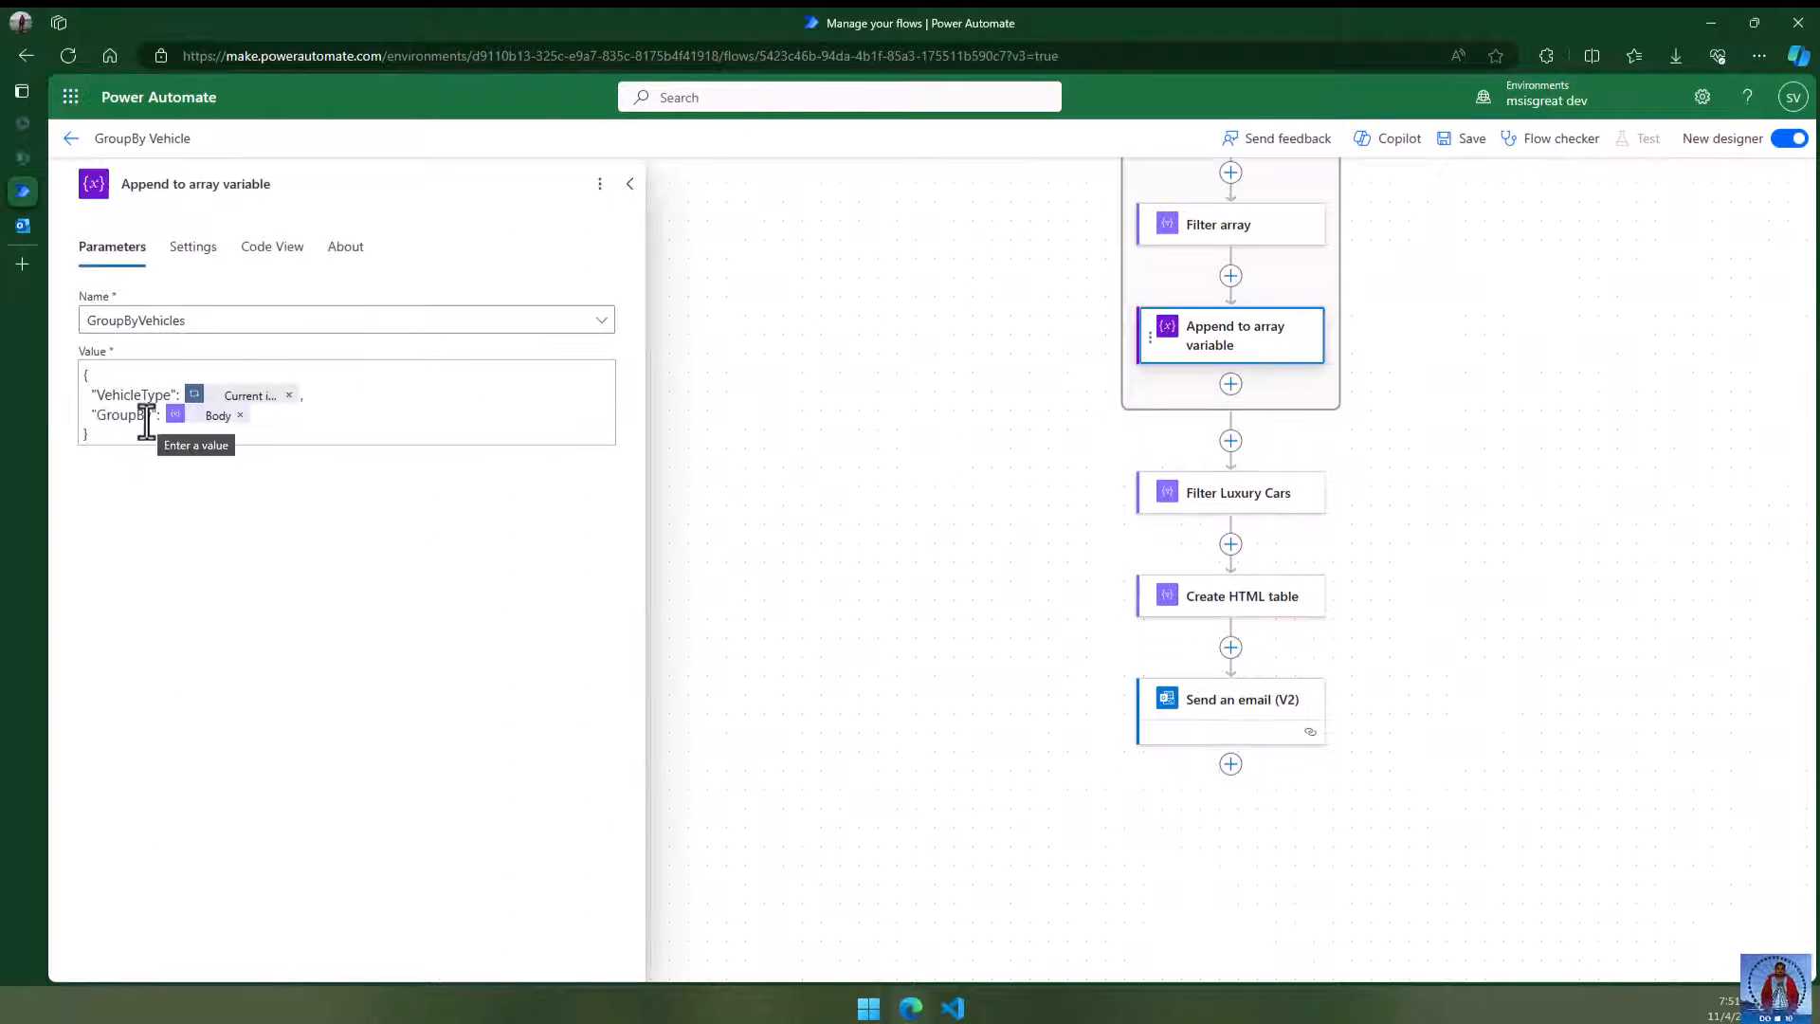
{"action": "left_click", "coordinate": [1235, 612]}
{"action": "left_click", "coordinate": [130, 322]}
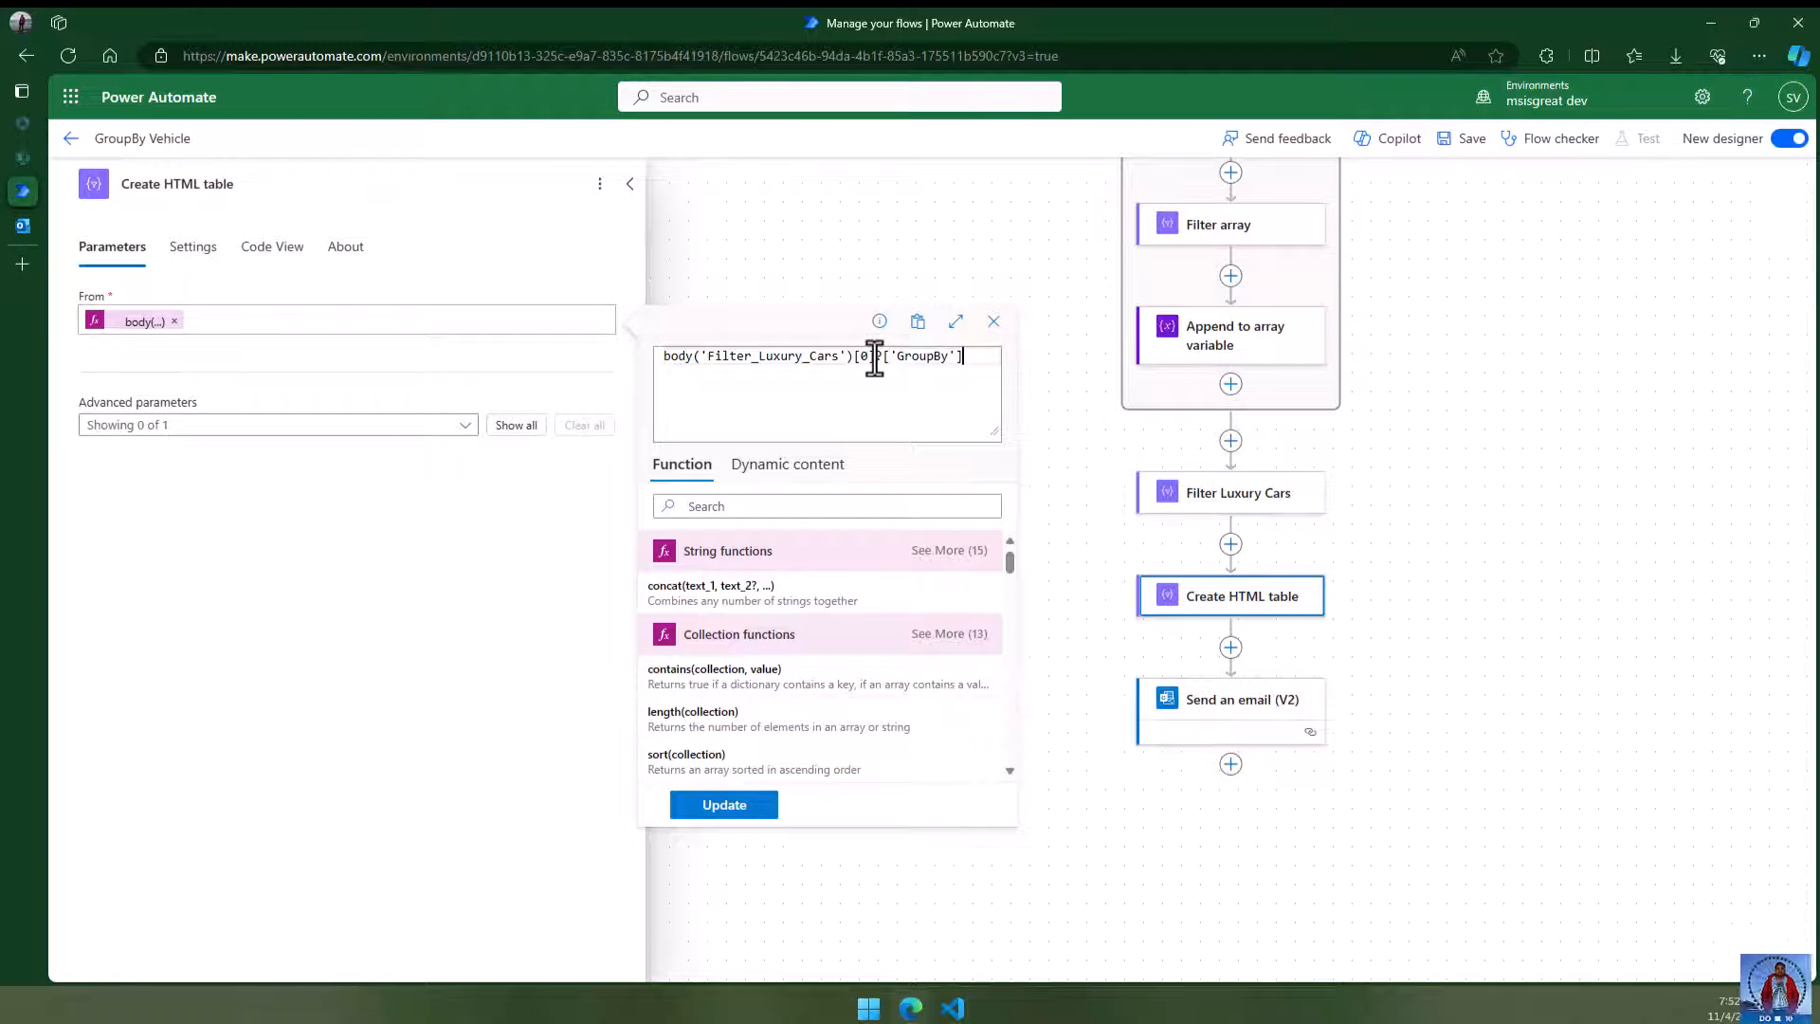
{"action": "type", "text": "?"}
{"action": "key", "text": "End"}
{"action": "left_click", "coordinate": [731, 807]}
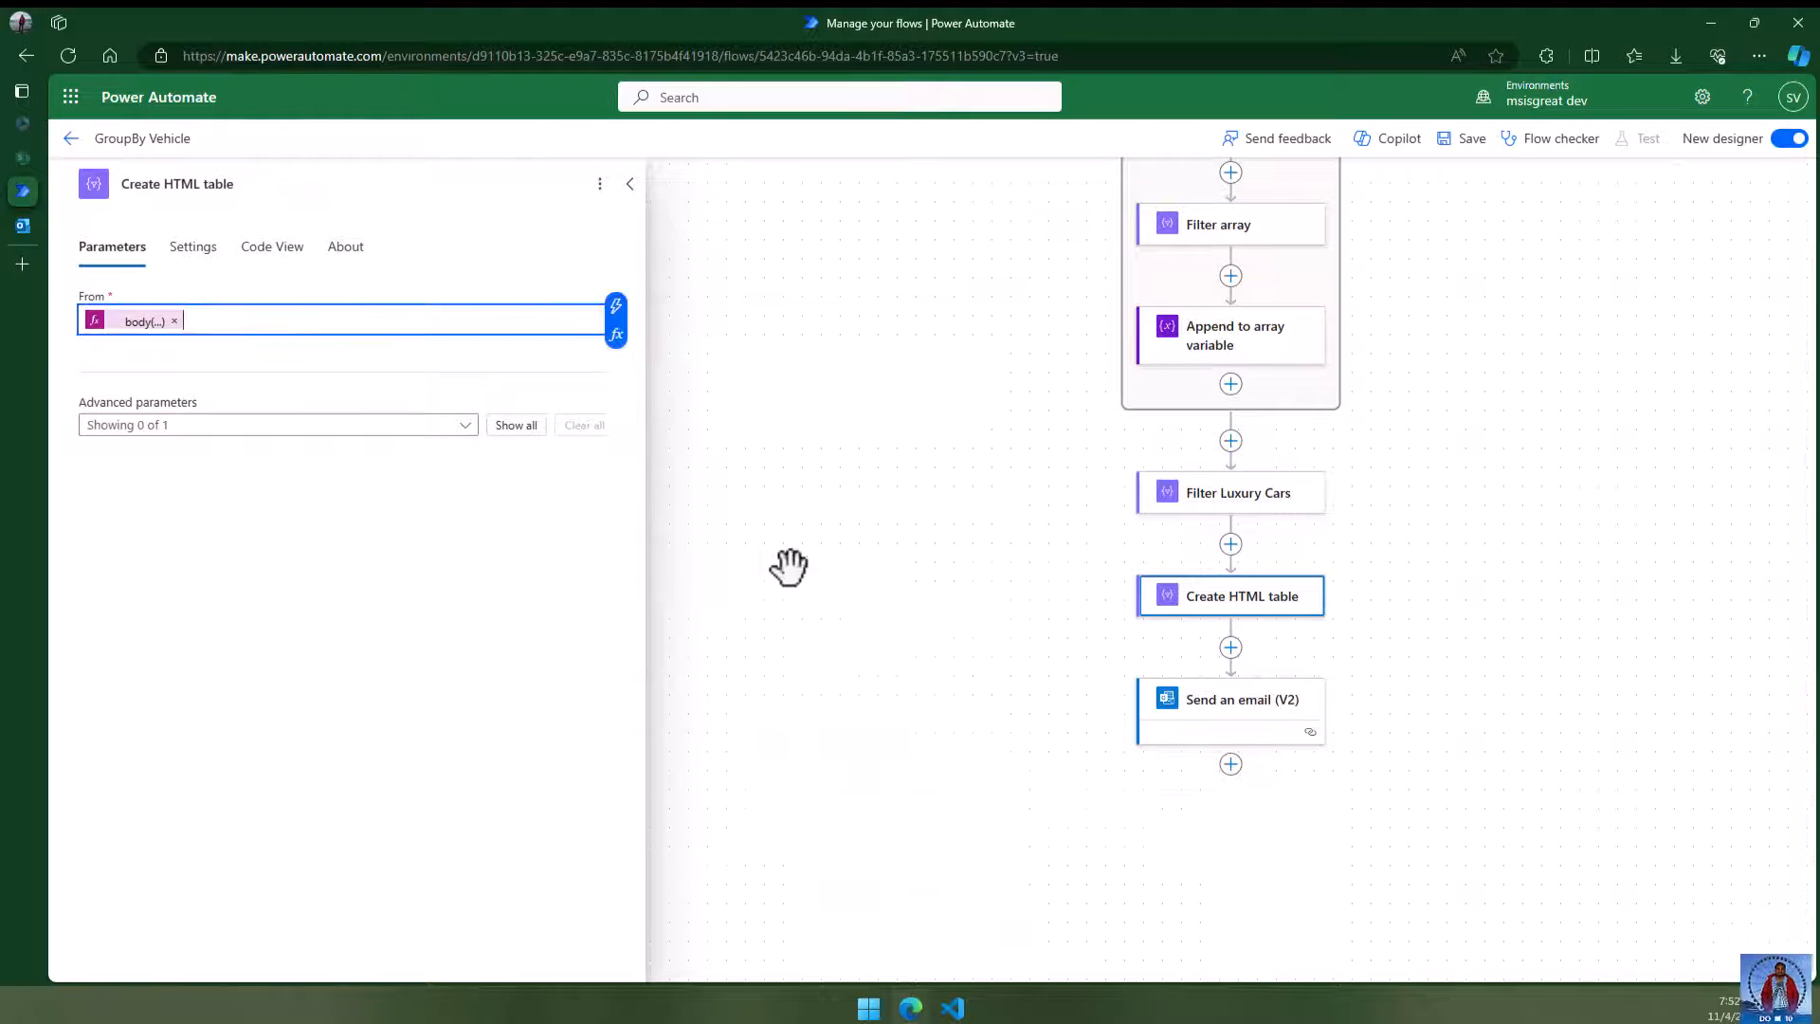
- Show the Columns advanced parameter of Create HTML table, keep it on Automatic, and close the action's settings
{"action": "left_click", "coordinate": [446, 642]}
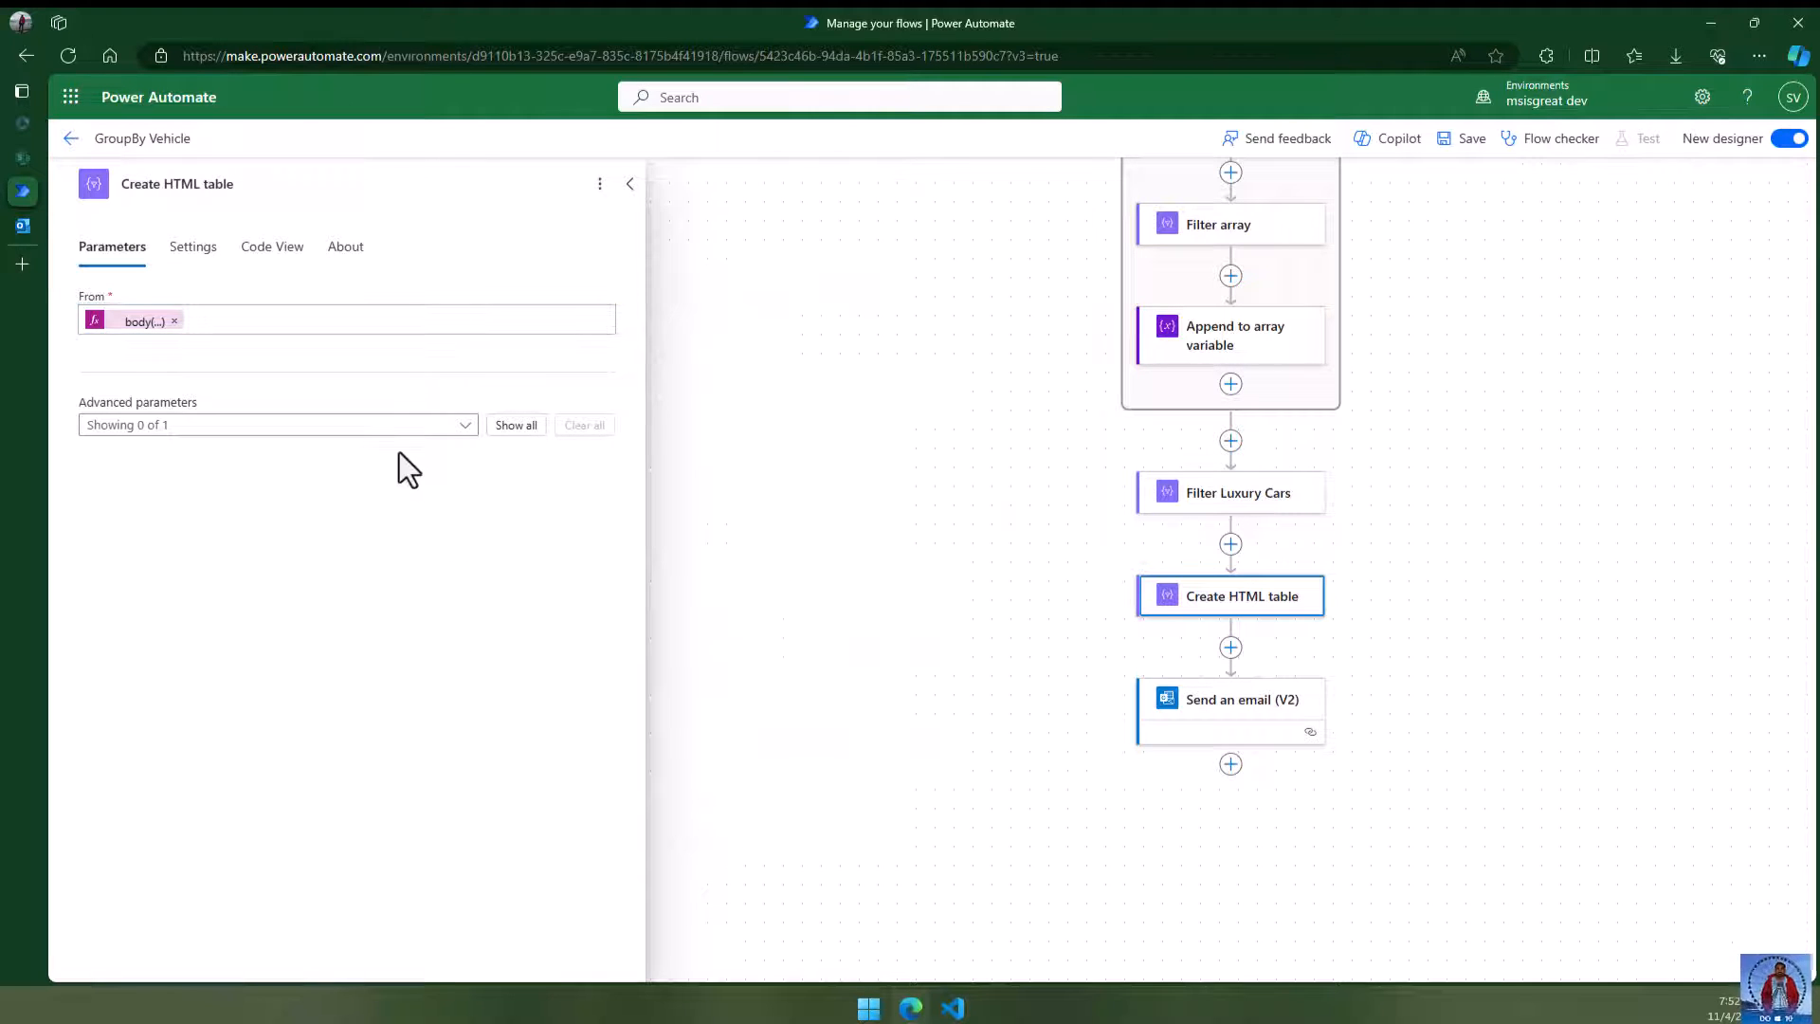
{"action": "left_click", "coordinate": [399, 426]}
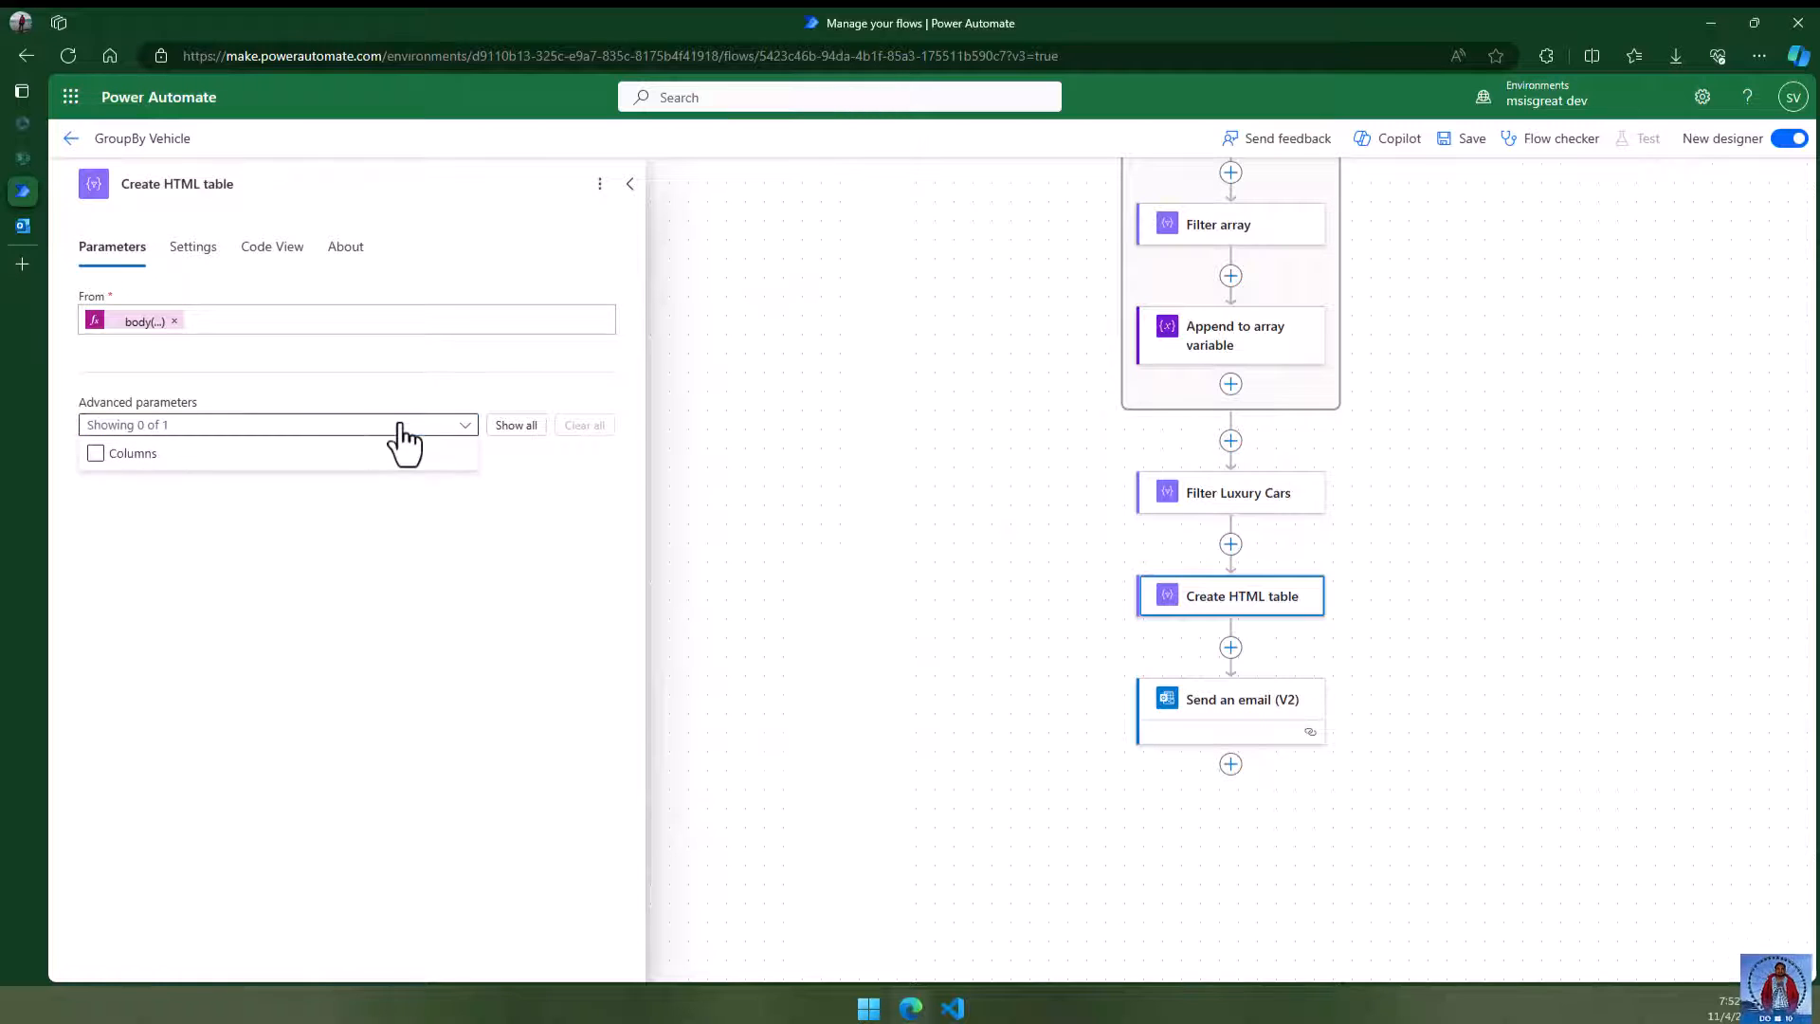
{"action": "left_click", "coordinate": [154, 454]}
{"action": "left_click", "coordinate": [321, 555]}
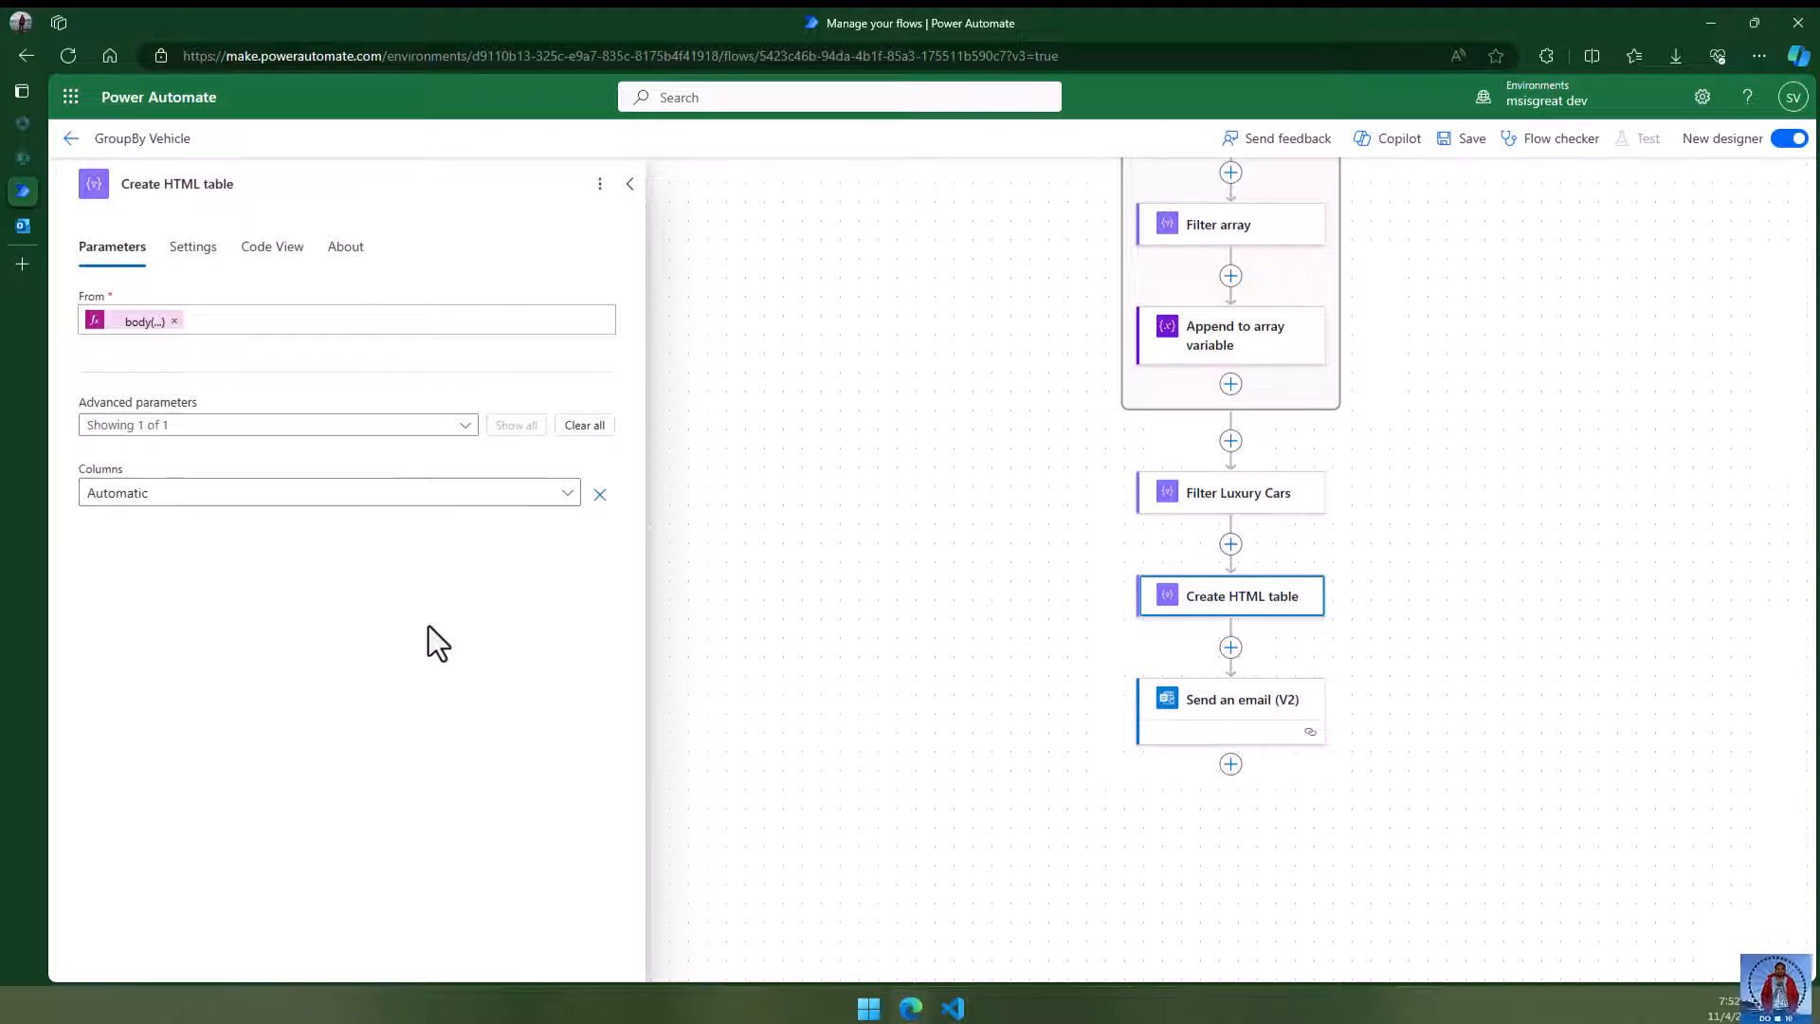
{"action": "left_click", "coordinate": [846, 500]}
- Review the mapped fields in the SelectAllVehicleTypes and SelectAllFields actions
{"action": "scroll", "coordinate": [1492, 479], "scroll_direction": "up", "scroll_amount": 2}
{"action": "scroll", "coordinate": [1491, 473], "scroll_direction": "up", "scroll_amount": 5}
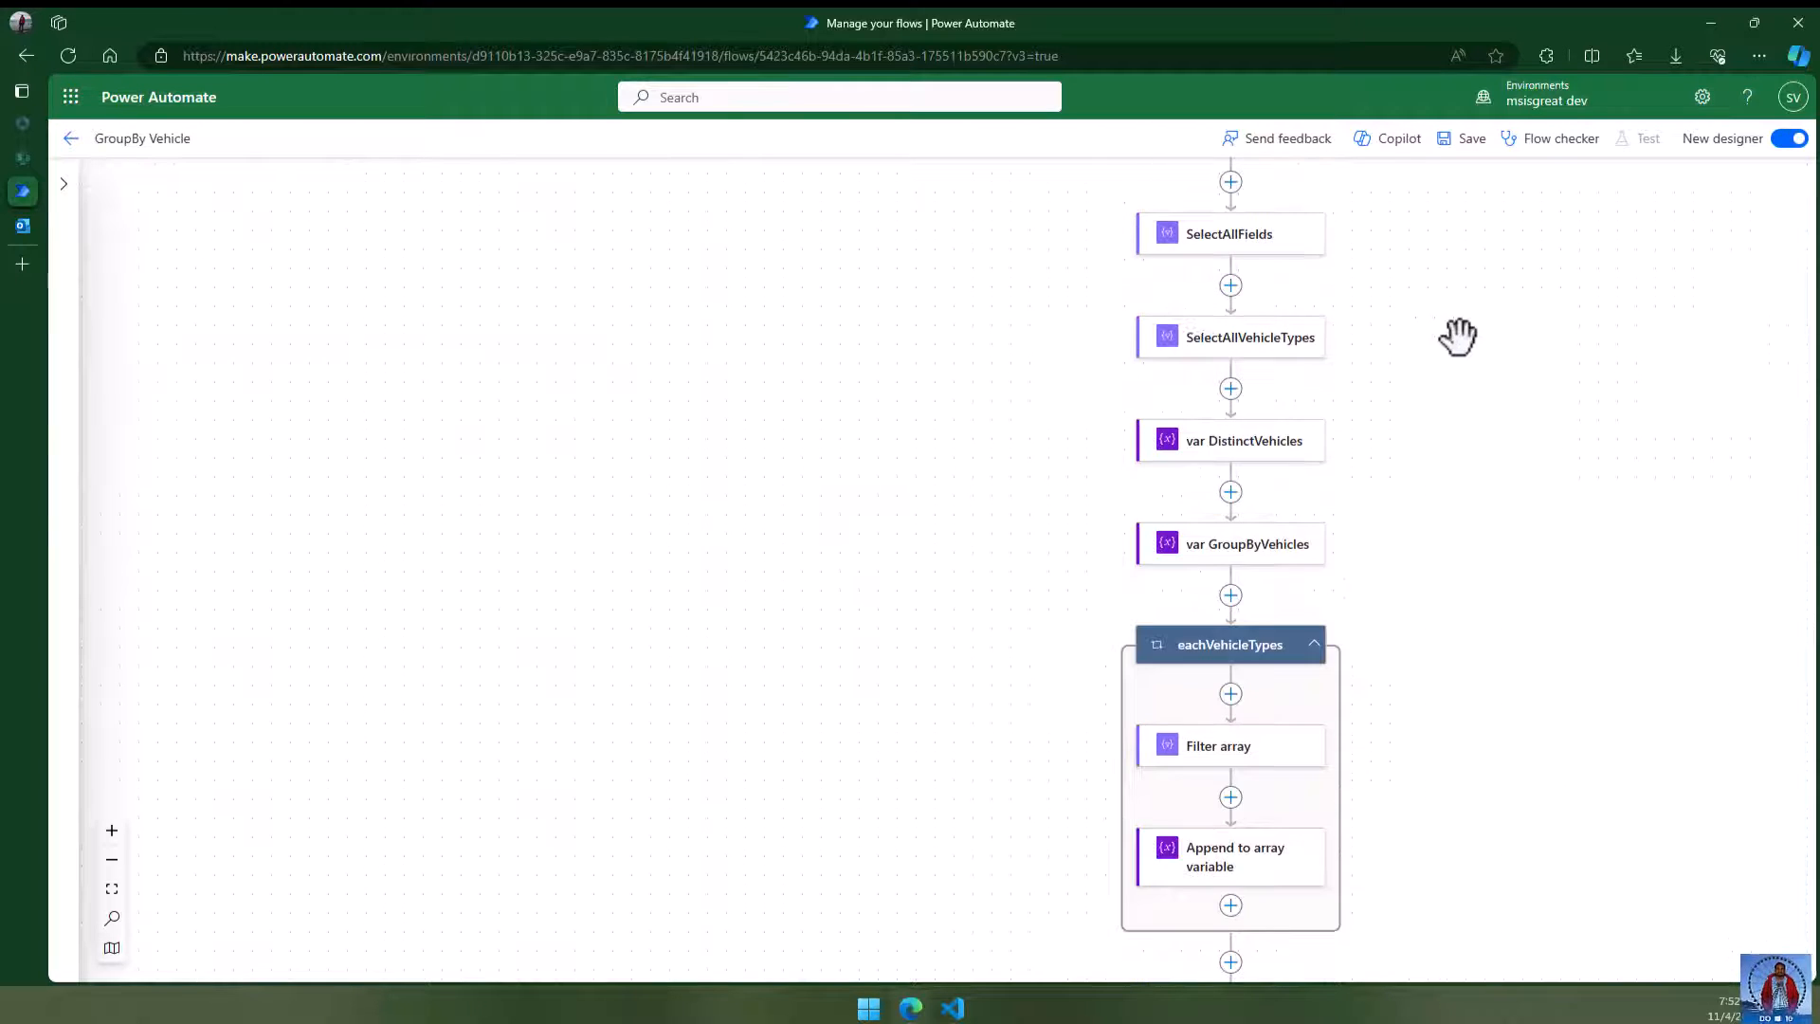
{"action": "left_click", "coordinate": [1251, 500]}
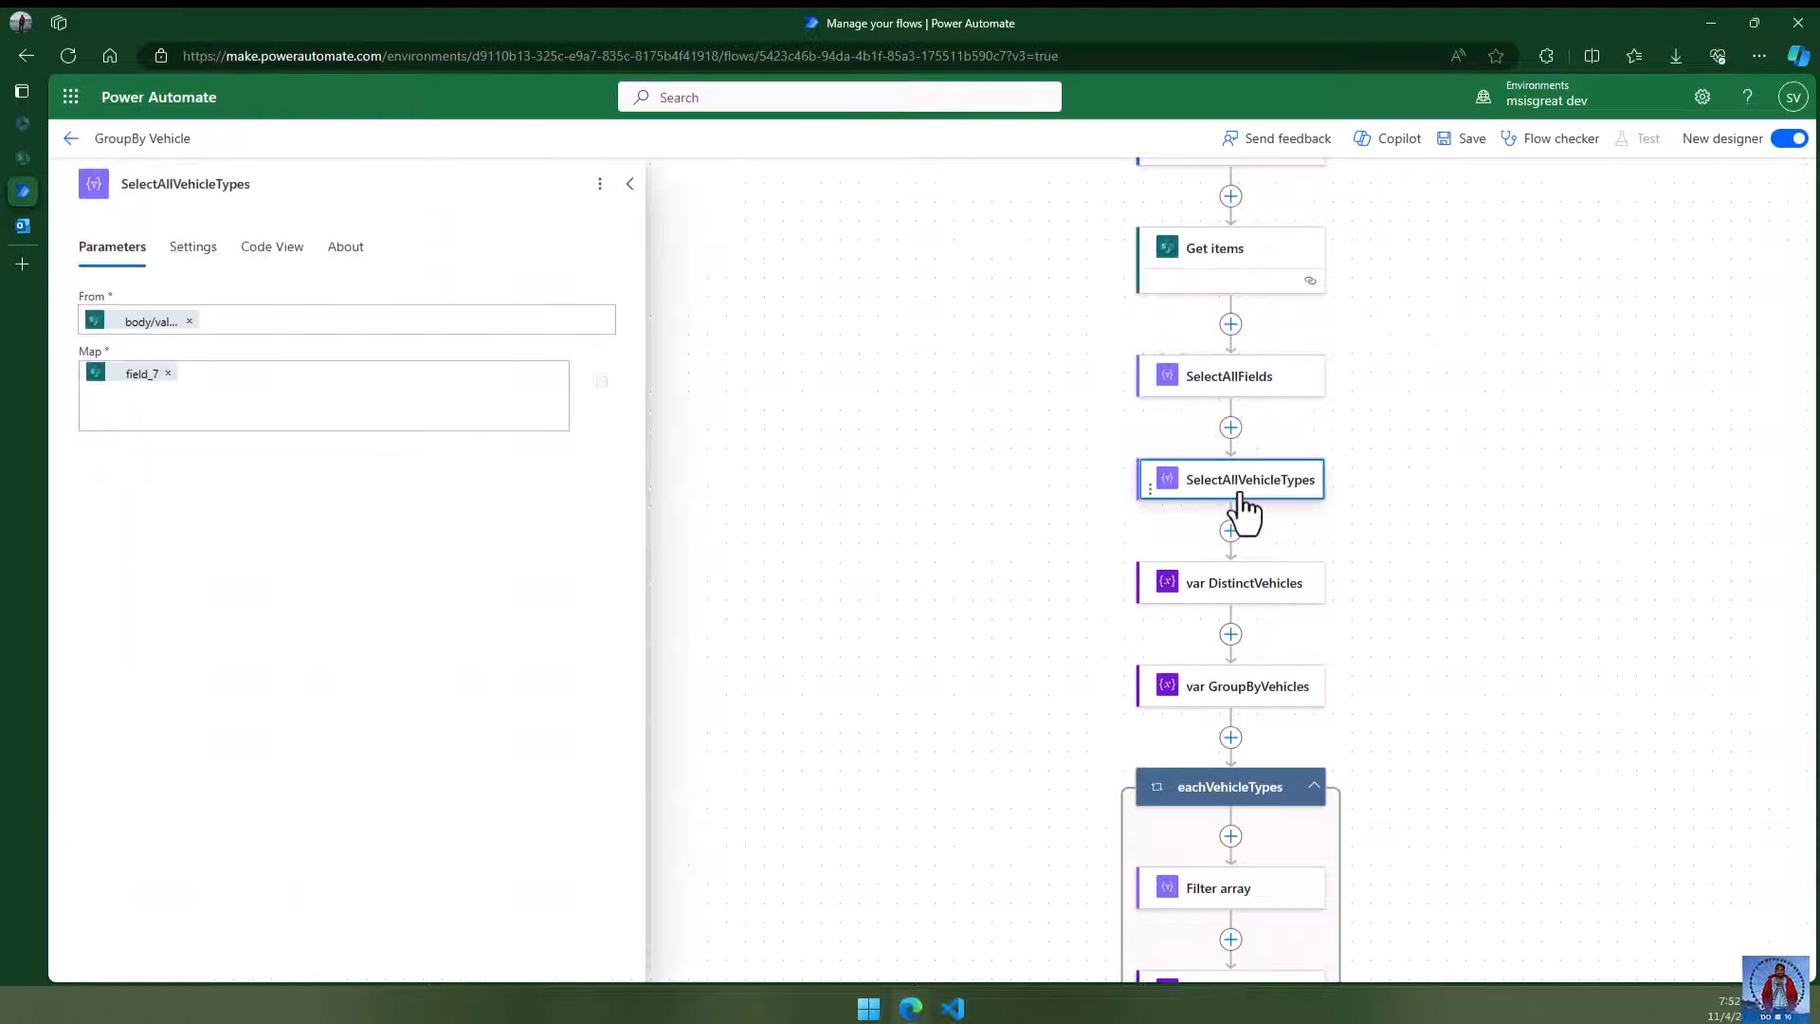
{"action": "left_click", "coordinate": [1268, 396]}
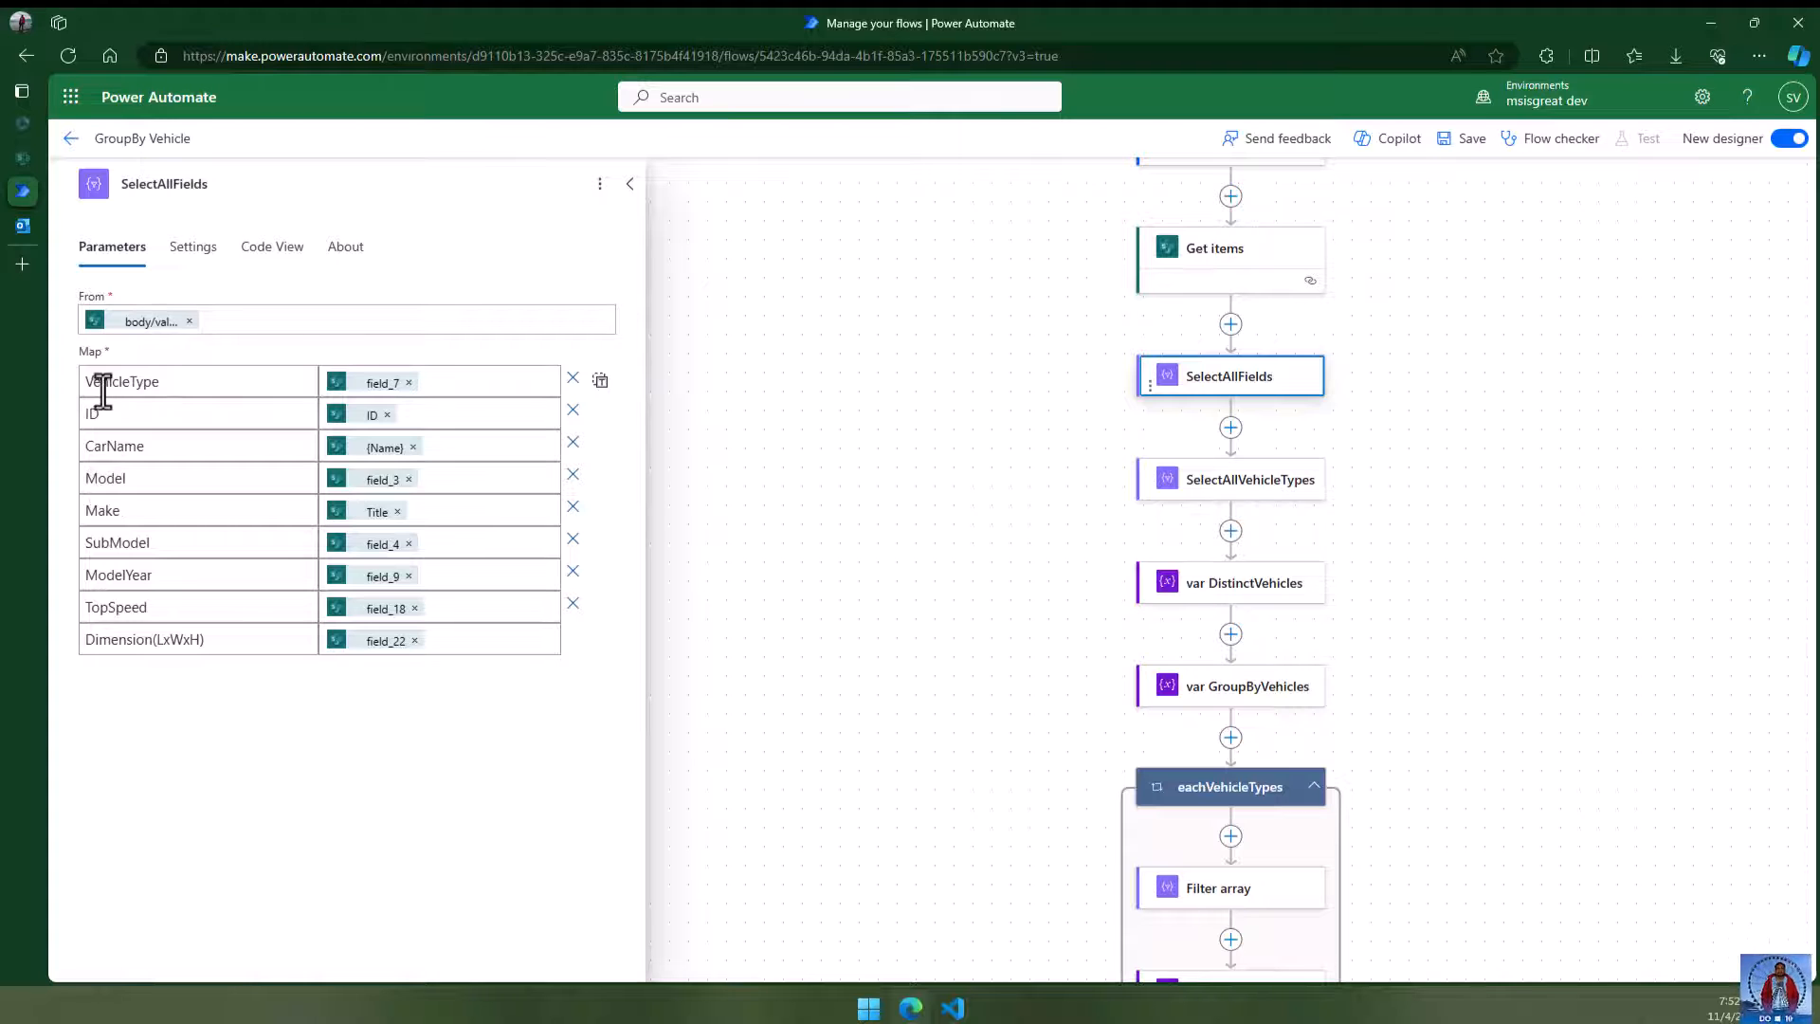
{"action": "left_click", "coordinate": [1483, 526]}
{"action": "scroll", "coordinate": [1495, 547], "scroll_direction": "down", "scroll_amount": 10}
{"action": "scroll", "coordinate": [1496, 546], "scroll_direction": "up", "scroll_amount": 4}
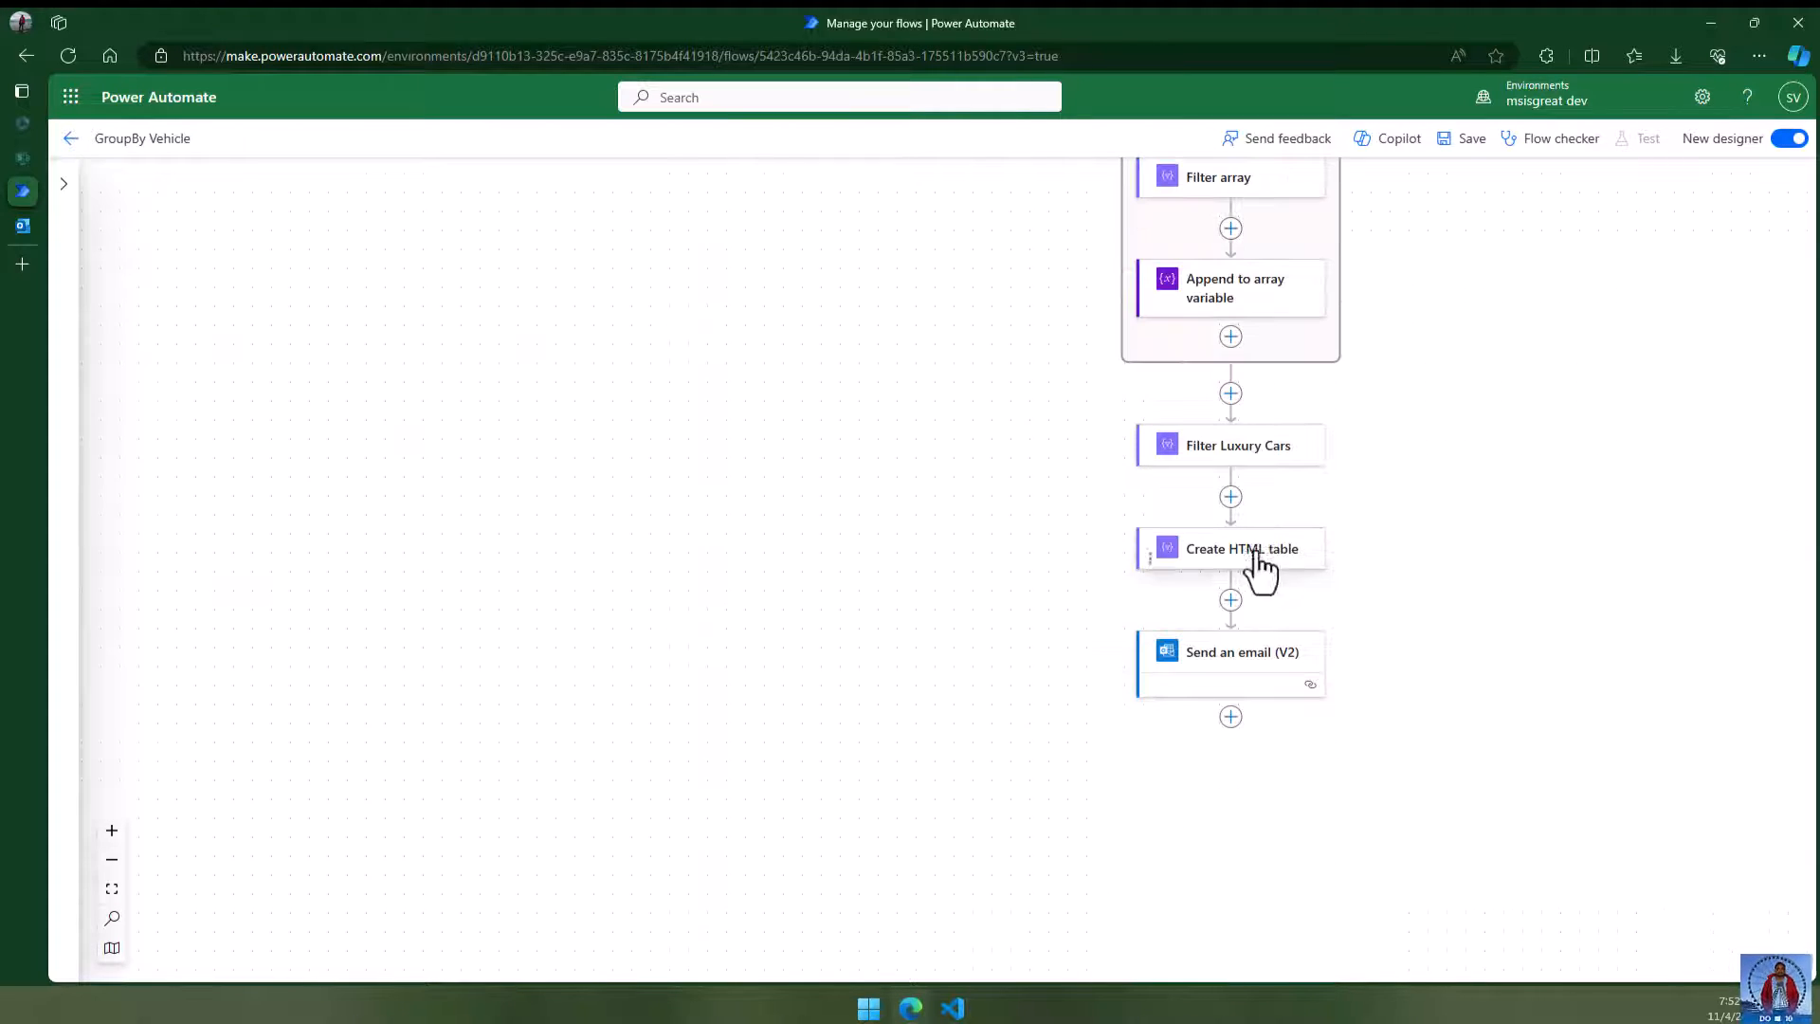
- Replace the GroupByVehicles variable in the Send an email body with the Output of Create HTML table
{"action": "left_click", "coordinate": [1231, 654]}
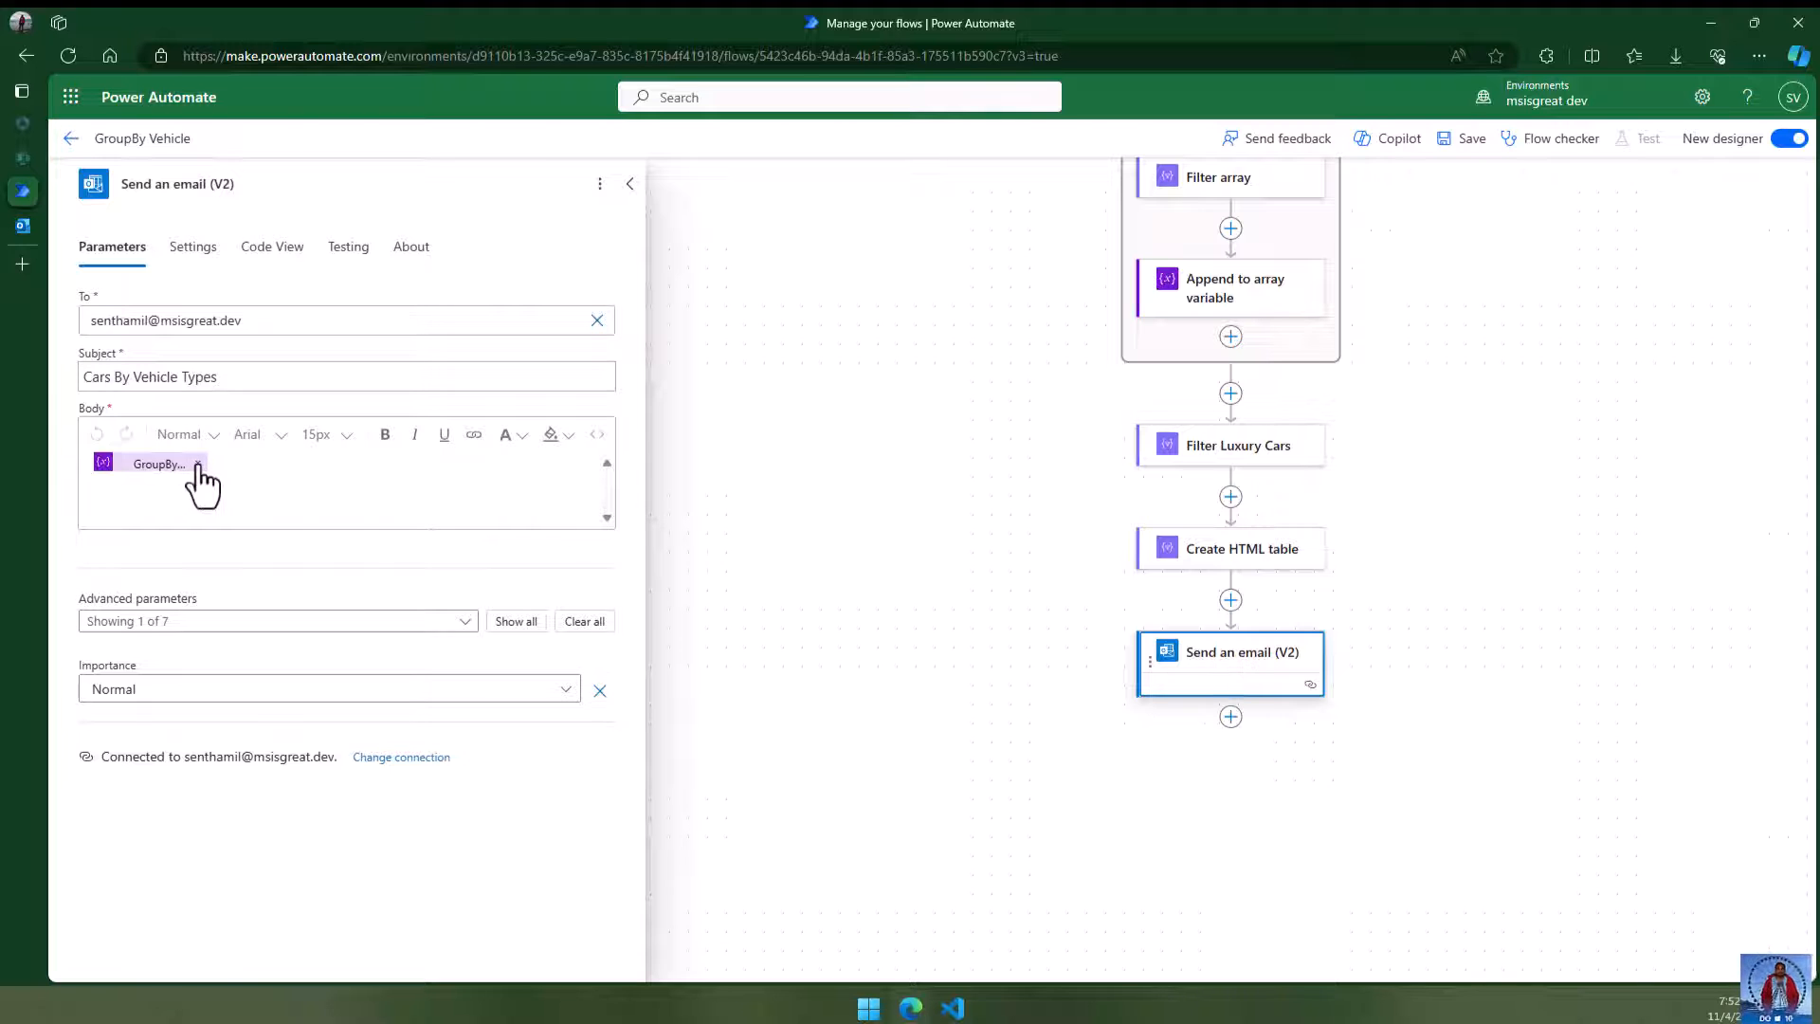
{"action": "left_click", "coordinate": [196, 464]}
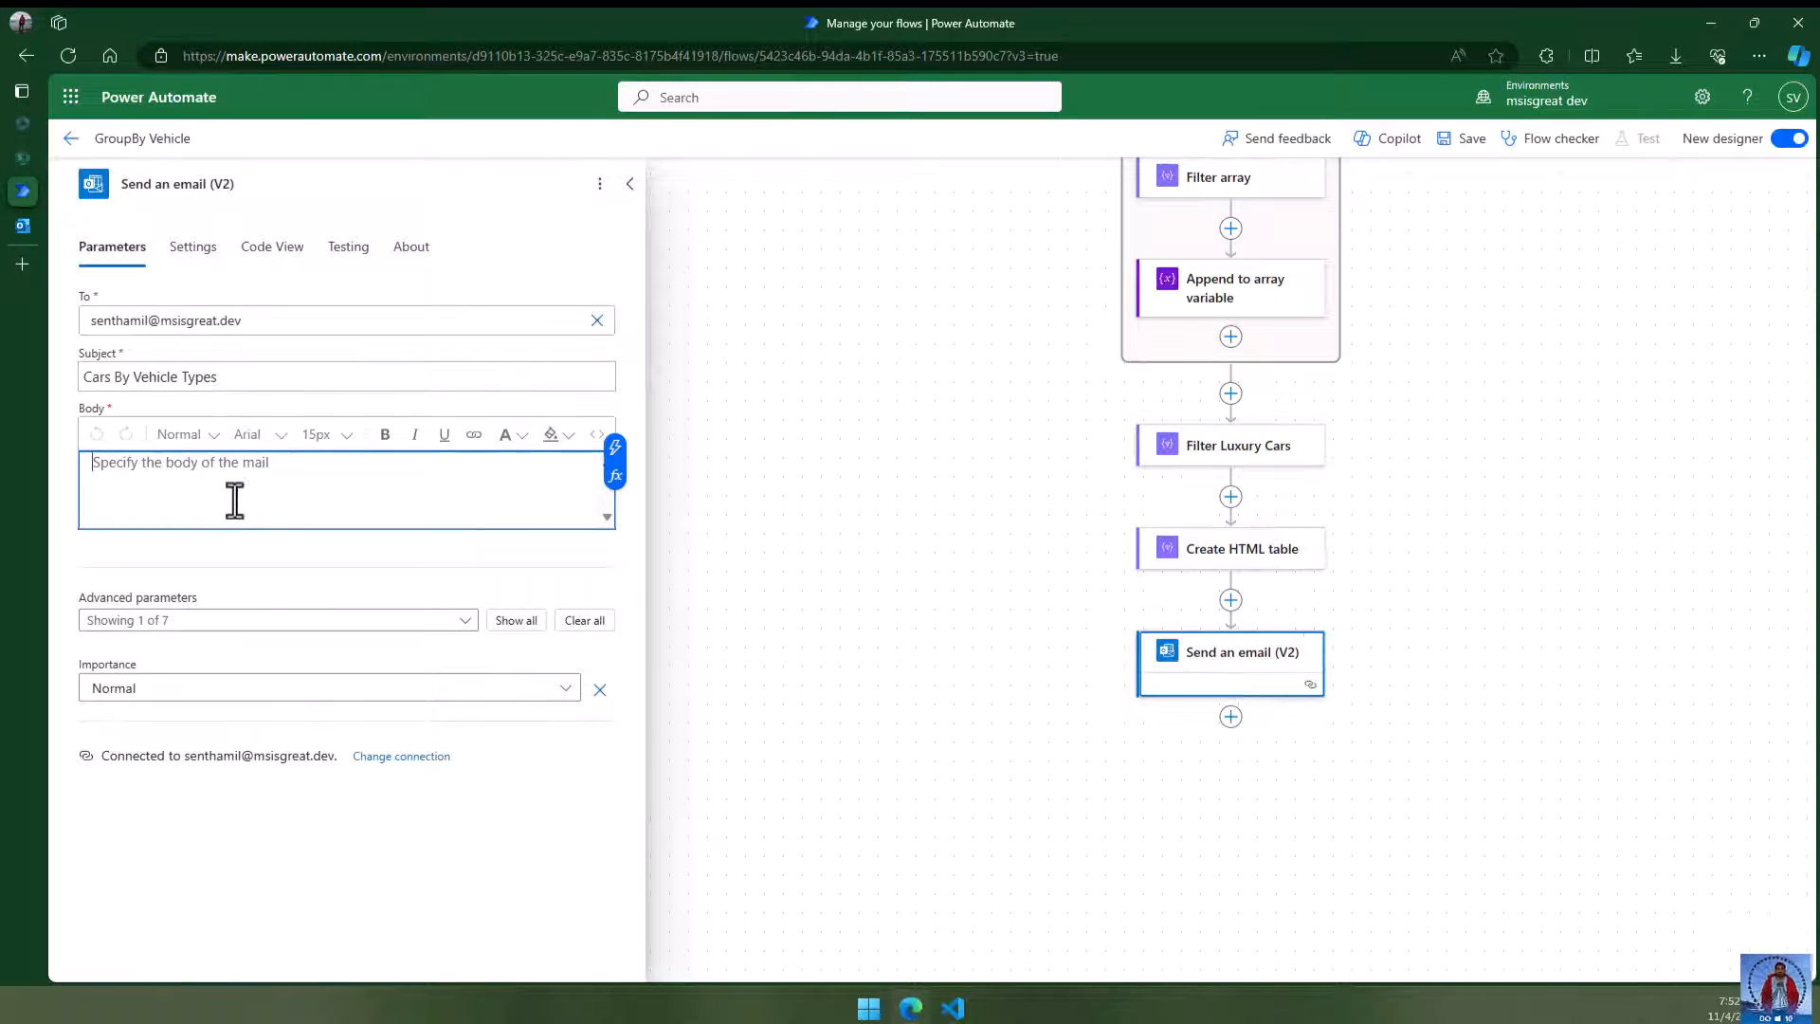
{"action": "left_click", "coordinate": [616, 466]}
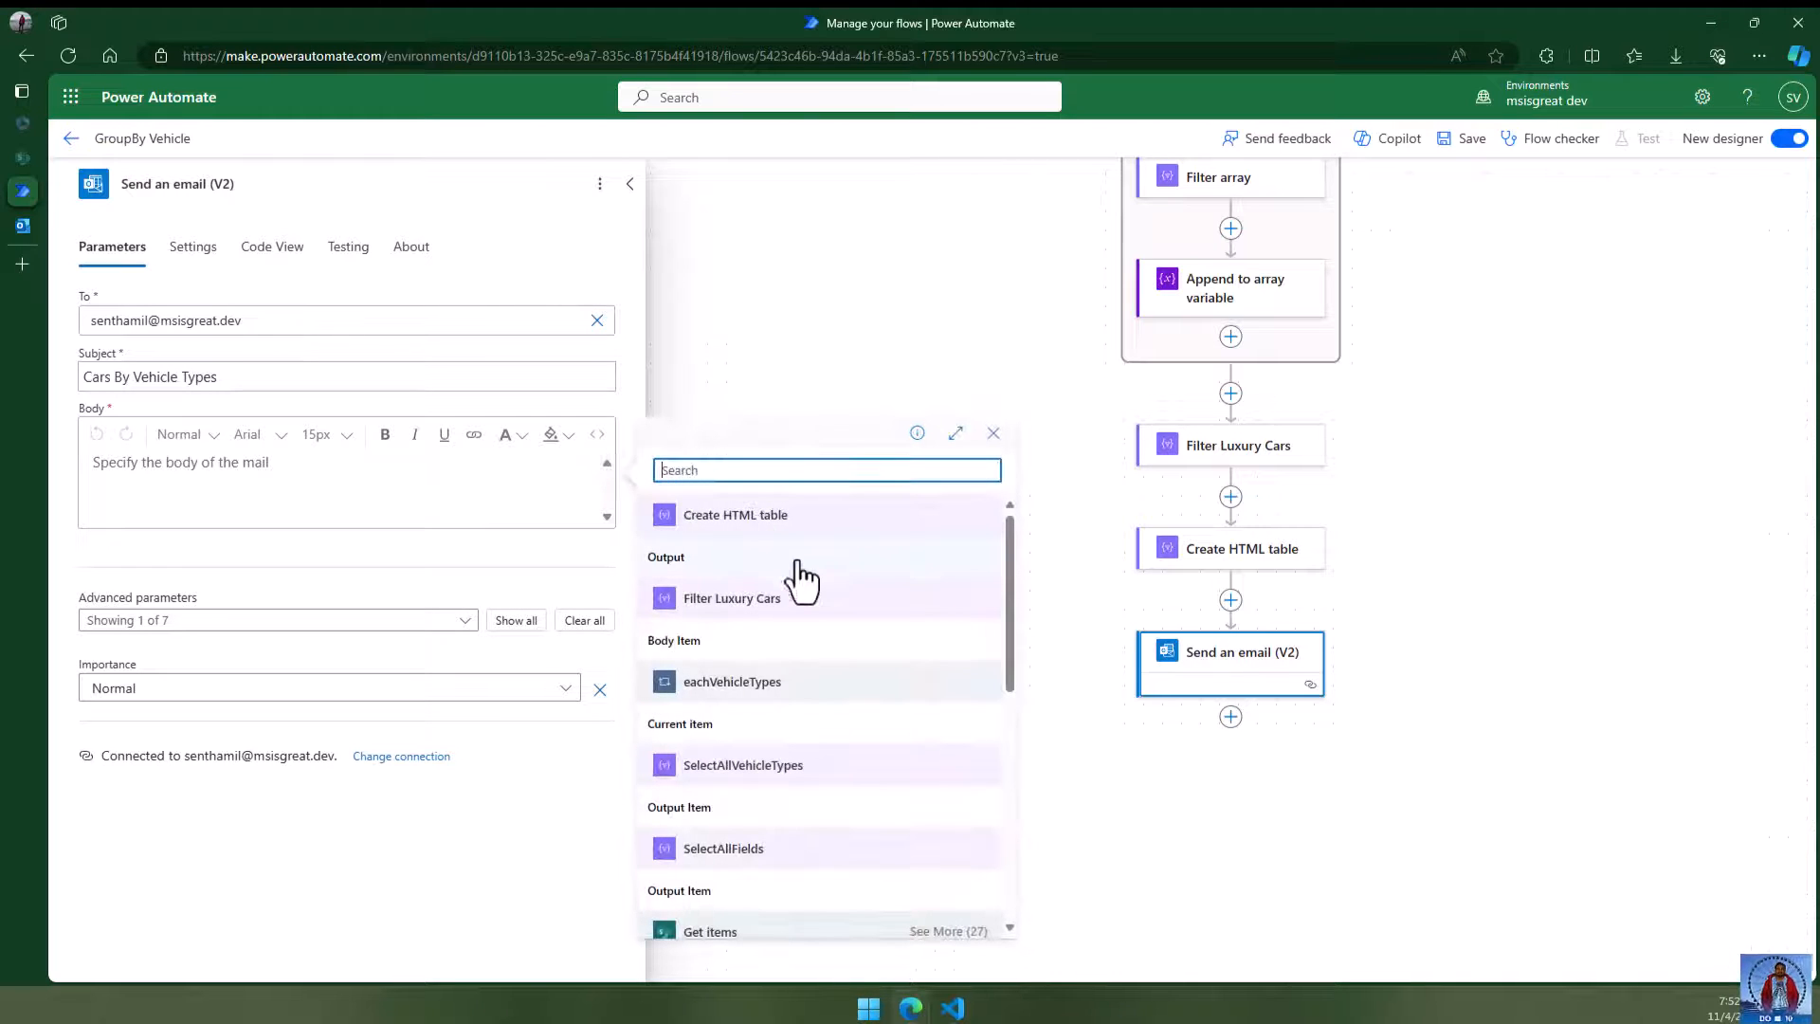
{"action": "left_click", "coordinate": [723, 567]}
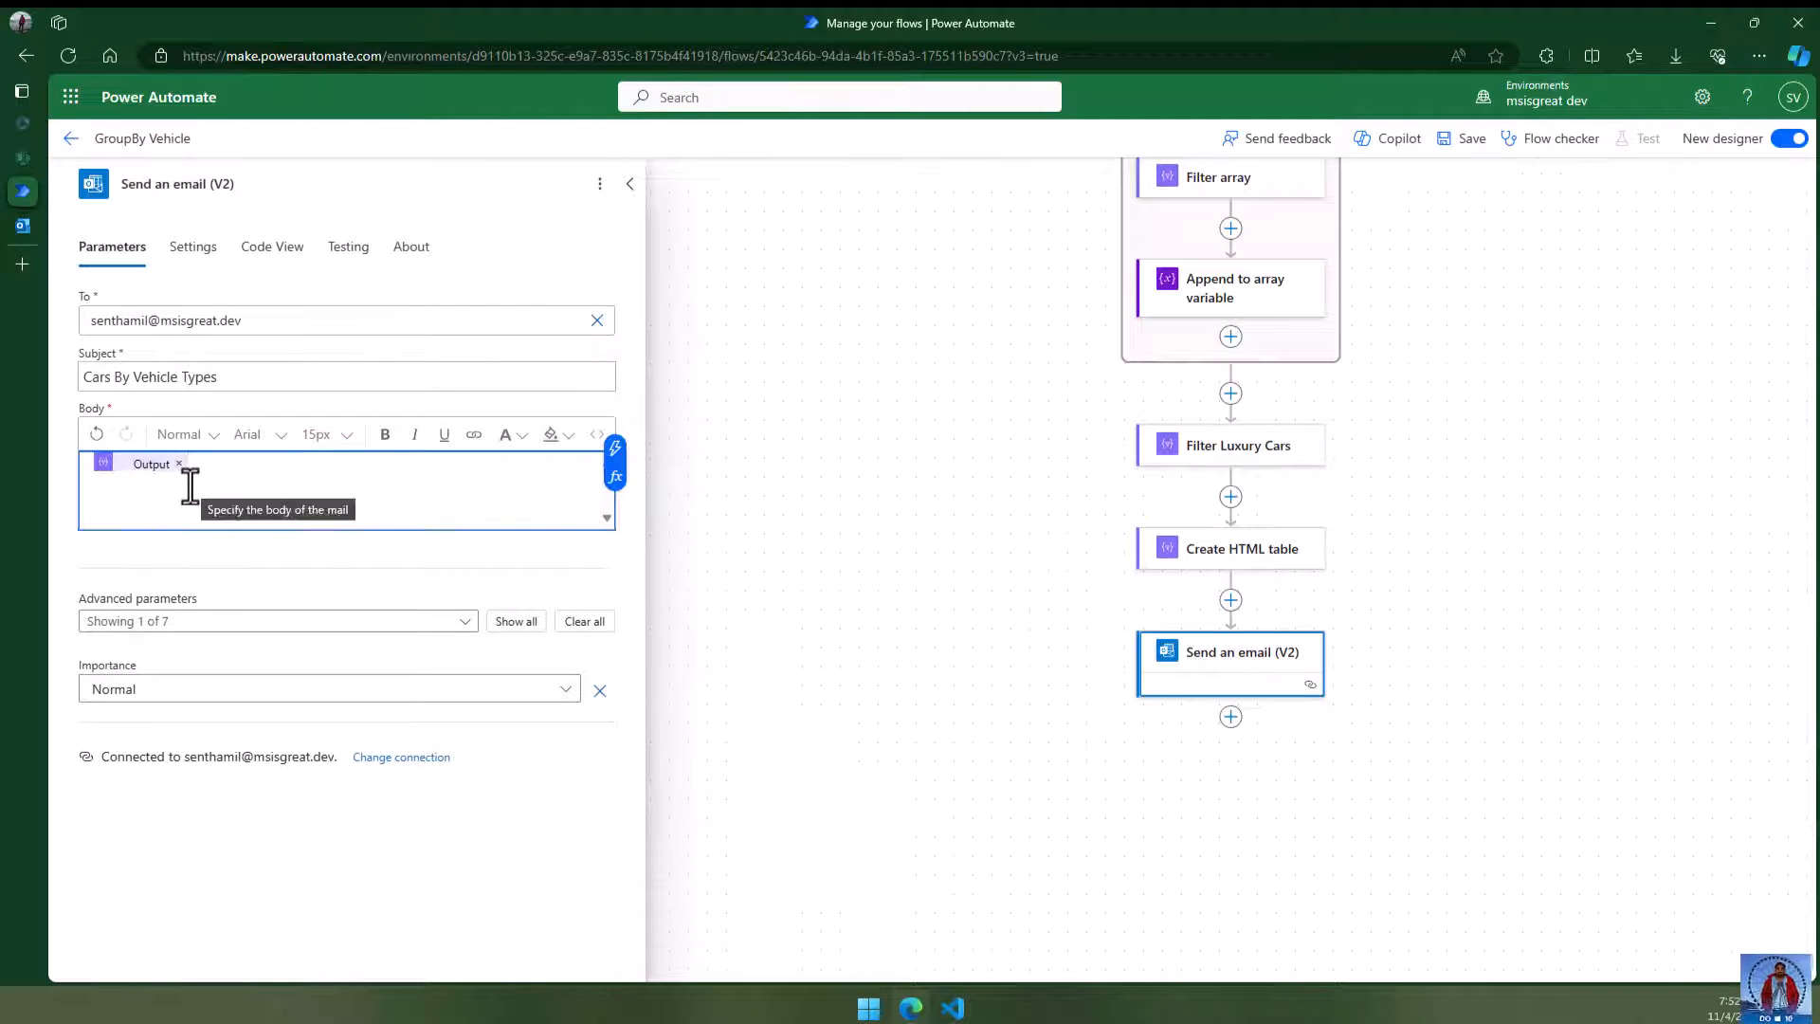
{"action": "left_click", "coordinate": [886, 540]}
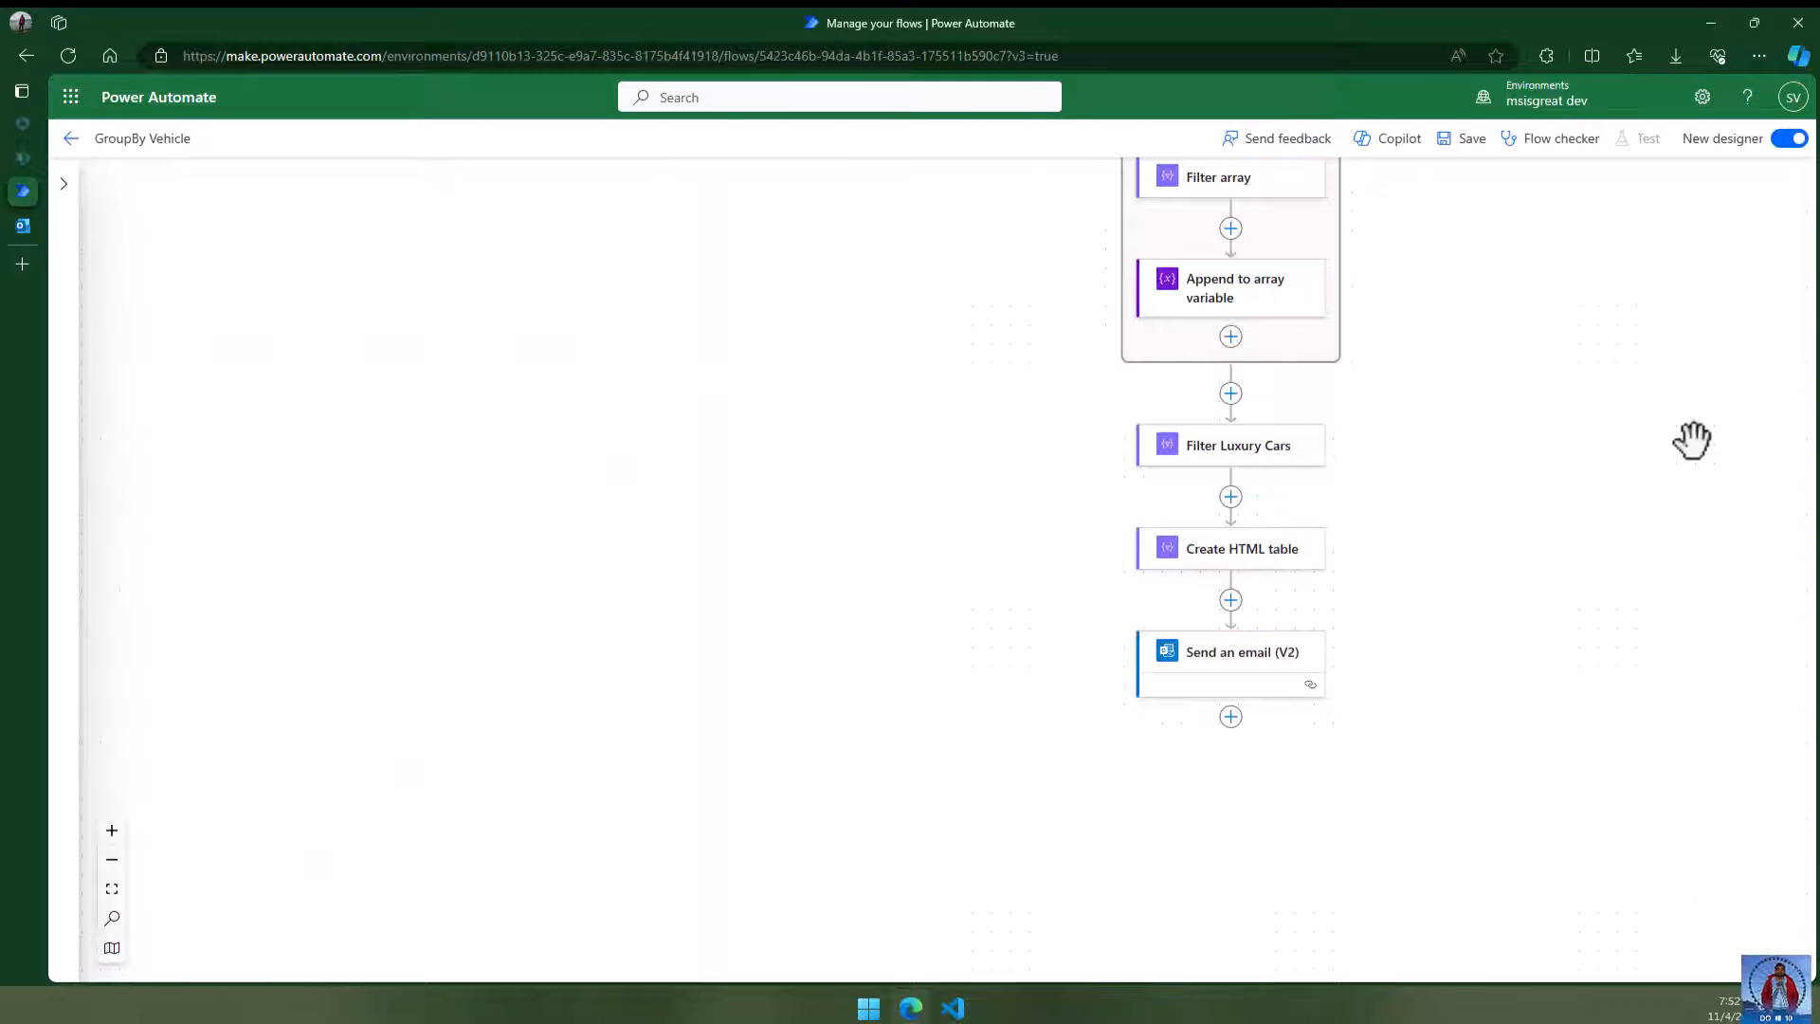
- Save the flow and dismiss the notification banner
{"action": "left_click", "coordinate": [1467, 140]}
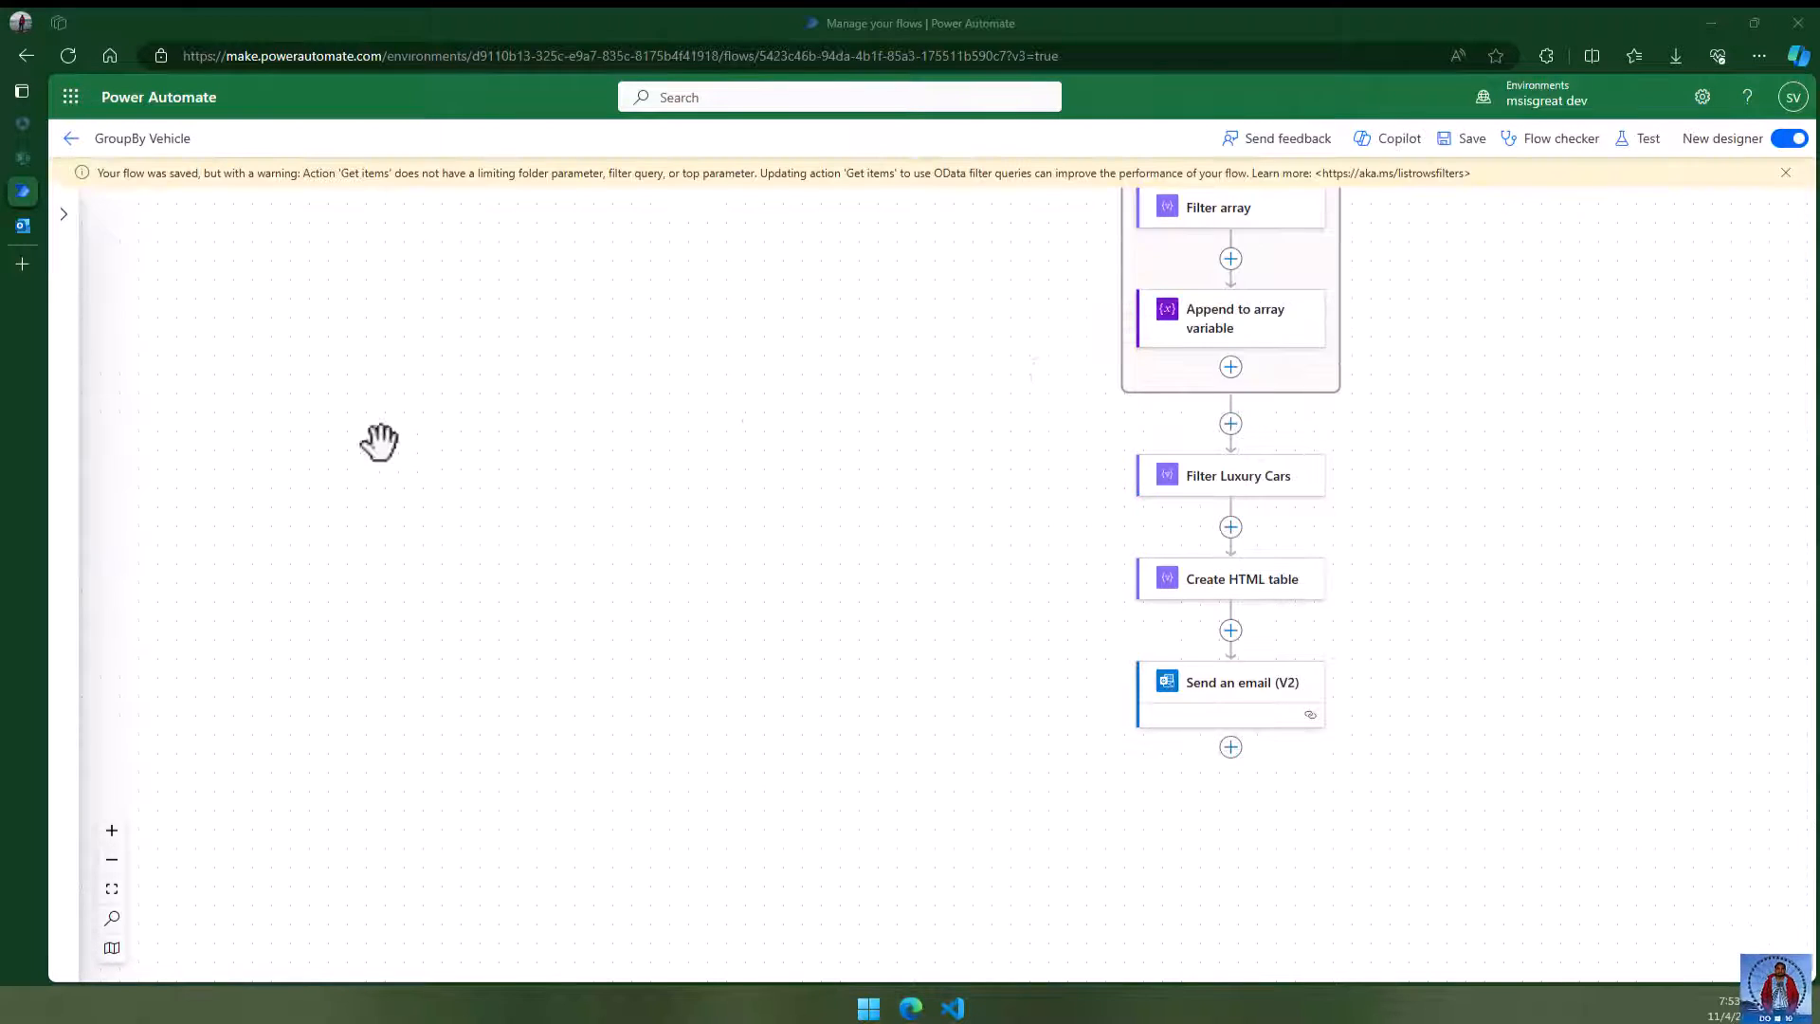
{"action": "left_click", "coordinate": [1784, 174]}
{"action": "scroll", "coordinate": [1134, 442], "scroll_direction": "right", "scroll_amount": 6}
- Run a manual test of the GroupBy Vehicle flow and close the run dialog
{"action": "left_click", "coordinate": [1645, 143]}
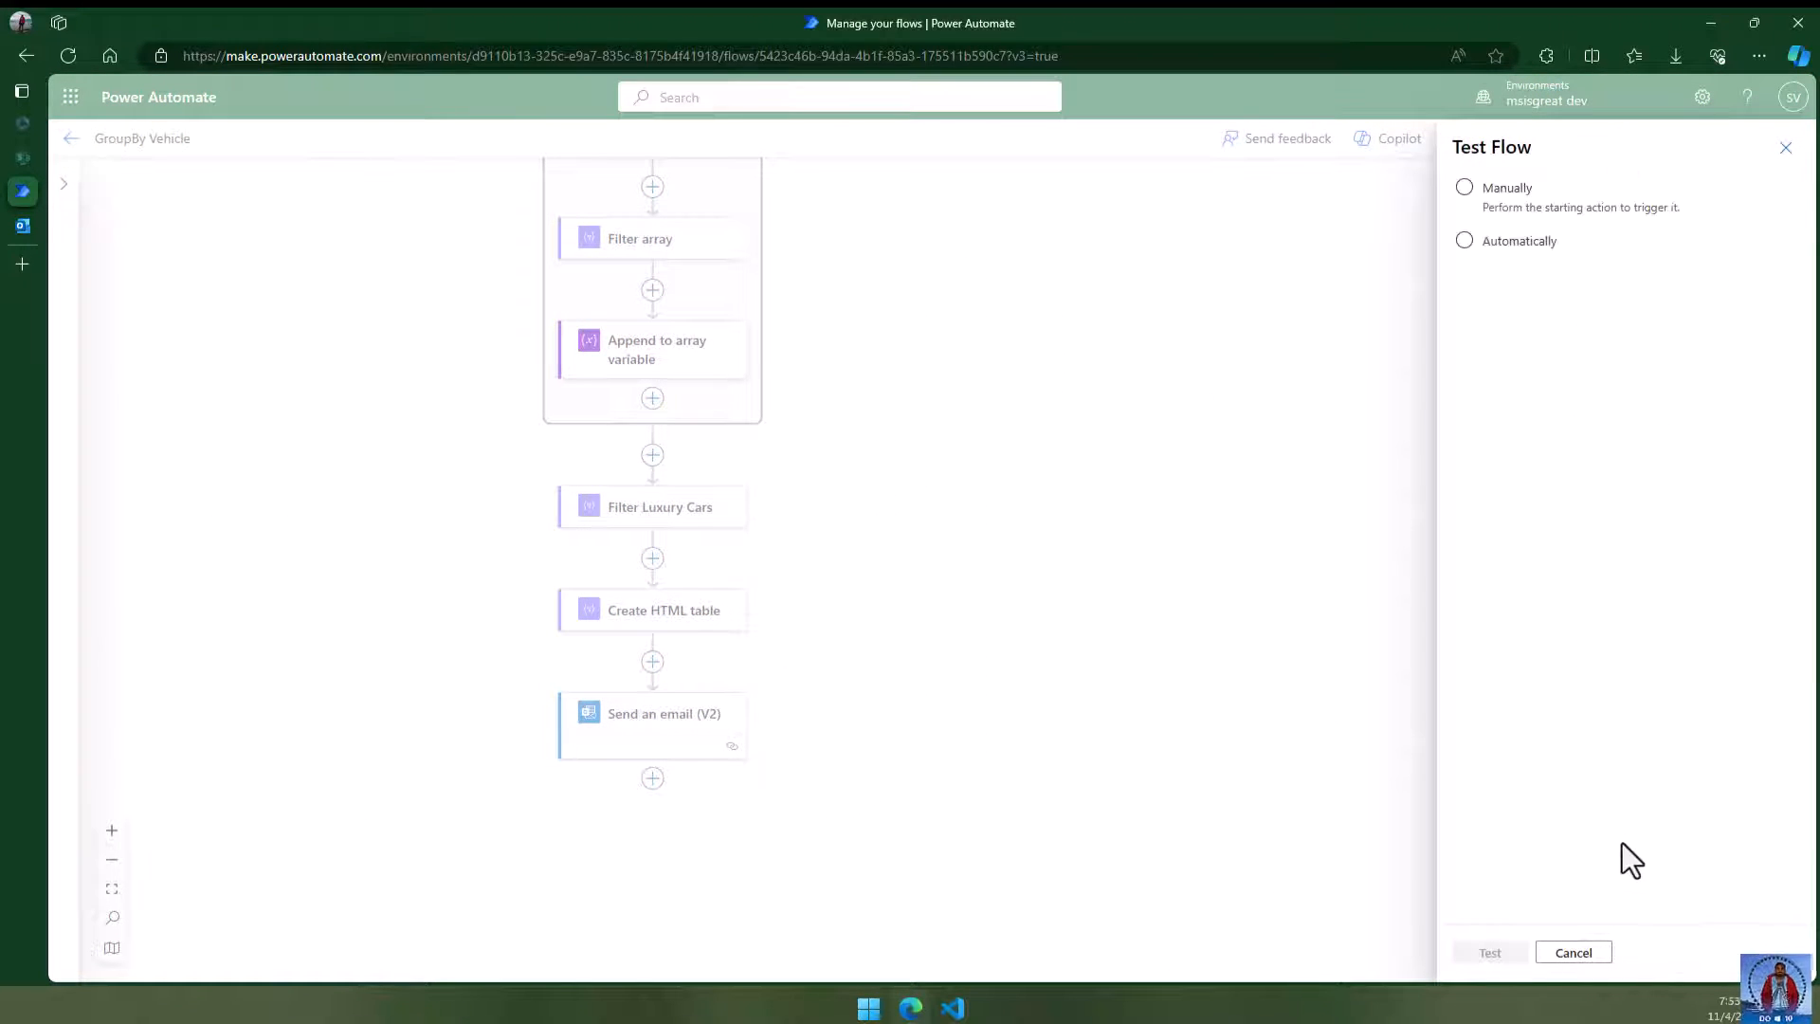
{"action": "left_click", "coordinate": [1607, 201]}
{"action": "left_click", "coordinate": [1483, 953]}
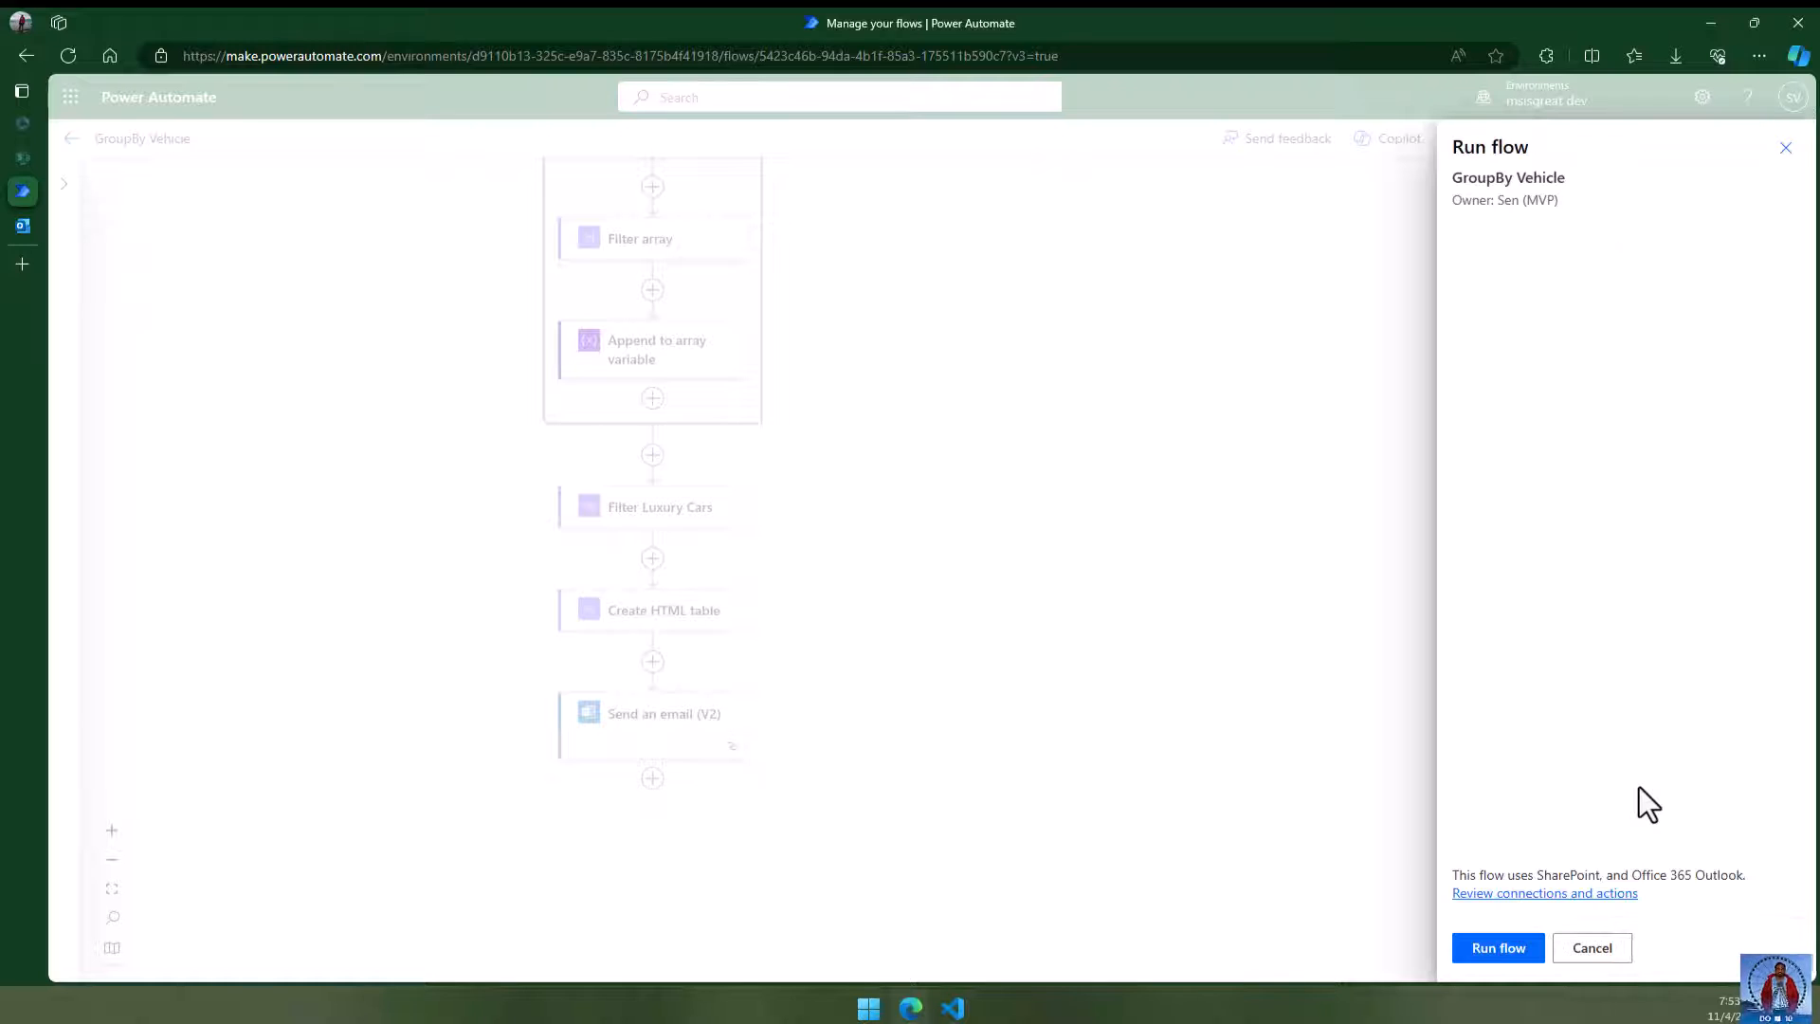
{"action": "left_click", "coordinate": [1504, 947]}
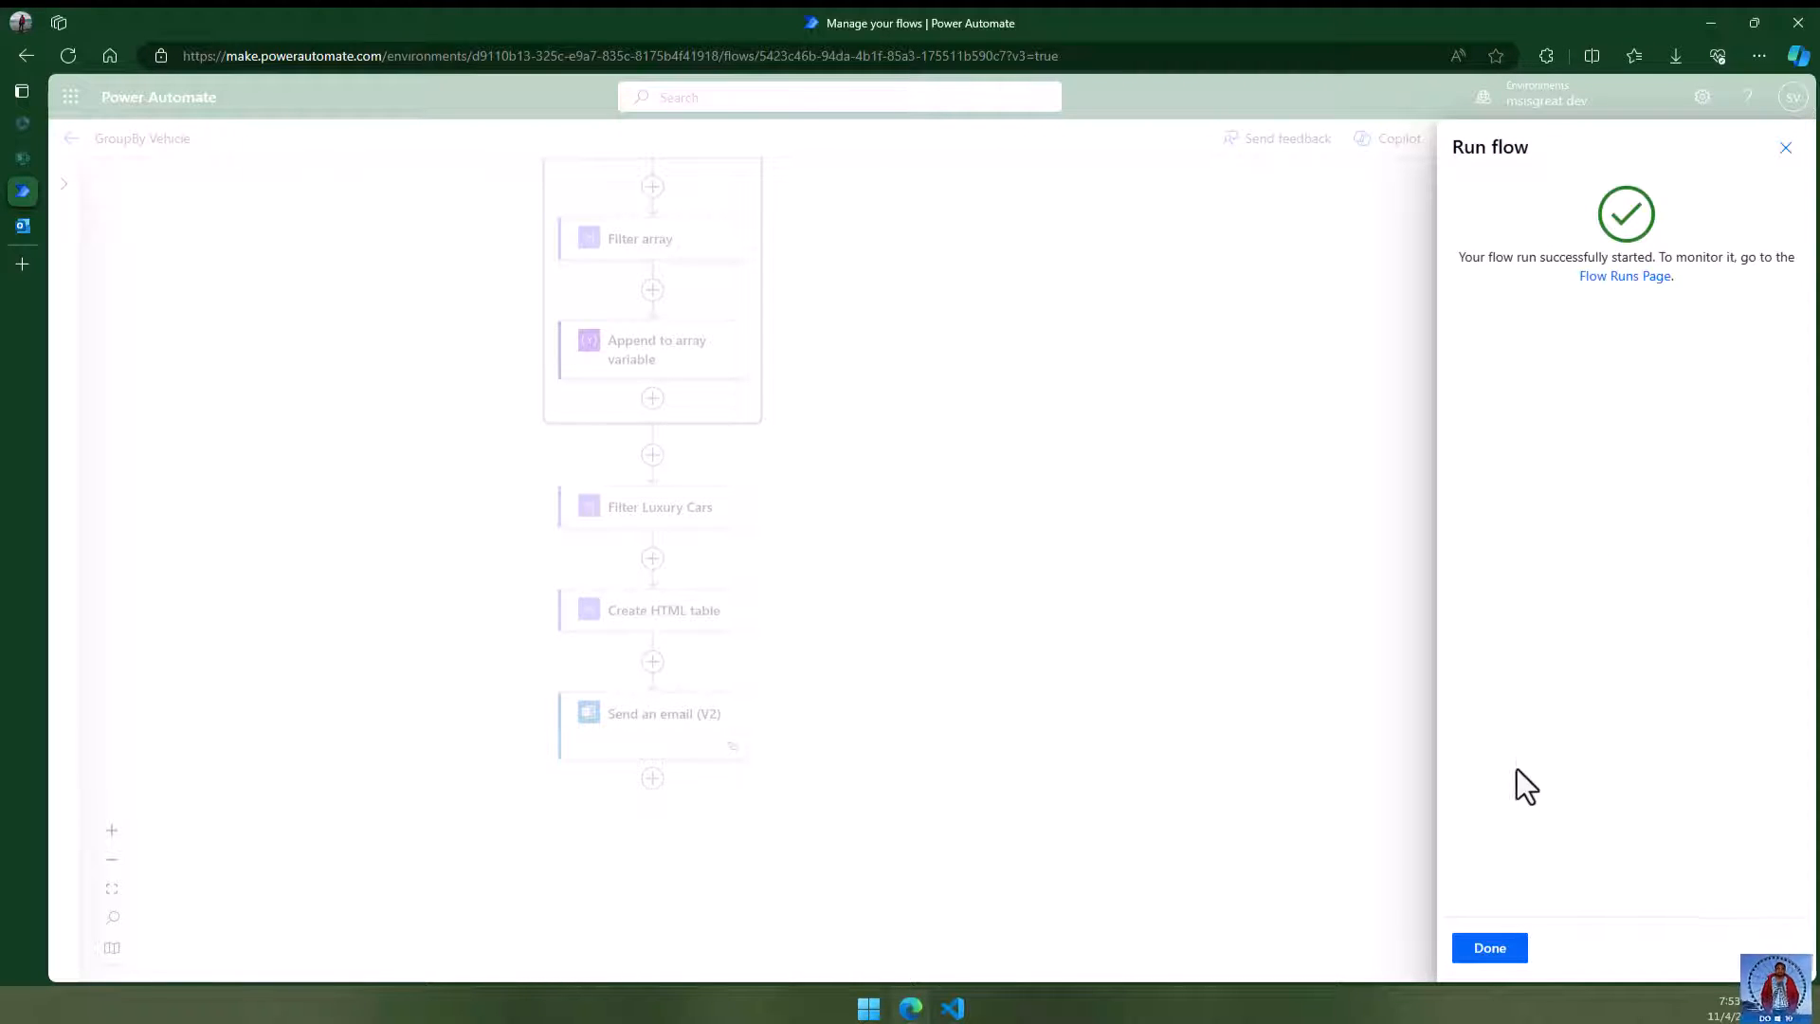
{"action": "left_click", "coordinate": [1489, 947]}
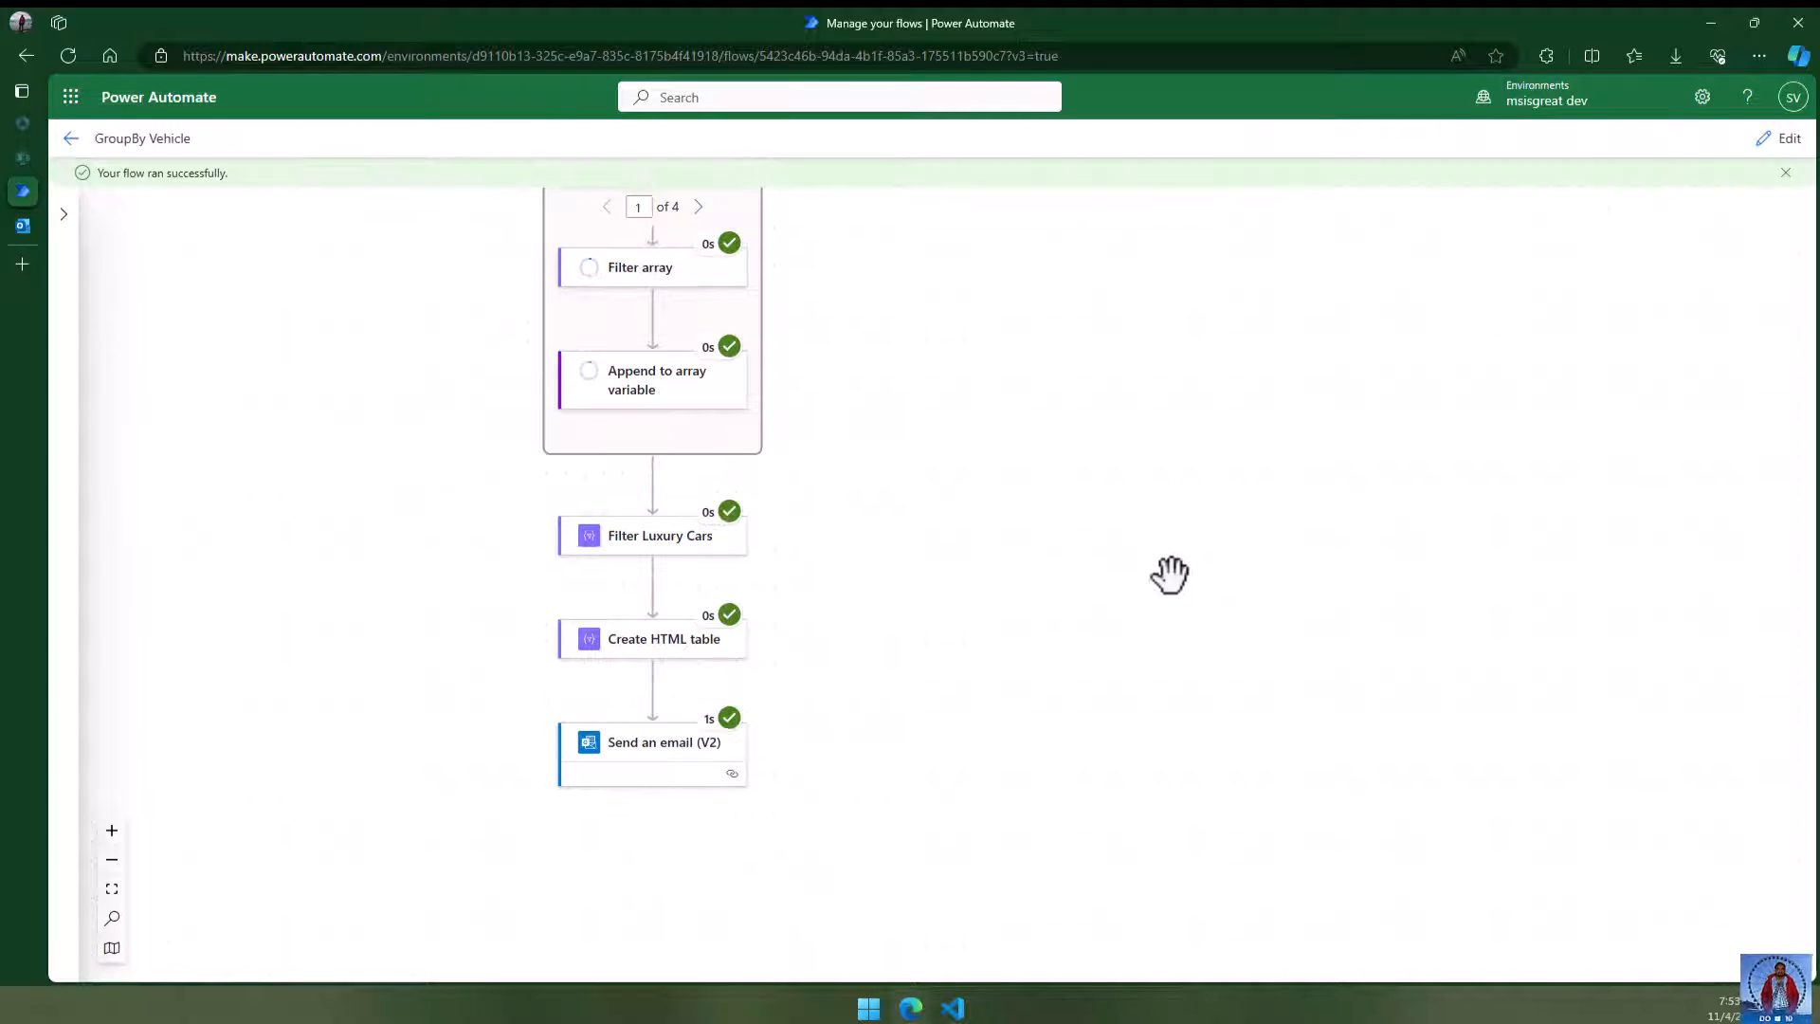
- Review the flow run's actions, switch to Outlook and open the newest Cars By Vehicle Types email
{"action": "left_click_drag", "start_coordinate": [1287, 382], "coordinate": [1459, 540]}
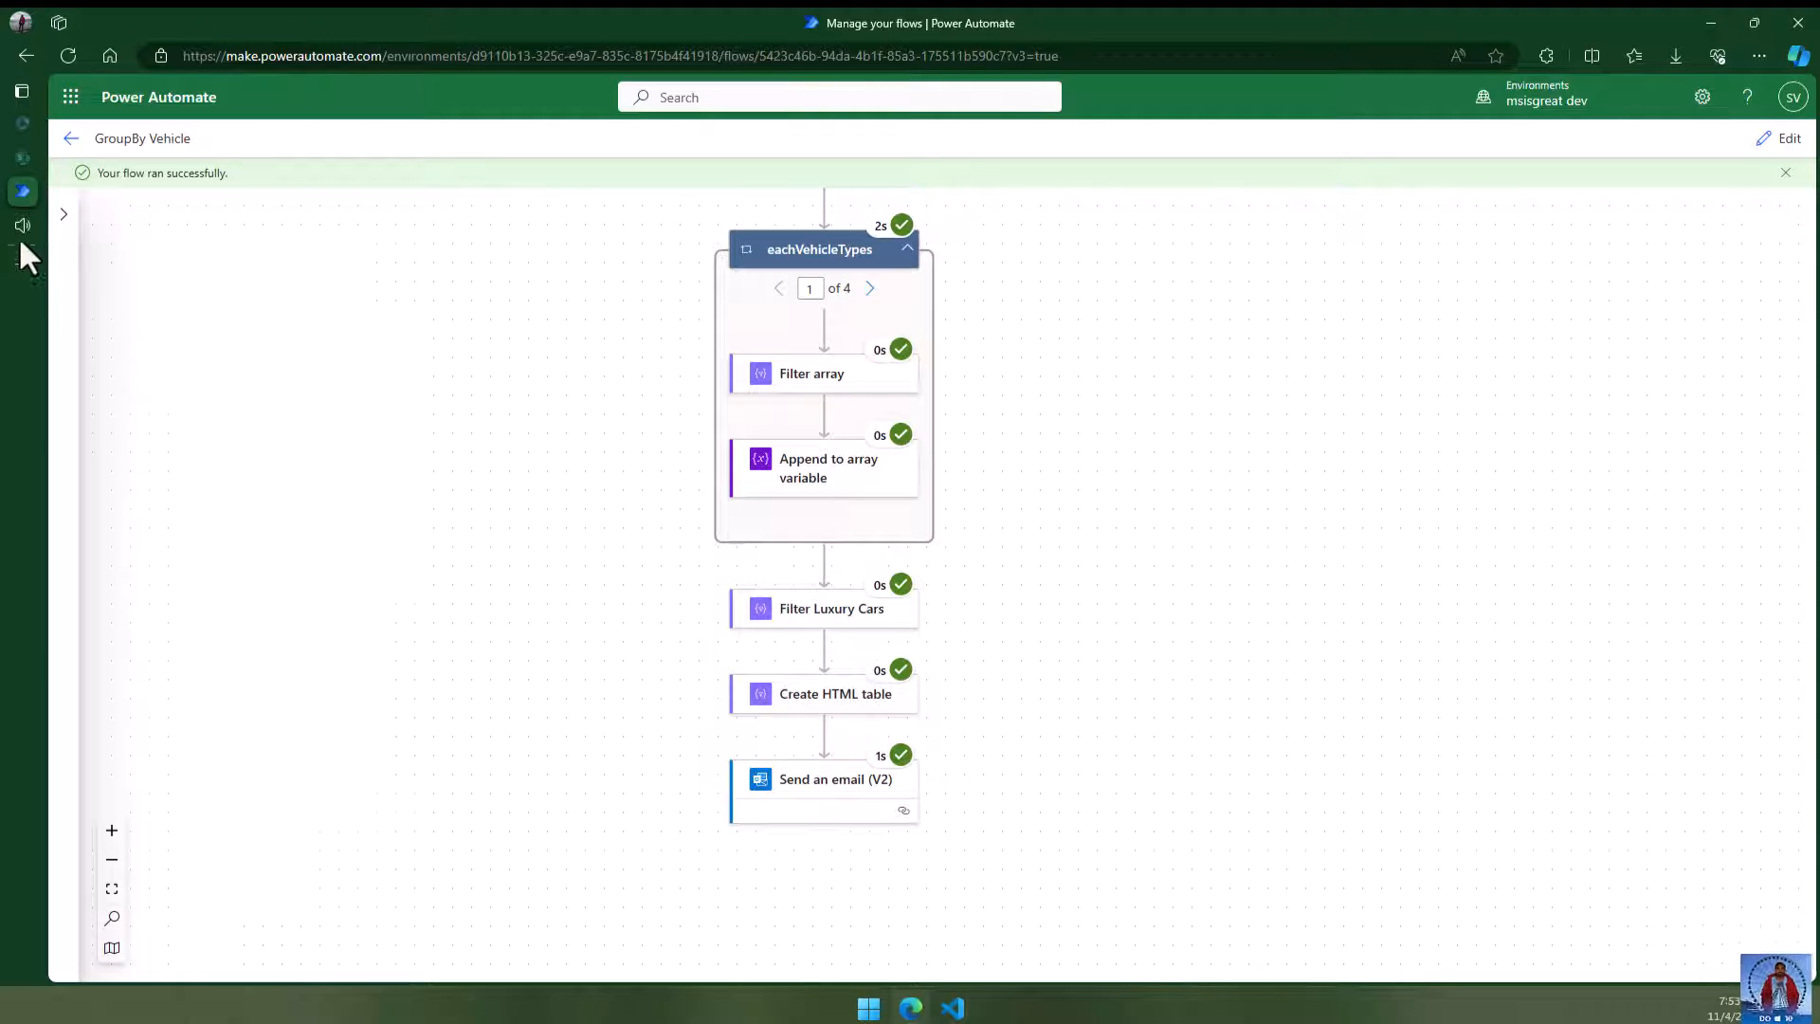
{"action": "mouse_move", "coordinate": [17, 229]}
{"action": "left_click", "coordinate": [97, 225]}
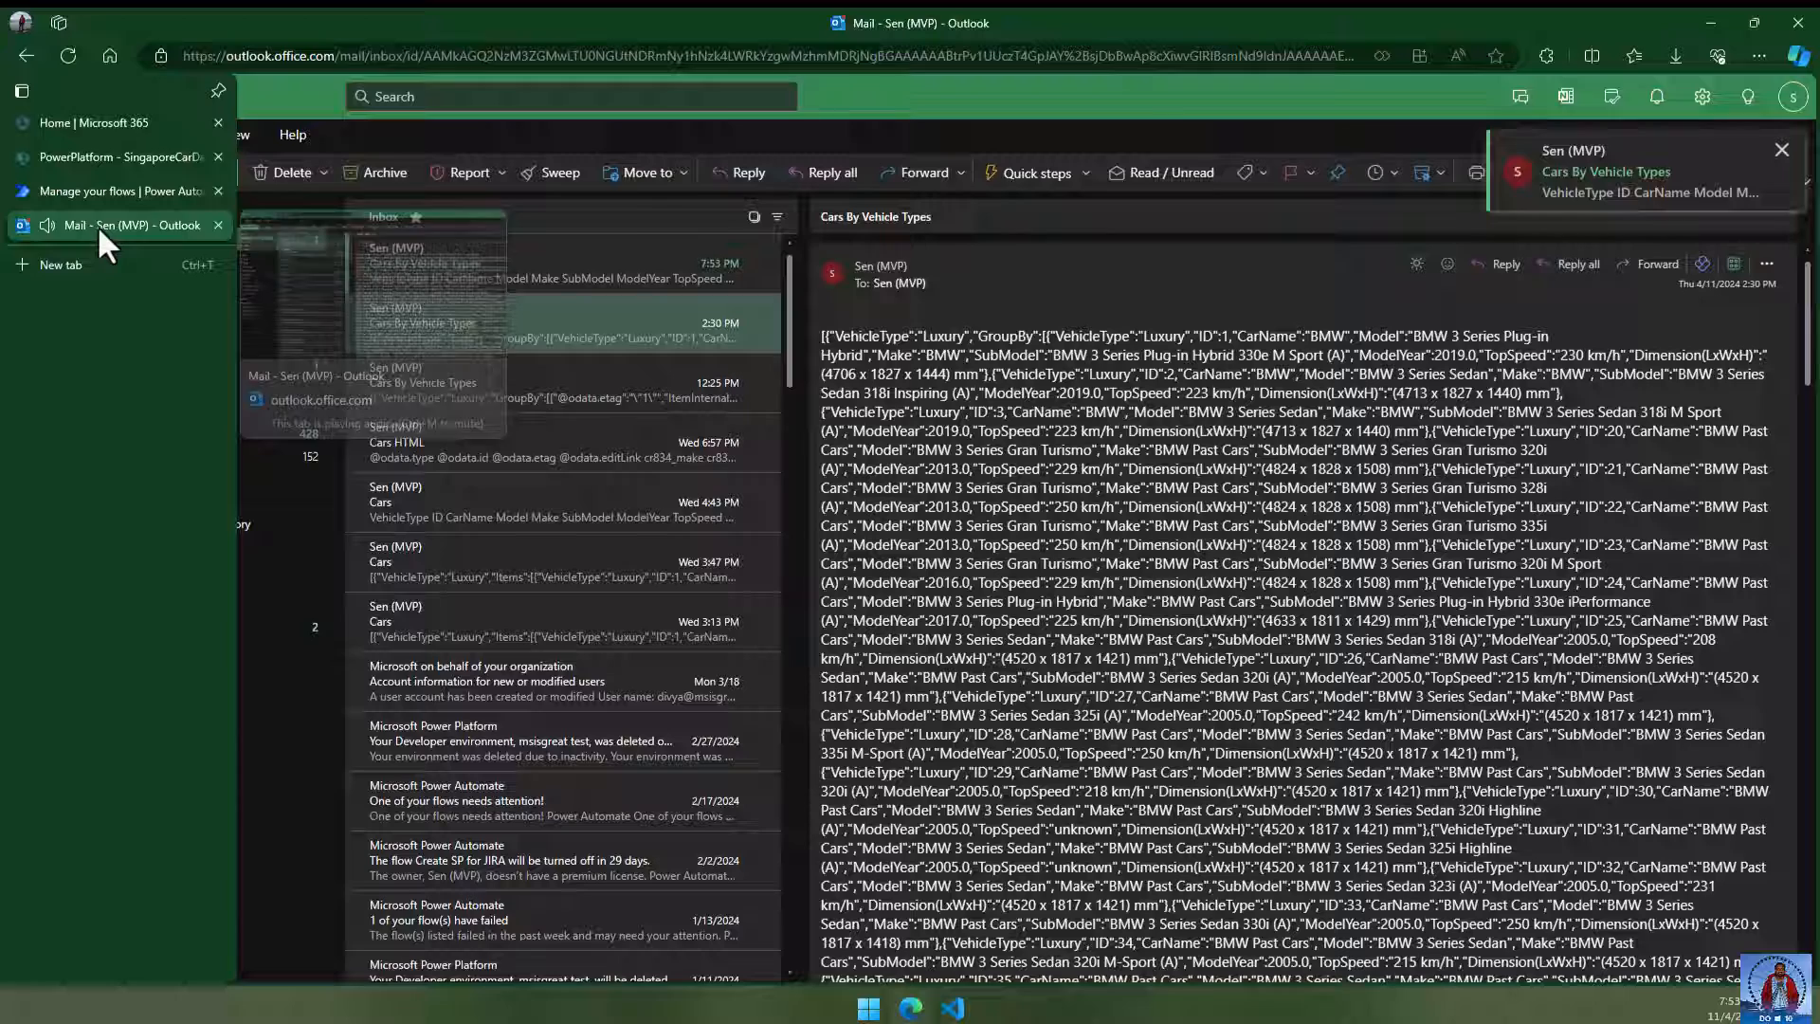
{"action": "left_click", "coordinate": [487, 270]}
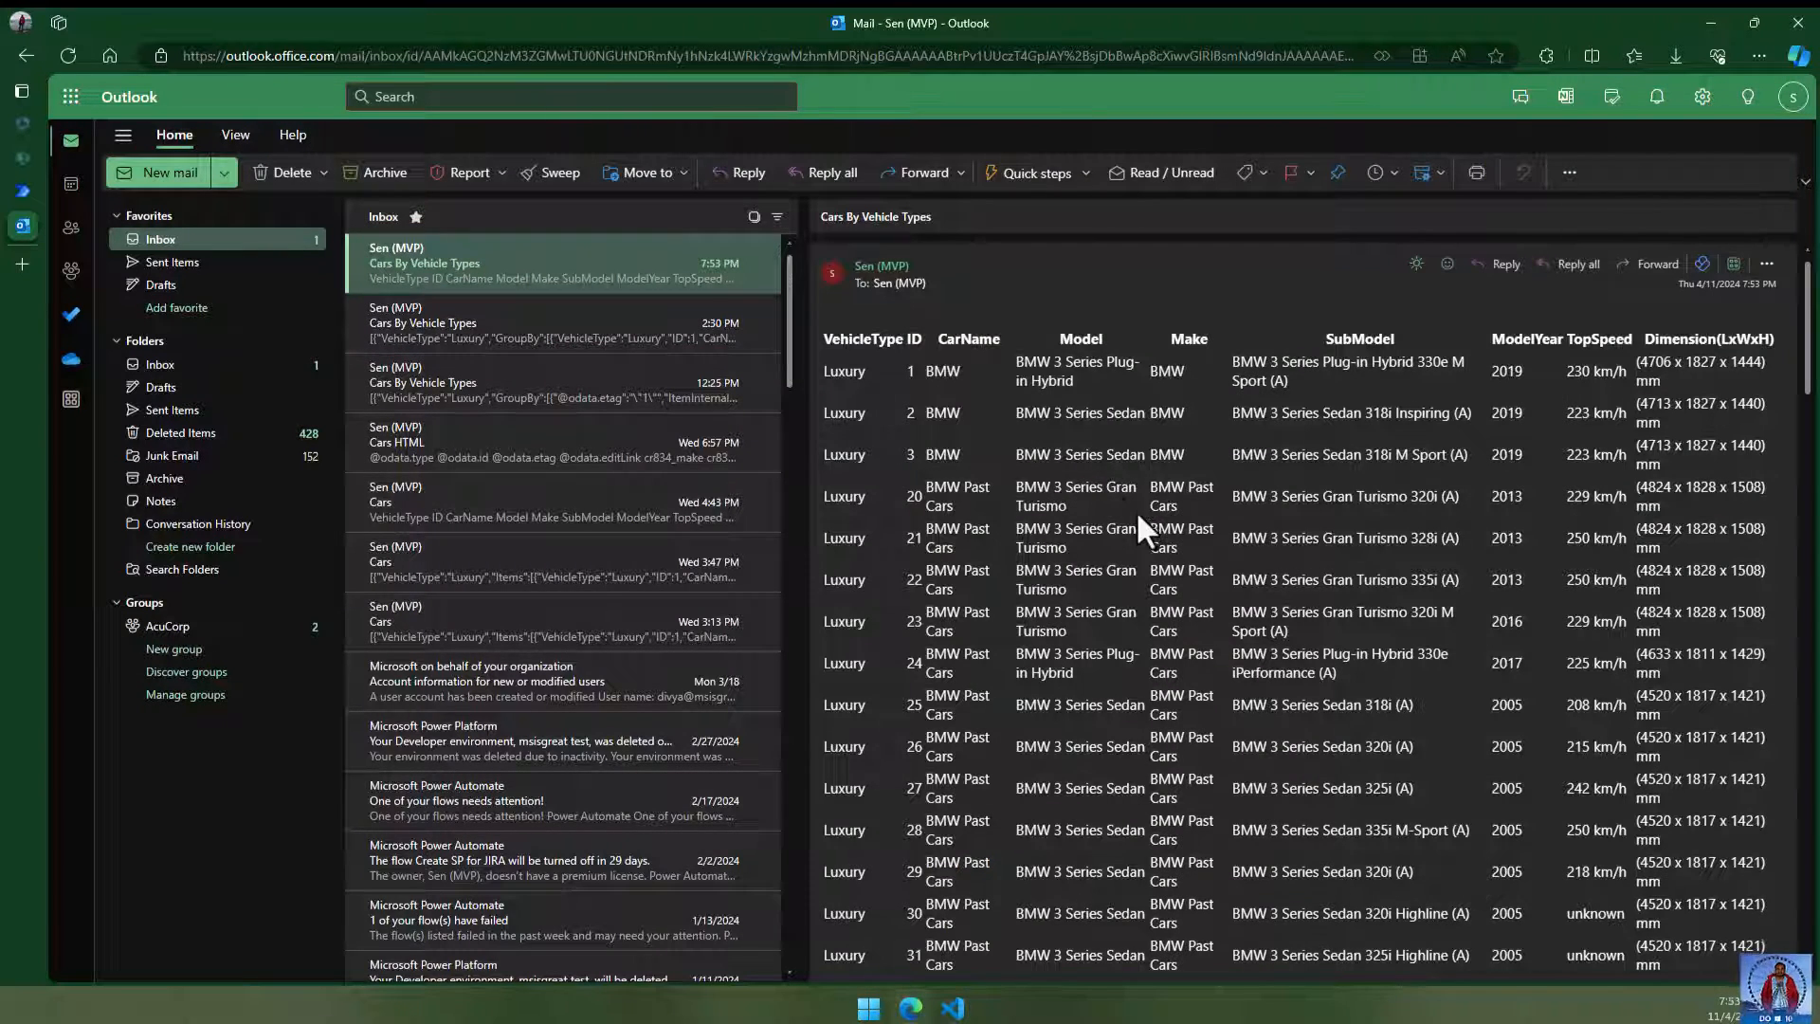
- Compare the JSON text of the 2:30 PM Cars By Vehicle Types email with the newest email's HTML table
{"action": "left_click", "coordinate": [512, 303]}
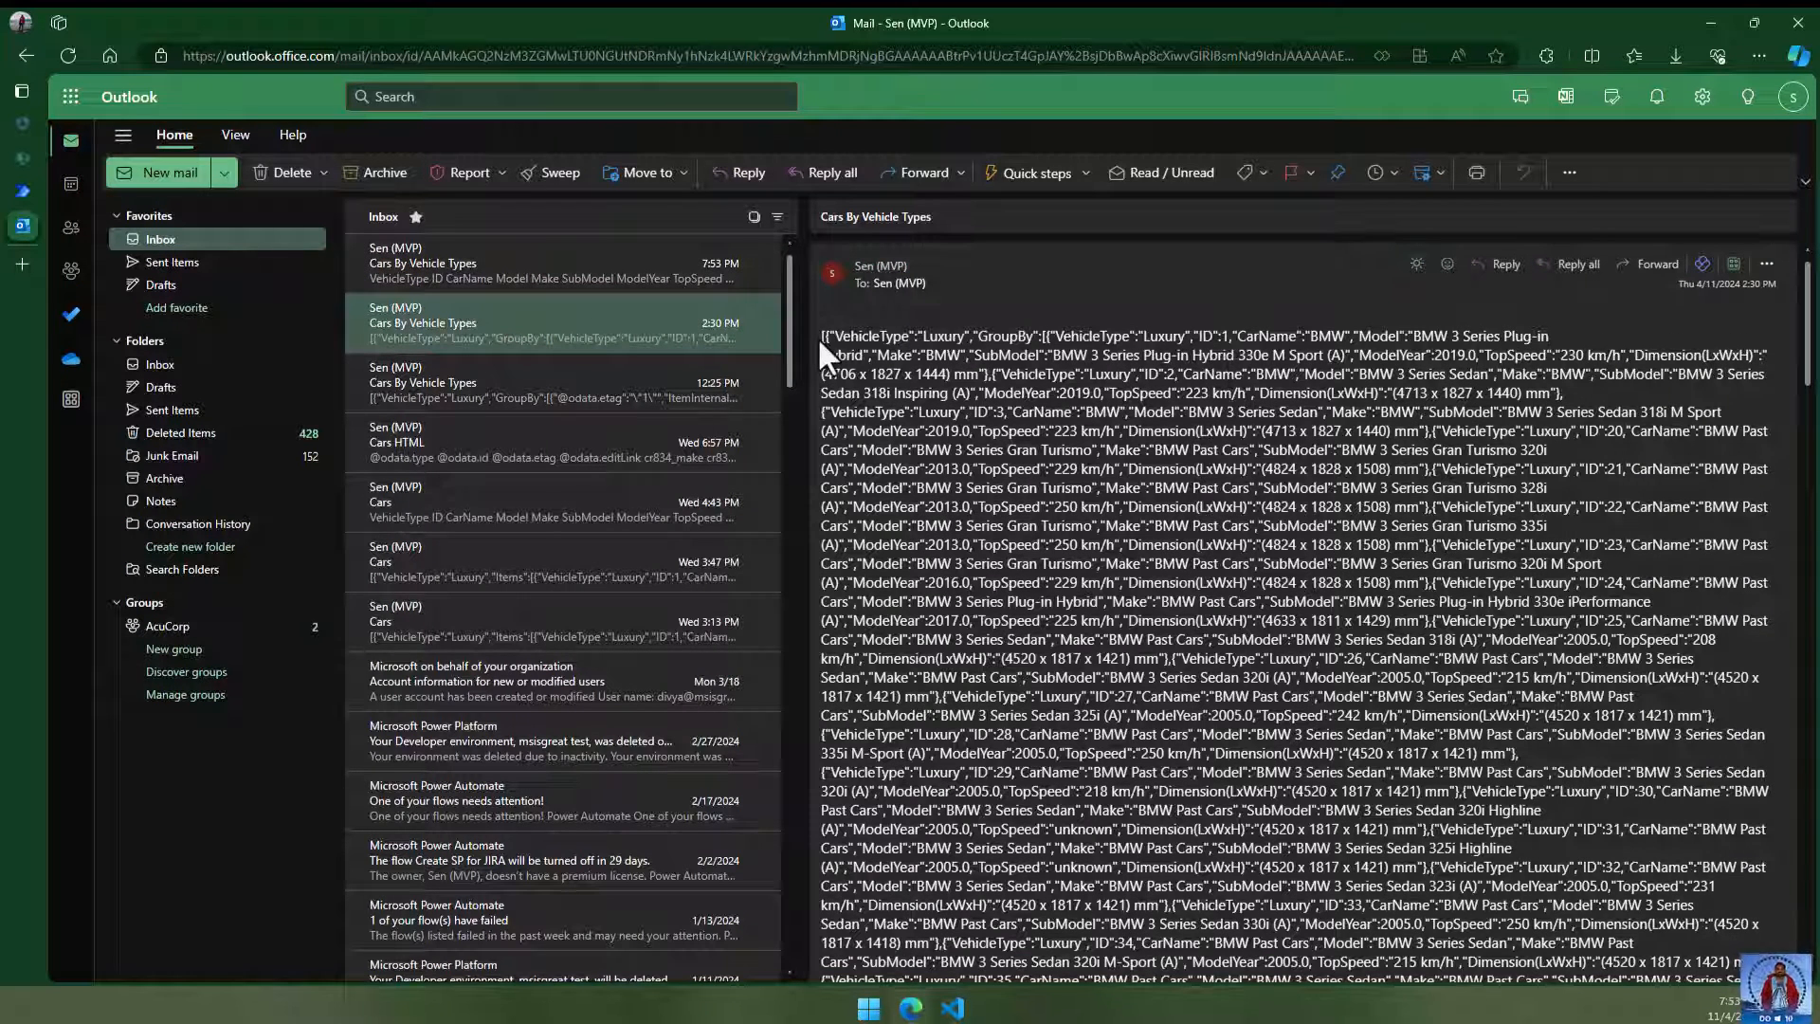
{"action": "left_click_drag", "start_coordinate": [822, 336], "coordinate": [1071, 715]}
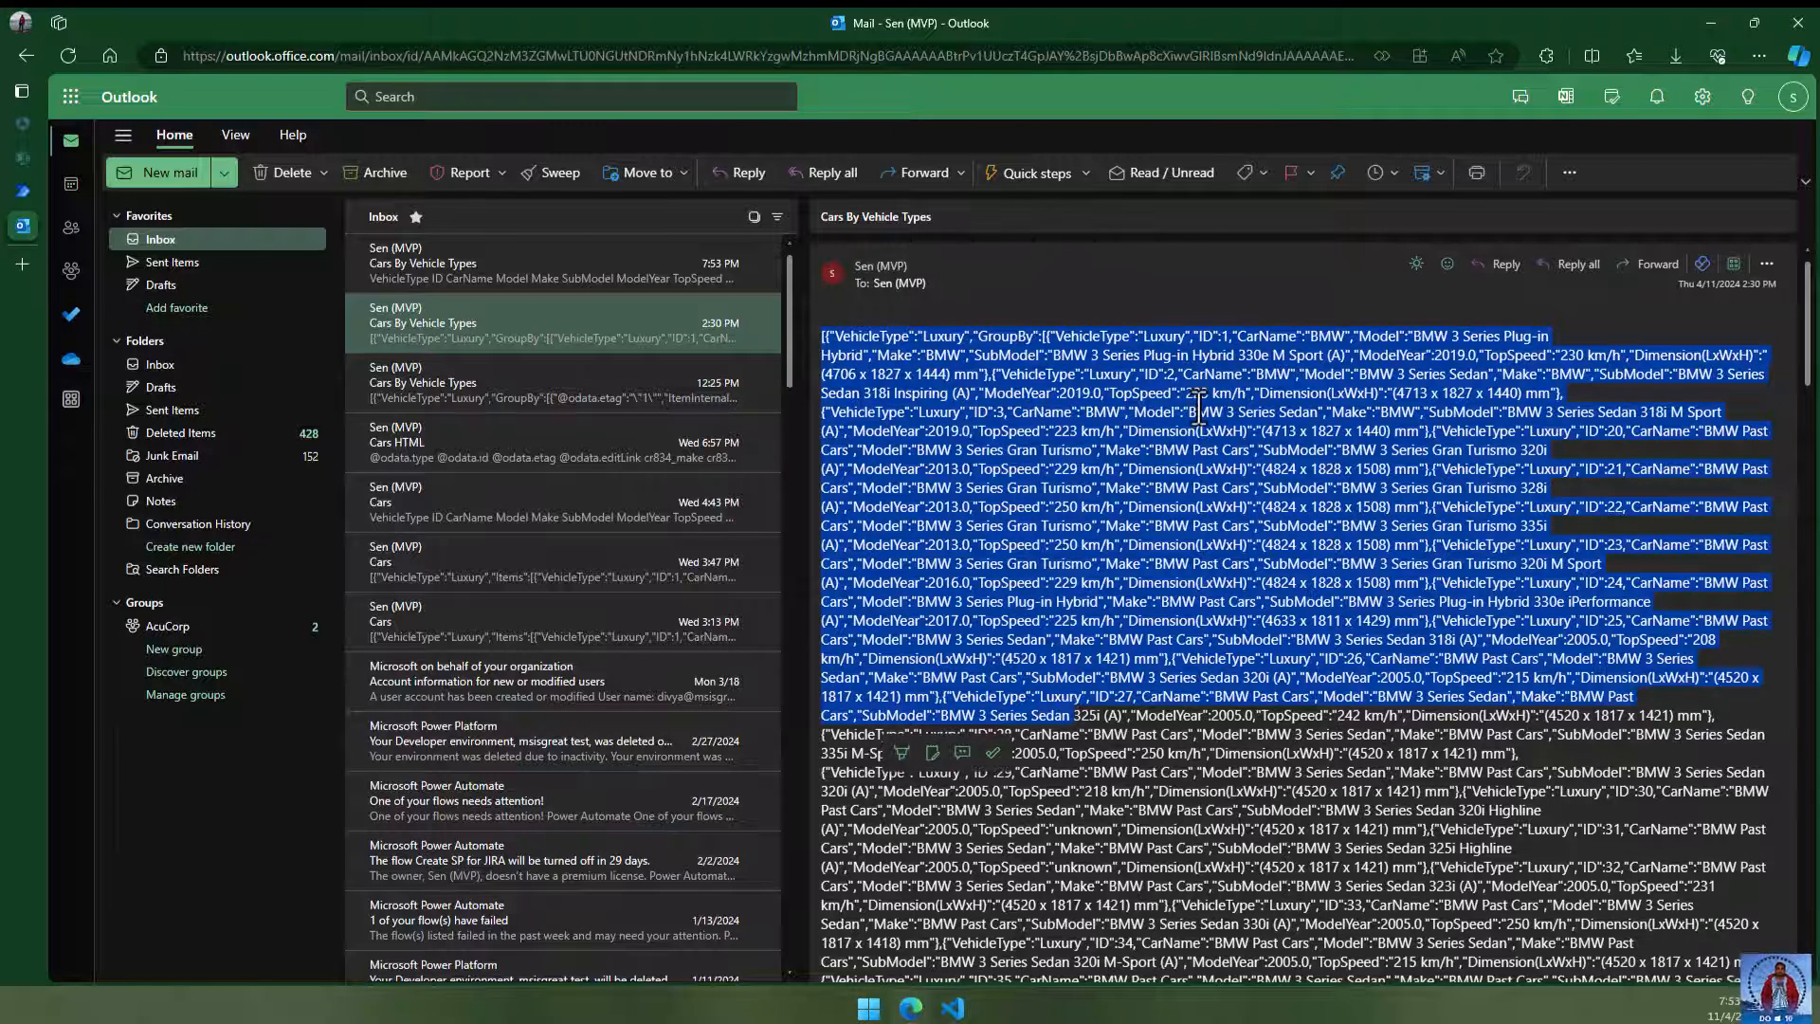
{"action": "left_click", "coordinate": [501, 261]}
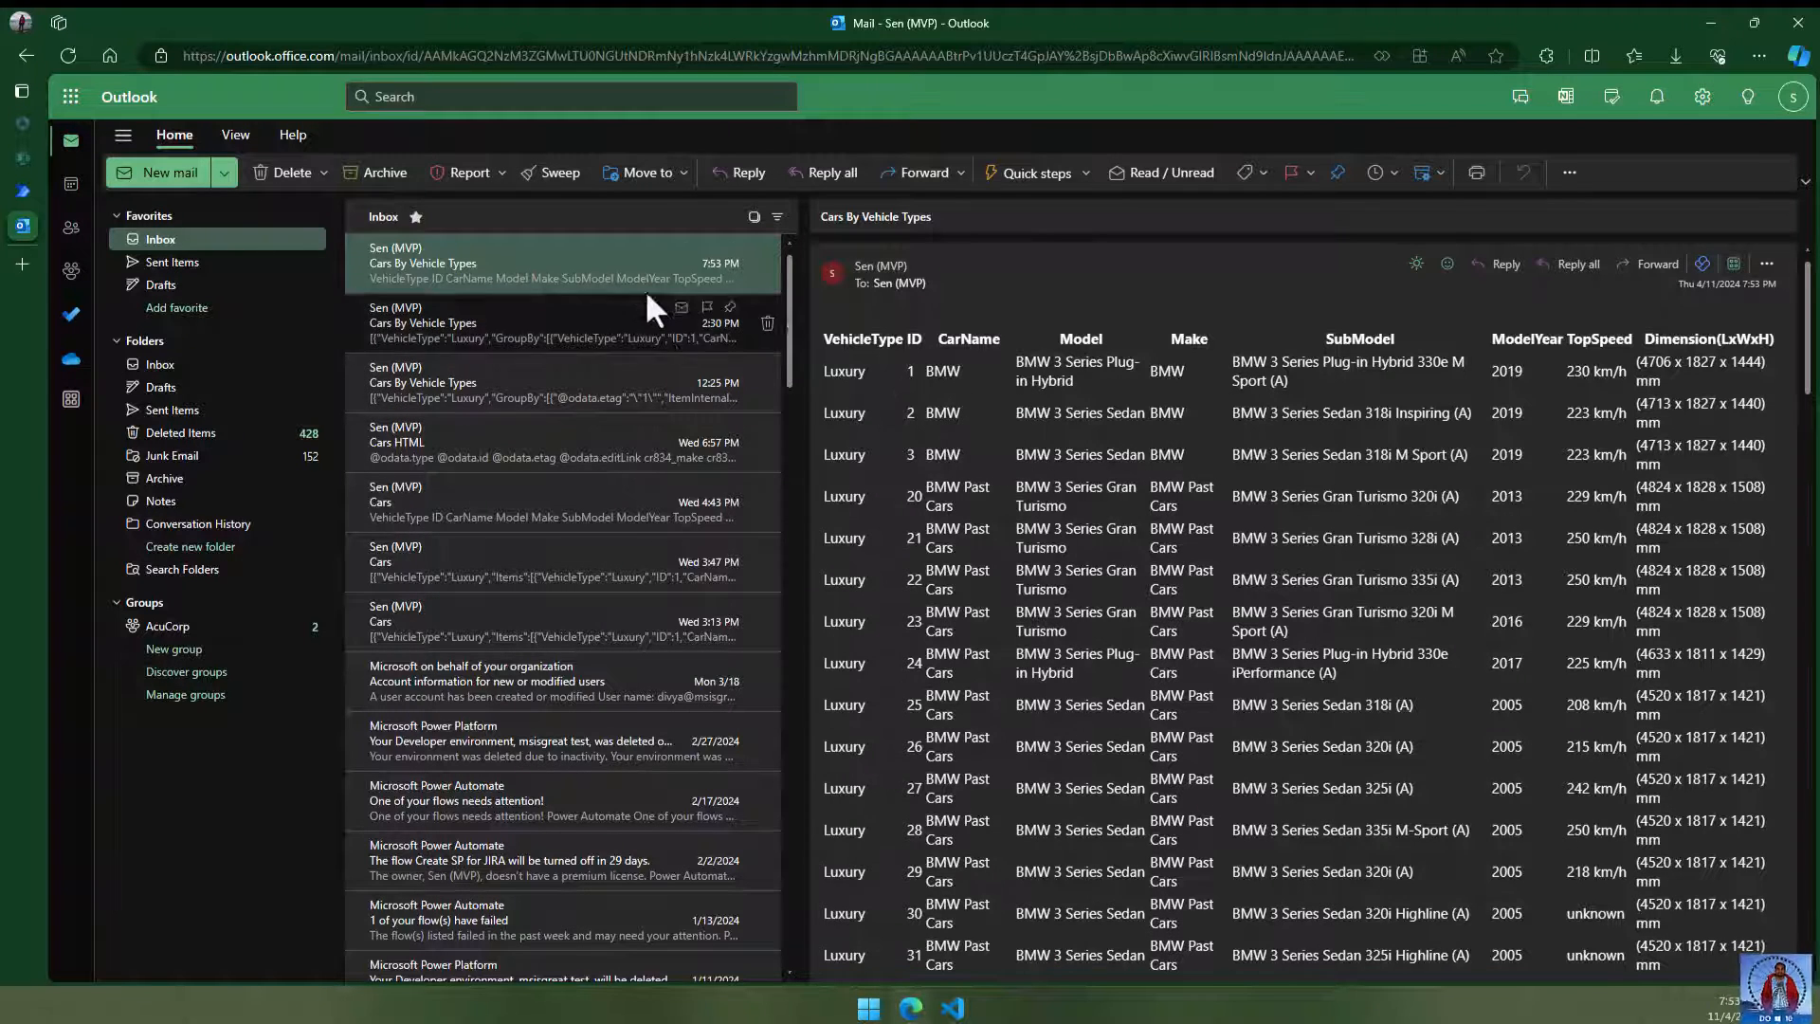
- Open the newest Cars By Vehicle Types email in a maximized window, review its whole HTML table and close the window
{"action": "double_click", "coordinate": [618, 270]}
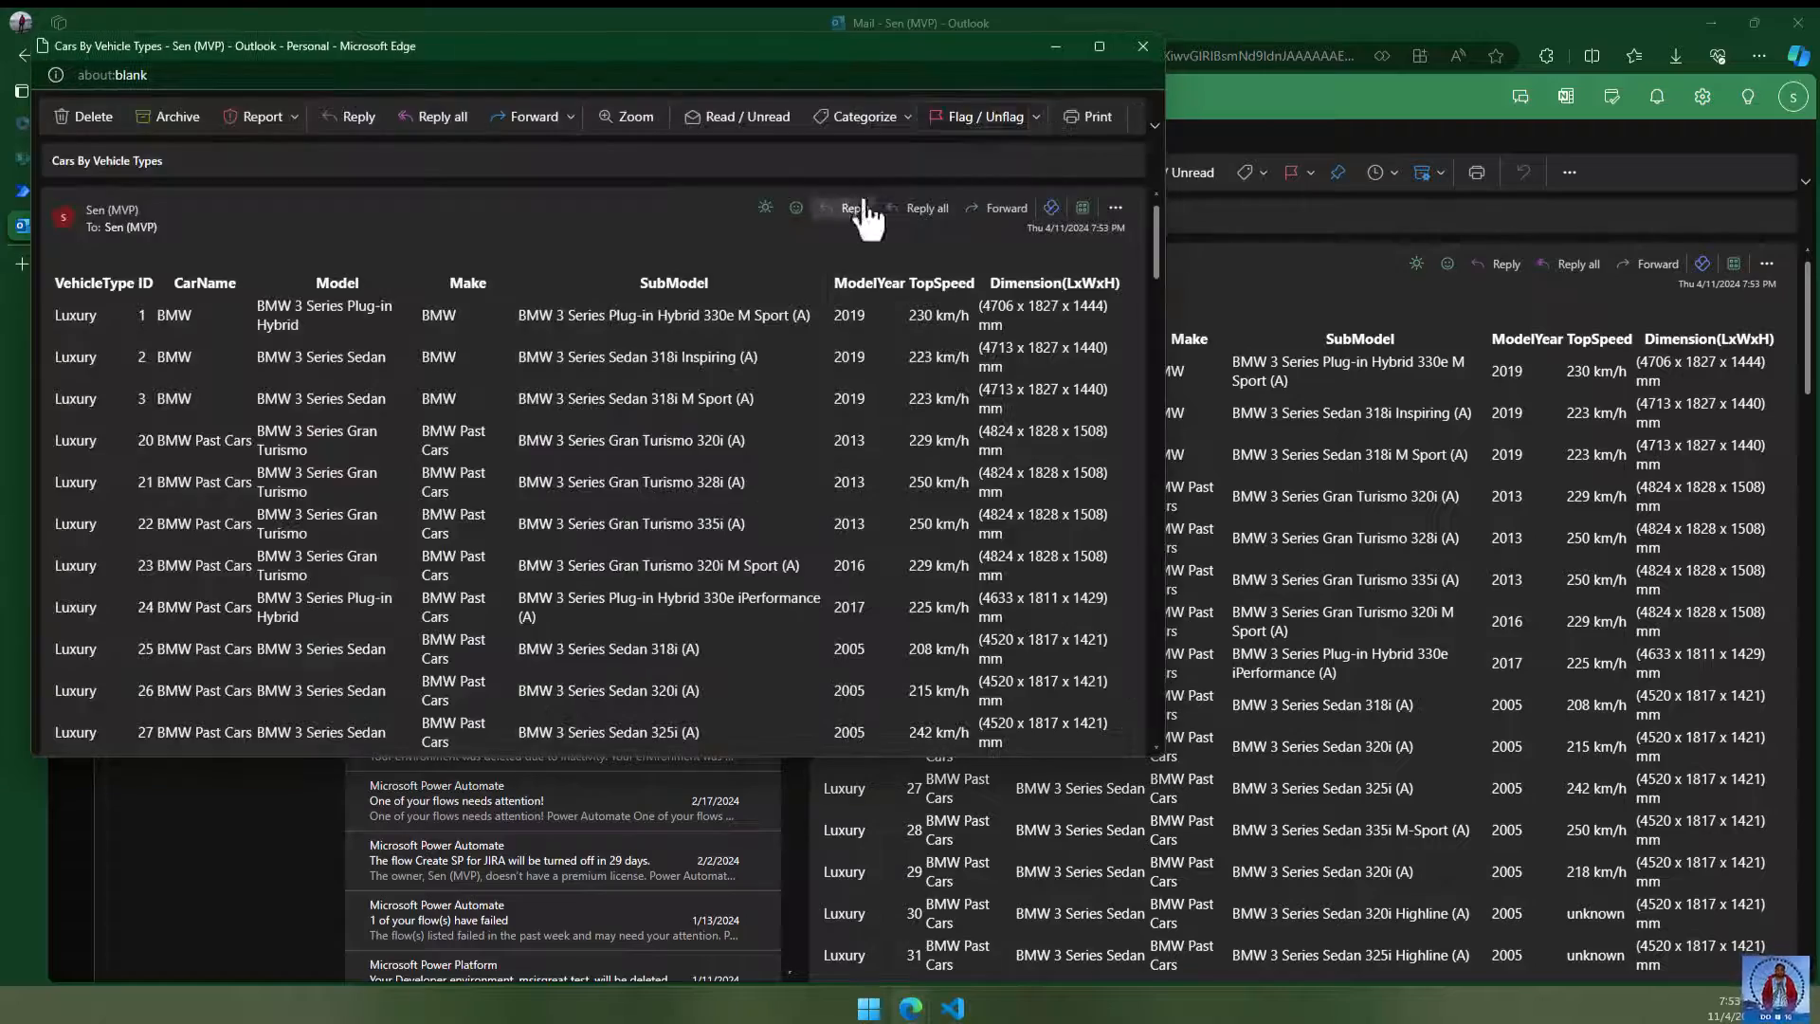
{"action": "left_click", "coordinate": [1099, 45]}
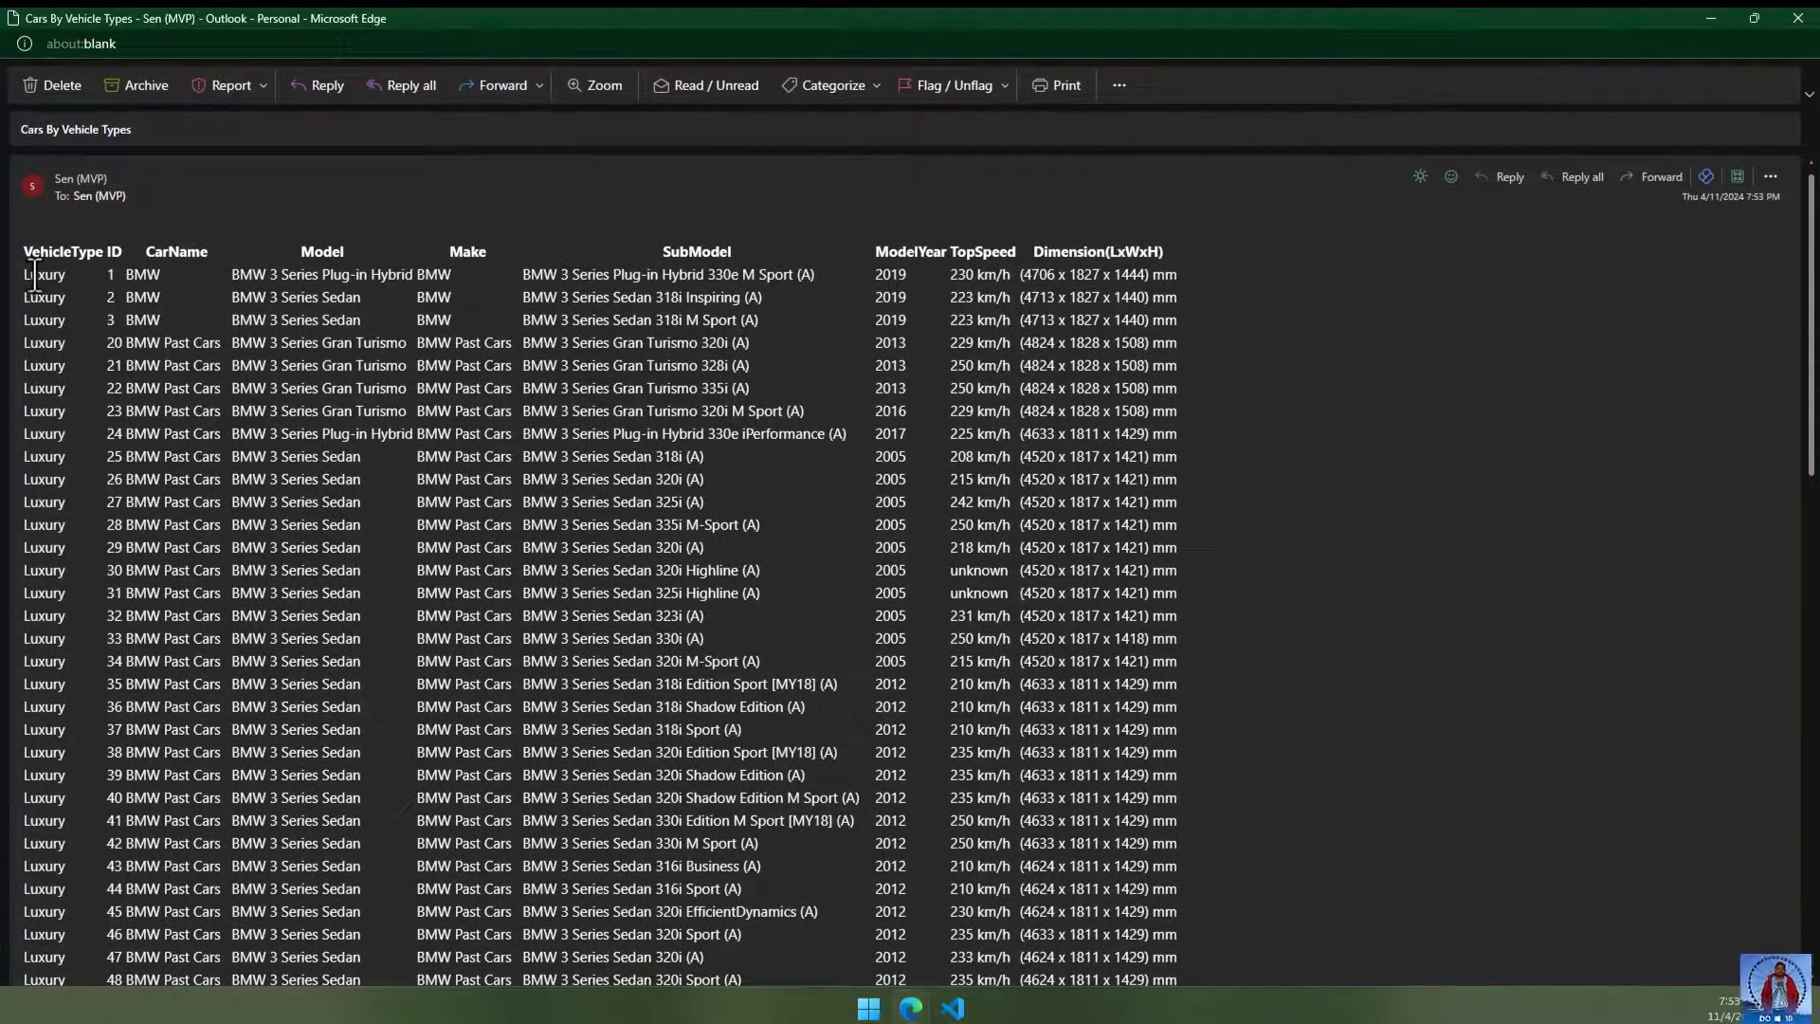
{"action": "scroll", "coordinate": [55, 358], "scroll_direction": "down", "scroll_amount": 15}
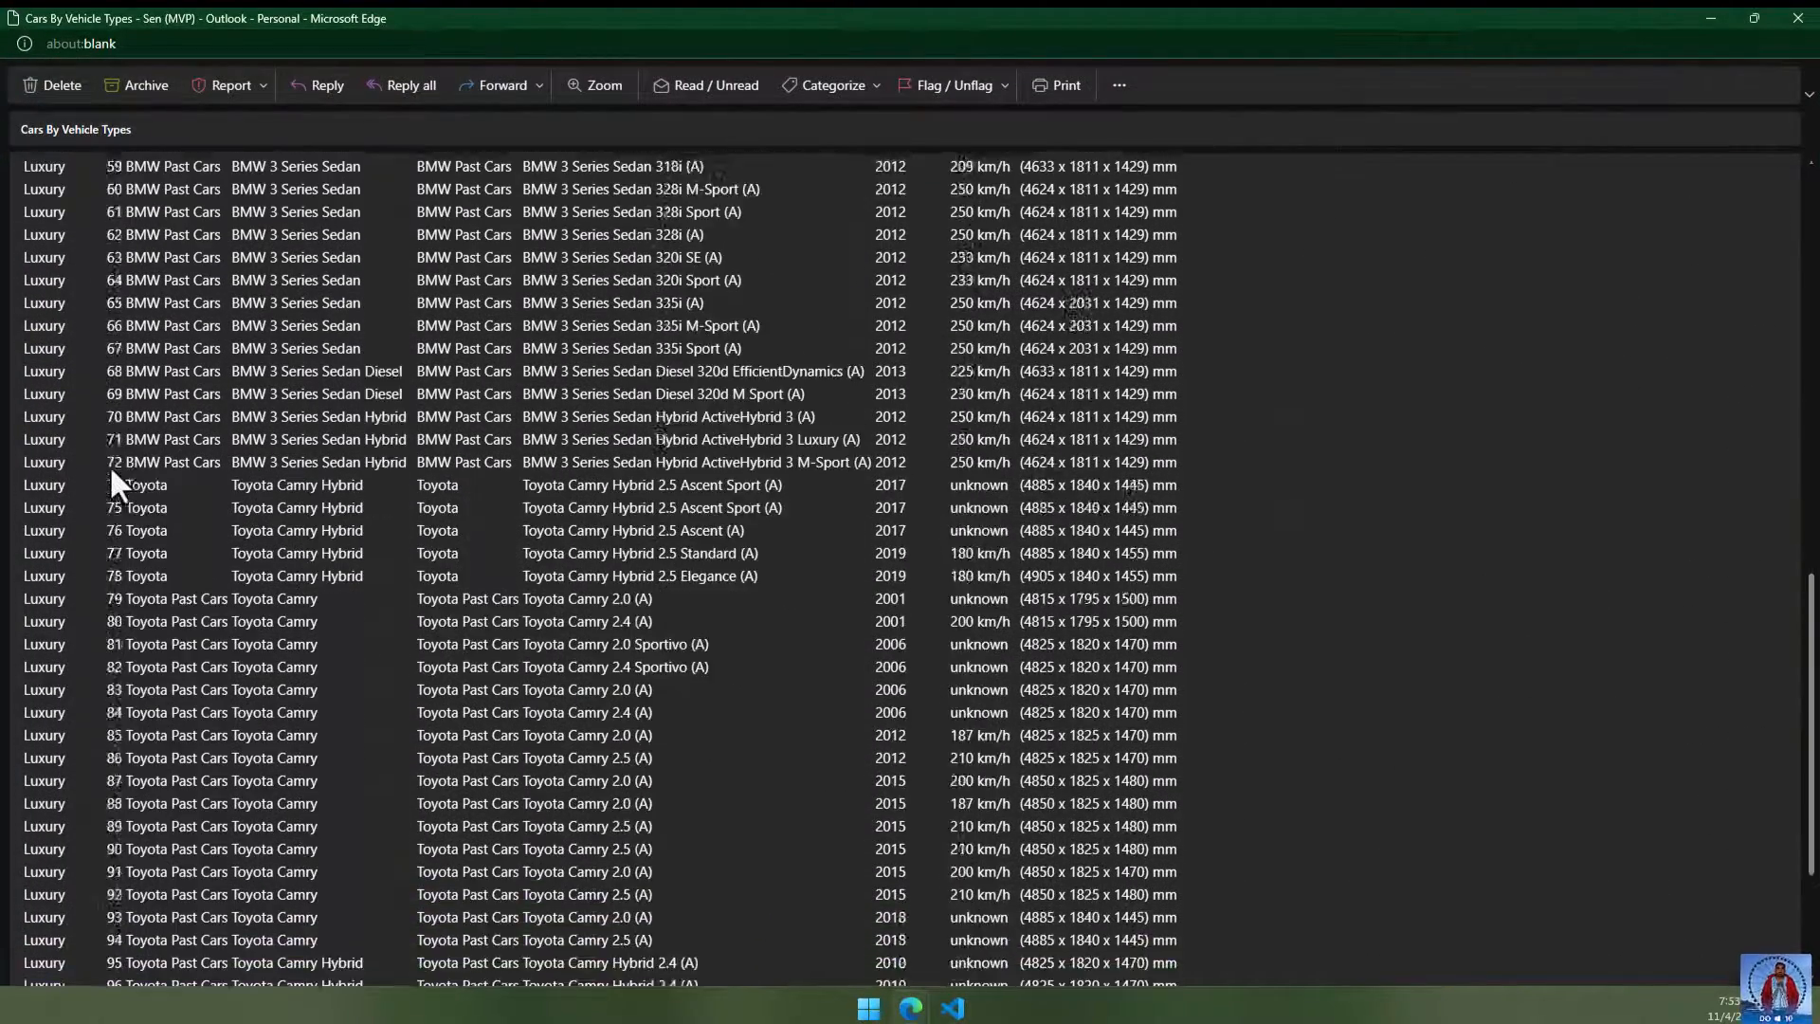
{"action": "scroll", "coordinate": [165, 452], "scroll_direction": "up", "scroll_amount": 15}
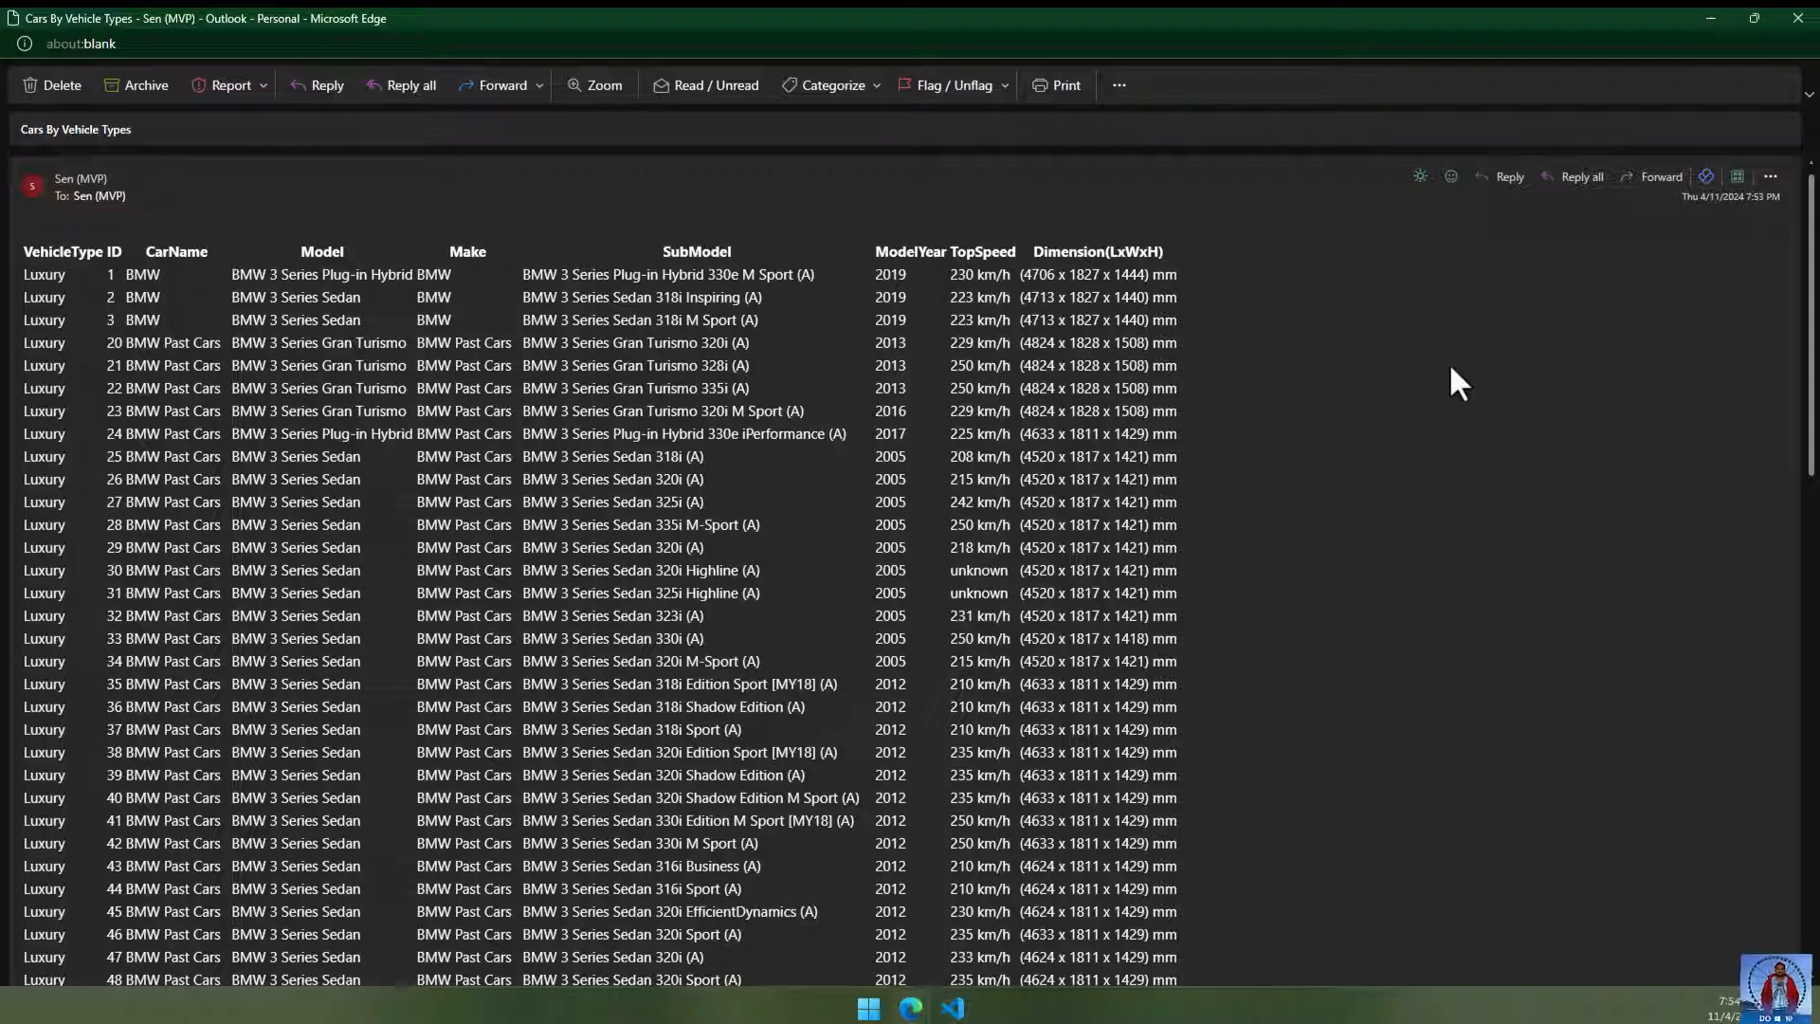
{"action": "left_click", "coordinate": [1798, 18]}
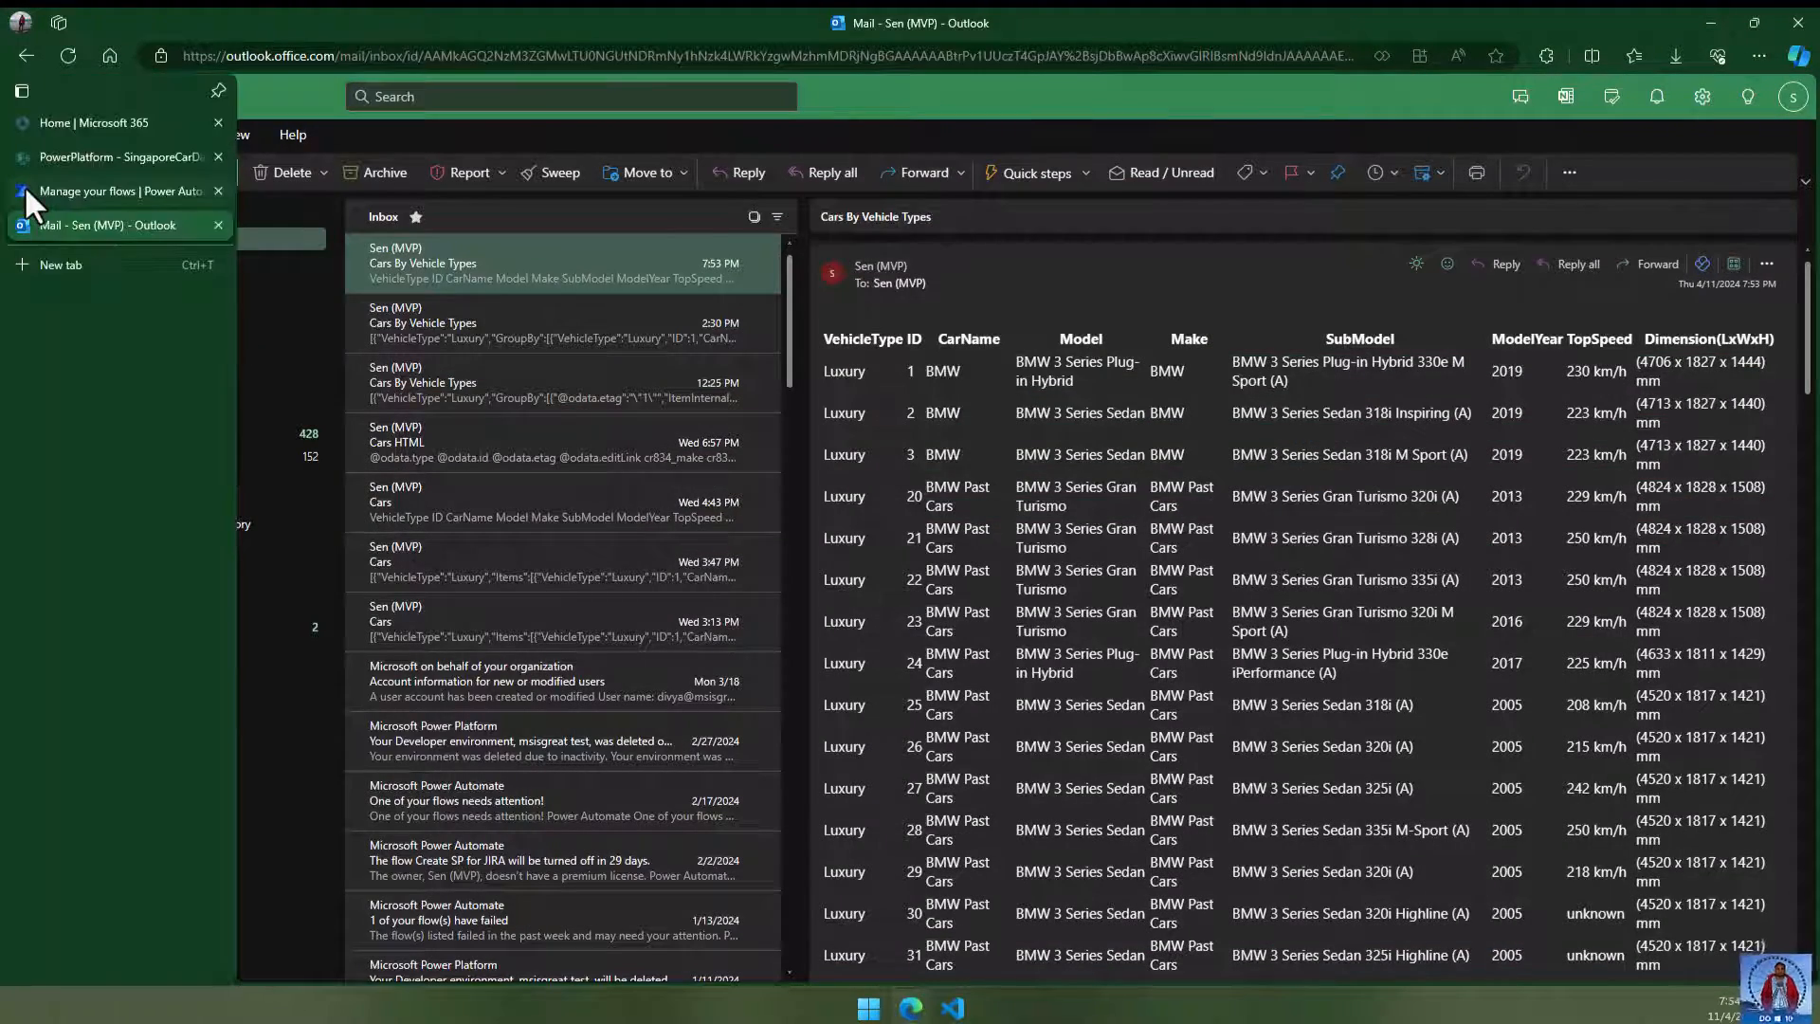
- Switch back to the GroupBy Vehicle run in Power Automate and dismiss the run notification banner
{"action": "left_click", "coordinate": [25, 185]}
{"action": "scroll", "coordinate": [1192, 542], "scroll_direction": "up", "scroll_amount": 1}
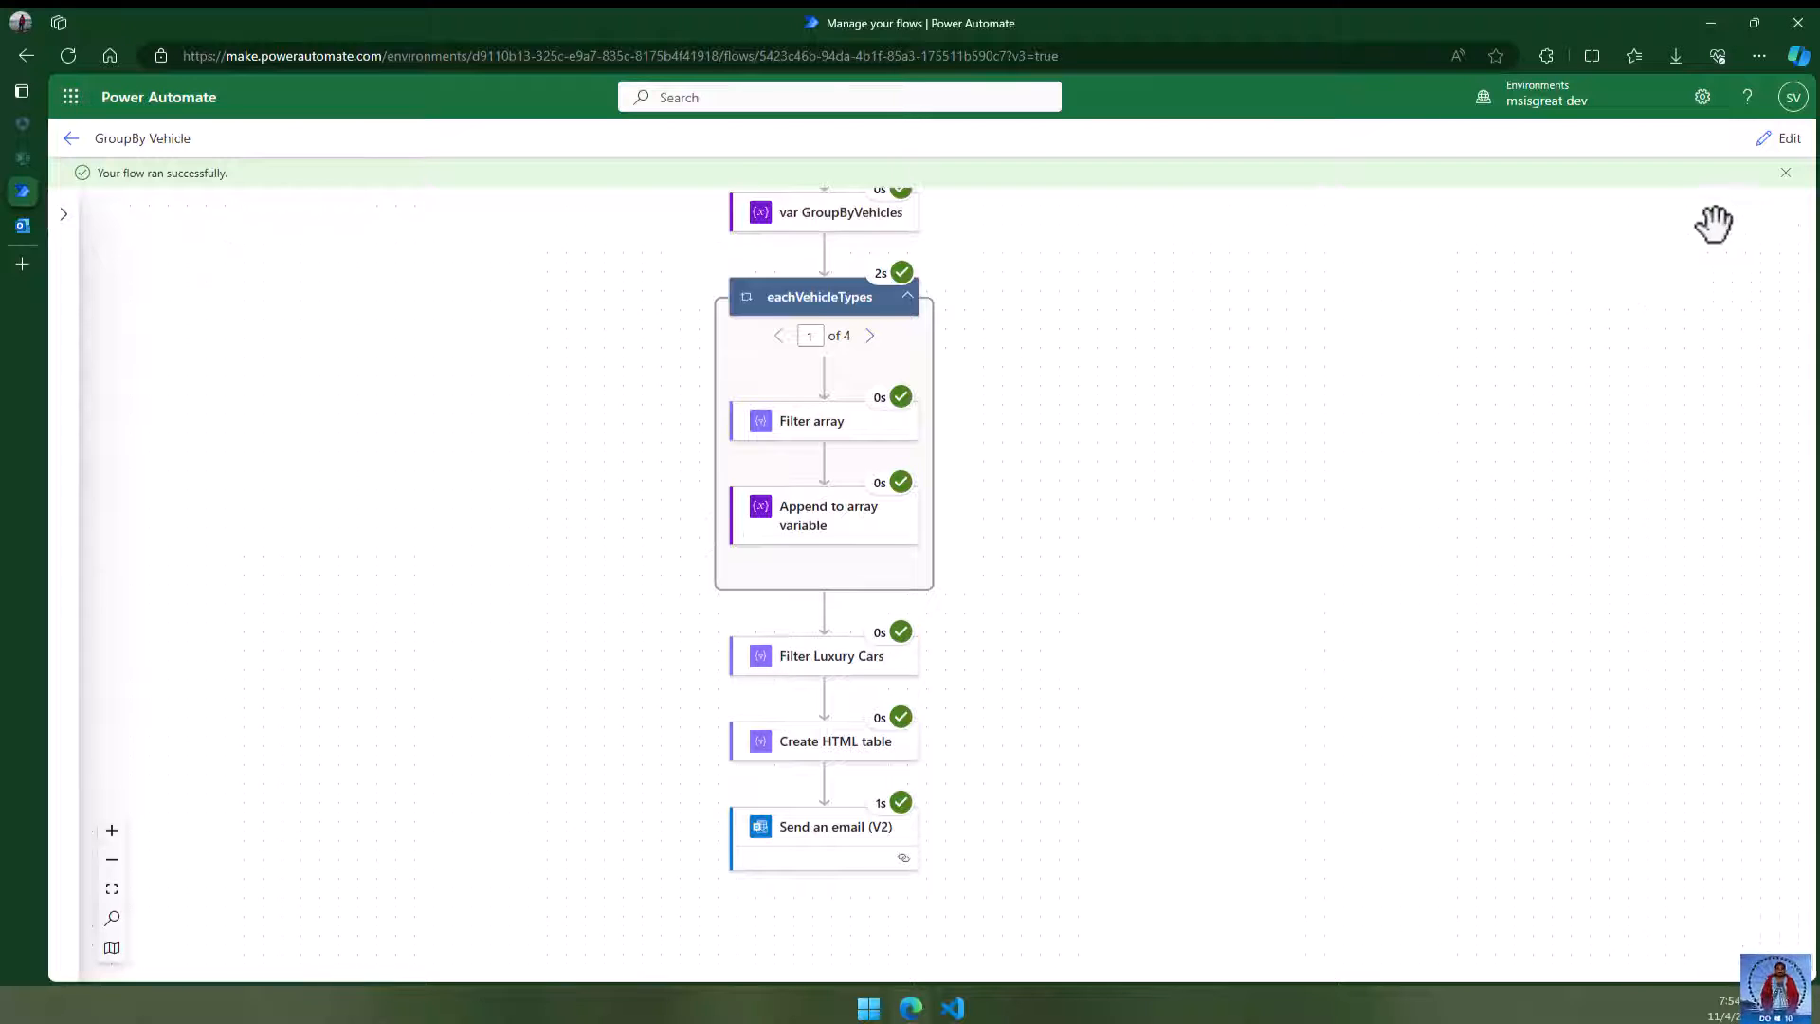
{"action": "left_click", "coordinate": [1786, 173]}
{"action": "scroll", "coordinate": [1120, 508], "scroll_direction": "up", "scroll_amount": 8}
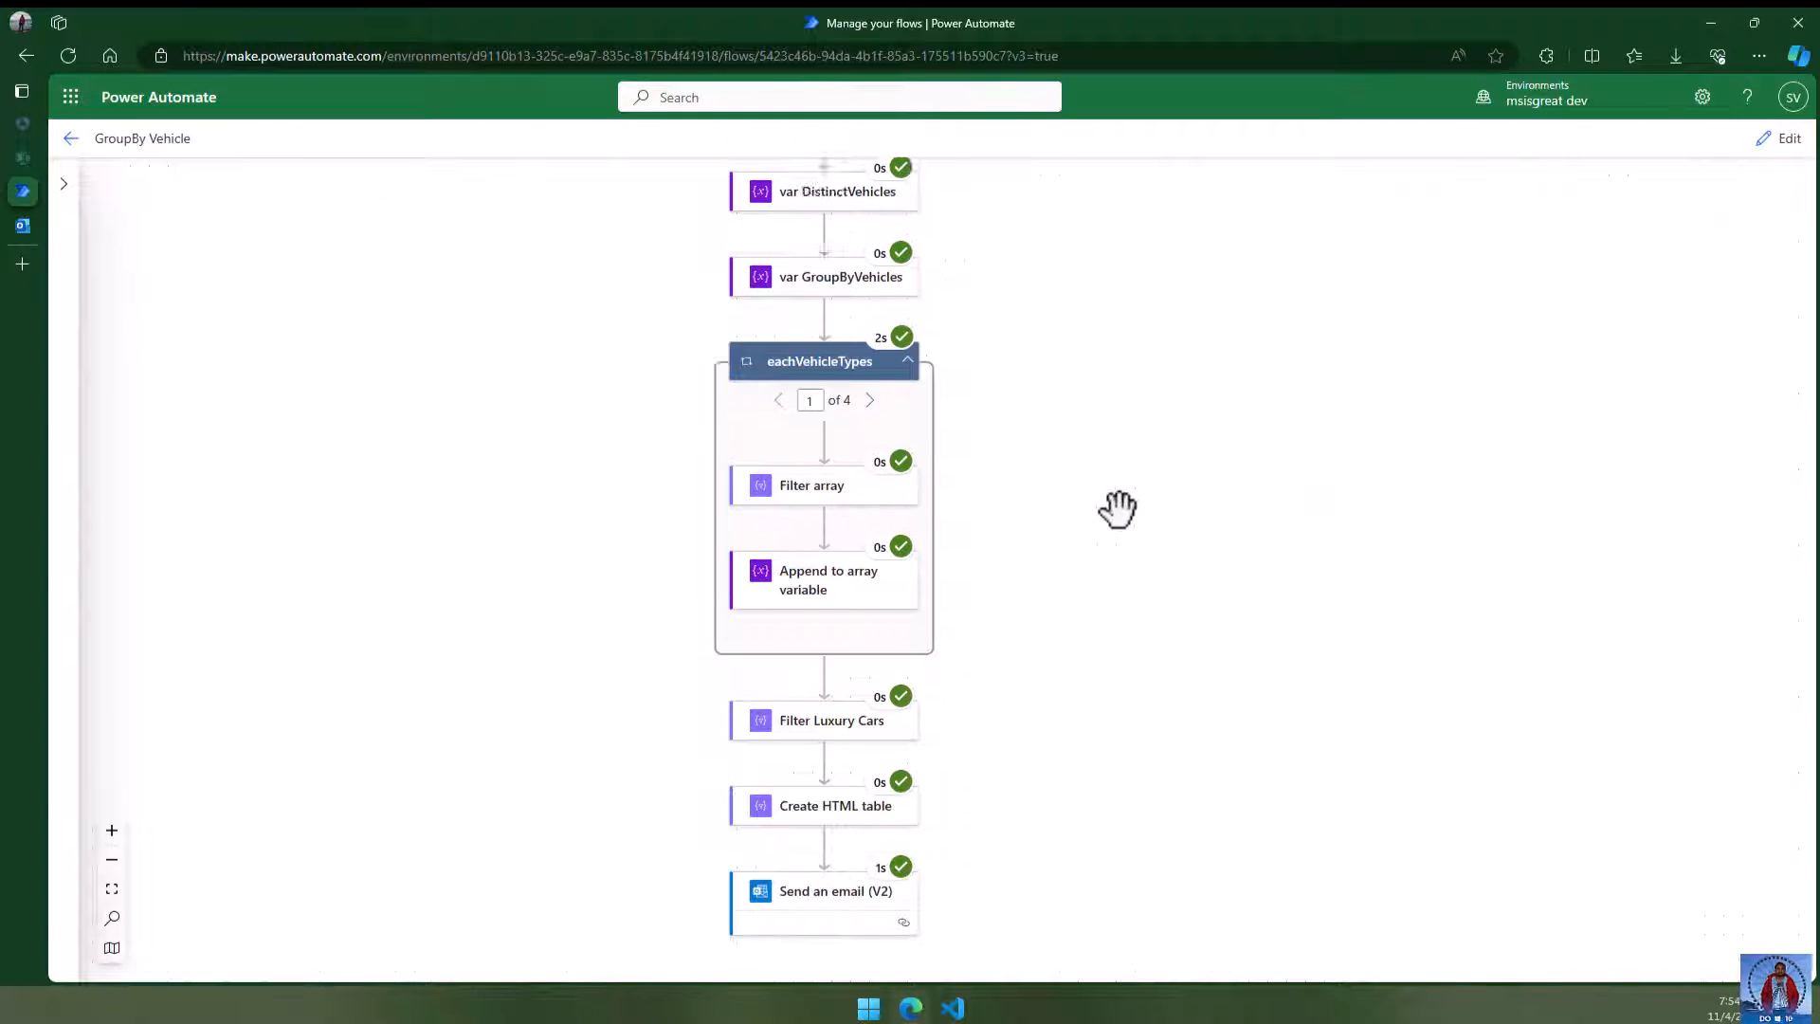
{"action": "scroll", "coordinate": [1118, 508], "scroll_direction": "up", "scroll_amount": 2}
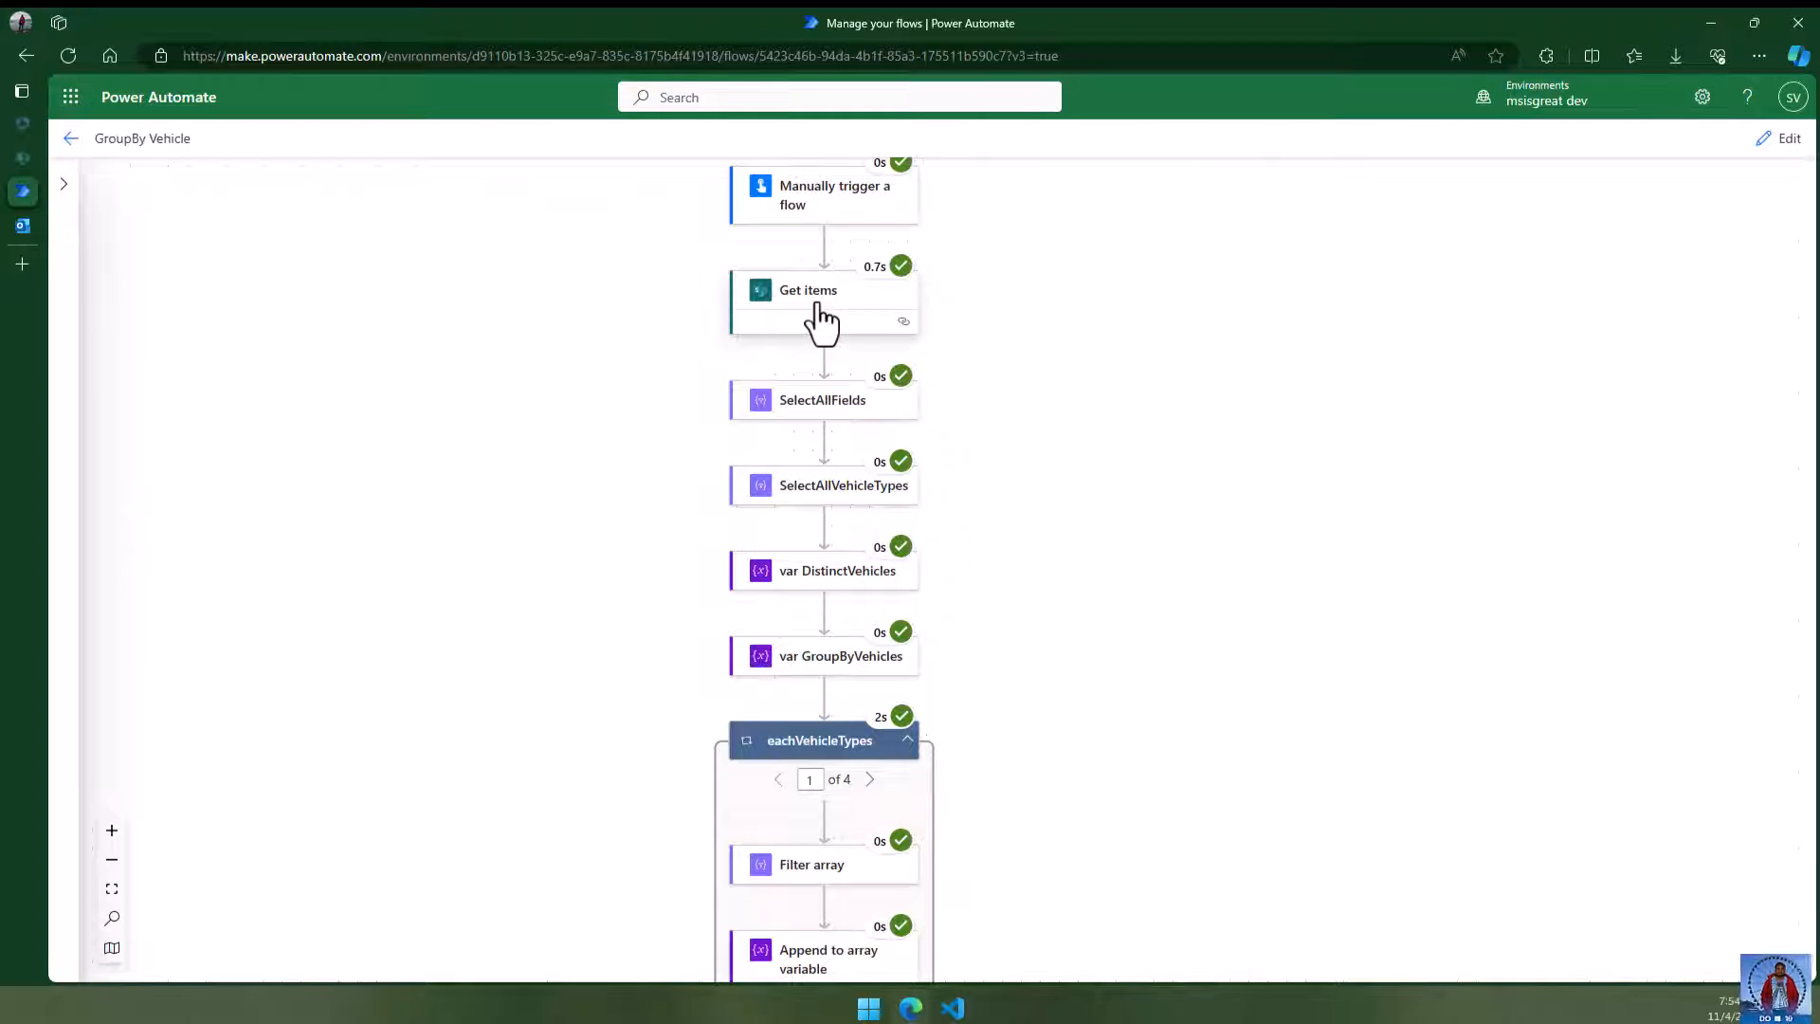
- Inspect the run inputs and outputs of the SelectAllFields and SelectAllVehicleTypes actions
{"action": "left_click", "coordinate": [905, 405]}
{"action": "scroll", "coordinate": [1166, 493], "scroll_direction": "down", "scroll_amount": 1}
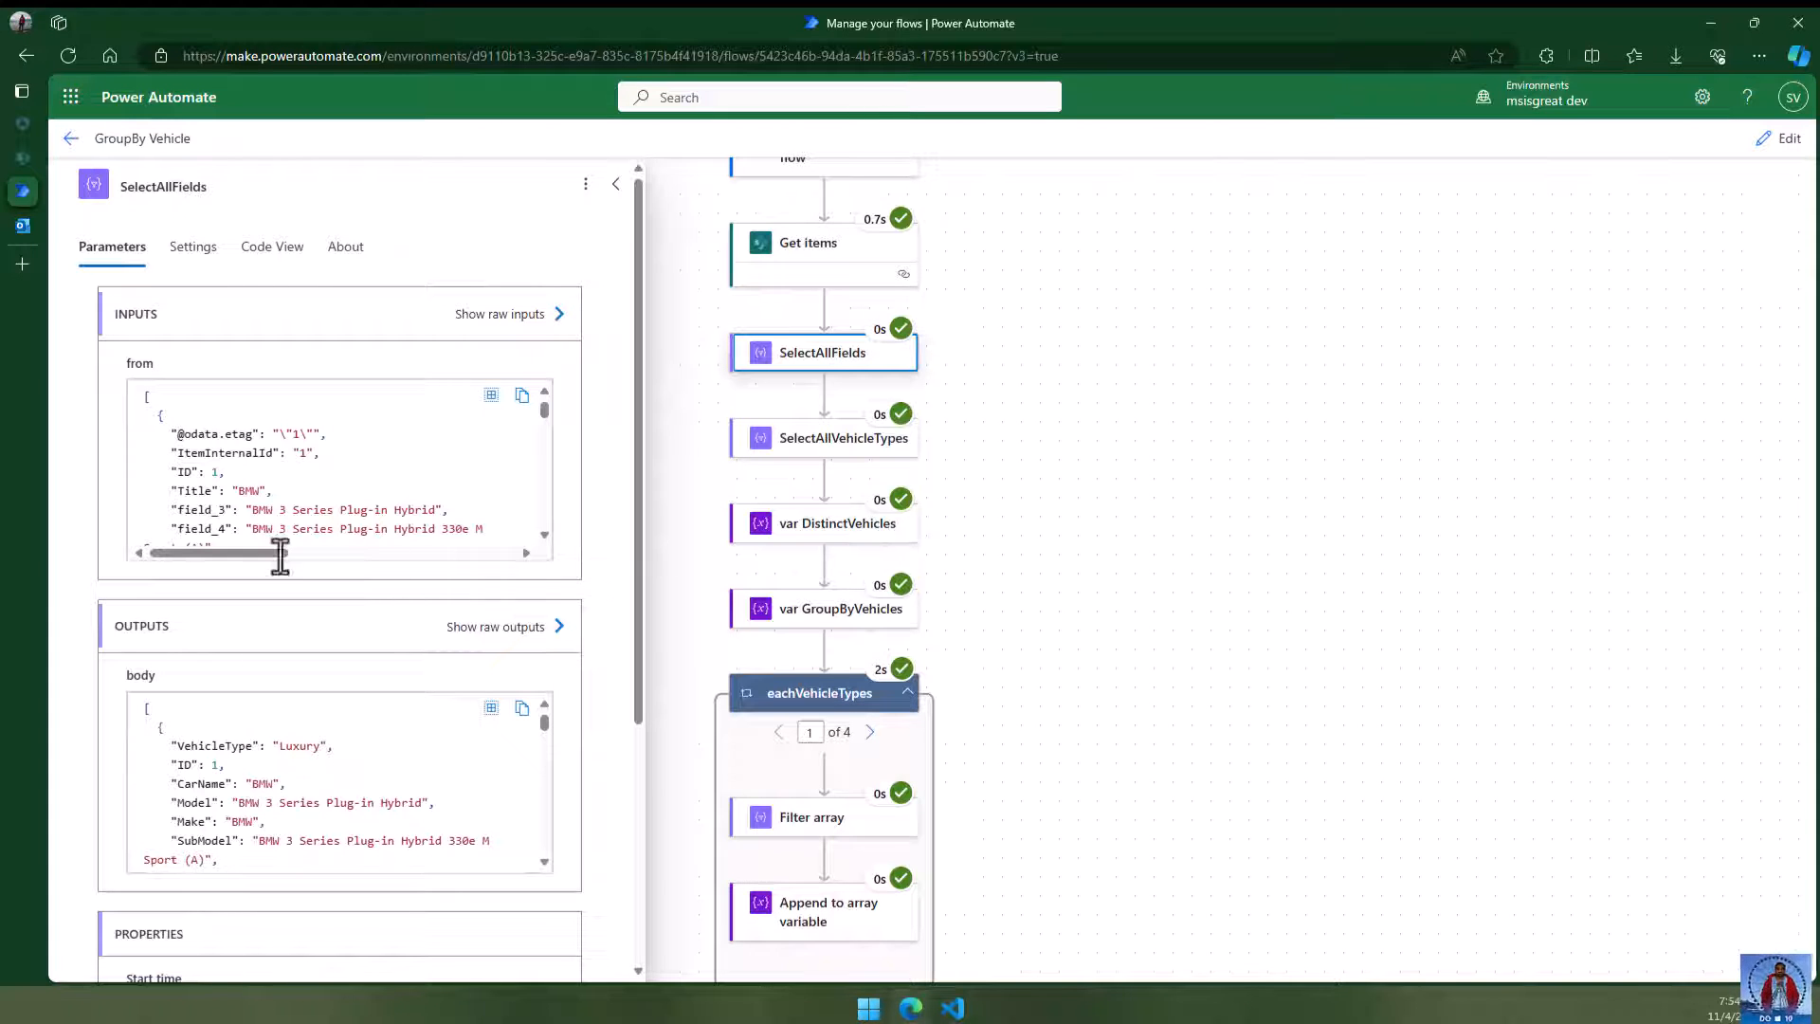
{"action": "left_click_drag", "start_coordinate": [171, 745], "coordinate": [265, 802]}
{"action": "left_click", "coordinate": [1090, 516]}
{"action": "left_click", "coordinate": [834, 451]}
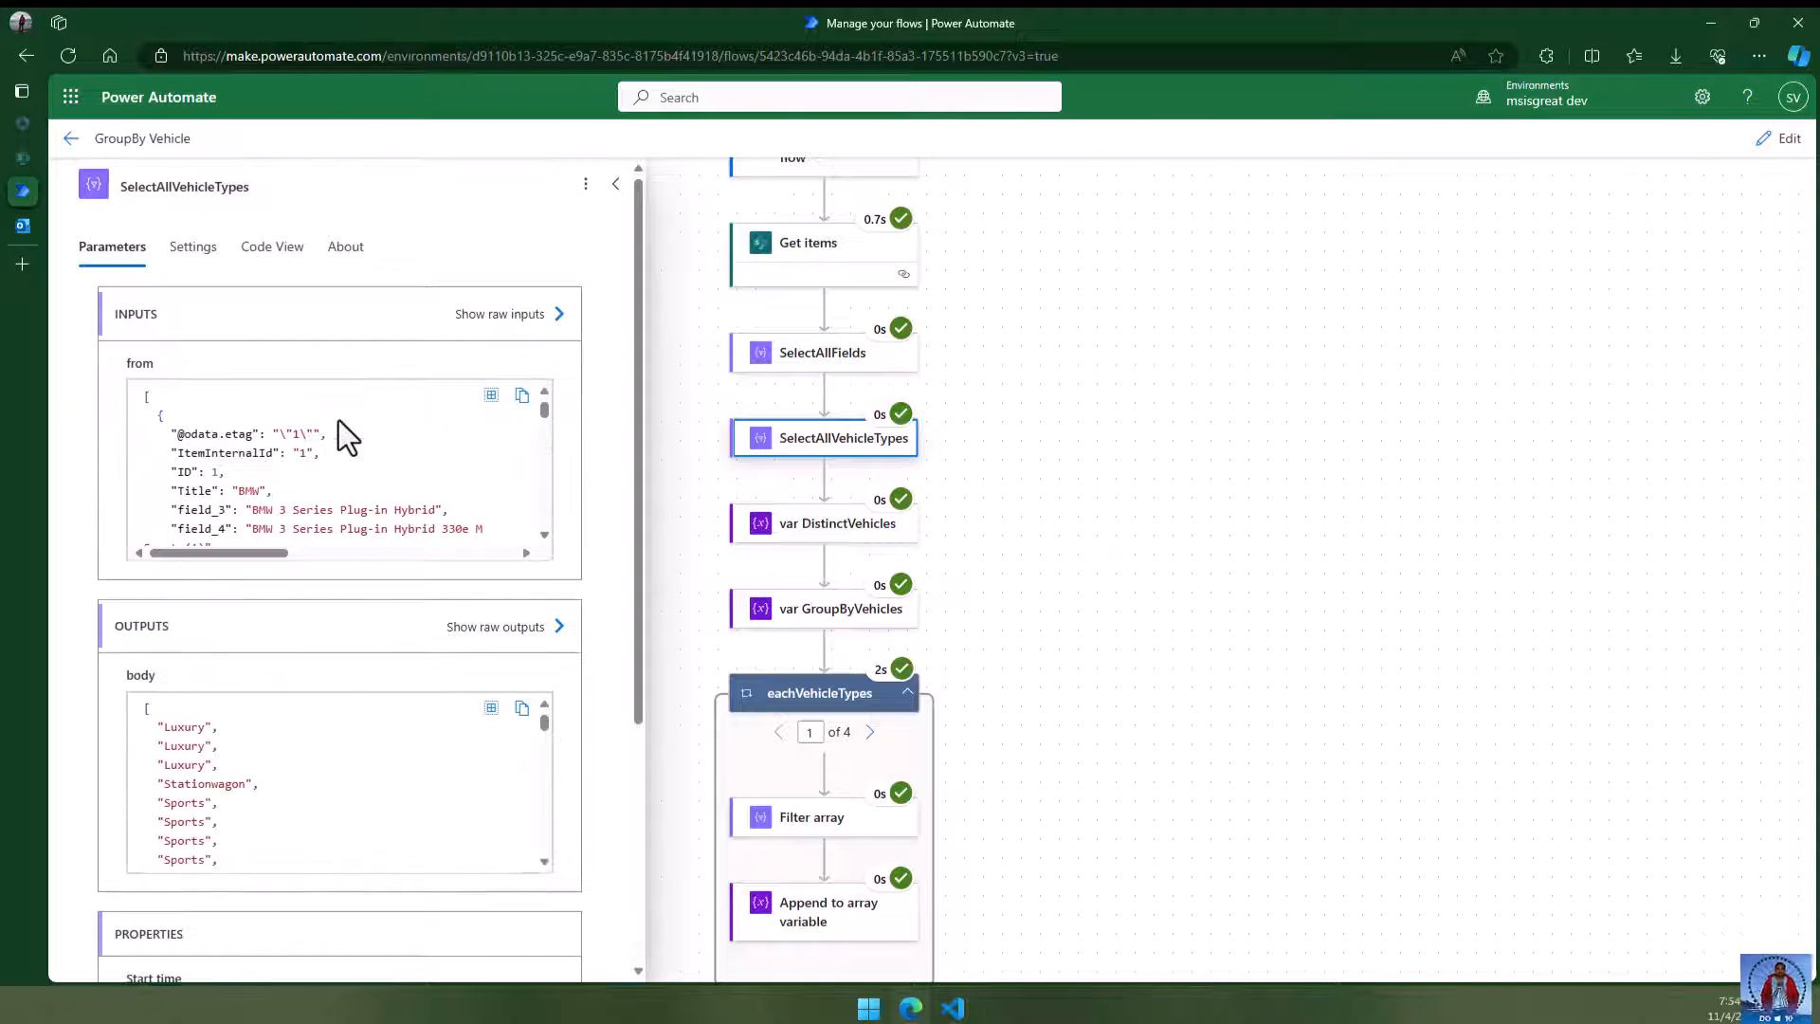
{"action": "scroll", "coordinate": [248, 758], "scroll_direction": "down", "scroll_amount": 5}
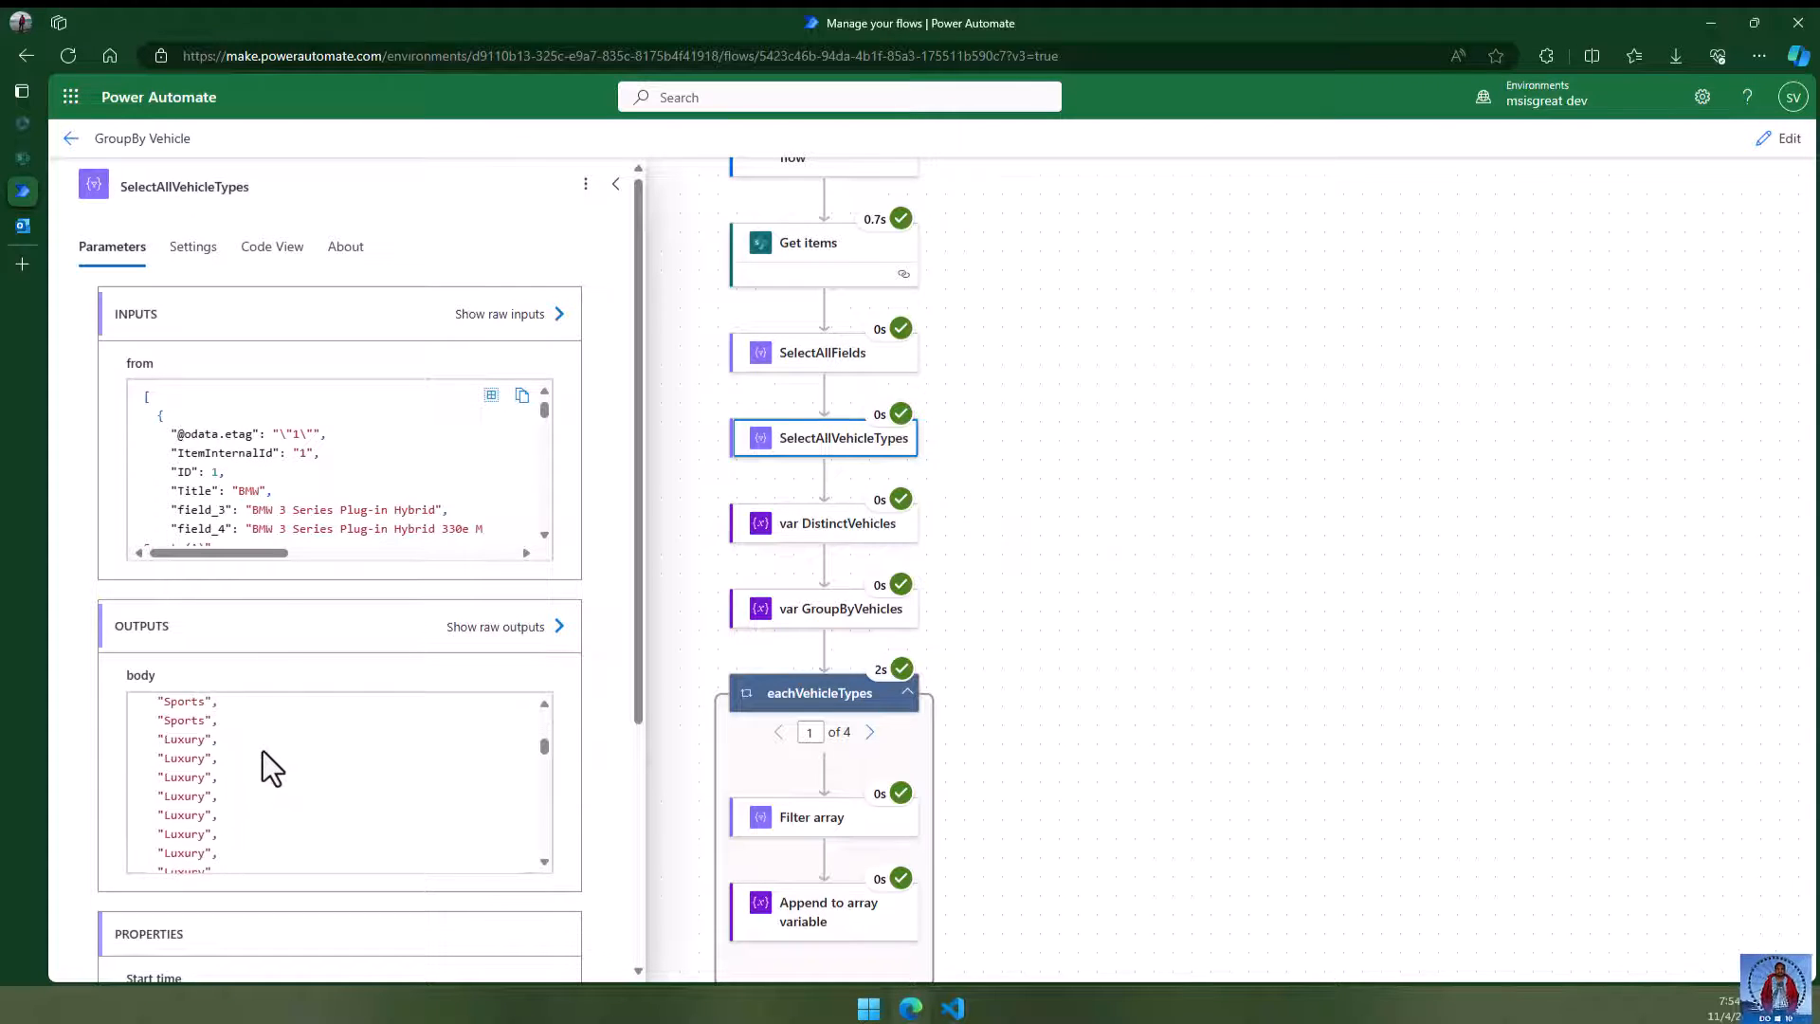
{"action": "scroll", "coordinate": [275, 748], "scroll_direction": "down", "scroll_amount": 3}
{"action": "left_click", "coordinate": [965, 556]}
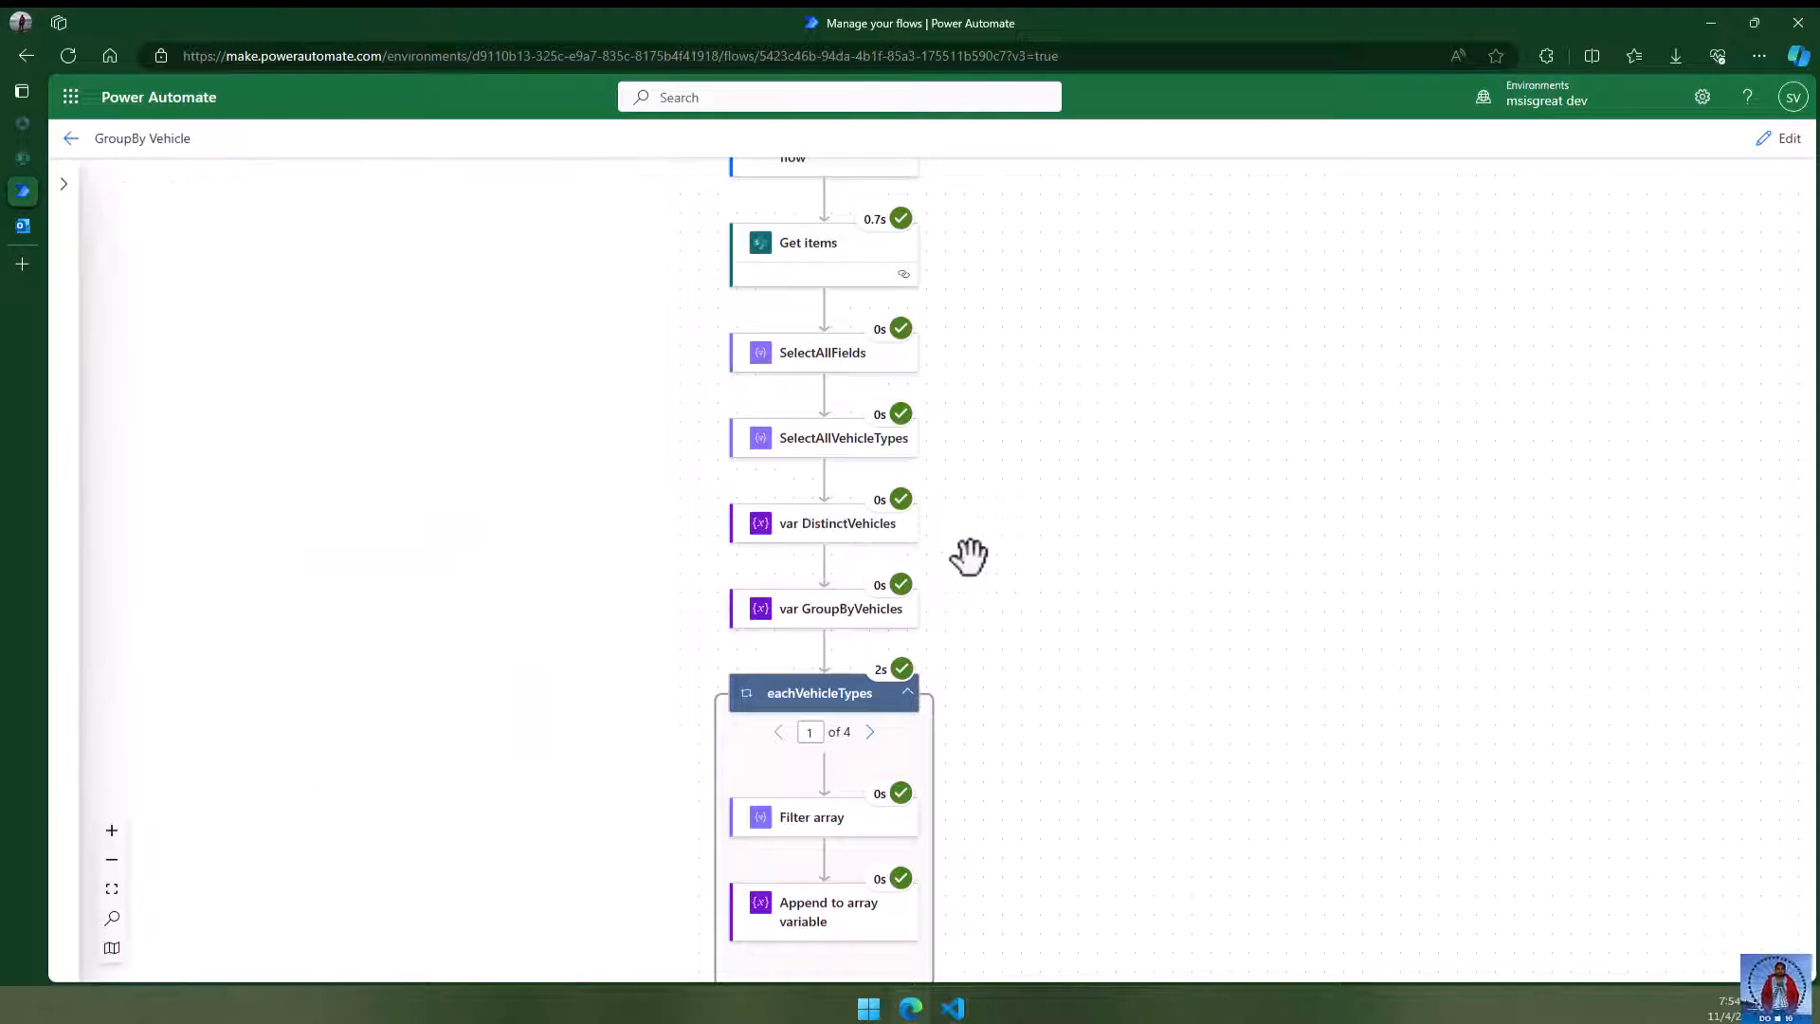
- Inspect the array value stored by the var DistinctVehicles action and close its details
{"action": "left_click", "coordinate": [813, 545]}
{"action": "scroll", "coordinate": [285, 489], "scroll_direction": "down", "scroll_amount": 1}
{"action": "scroll", "coordinate": [303, 489], "scroll_direction": "up", "scroll_amount": 2}
{"action": "scroll", "coordinate": [303, 489], "scroll_direction": "down", "scroll_amount": 2}
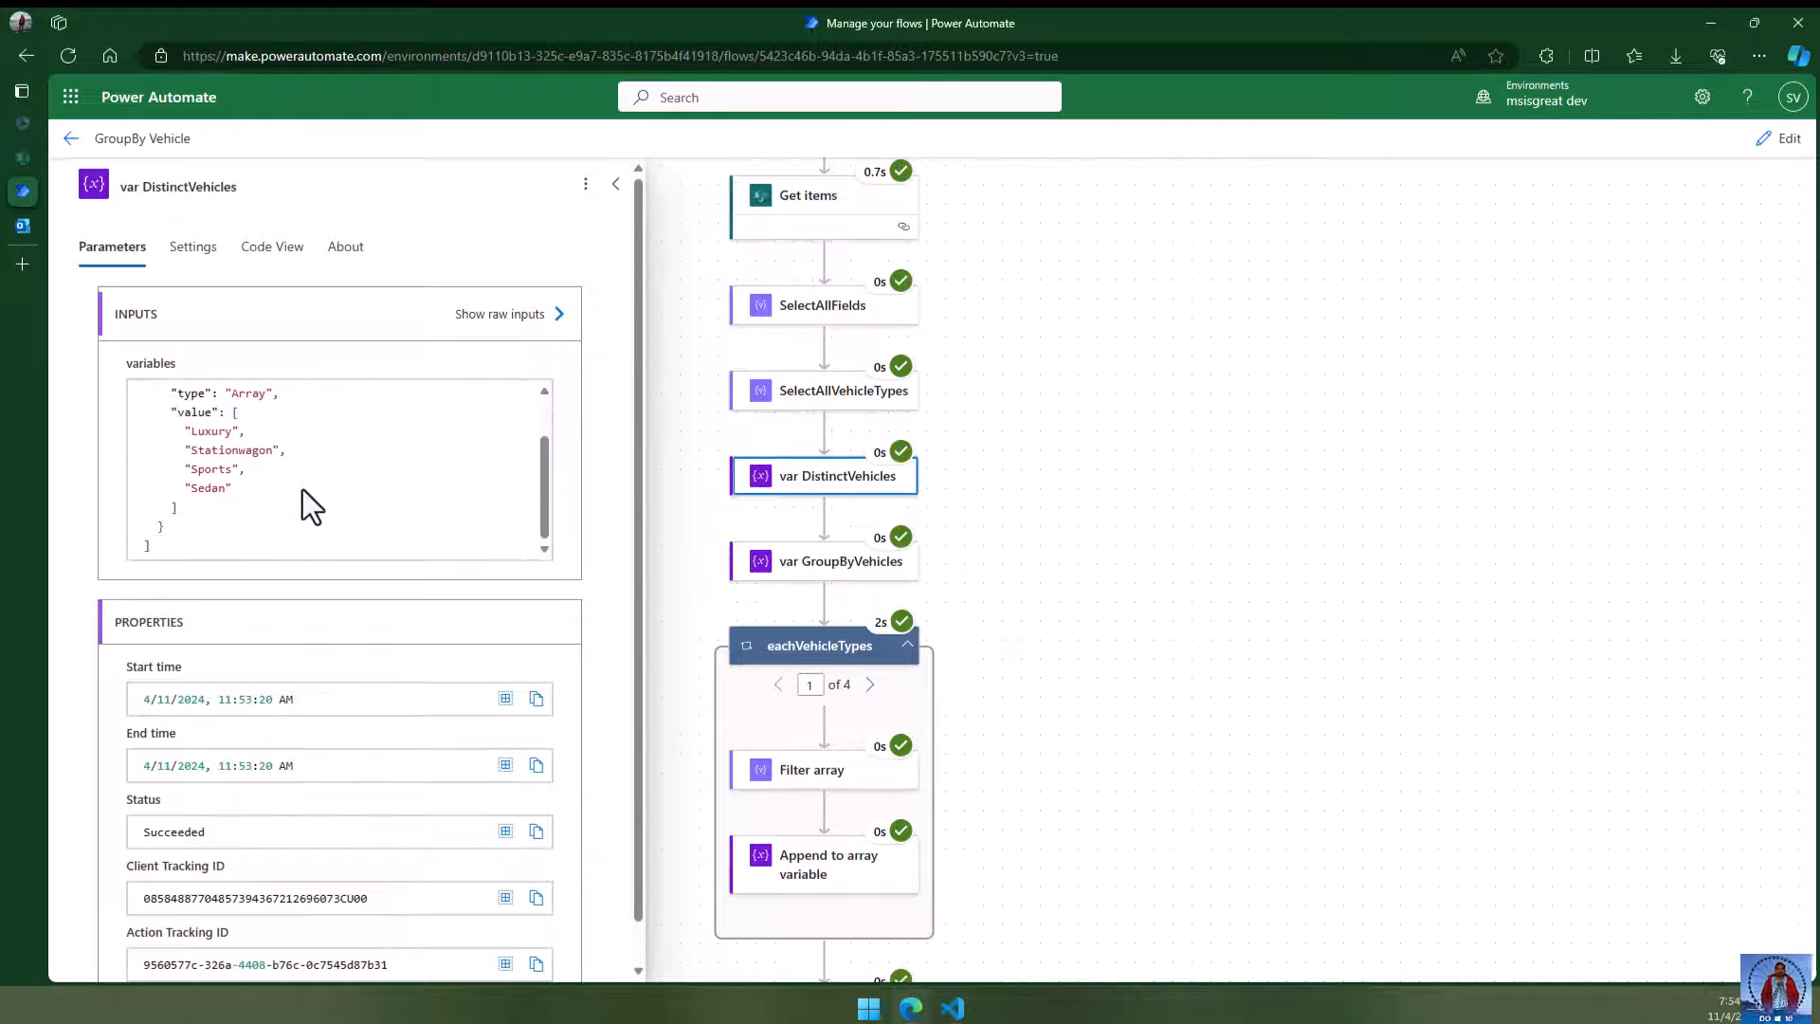
{"action": "scroll", "coordinate": [303, 489], "scroll_direction": "up", "scroll_amount": 1}
{"action": "left_click", "coordinate": [1028, 645]}
- Inspect the run details of Filter array and Append to array variable inside the eachVehicleTypes loop
{"action": "scroll", "coordinate": [1029, 645], "scroll_direction": "down", "scroll_amount": 2}
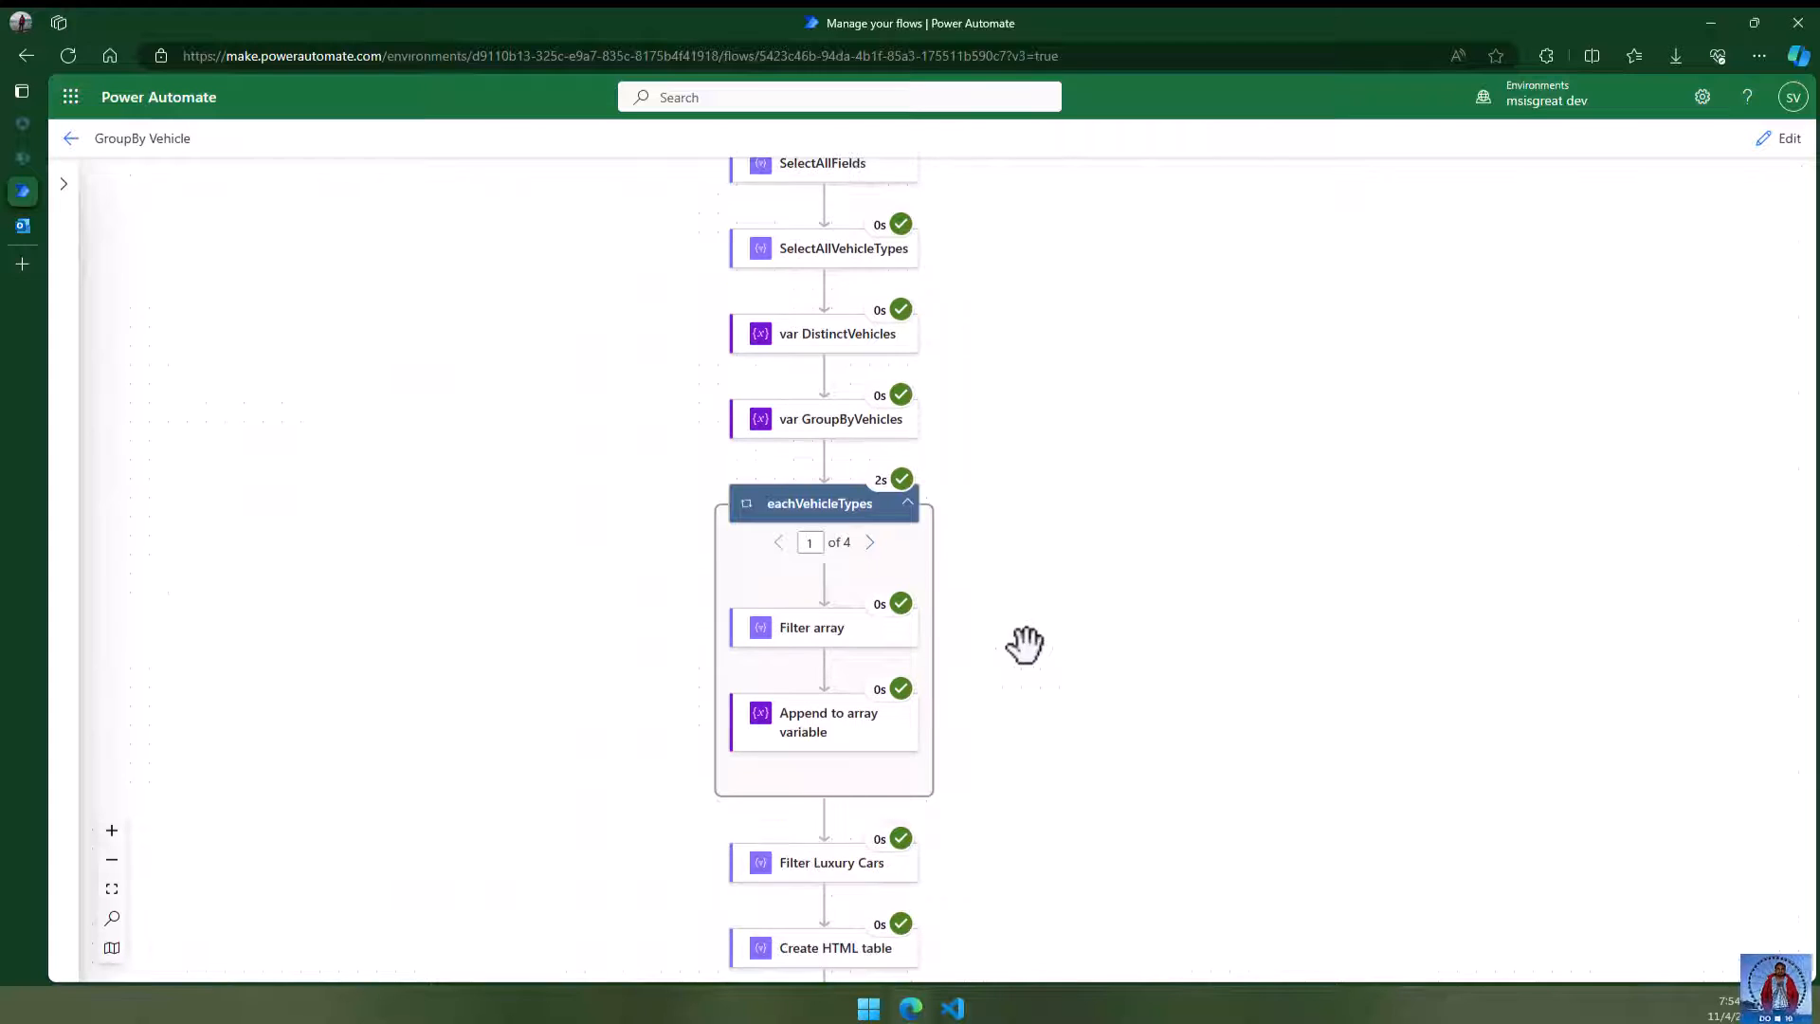
{"action": "scroll", "coordinate": [1129, 694], "scroll_direction": "down", "scroll_amount": 2}
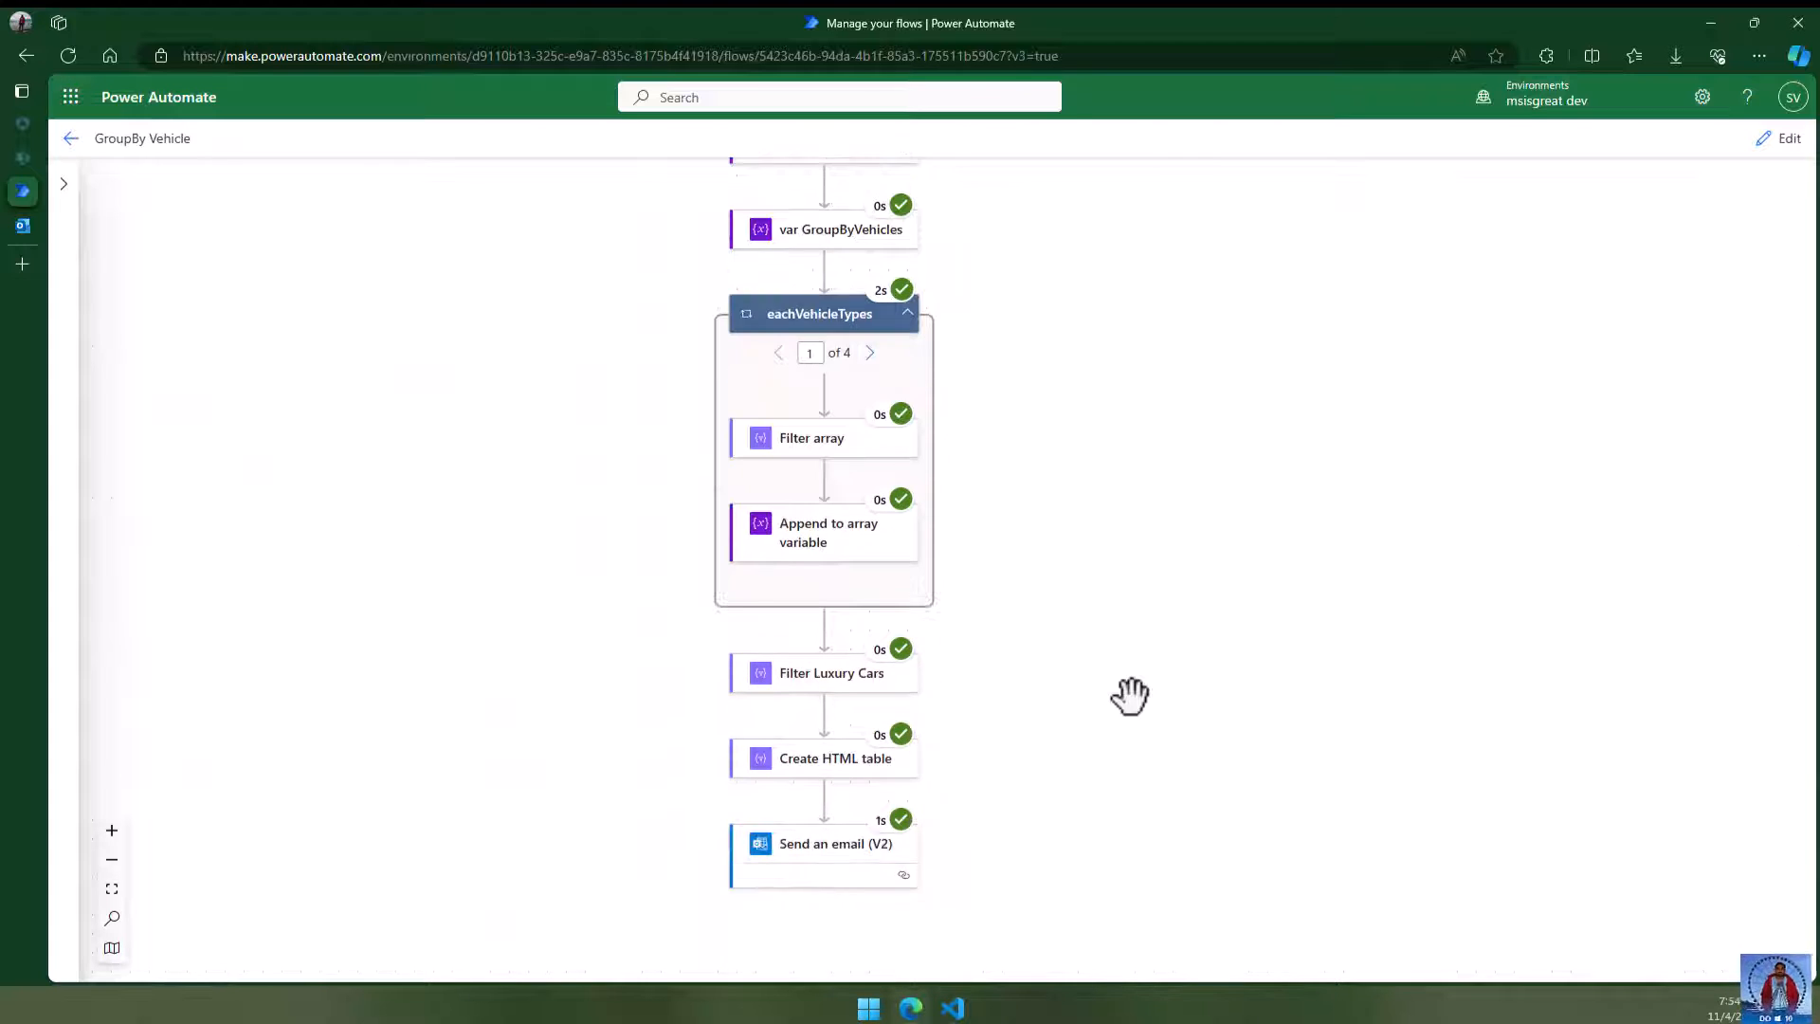
{"action": "left_click", "coordinate": [844, 441]}
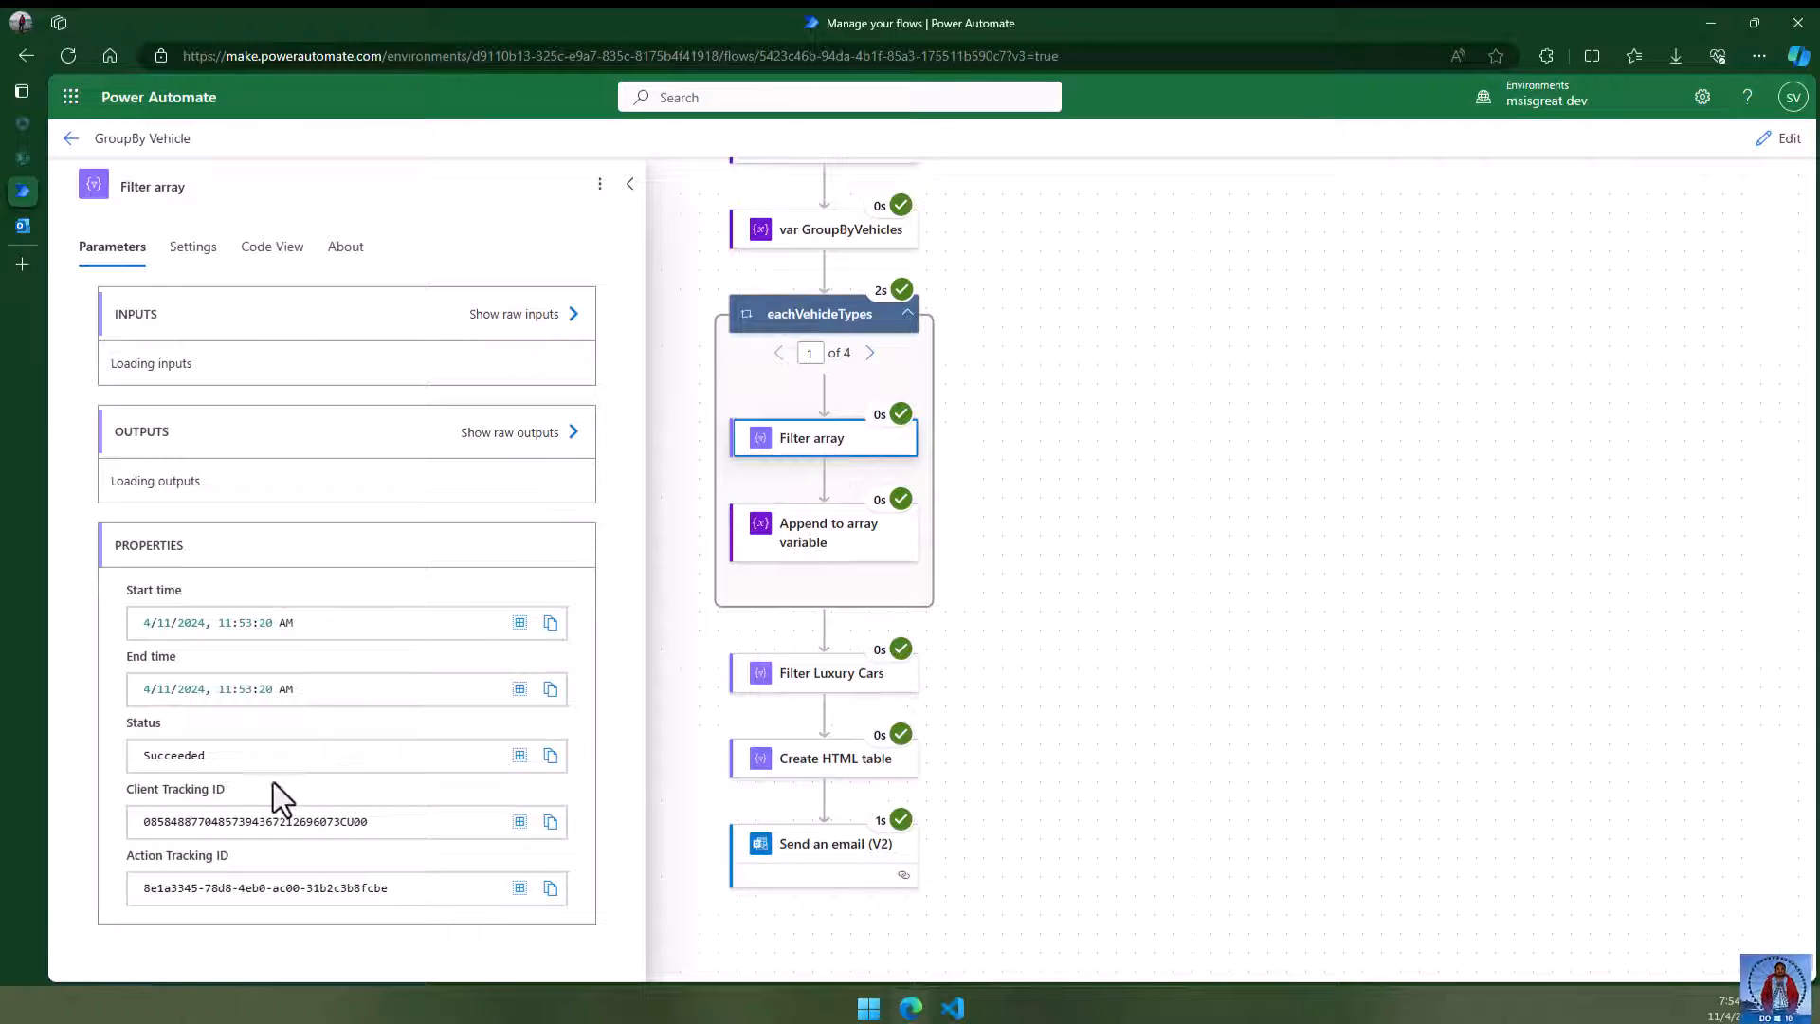
{"action": "scroll", "coordinate": [366, 474], "scroll_direction": "down", "scroll_amount": 1}
{"action": "scroll", "coordinate": [366, 473], "scroll_direction": "up", "scroll_amount": 1}
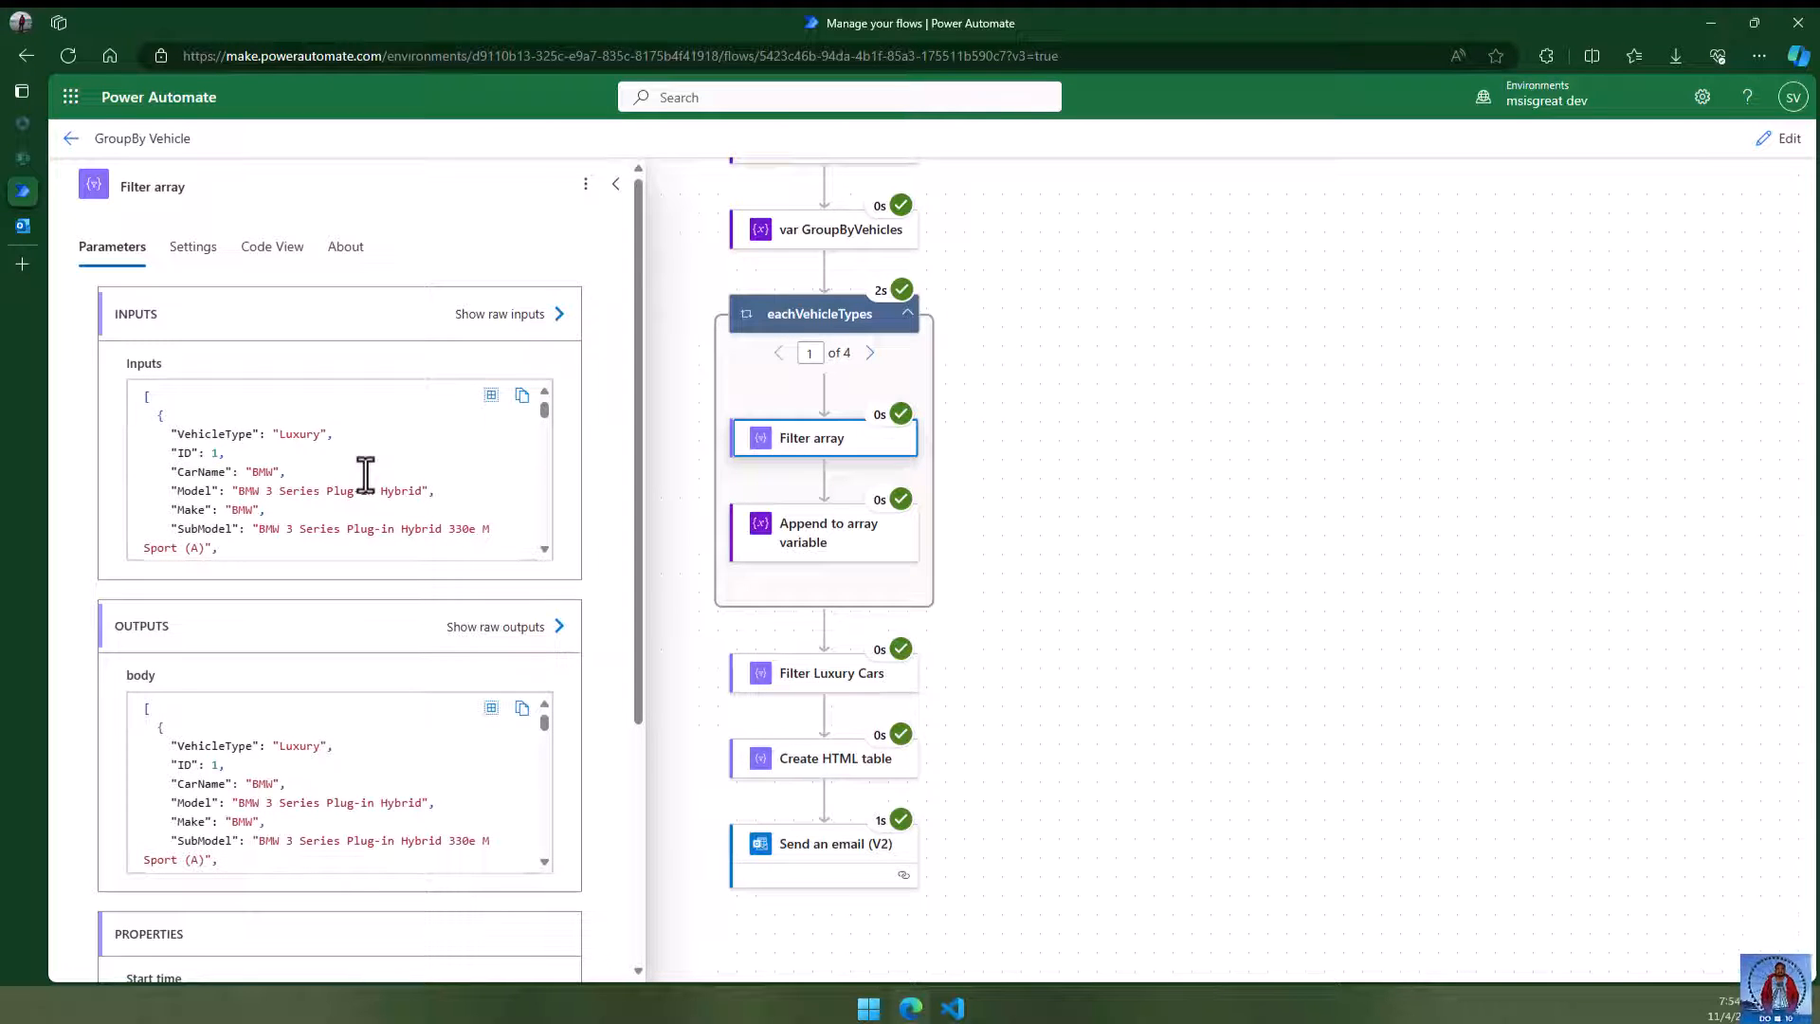
{"action": "left_click", "coordinate": [841, 557]}
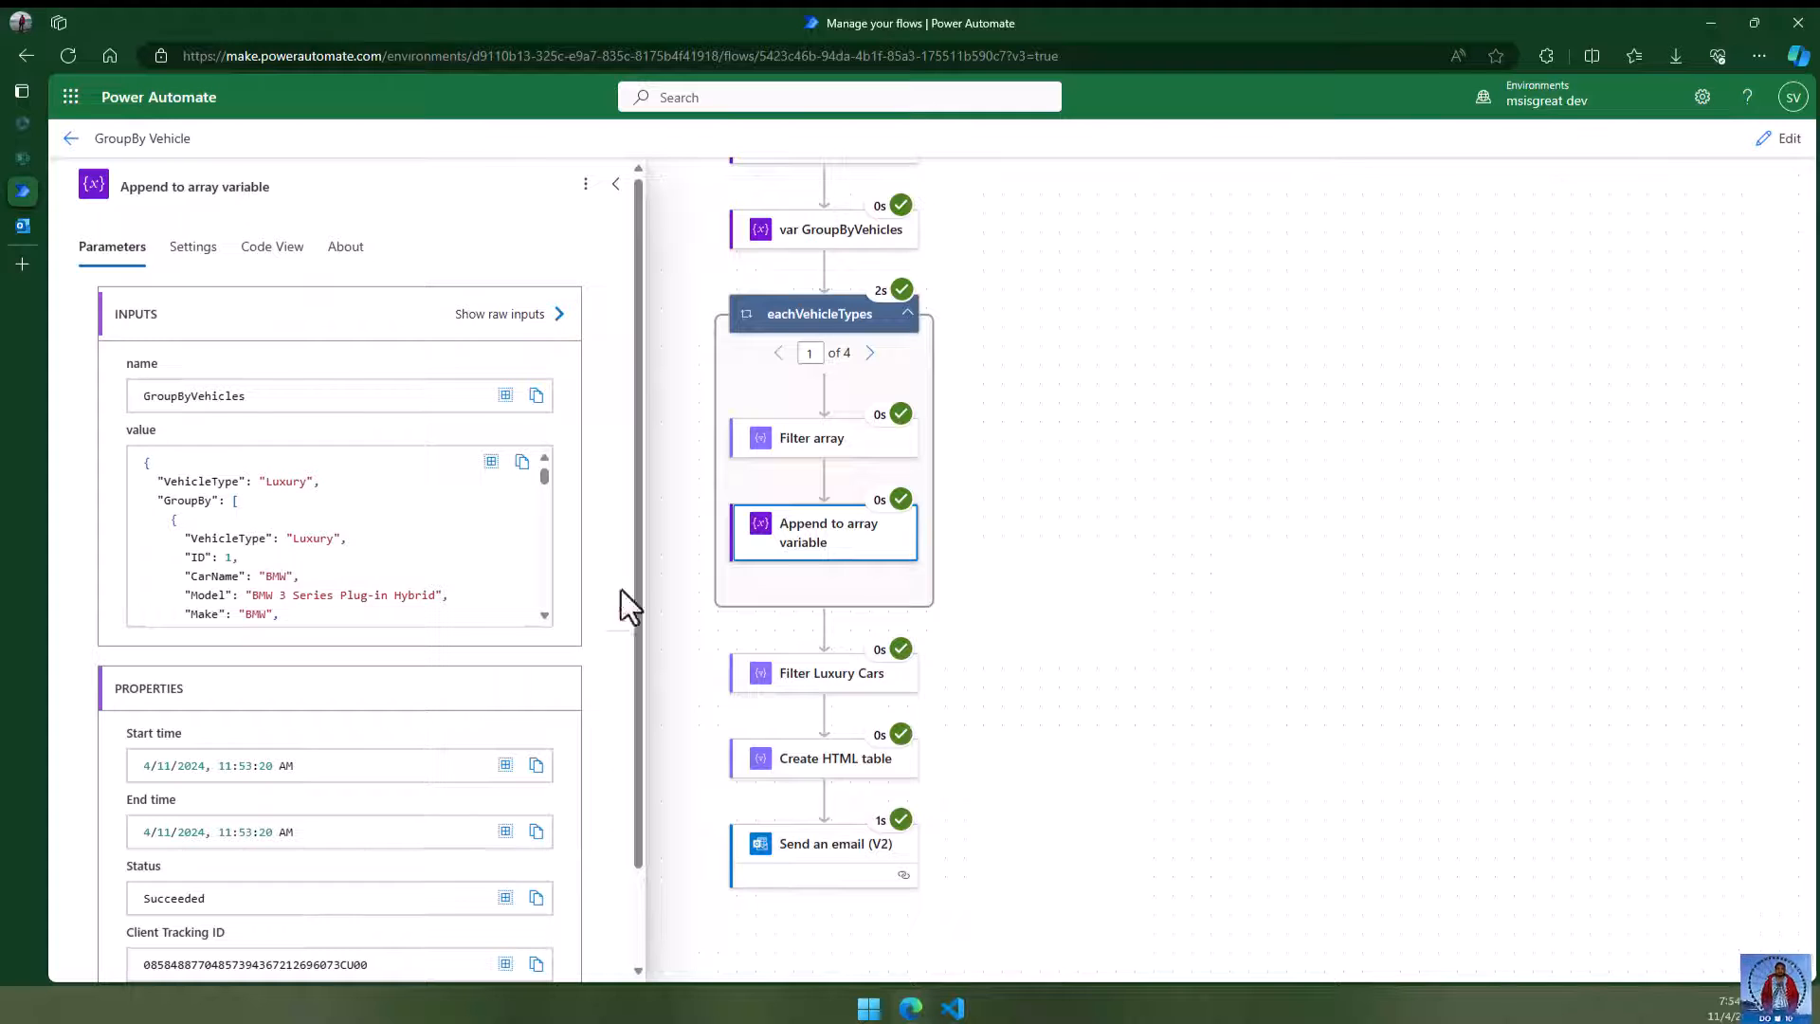
{"action": "left_click", "coordinate": [1057, 601]}
- Examine the Filter Luxury Cars action's input array and output body in the run details
{"action": "scroll", "coordinate": [1058, 600], "scroll_direction": "down", "scroll_amount": 3}
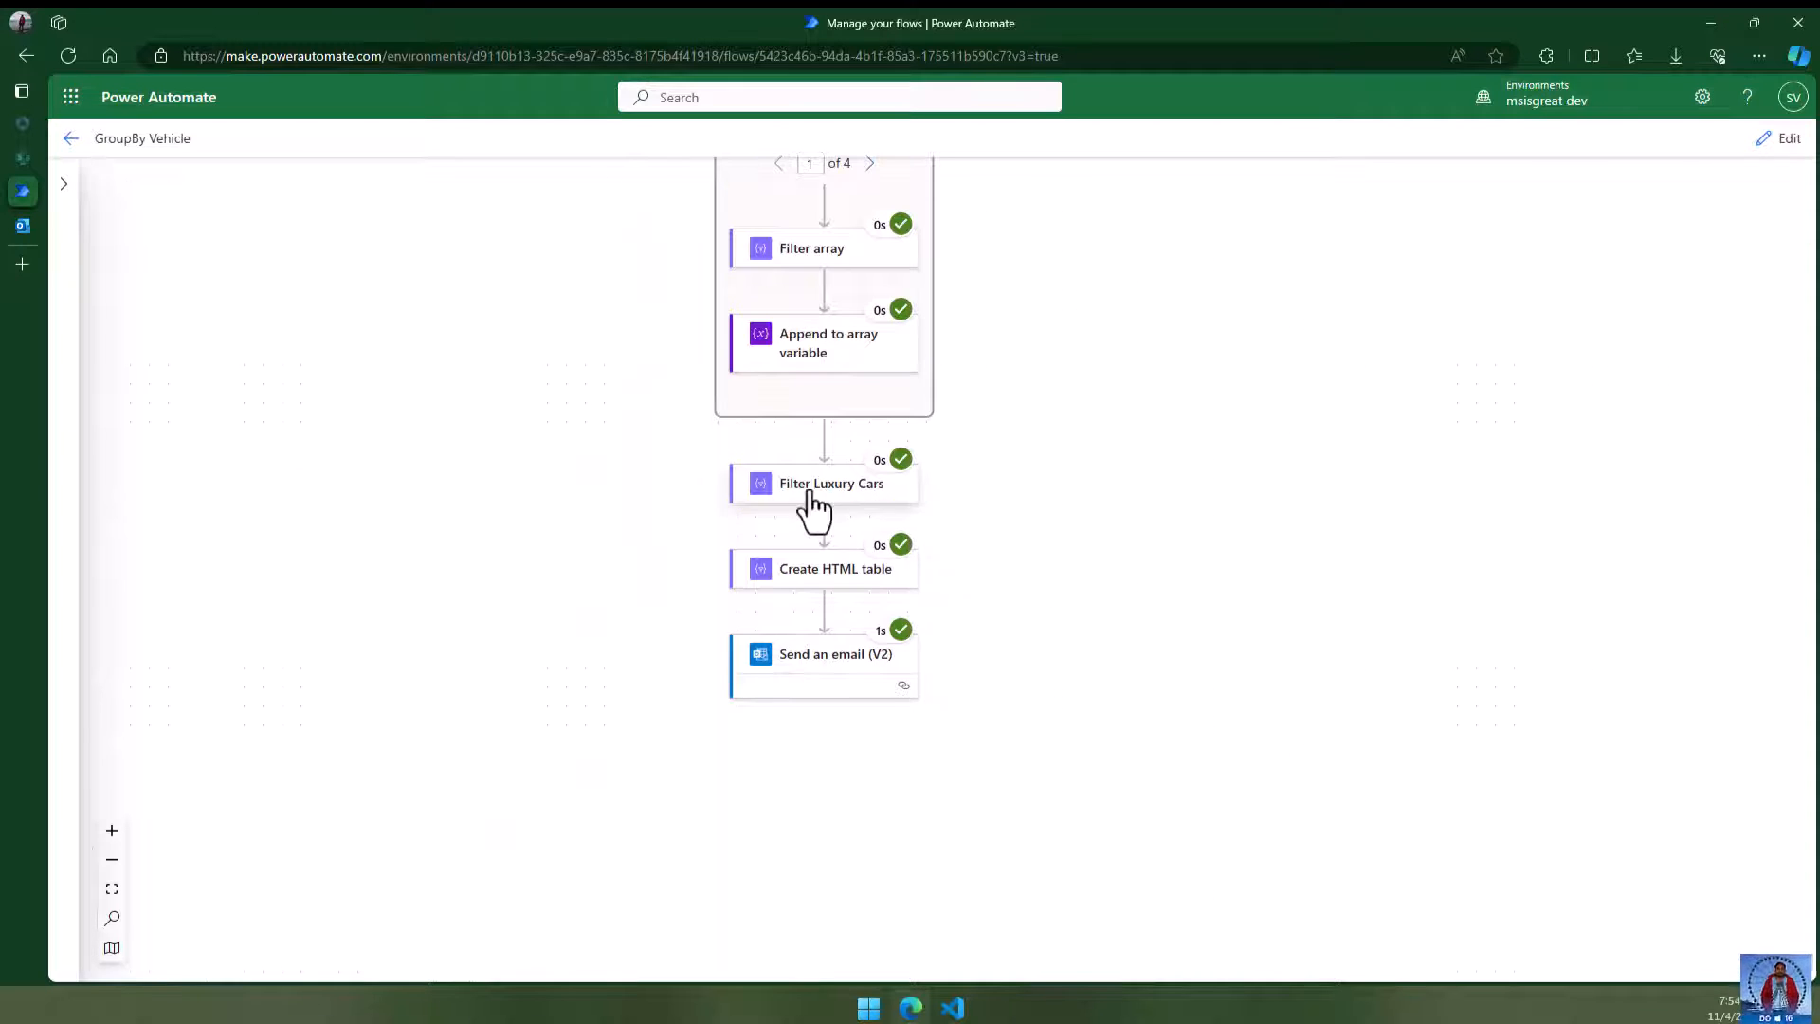
{"action": "left_click", "coordinate": [808, 491]}
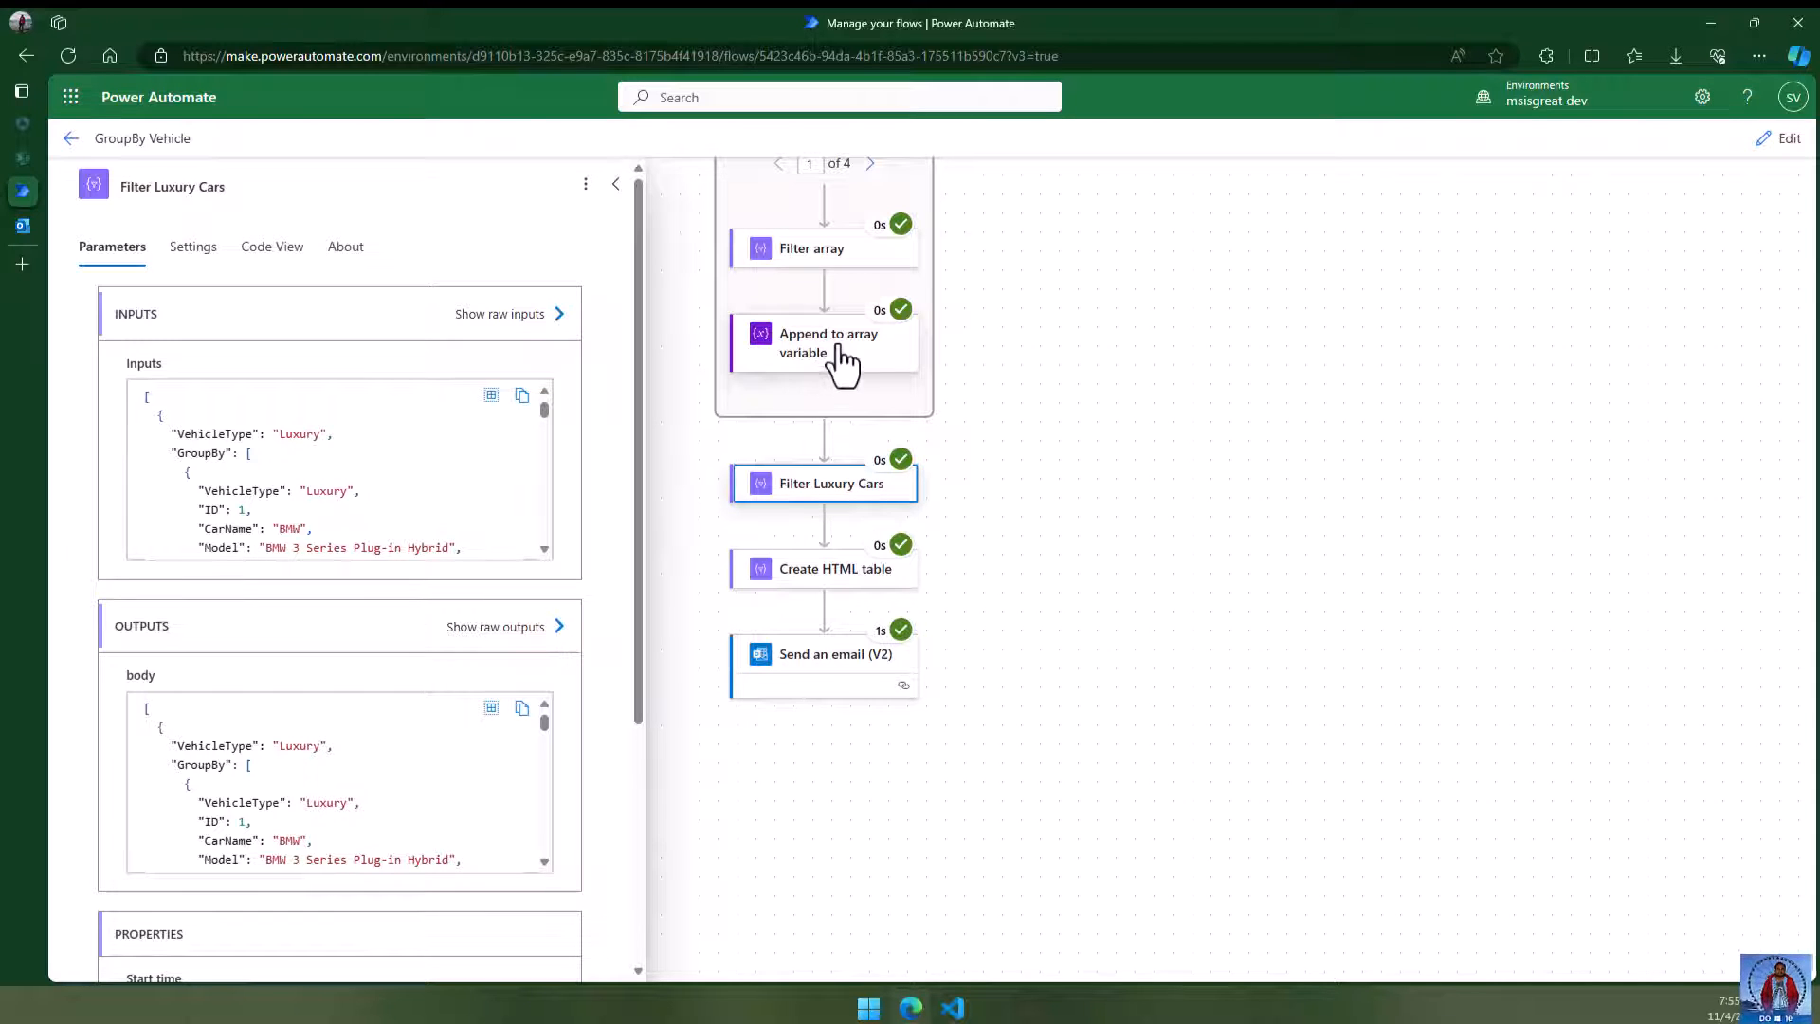
{"action": "double_click", "coordinate": [146, 396]}
{"action": "scroll", "coordinate": [995, 420], "scroll_direction": "up", "scroll_amount": 3}
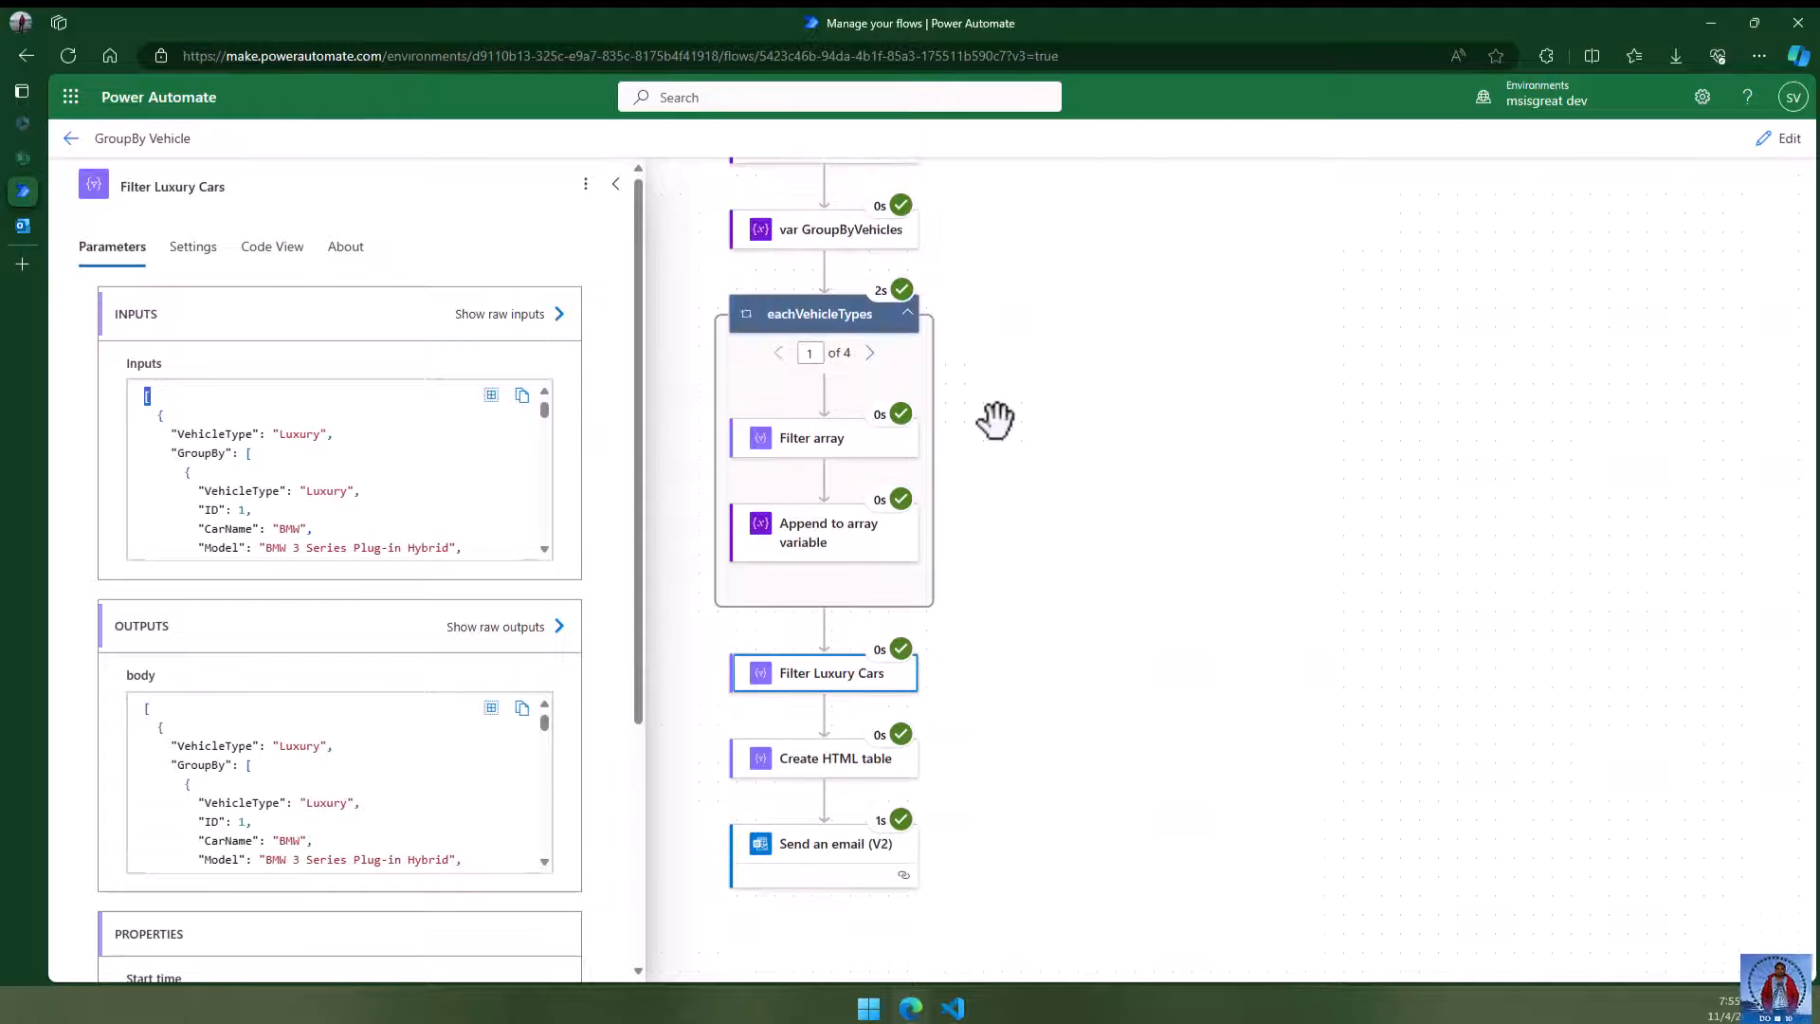
{"action": "scroll", "coordinate": [996, 420], "scroll_direction": "up", "scroll_amount": 1}
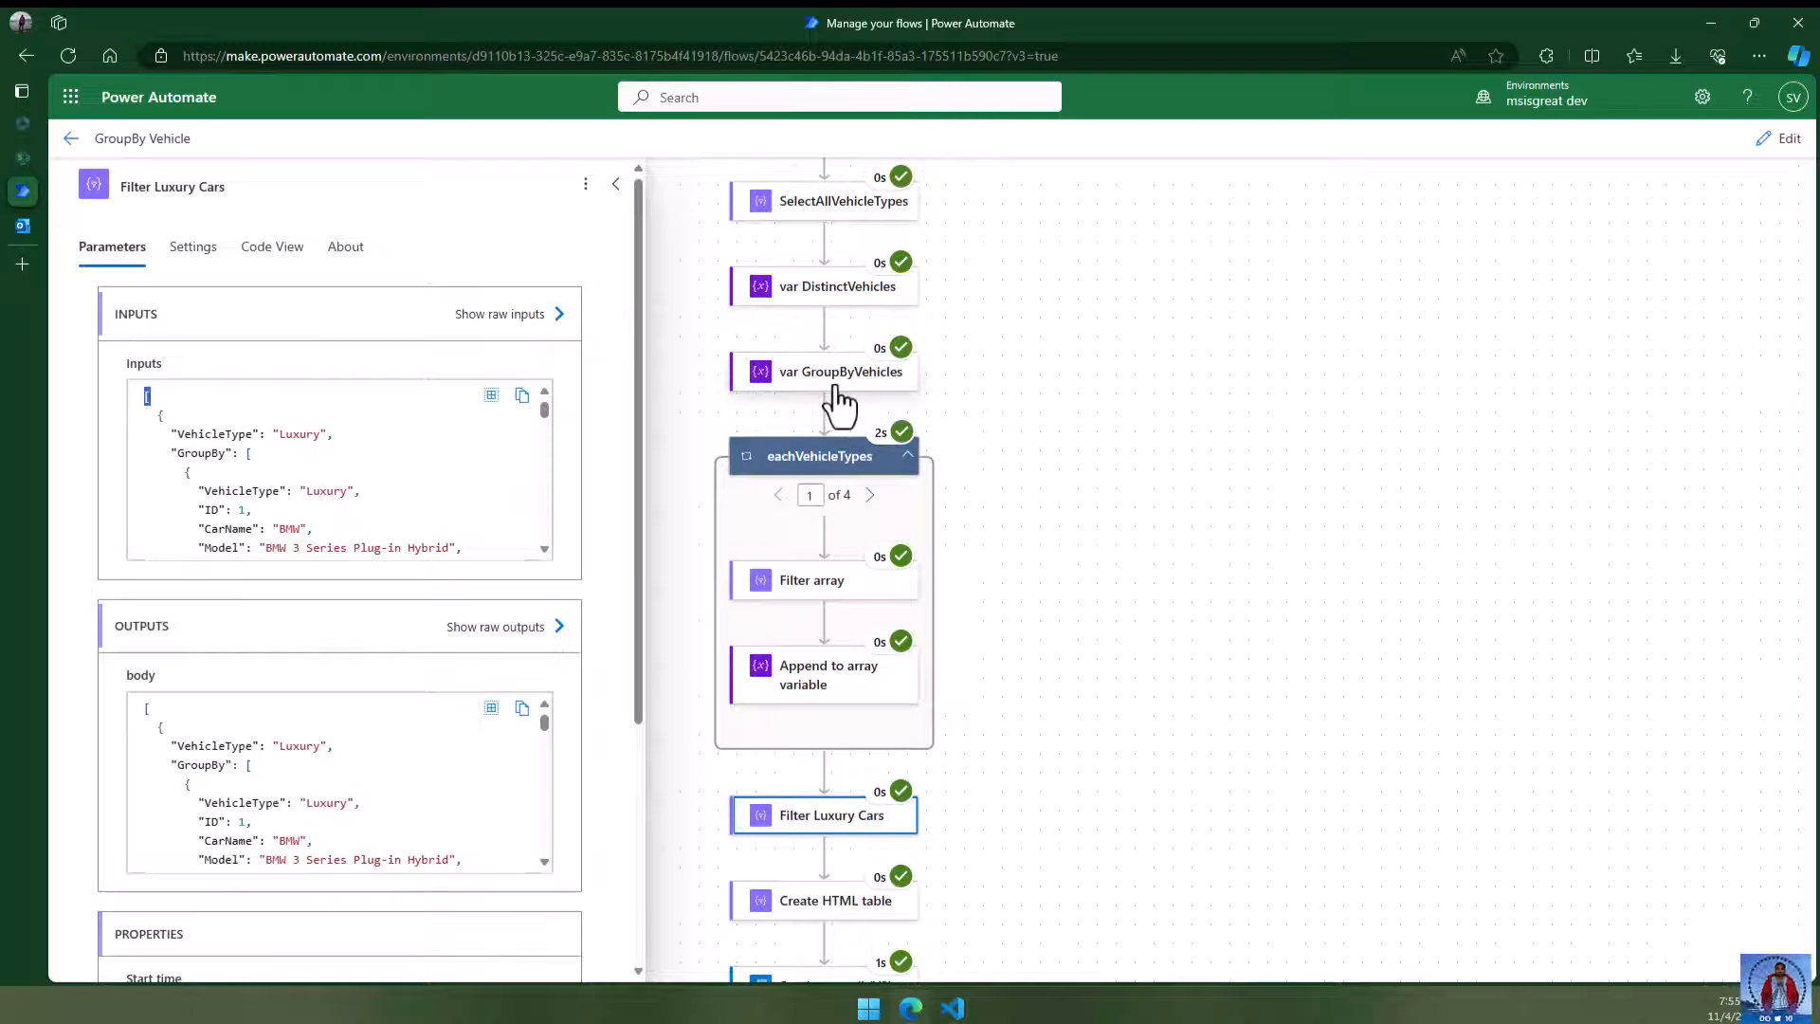
{"action": "scroll", "coordinate": [373, 435], "scroll_direction": "down", "scroll_amount": 6}
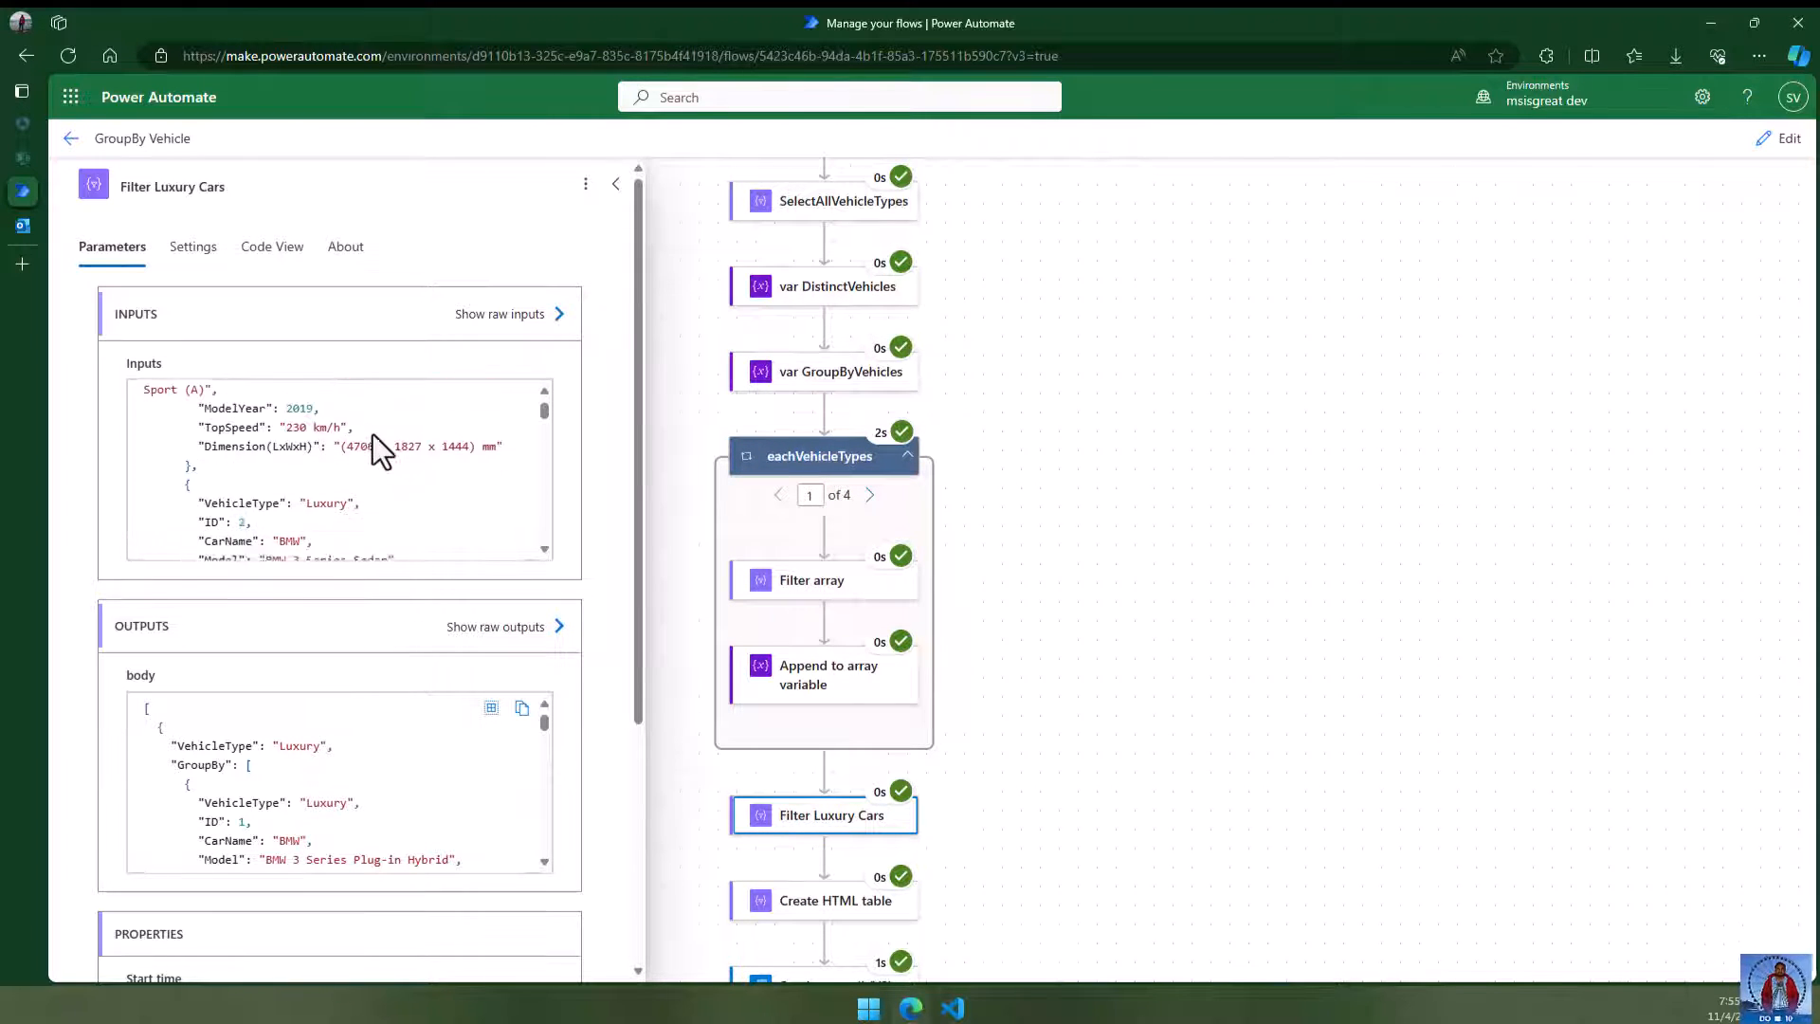
{"action": "scroll", "coordinate": [372, 434], "scroll_direction": "down", "scroll_amount": 5}
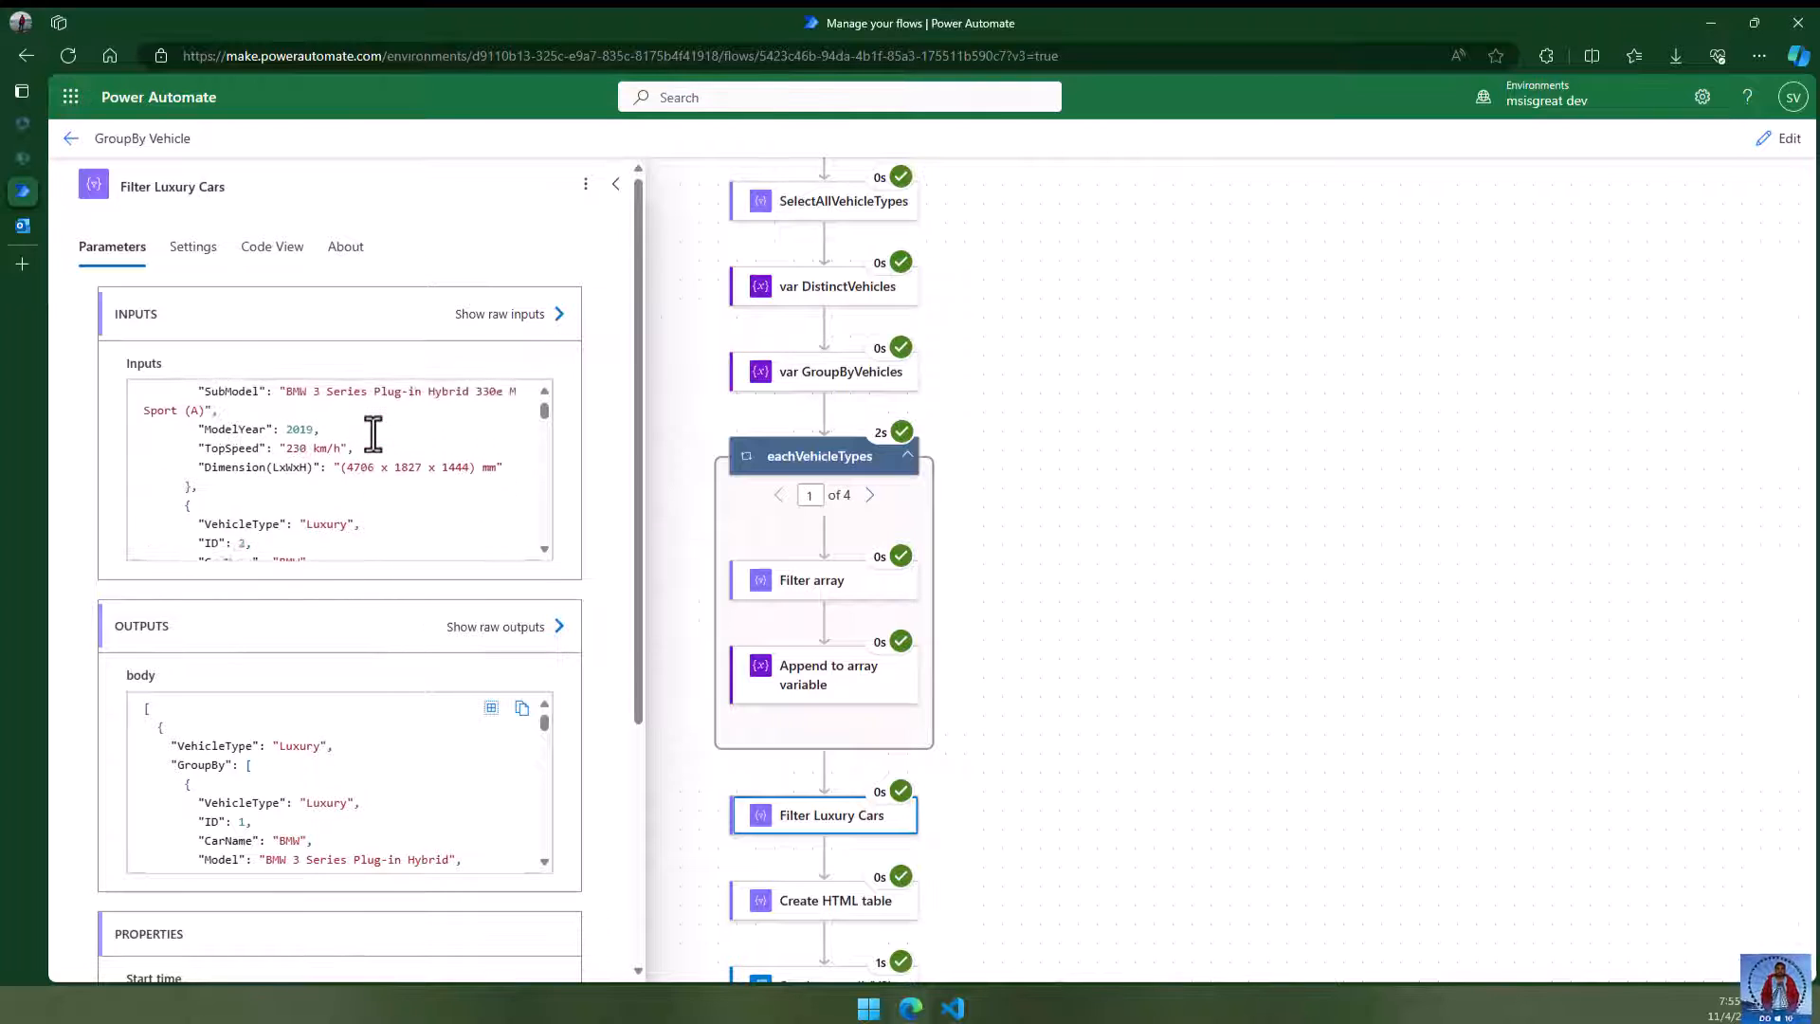
{"action": "scroll", "coordinate": [373, 434], "scroll_direction": "up", "scroll_amount": 10}
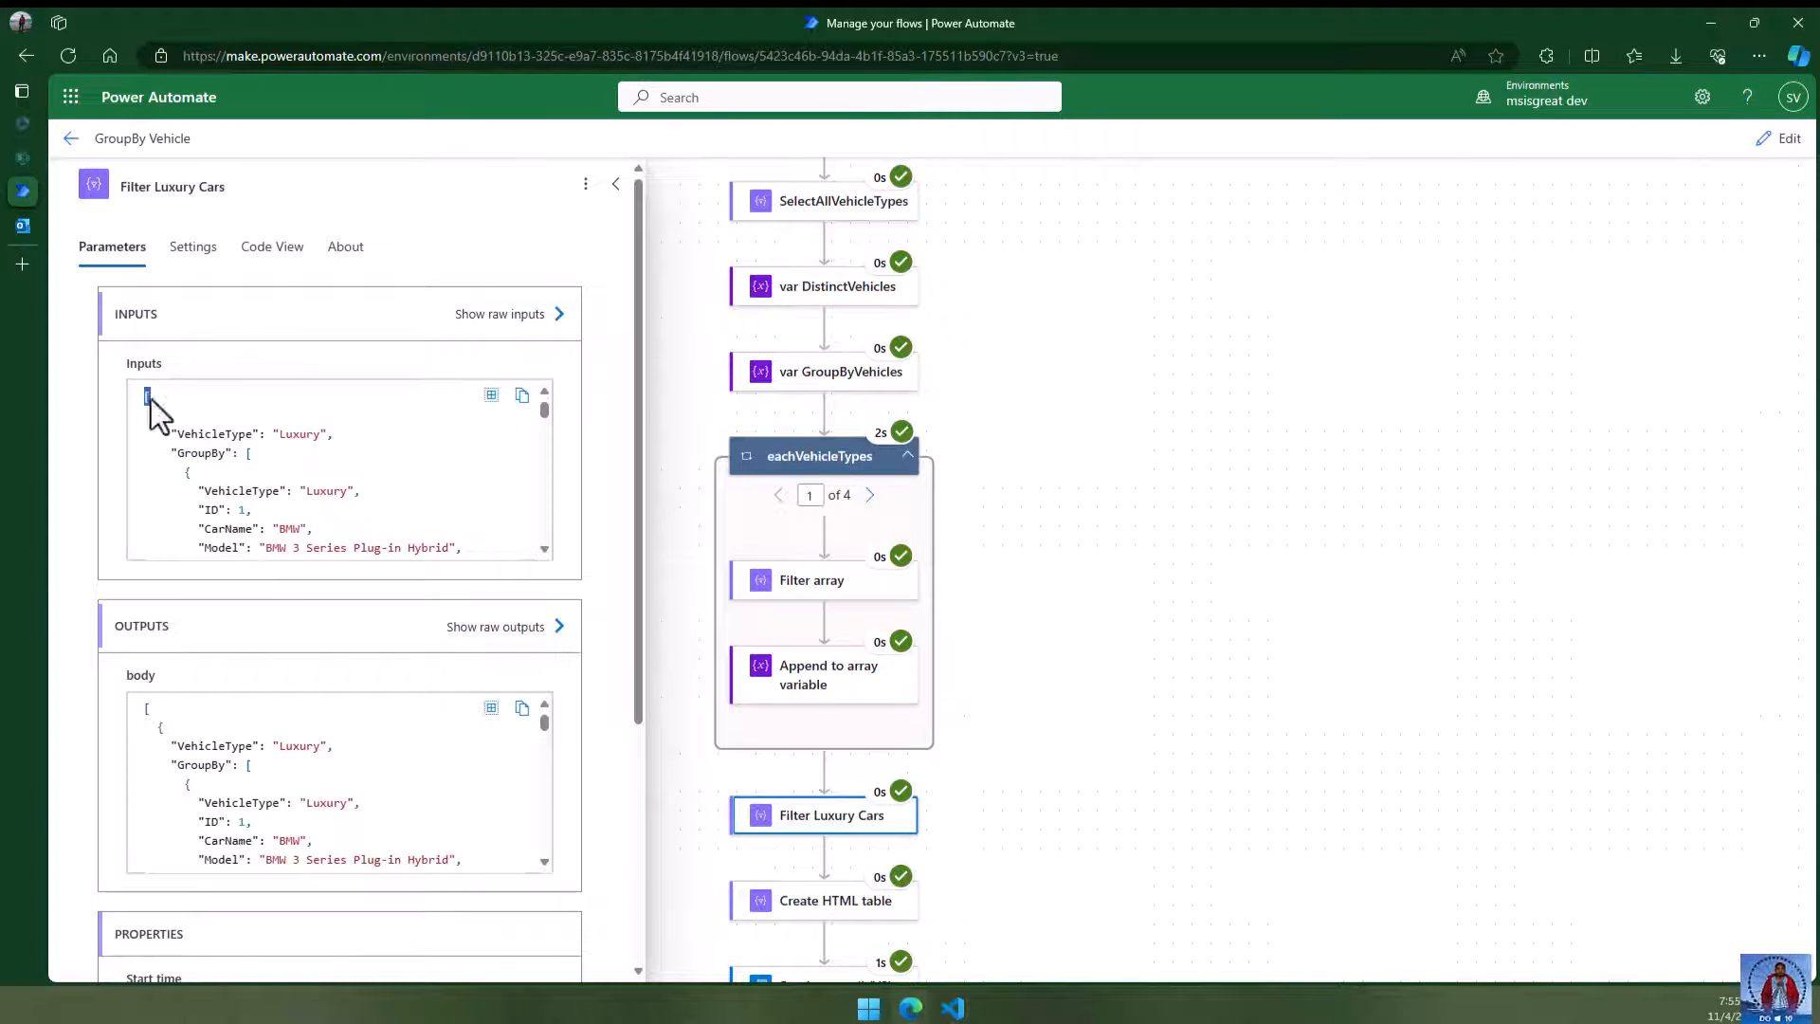
- Copy the full input JSON of the Filter Luxury Cars action and switch to Visual Studio Code
{"action": "left_click", "coordinate": [300, 463]}
{"action": "left_click_drag", "start_coordinate": [154, 414], "coordinate": [296, 467]}
{"action": "left_click", "coordinate": [331, 468]}
{"action": "key", "text": "alt+Tab"}
- Paste the copied JSON into a new text file and return to its first lines
{"action": "left_click", "coordinate": [47, 23]}
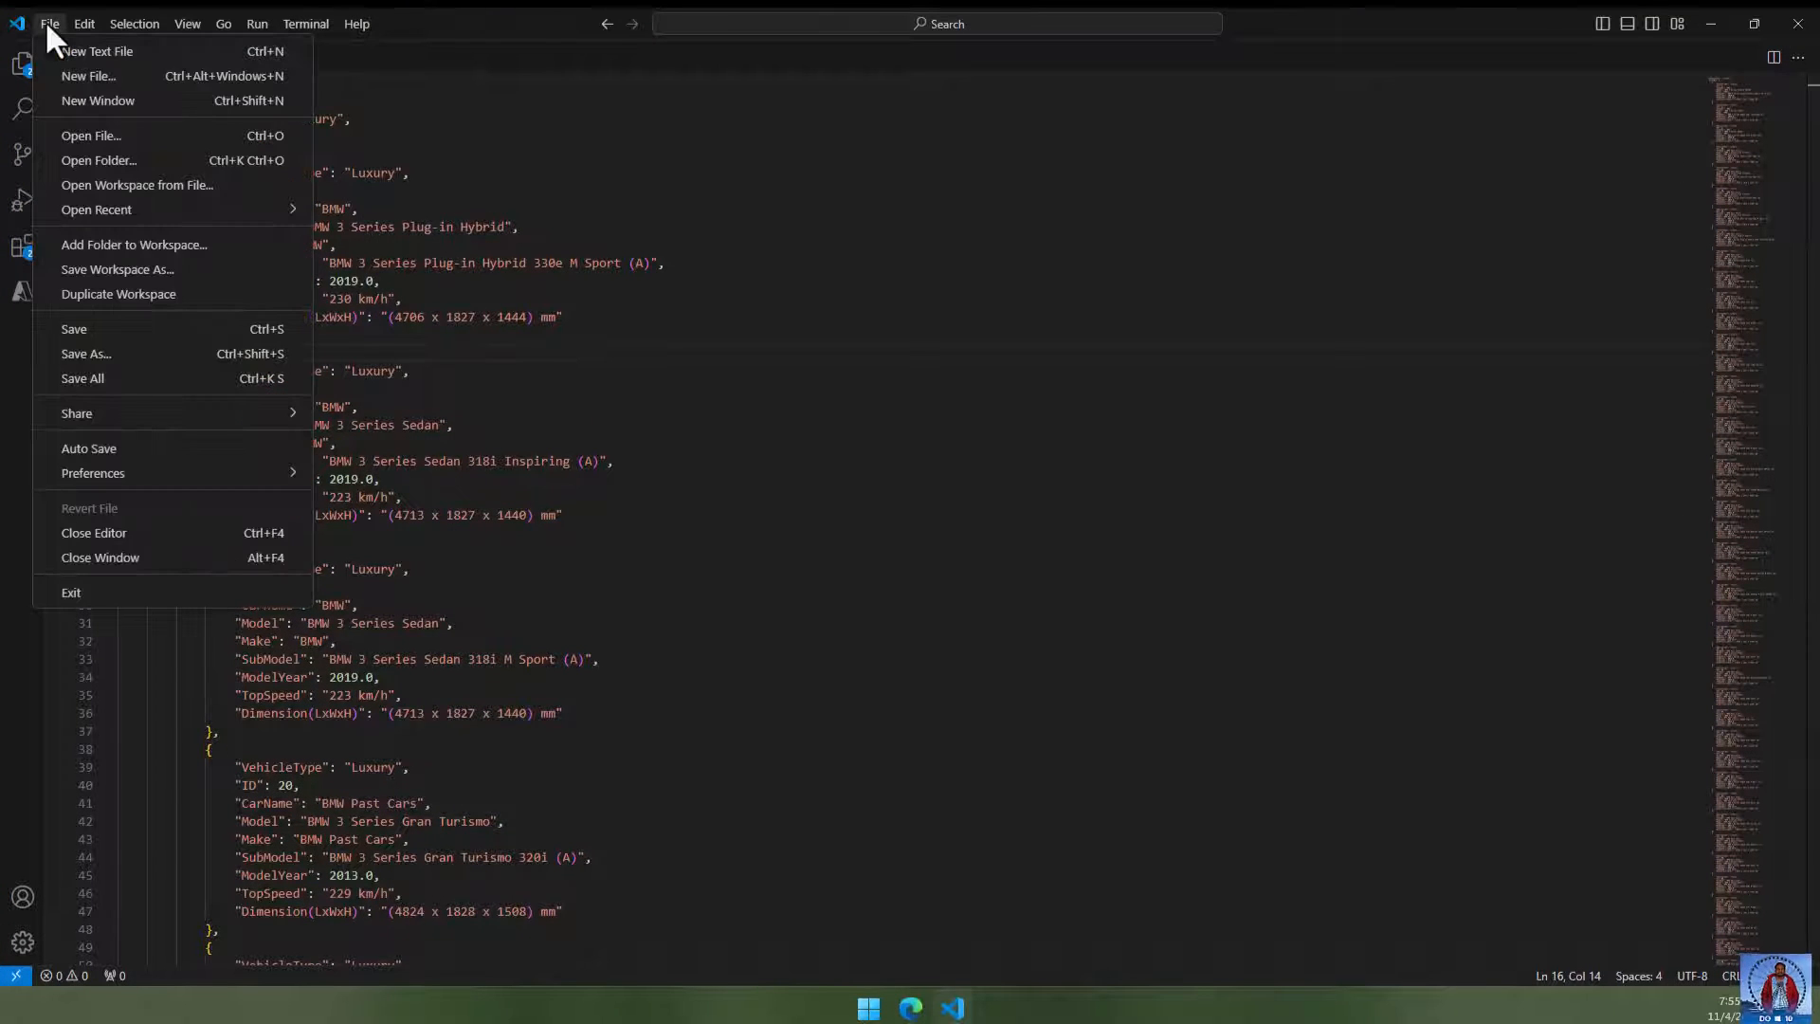
{"action": "left_click", "coordinate": [98, 52]}
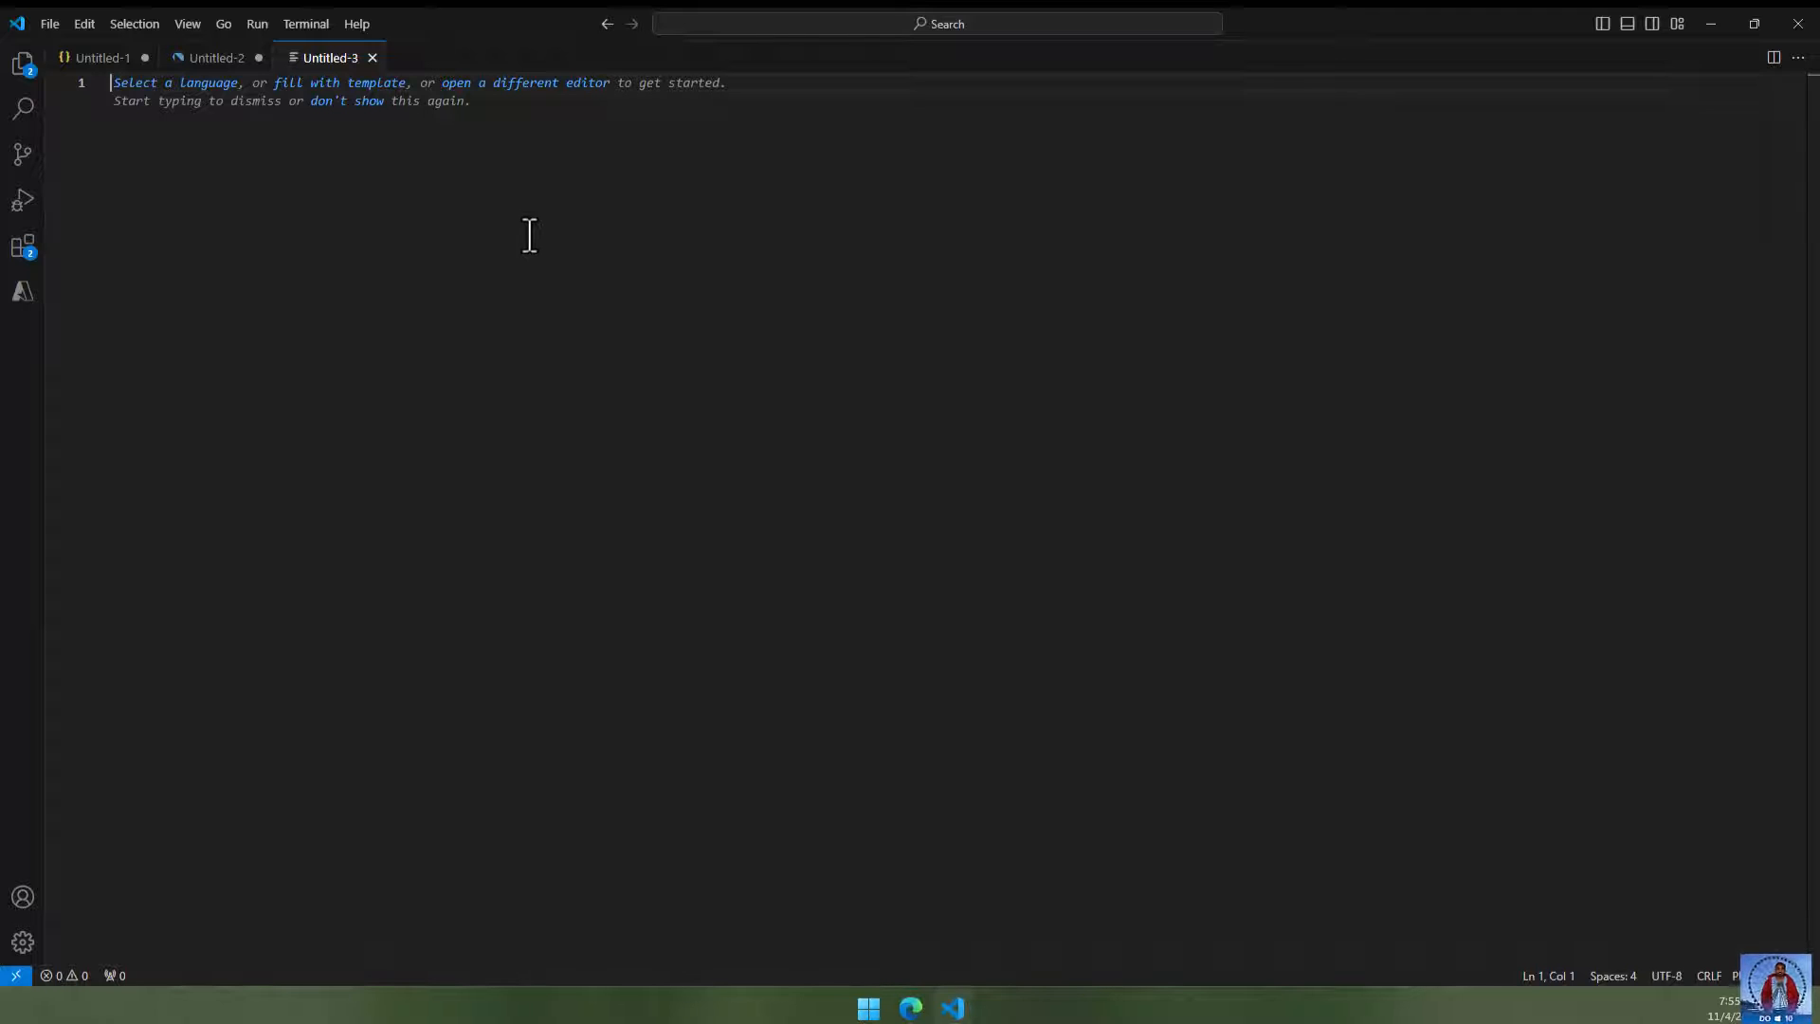
{"action": "key", "text": "ctrl+v"}
{"action": "left_click", "coordinate": [621, 327]}
{"action": "scroll", "coordinate": [824, 370], "scroll_direction": "up", "scroll_amount": 15}
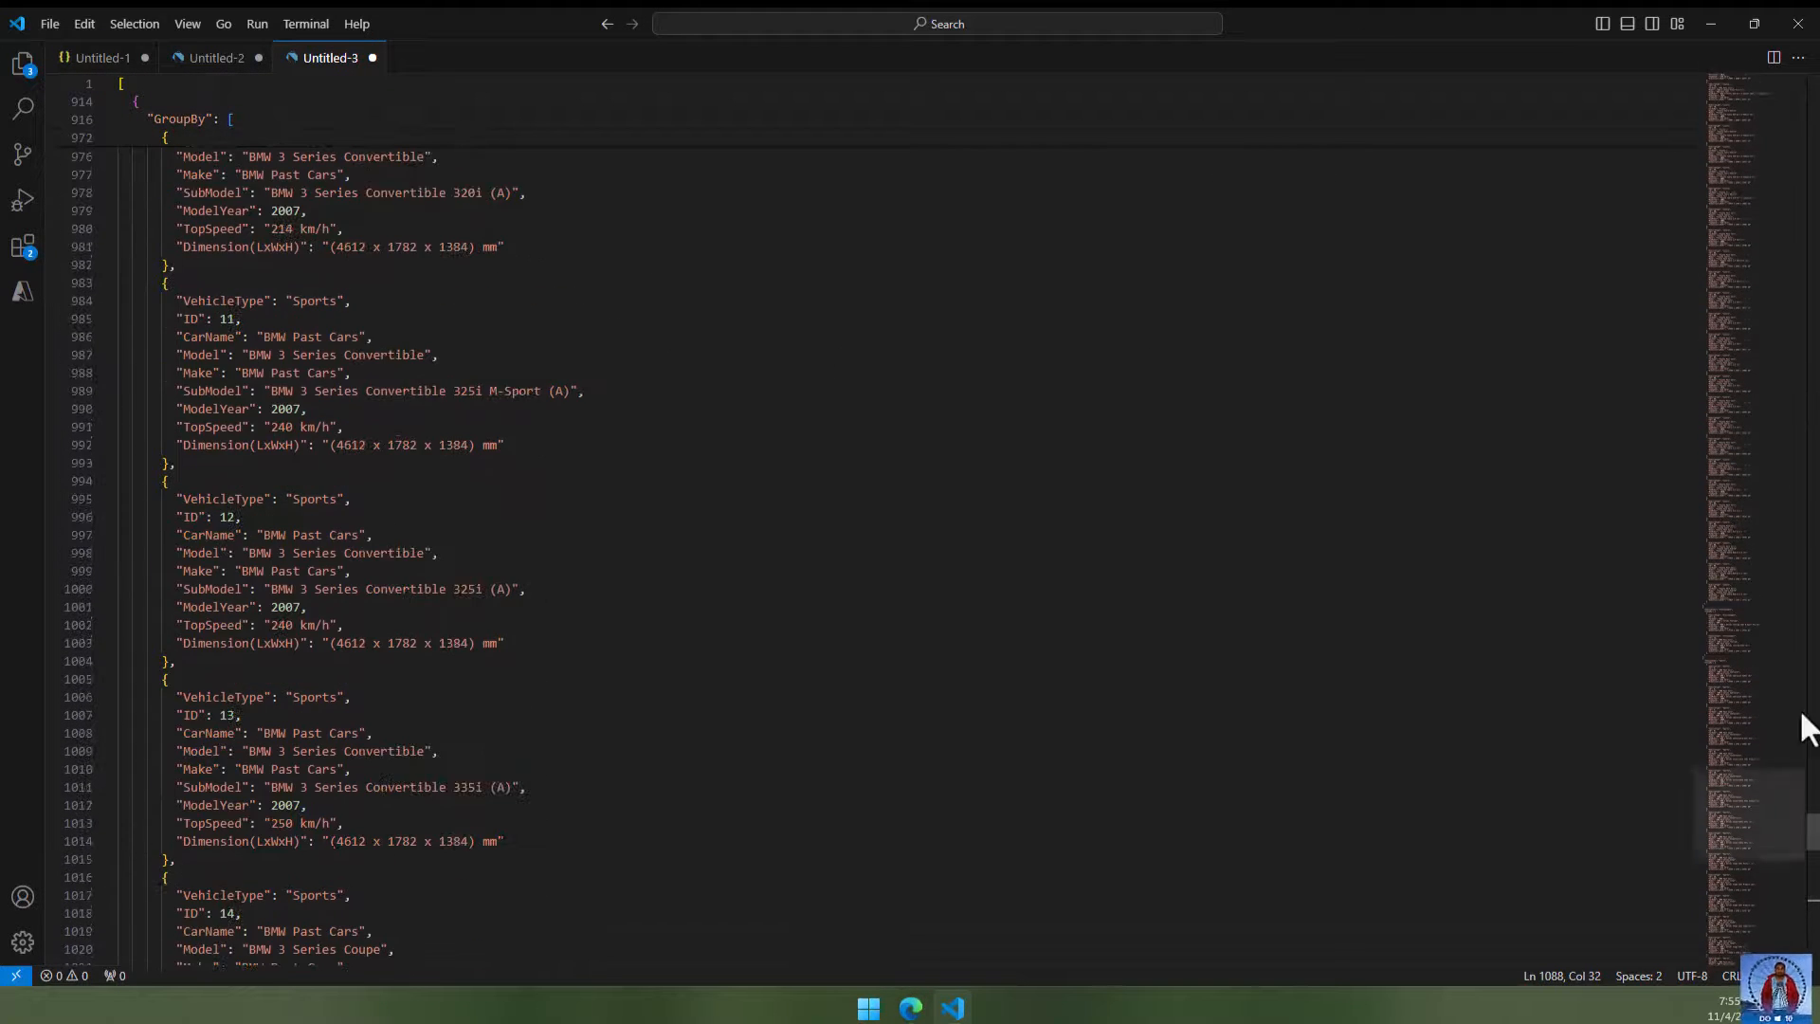
{"action": "left_click_drag", "start_coordinate": [1812, 827], "coordinate": [1811, 77]}
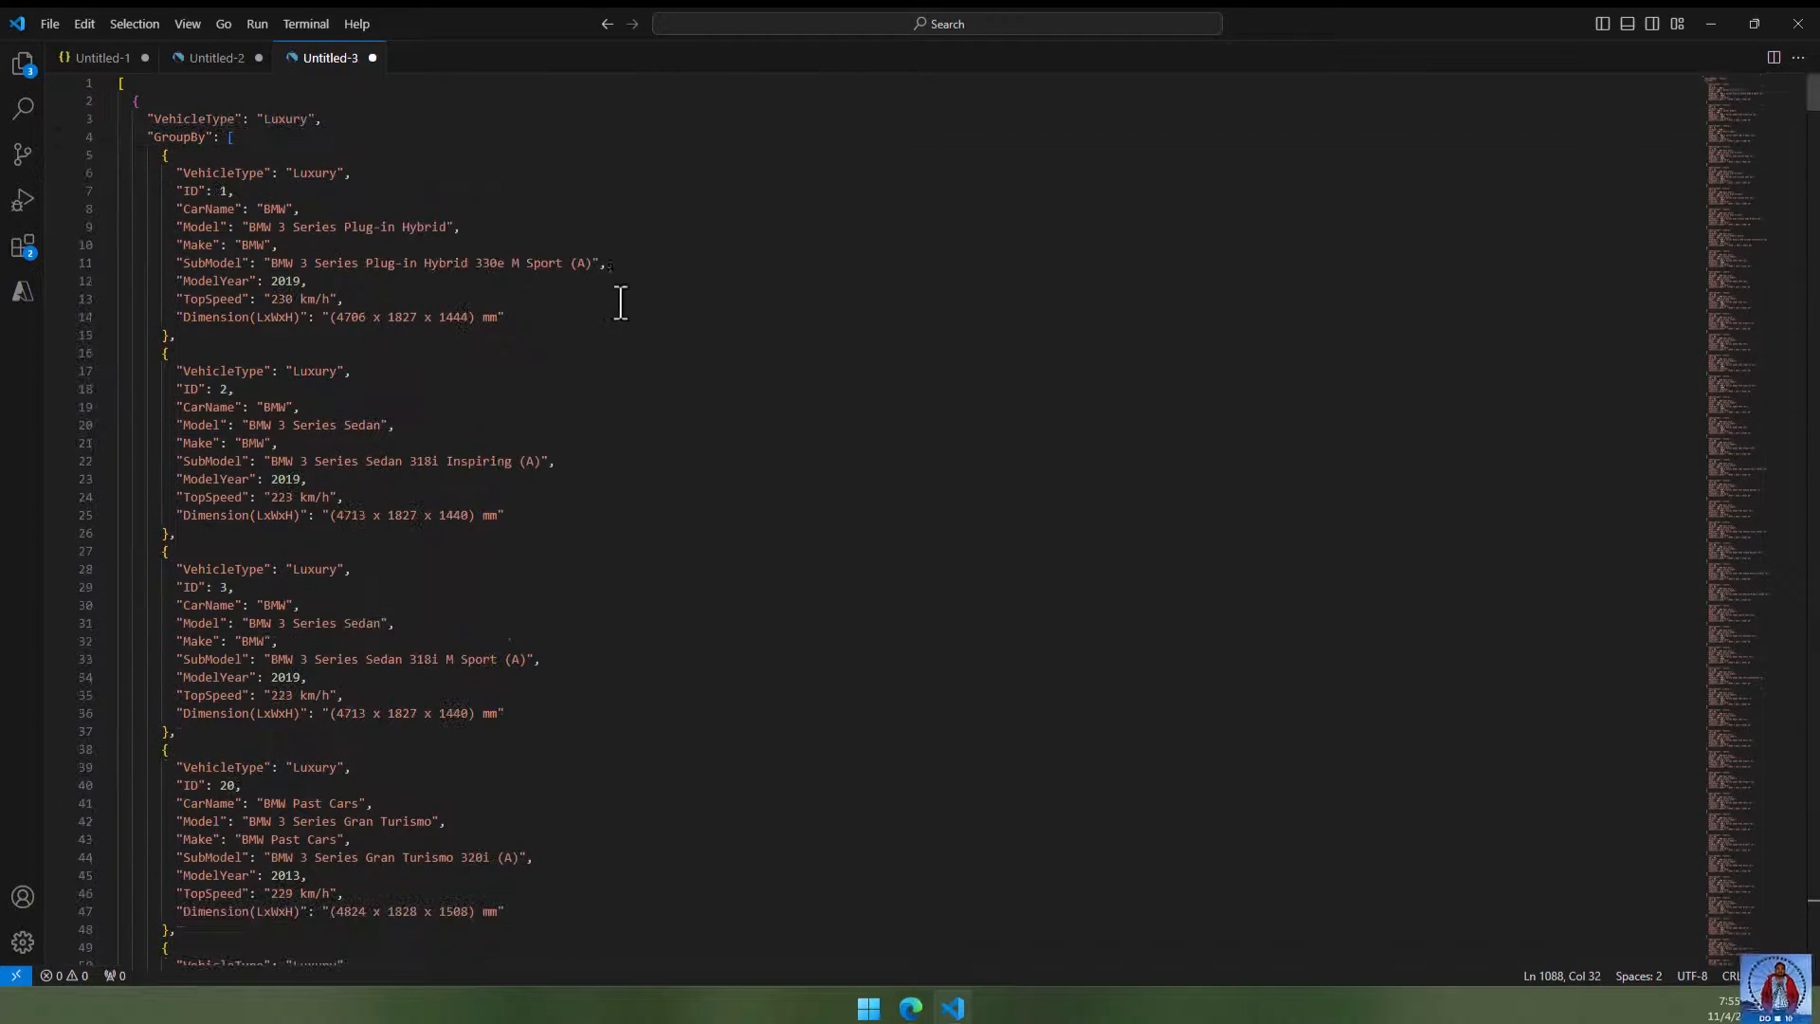
{"action": "left_click", "coordinate": [561, 351]}
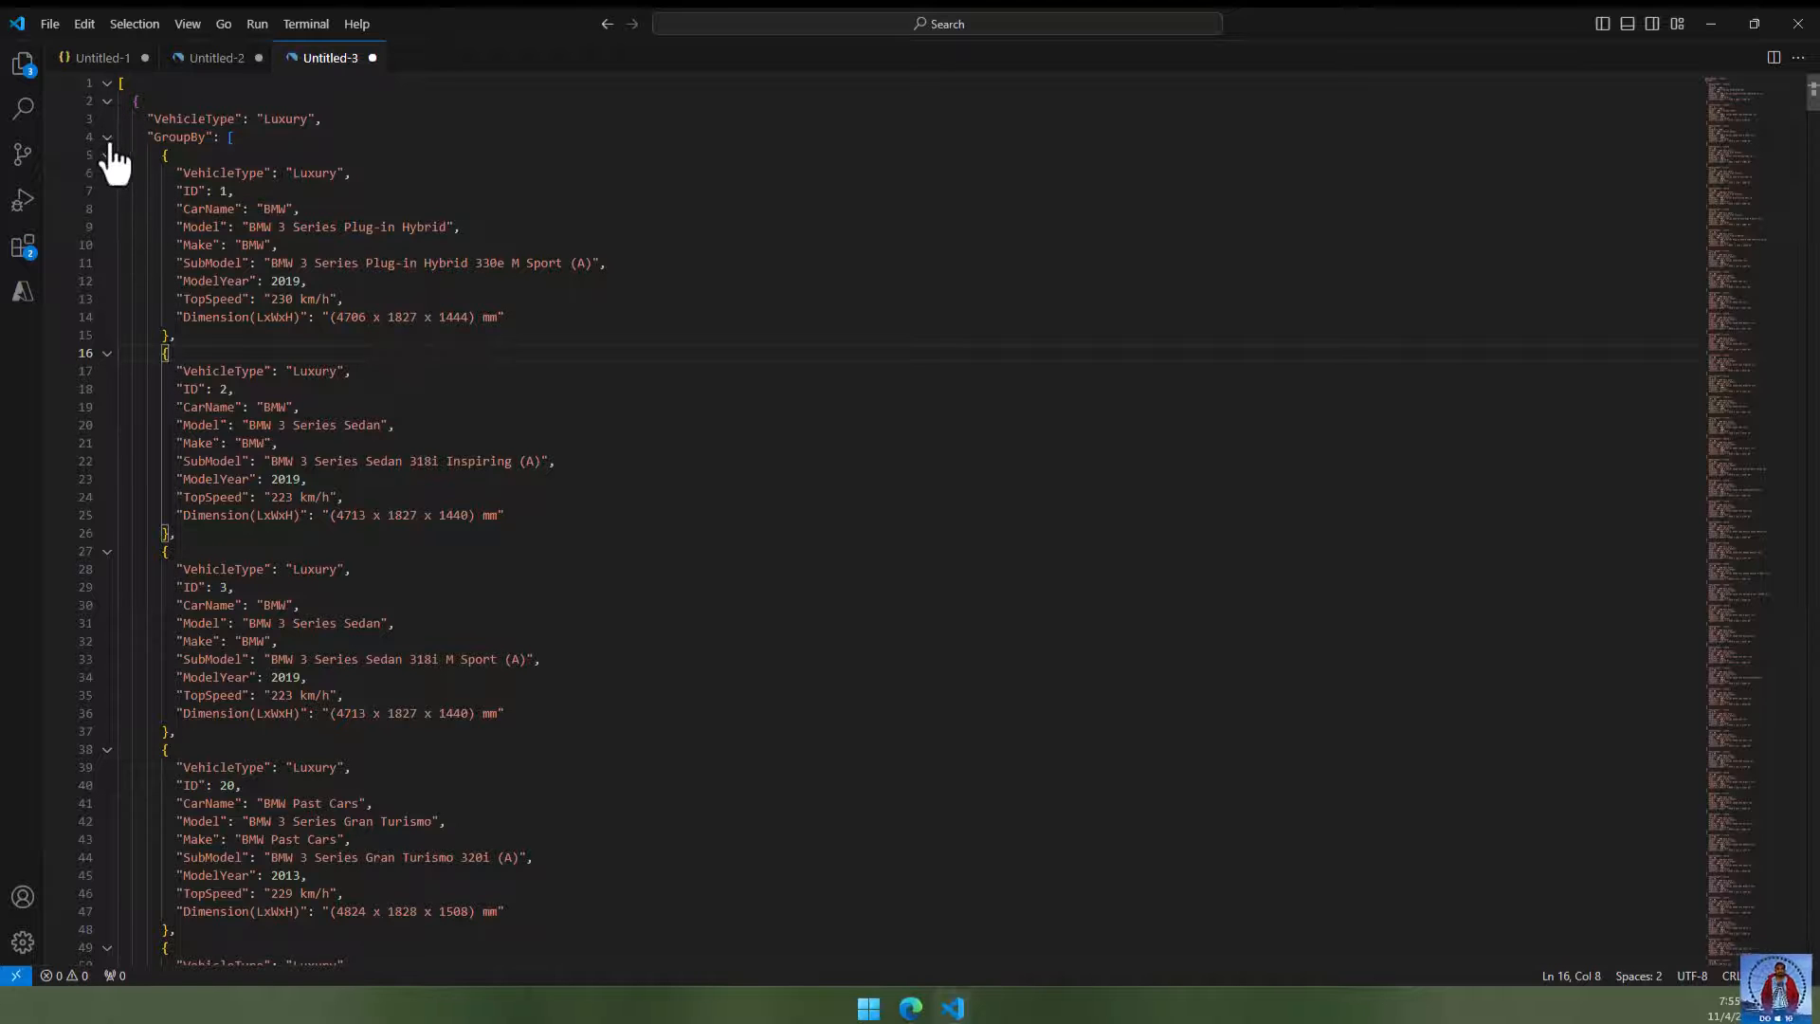
- Collapse the GroupBy arrays of the Luxury, Stationwagon, Sports and Sedan objects, and select the entire outer array
{"action": "left_click", "coordinate": [107, 138]}
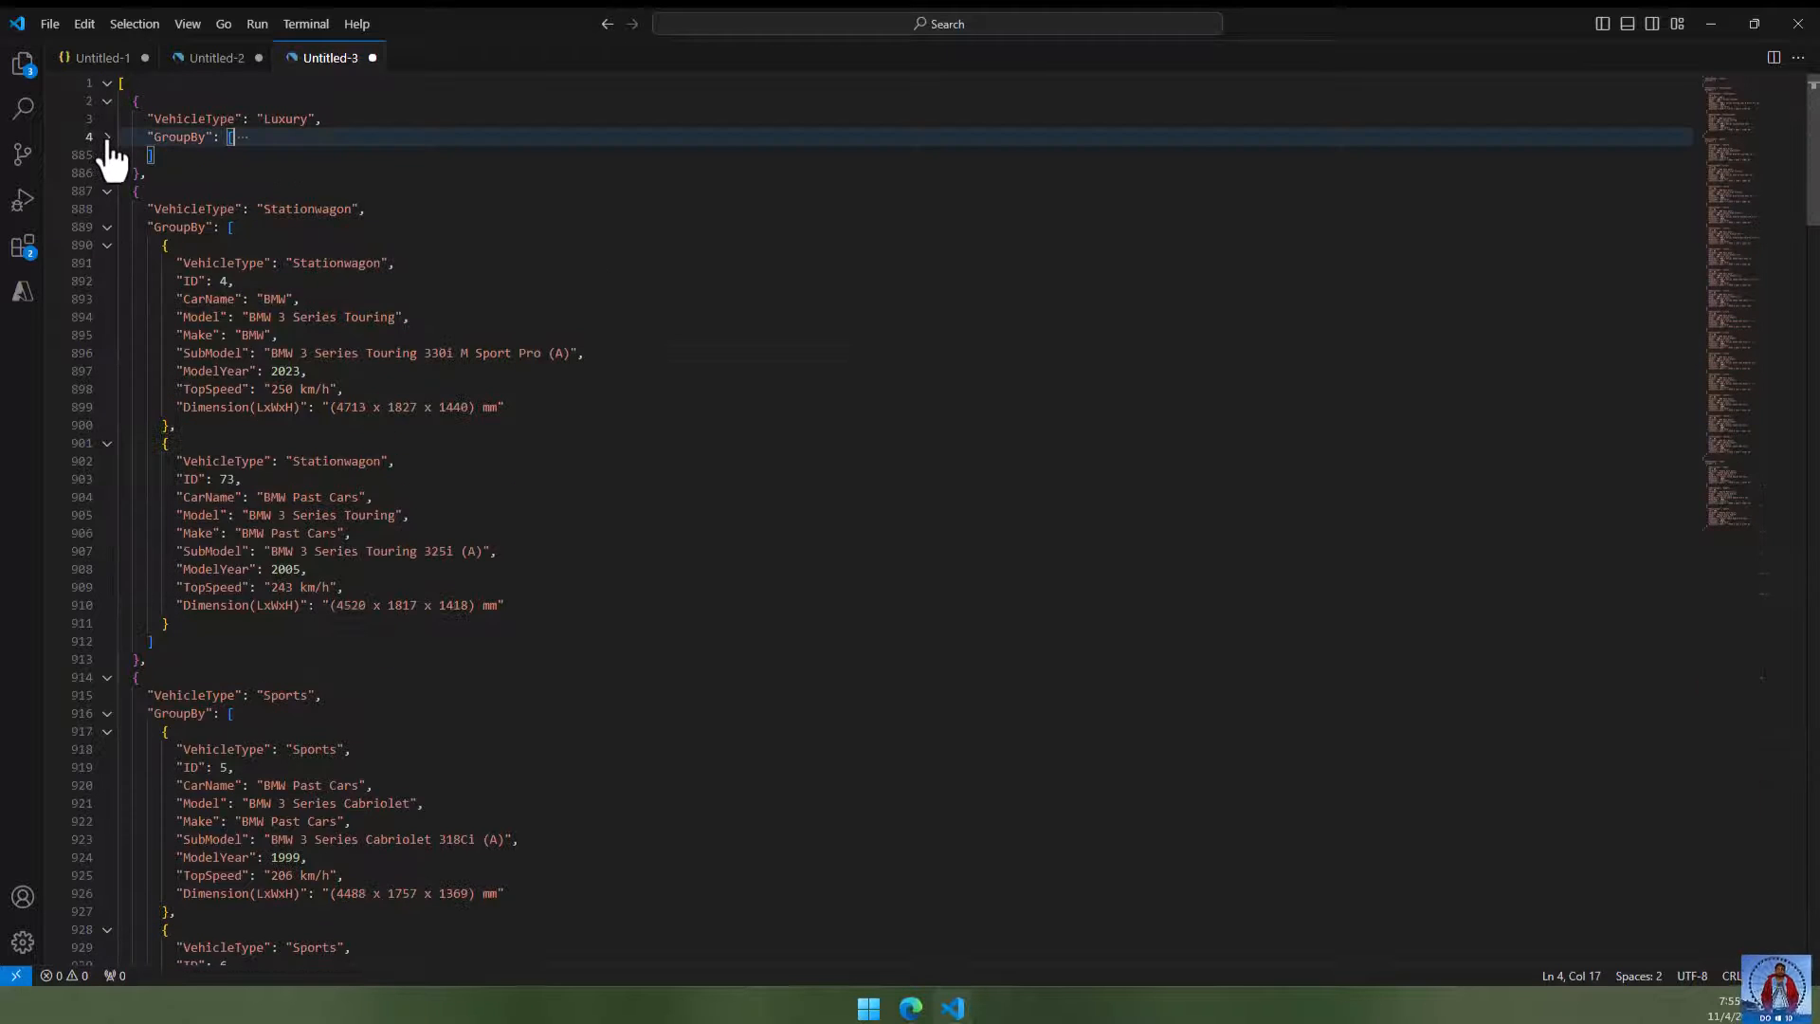
{"action": "left_click", "coordinate": [107, 227]}
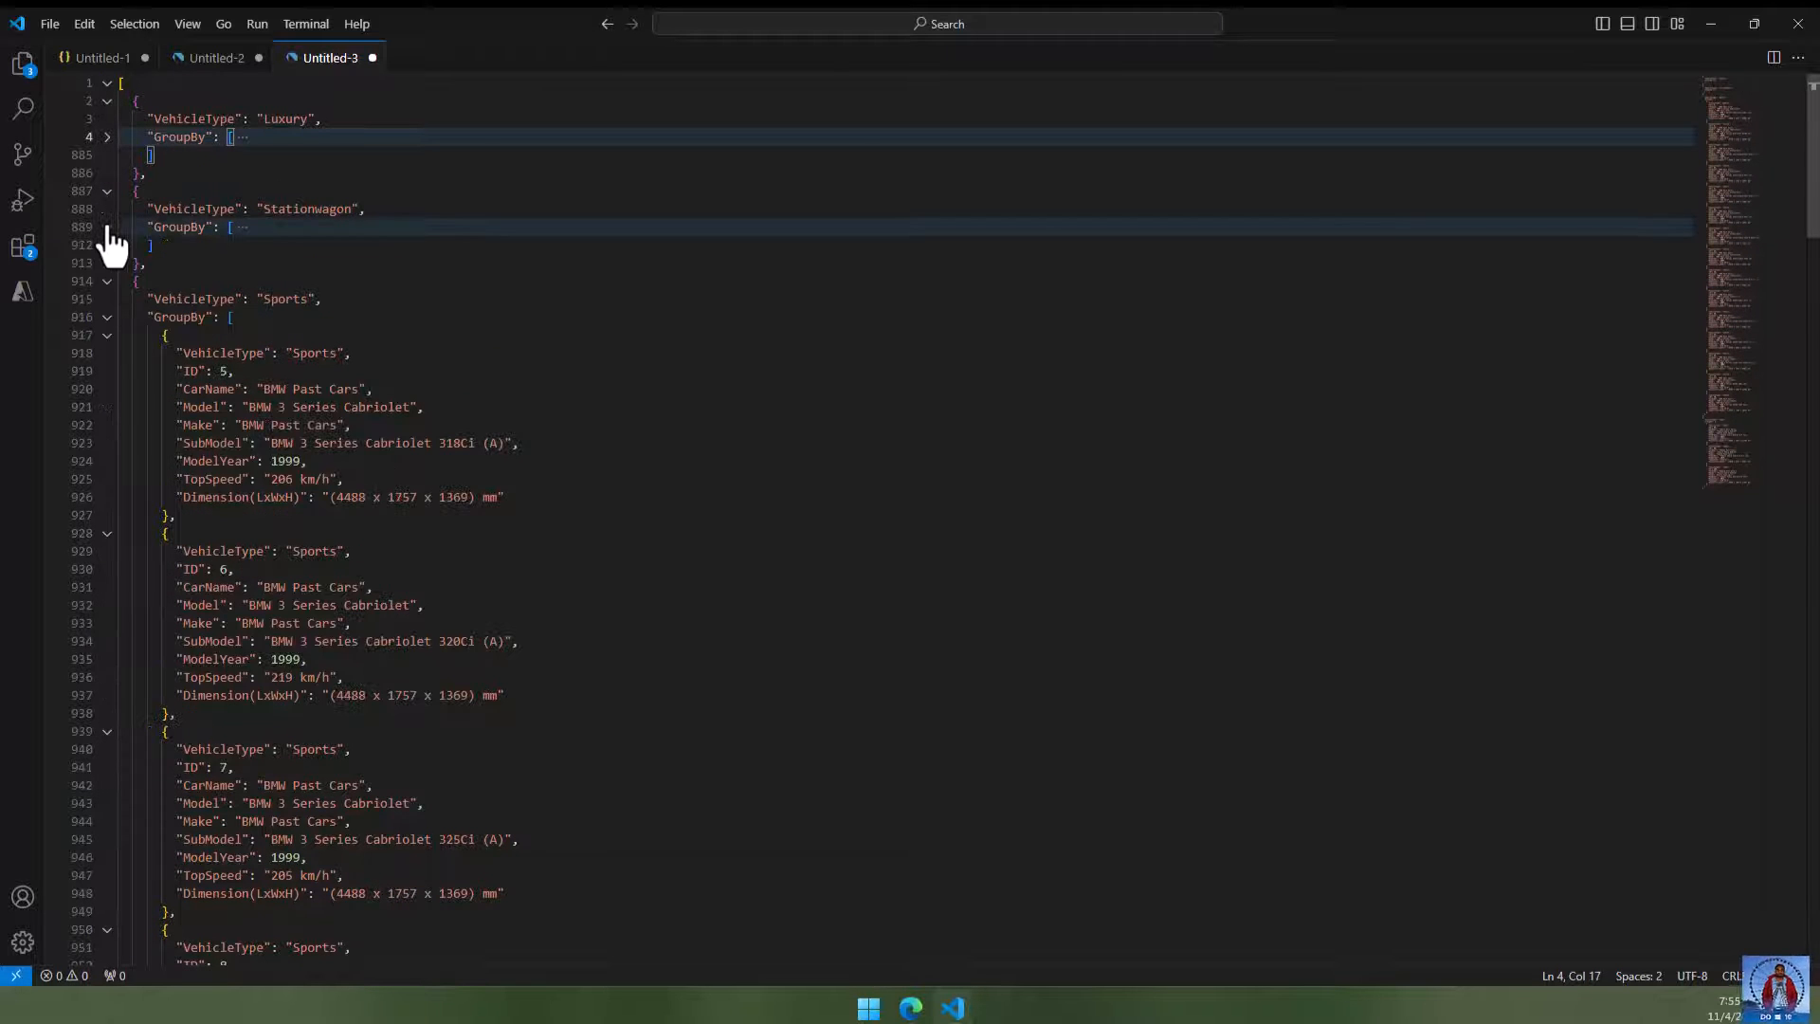
{"action": "left_click", "coordinate": [107, 318]}
{"action": "left_click", "coordinate": [107, 408]}
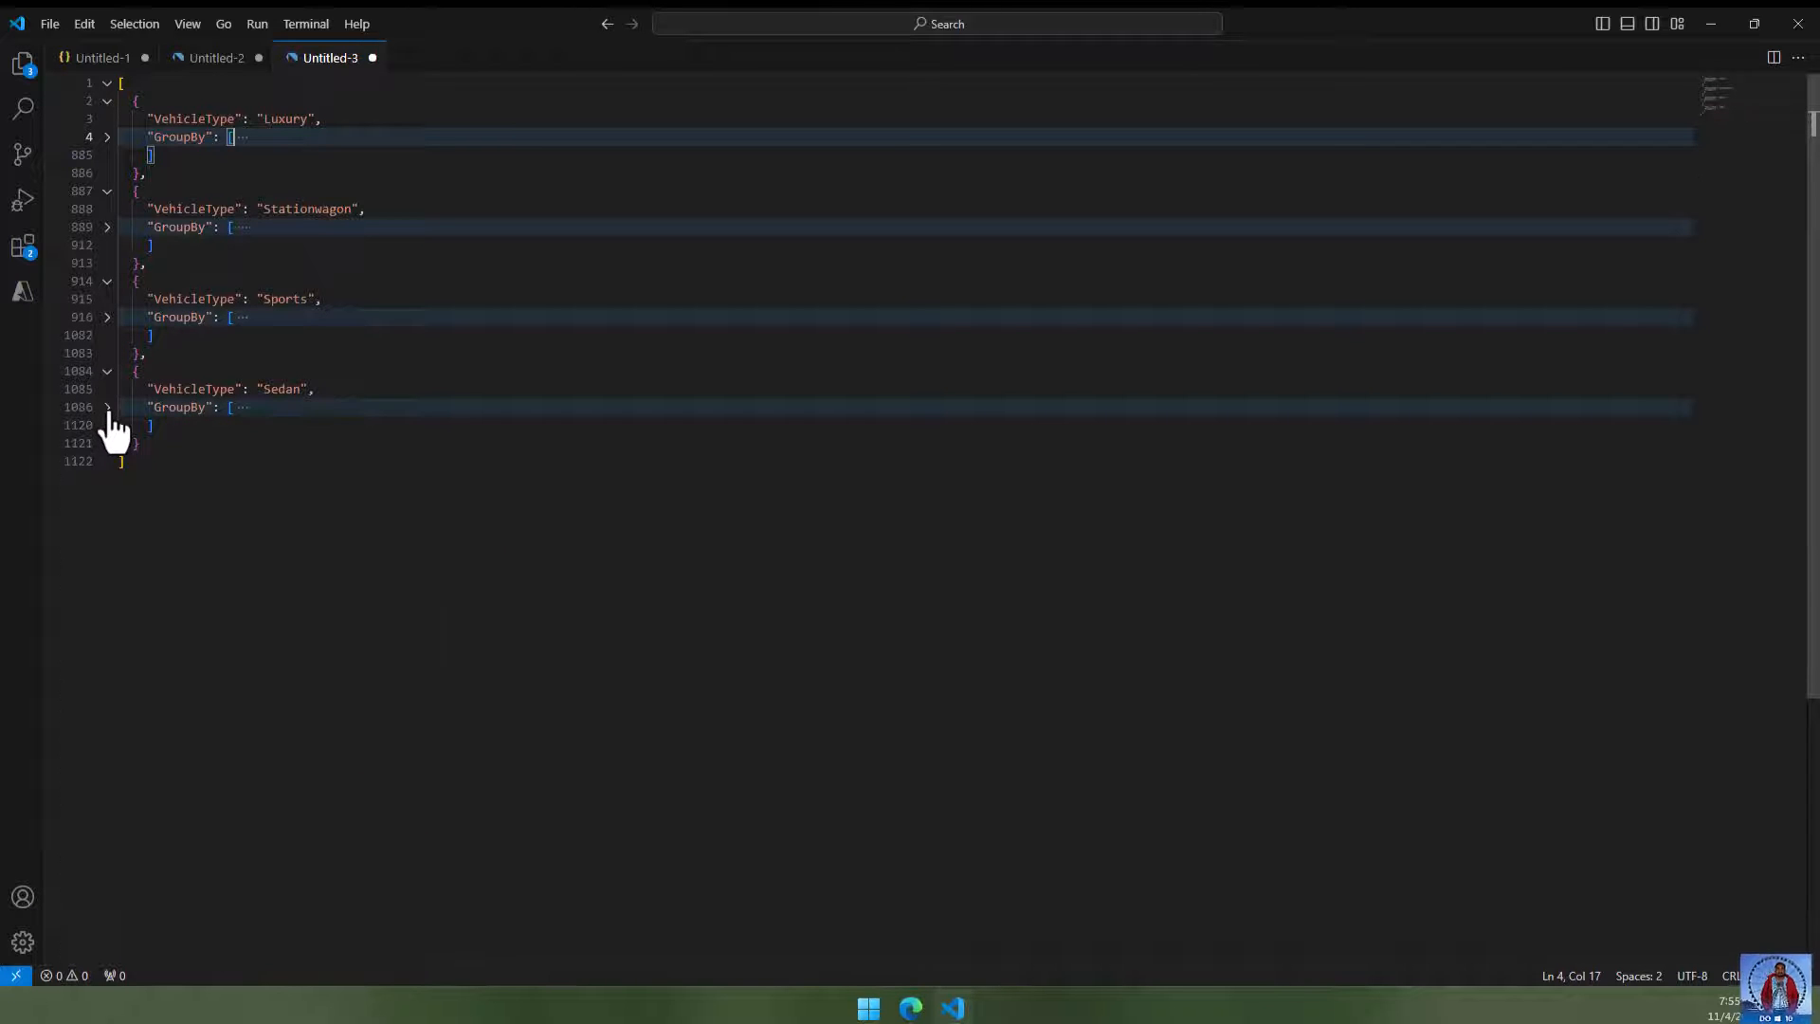
{"action": "left_click", "coordinate": [503, 480]}
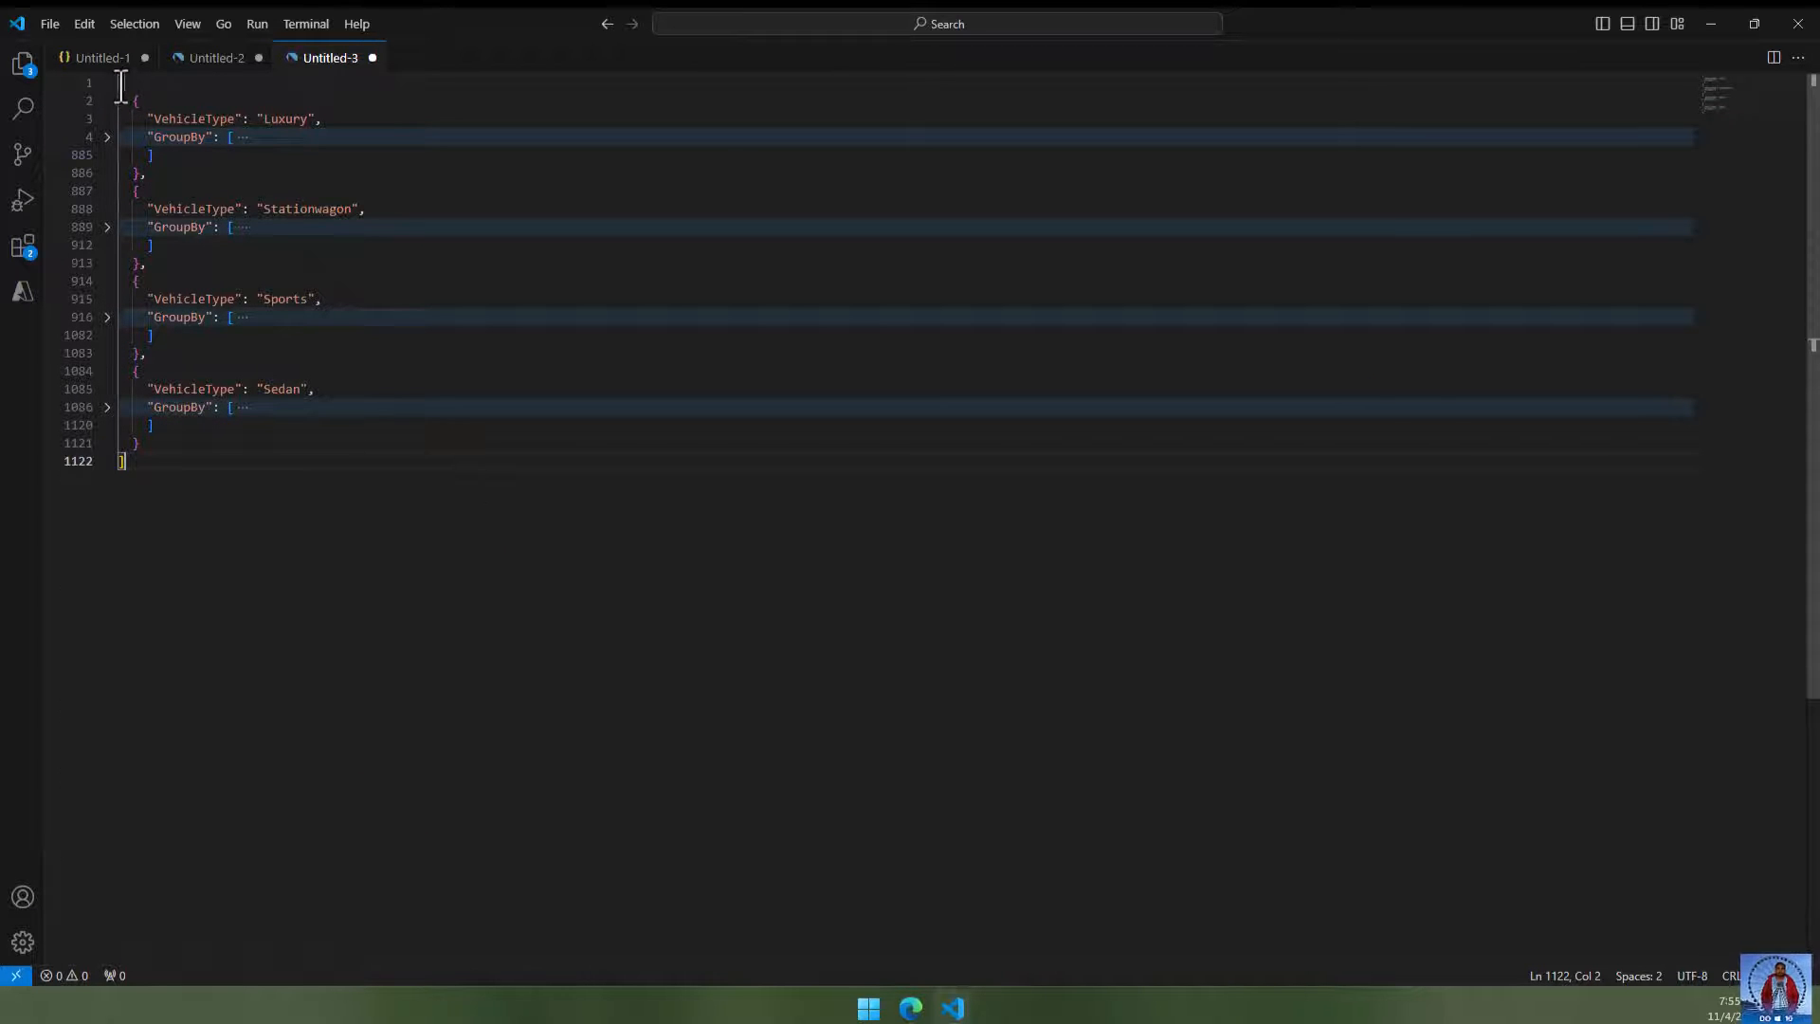
{"action": "left_click_drag", "start_coordinate": [121, 86], "coordinate": [186, 459]}
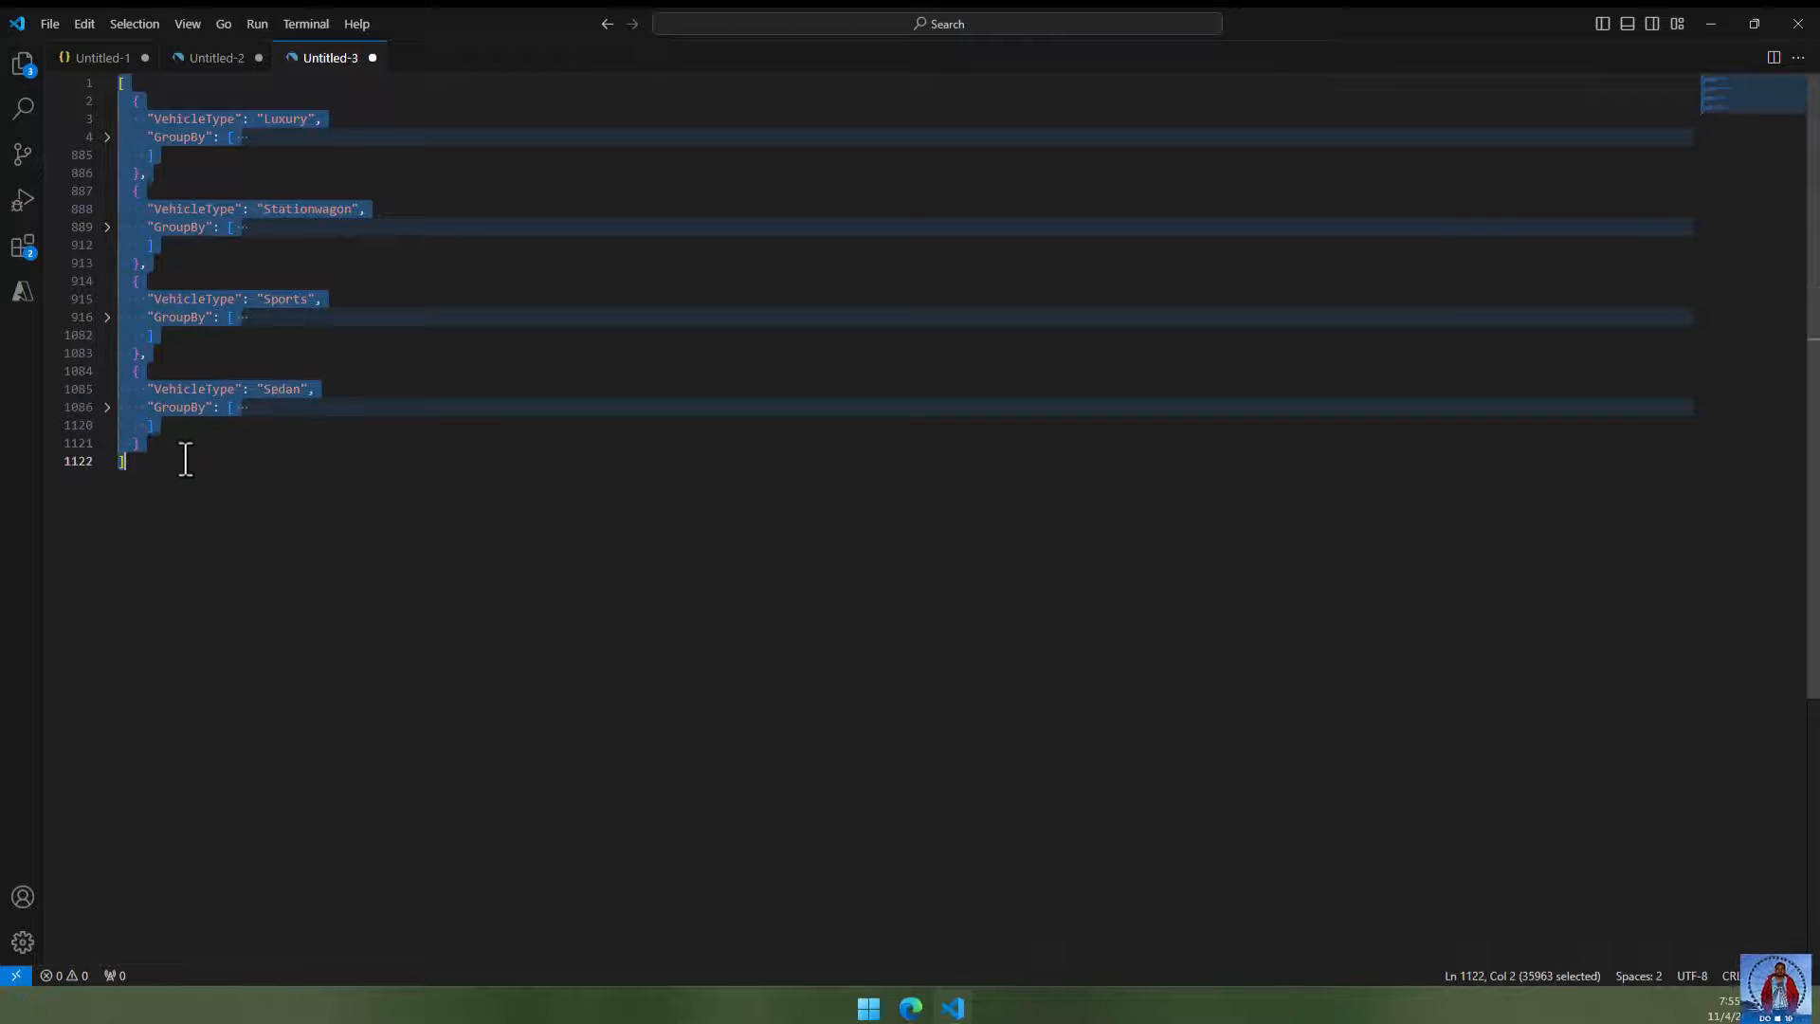
- Expand the Luxury object's GroupBy array and highlight its first car records to examine the nested structure
{"action": "left_click", "coordinate": [403, 504]}
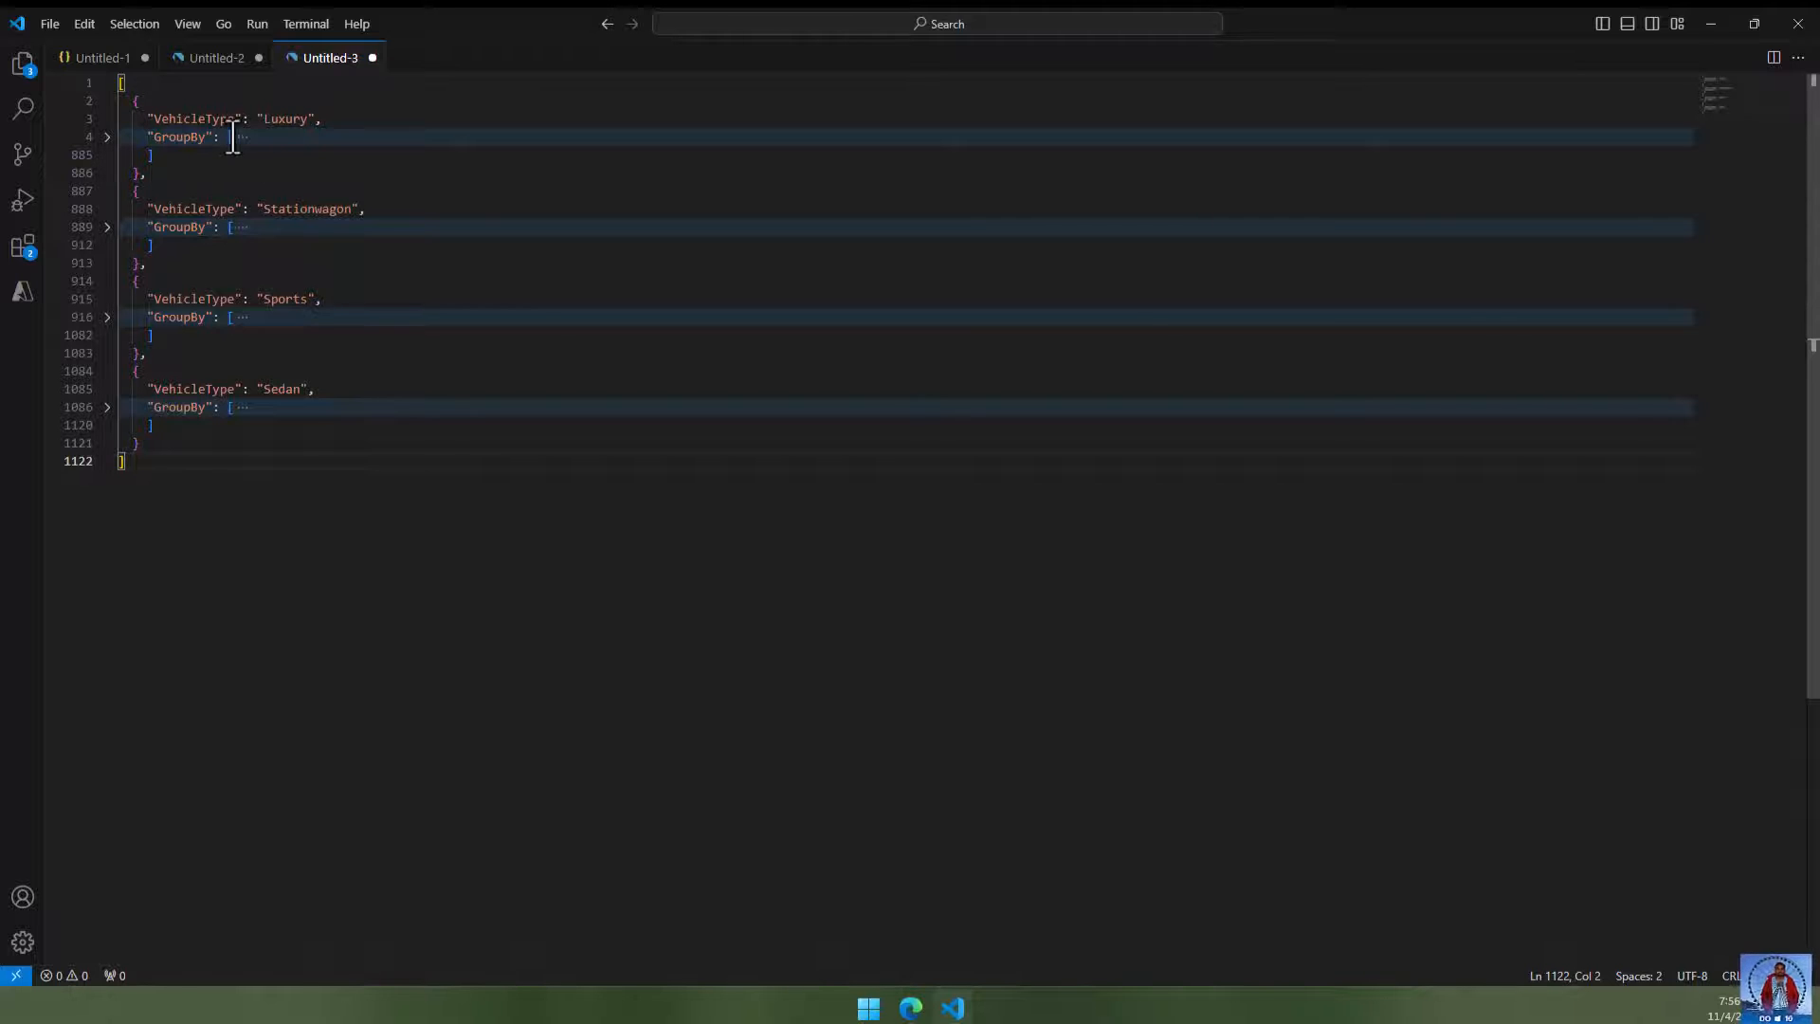
{"action": "left_click", "coordinate": [107, 136]}
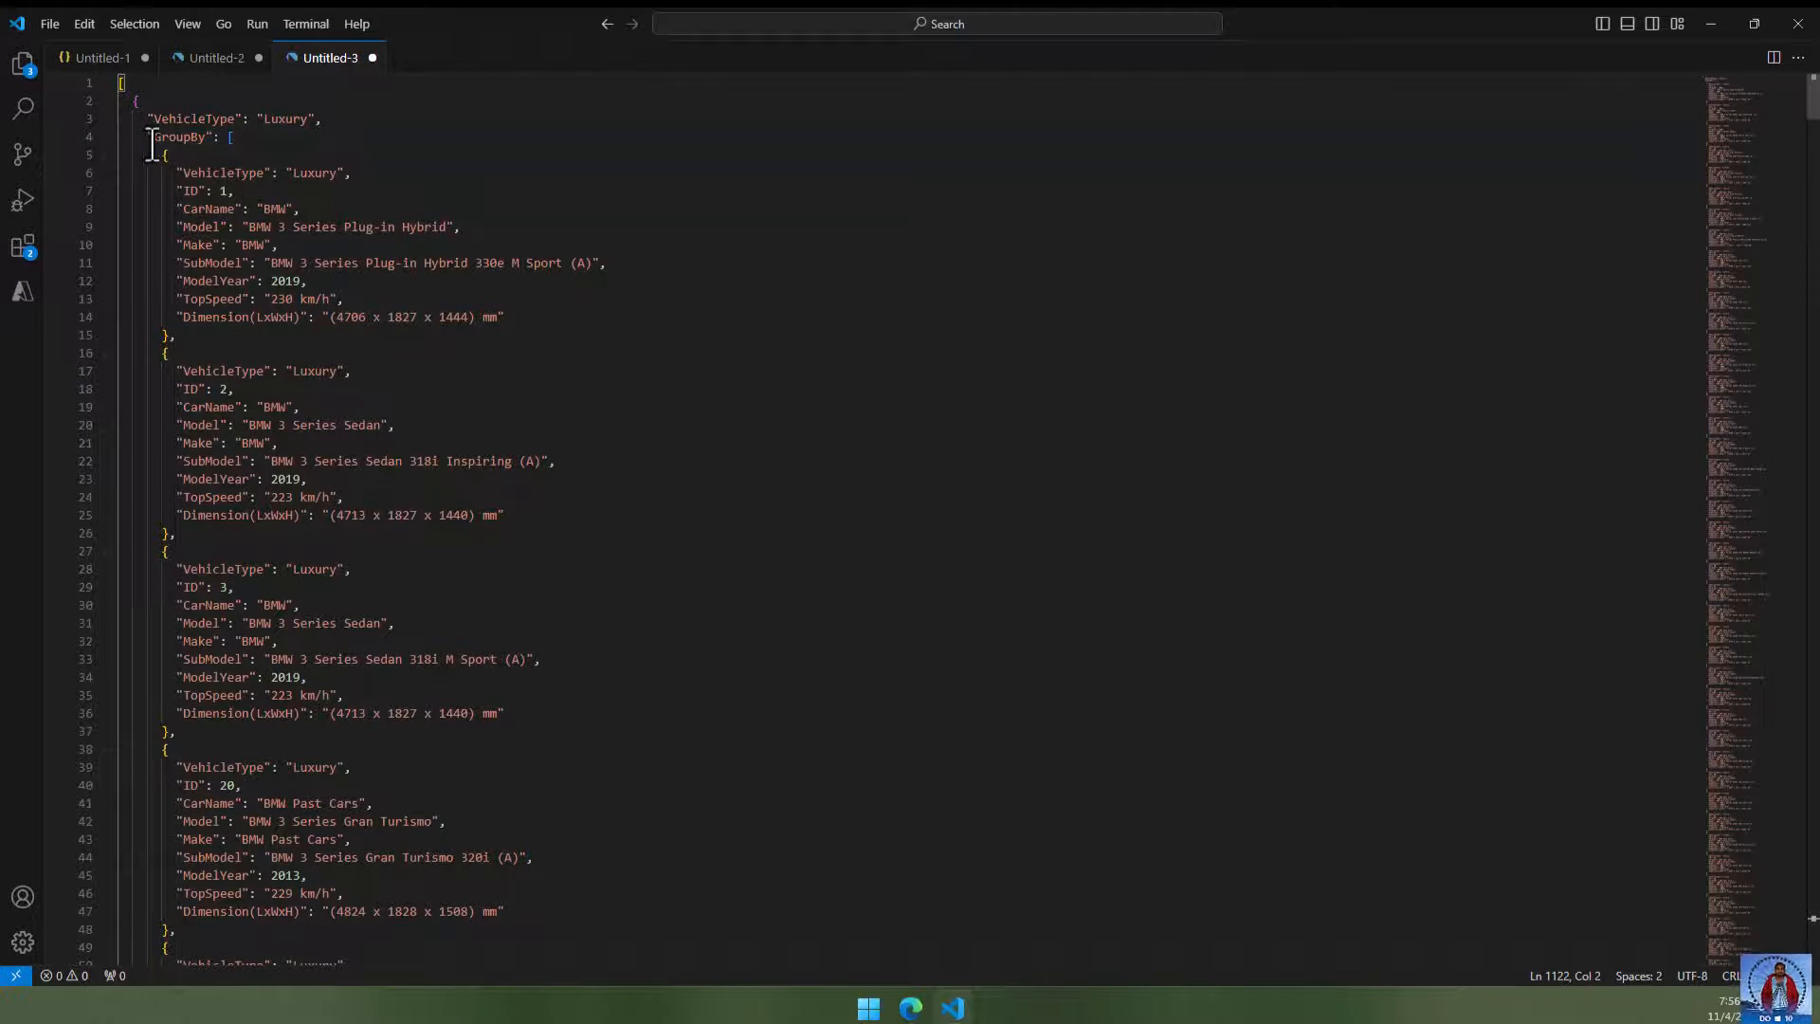
{"action": "left_click_drag", "start_coordinate": [147, 137], "coordinate": [358, 728]}
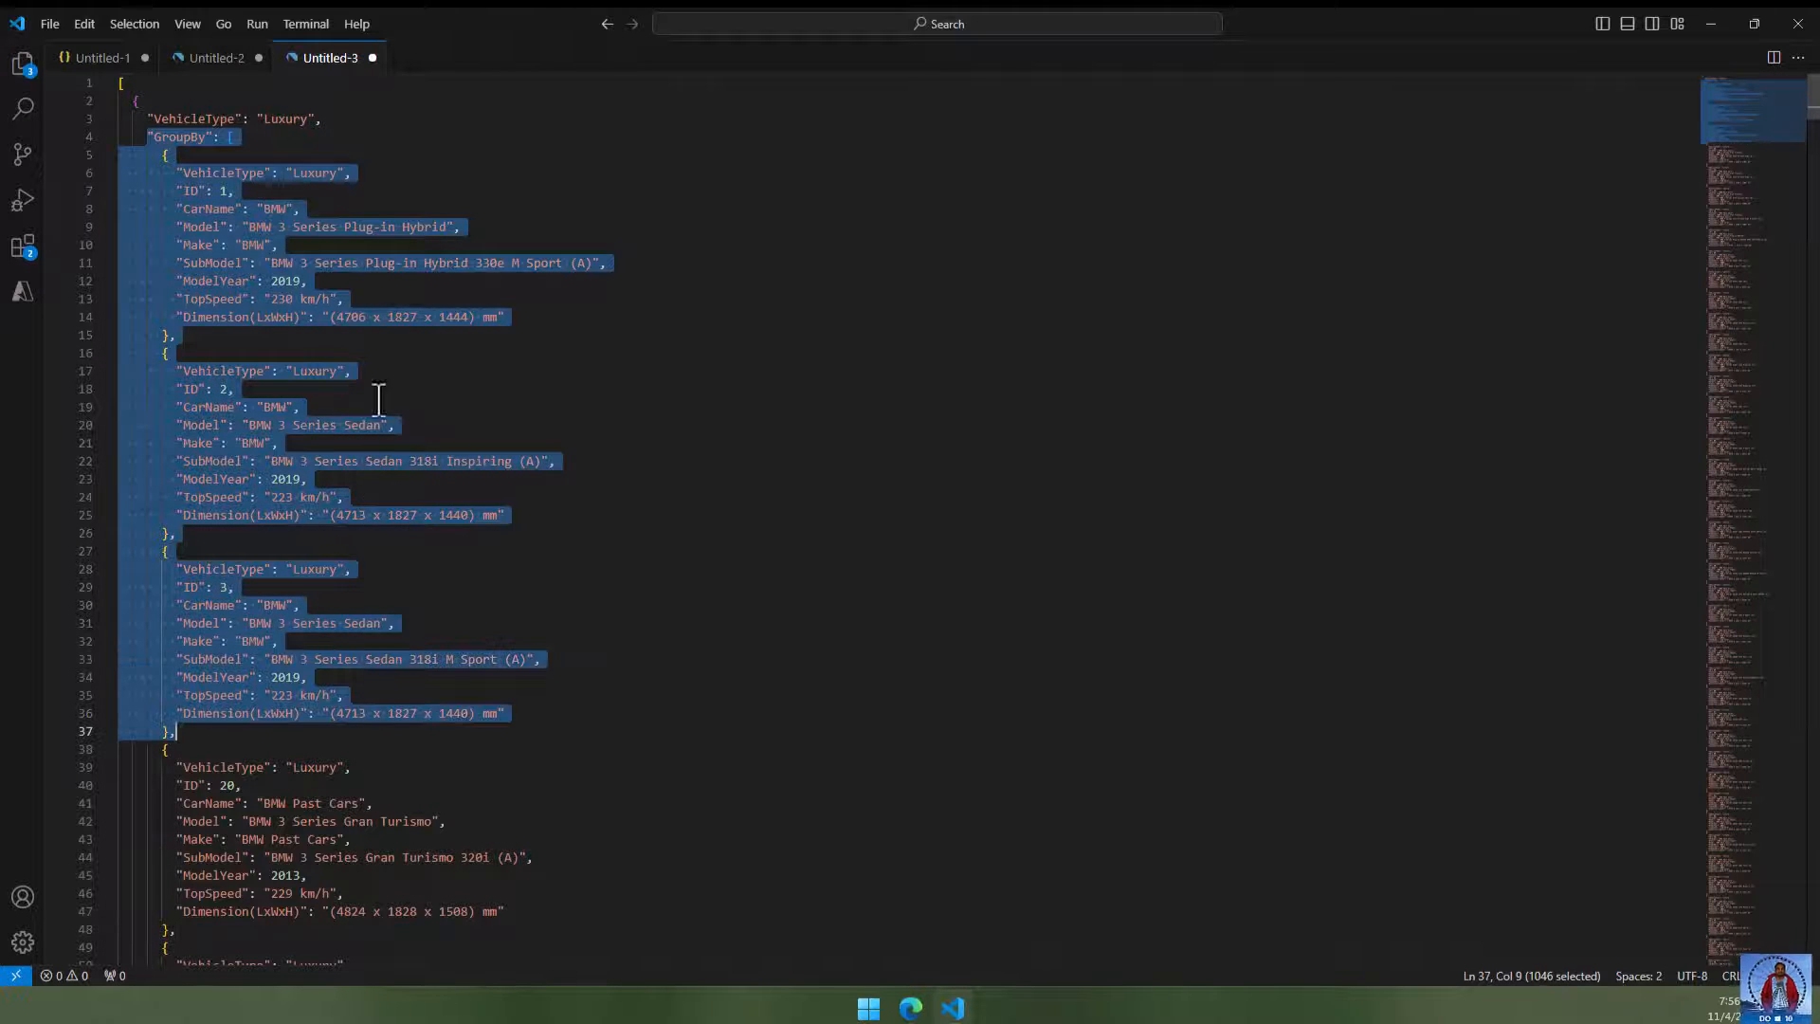
{"action": "left_click", "coordinate": [396, 367]}
{"action": "left_click_drag", "start_coordinate": [172, 161], "coordinate": [268, 341]}
{"action": "left_click", "coordinate": [268, 338]}
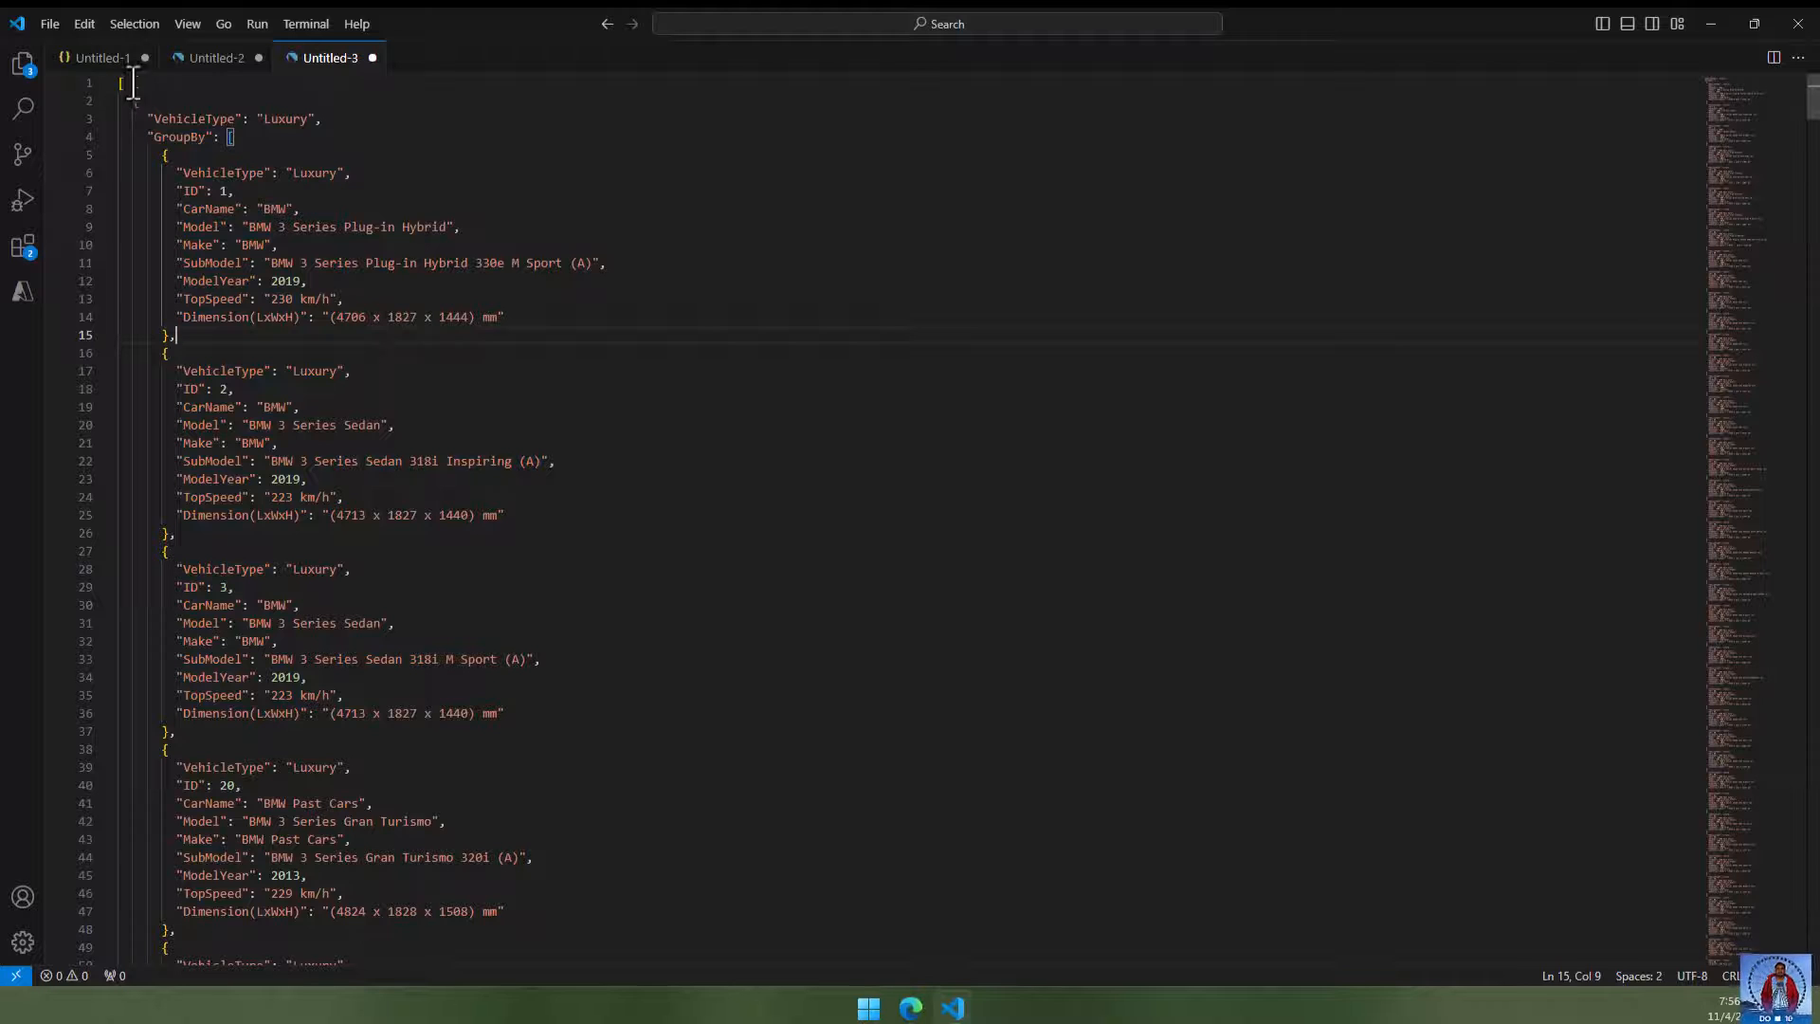
- Switch to Power Automate and examine the Filter Luxury Cars output body, highlighting its opening Luxury object and GroupBy array
{"action": "left_click", "coordinate": [1711, 24]}
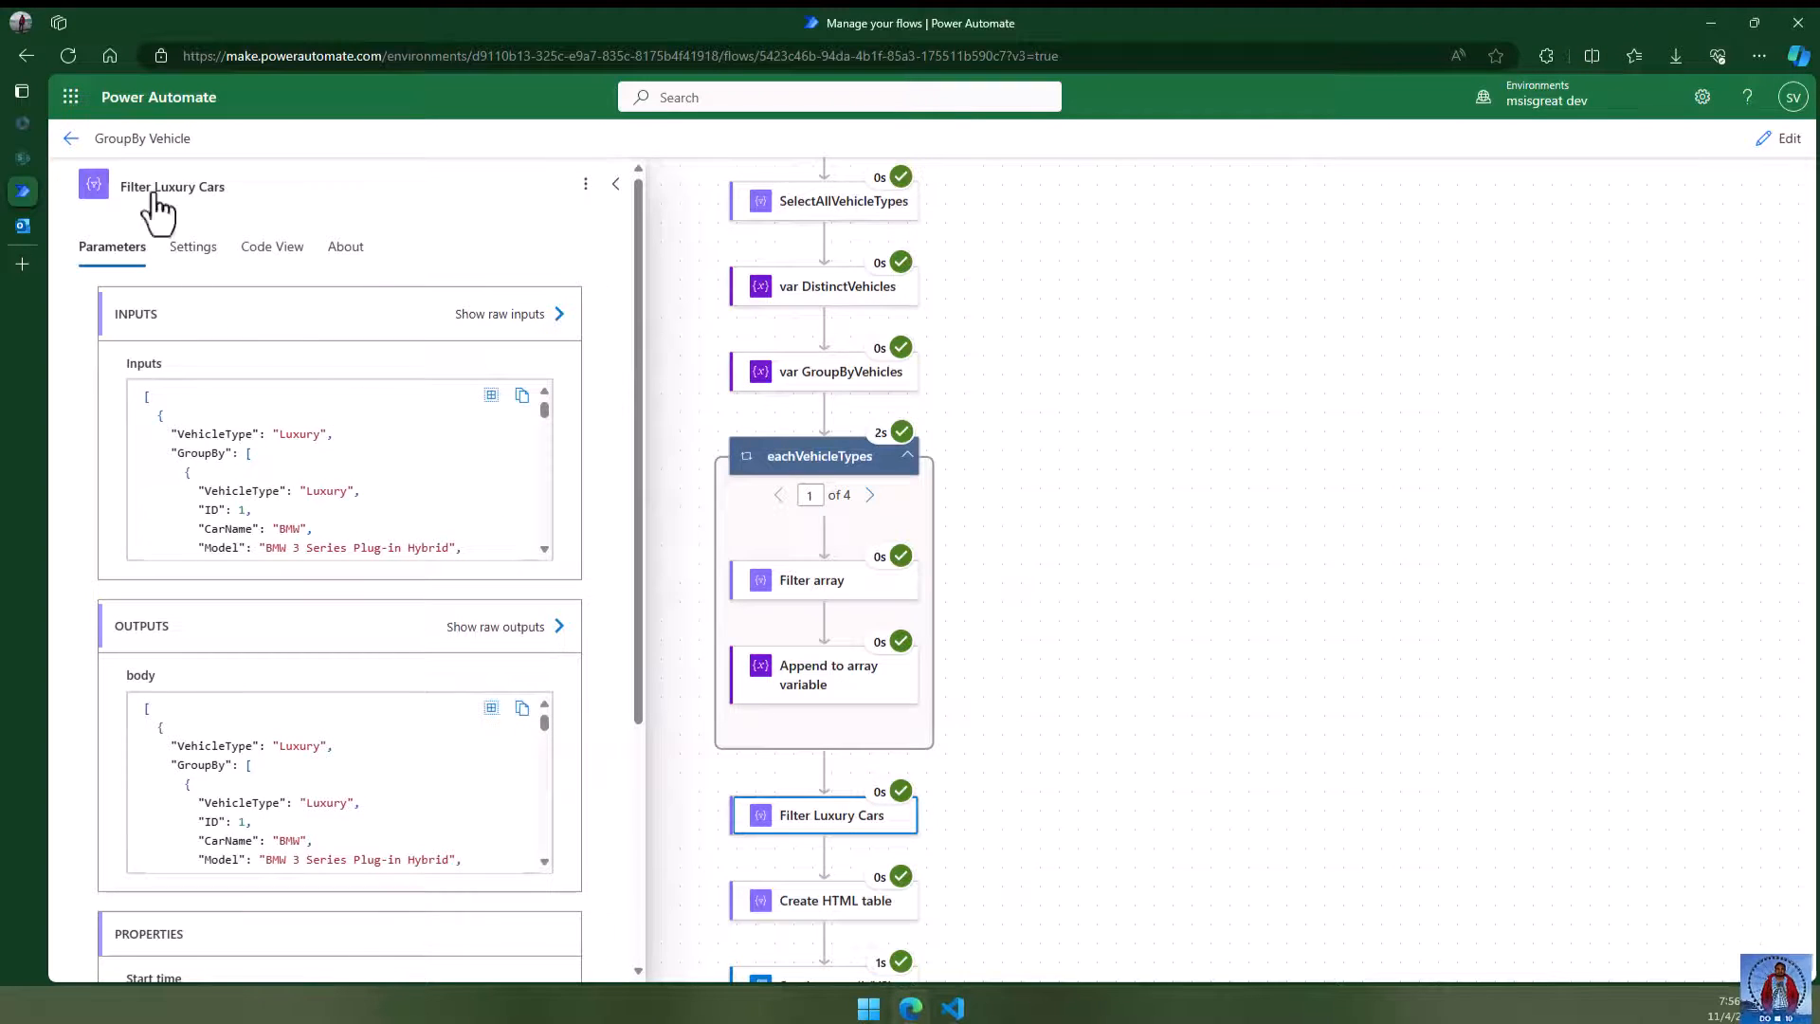
{"action": "scroll", "coordinate": [366, 726], "scroll_direction": "down", "scroll_amount": 1}
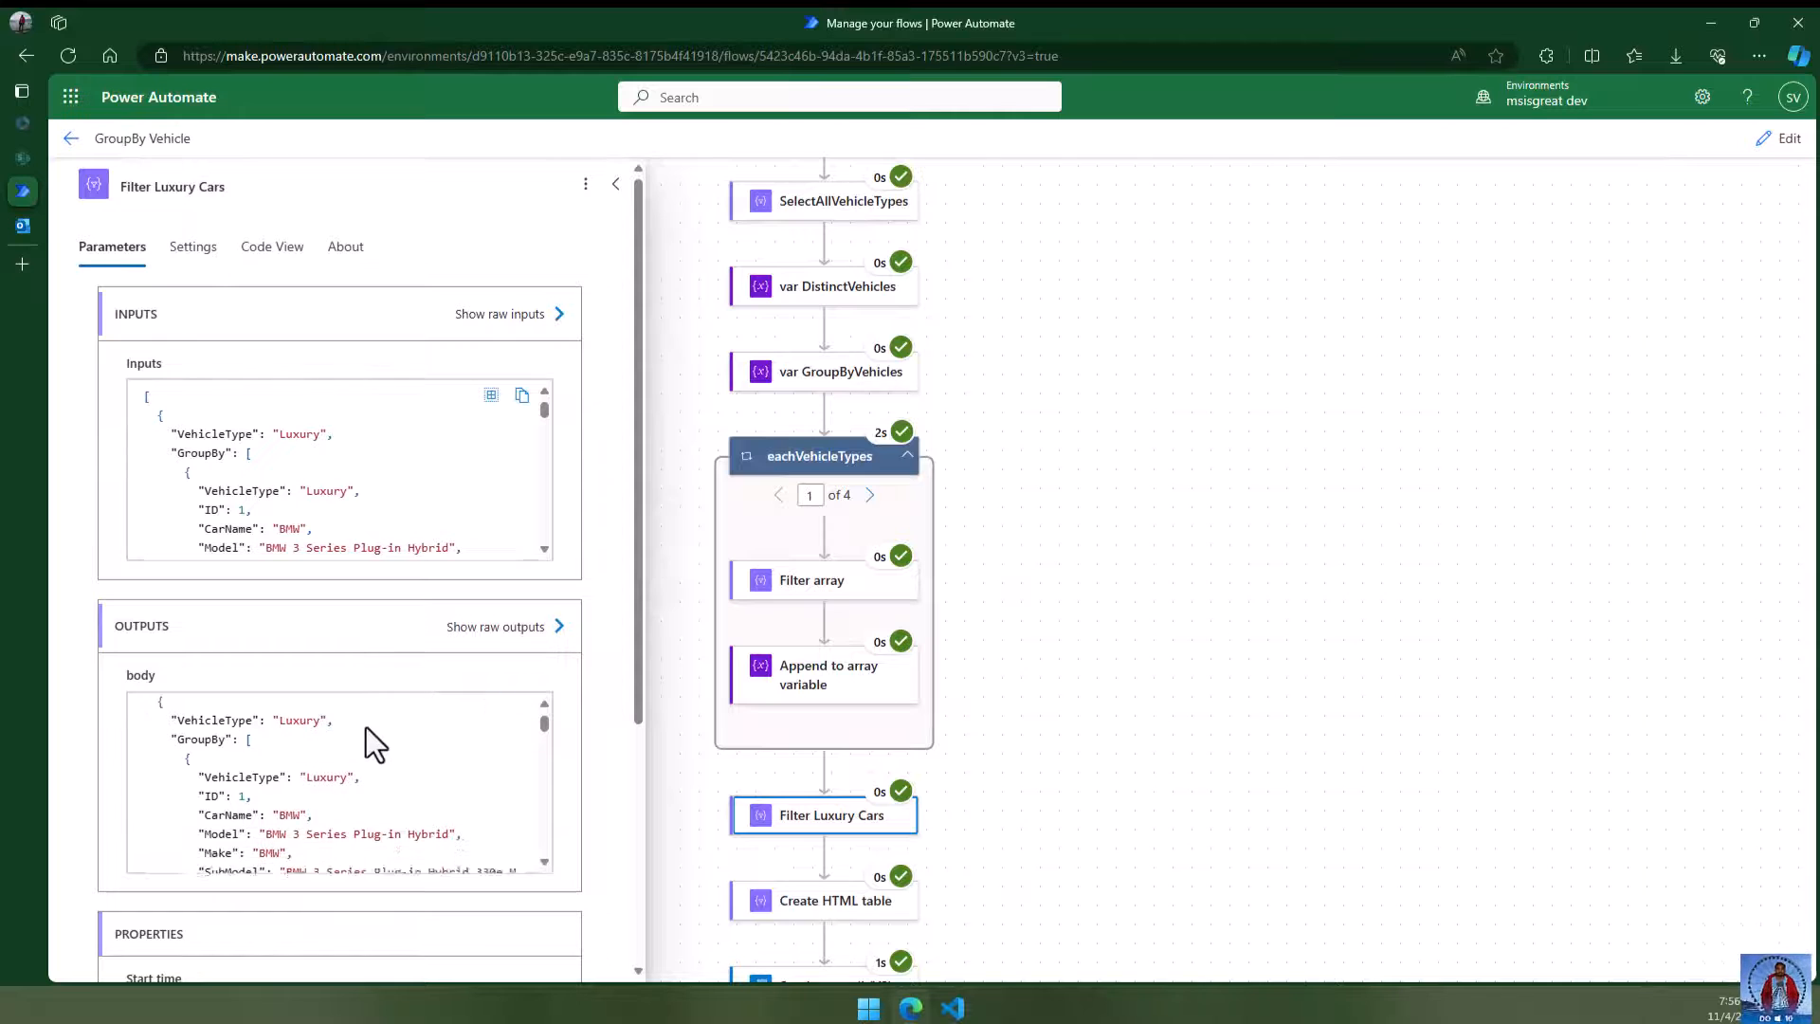
{"action": "scroll", "coordinate": [422, 738], "scroll_direction": "up", "scroll_amount": 2}
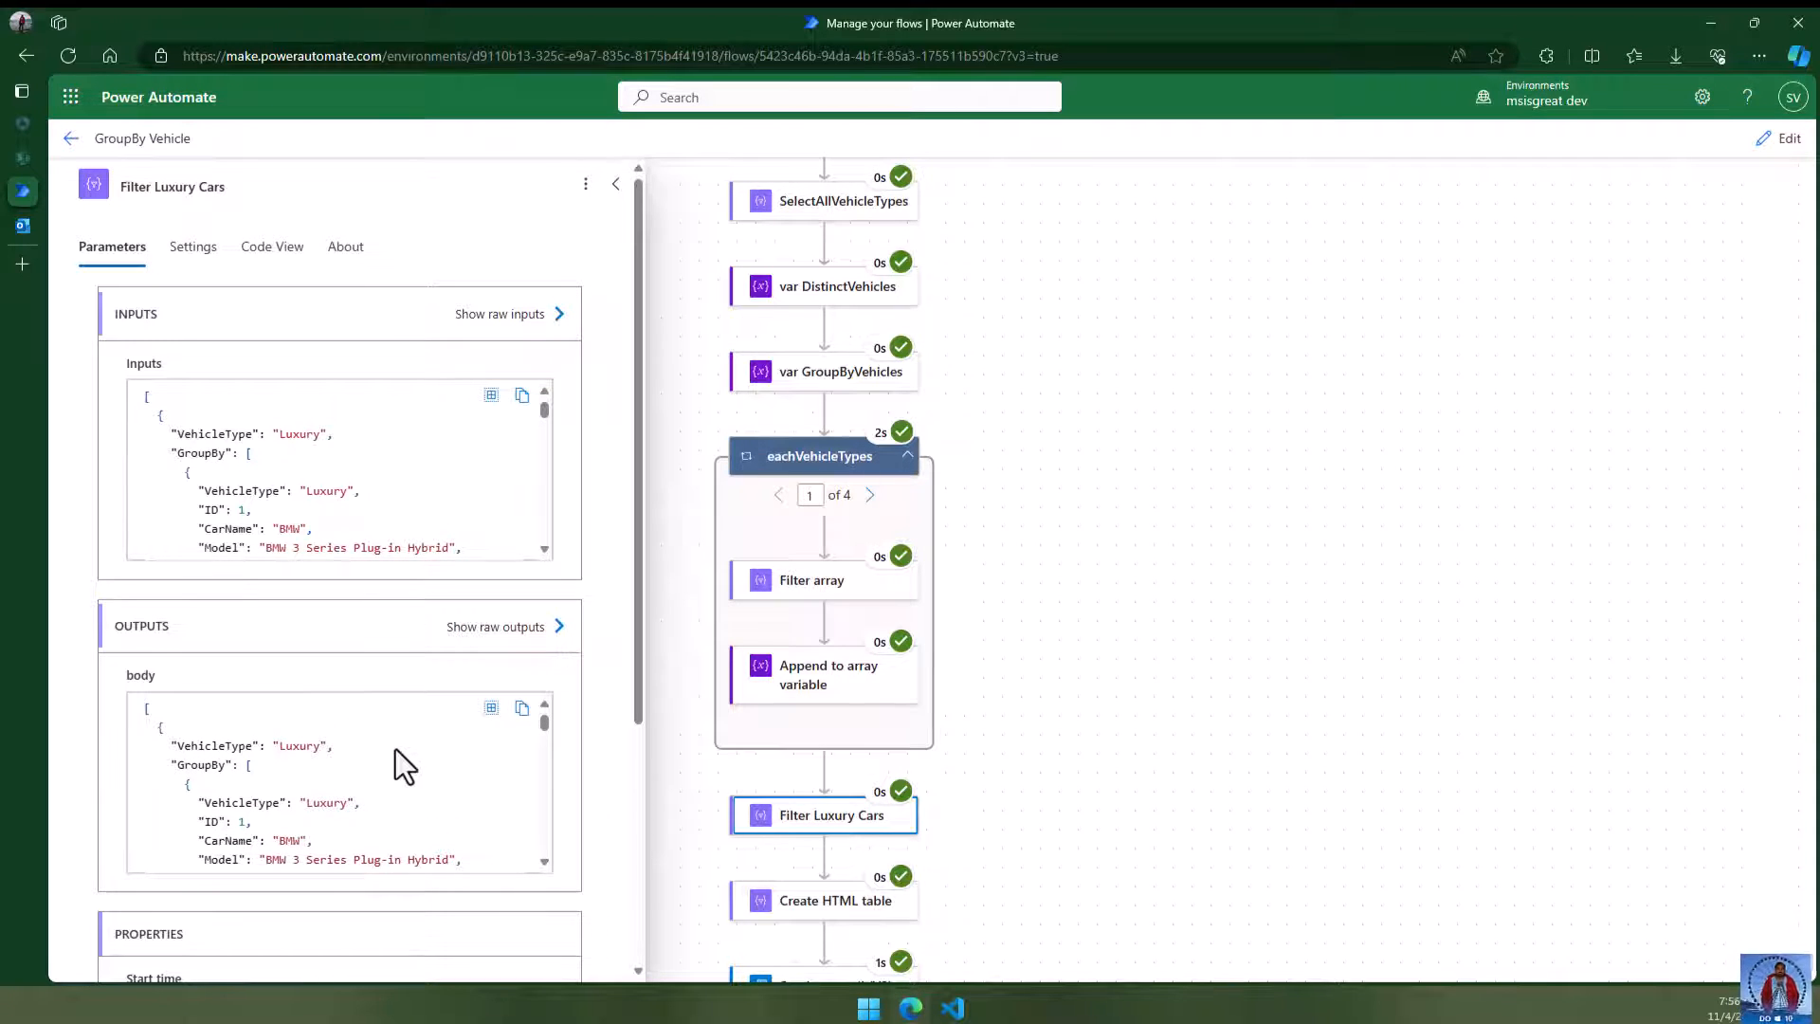
{"action": "scroll", "coordinate": [395, 748], "scroll_direction": "down", "scroll_amount": 1}
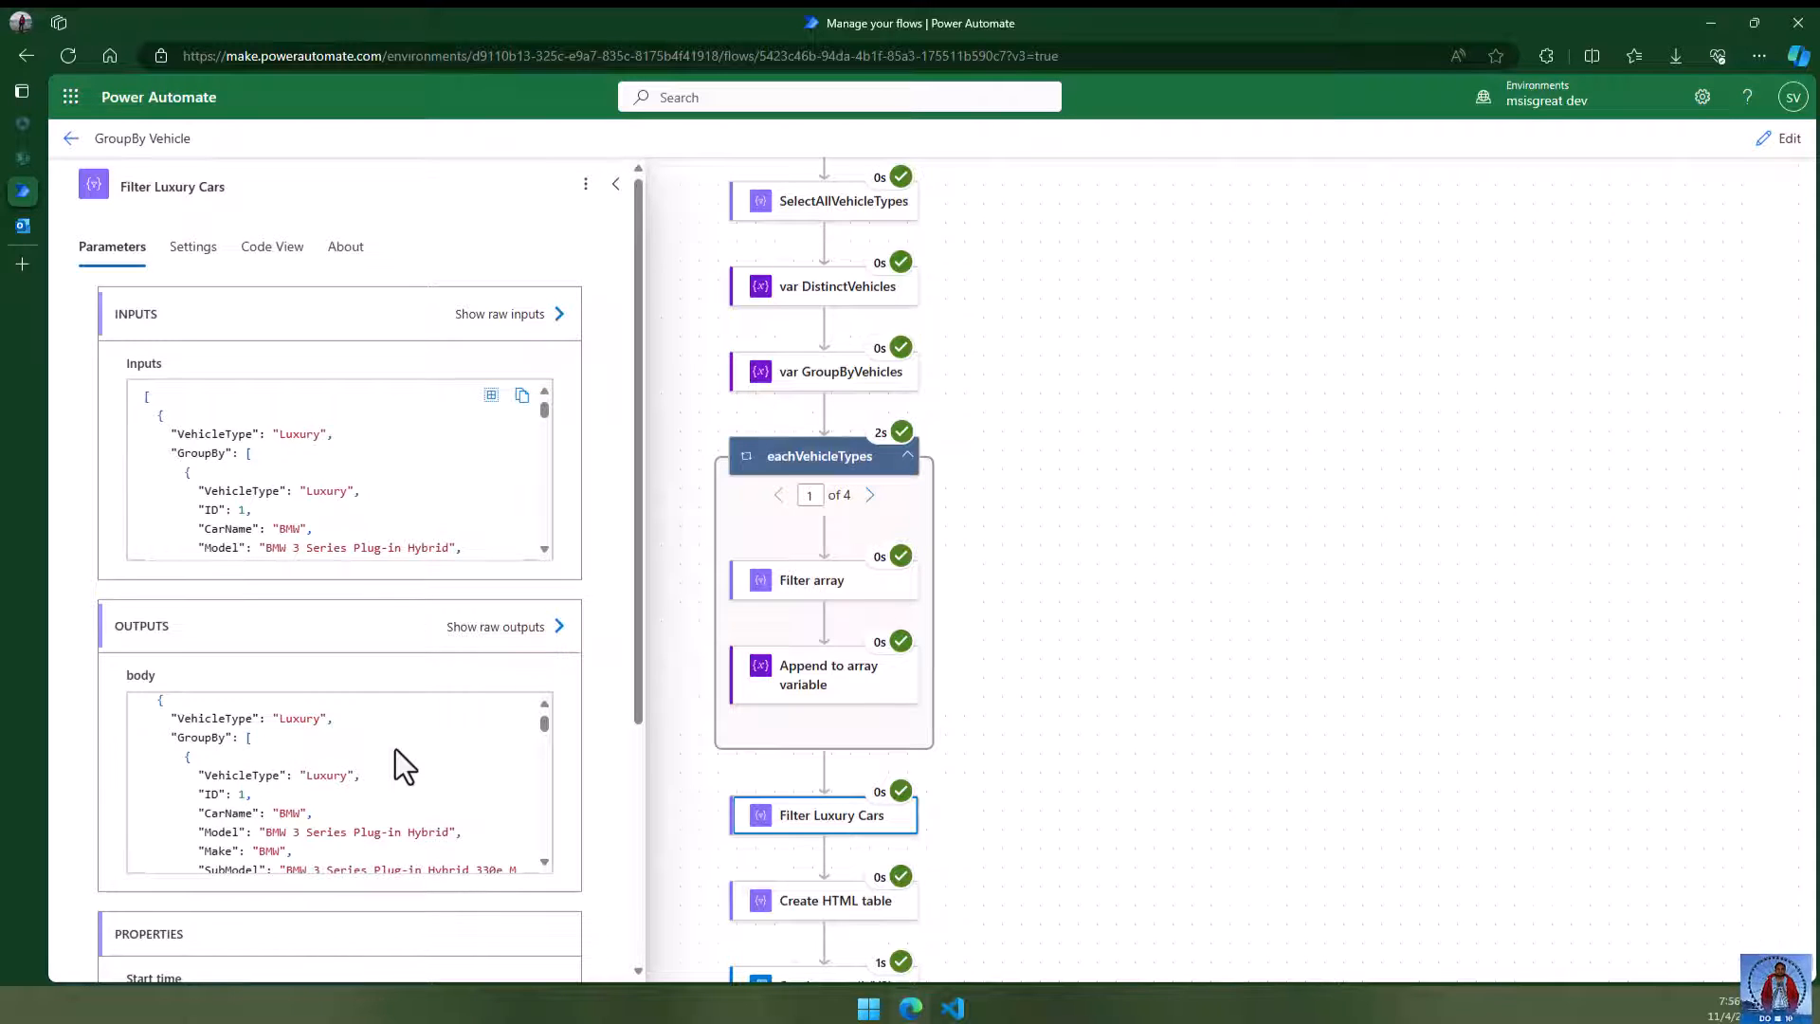
{"action": "scroll", "coordinate": [396, 749], "scroll_direction": "up", "scroll_amount": 1}
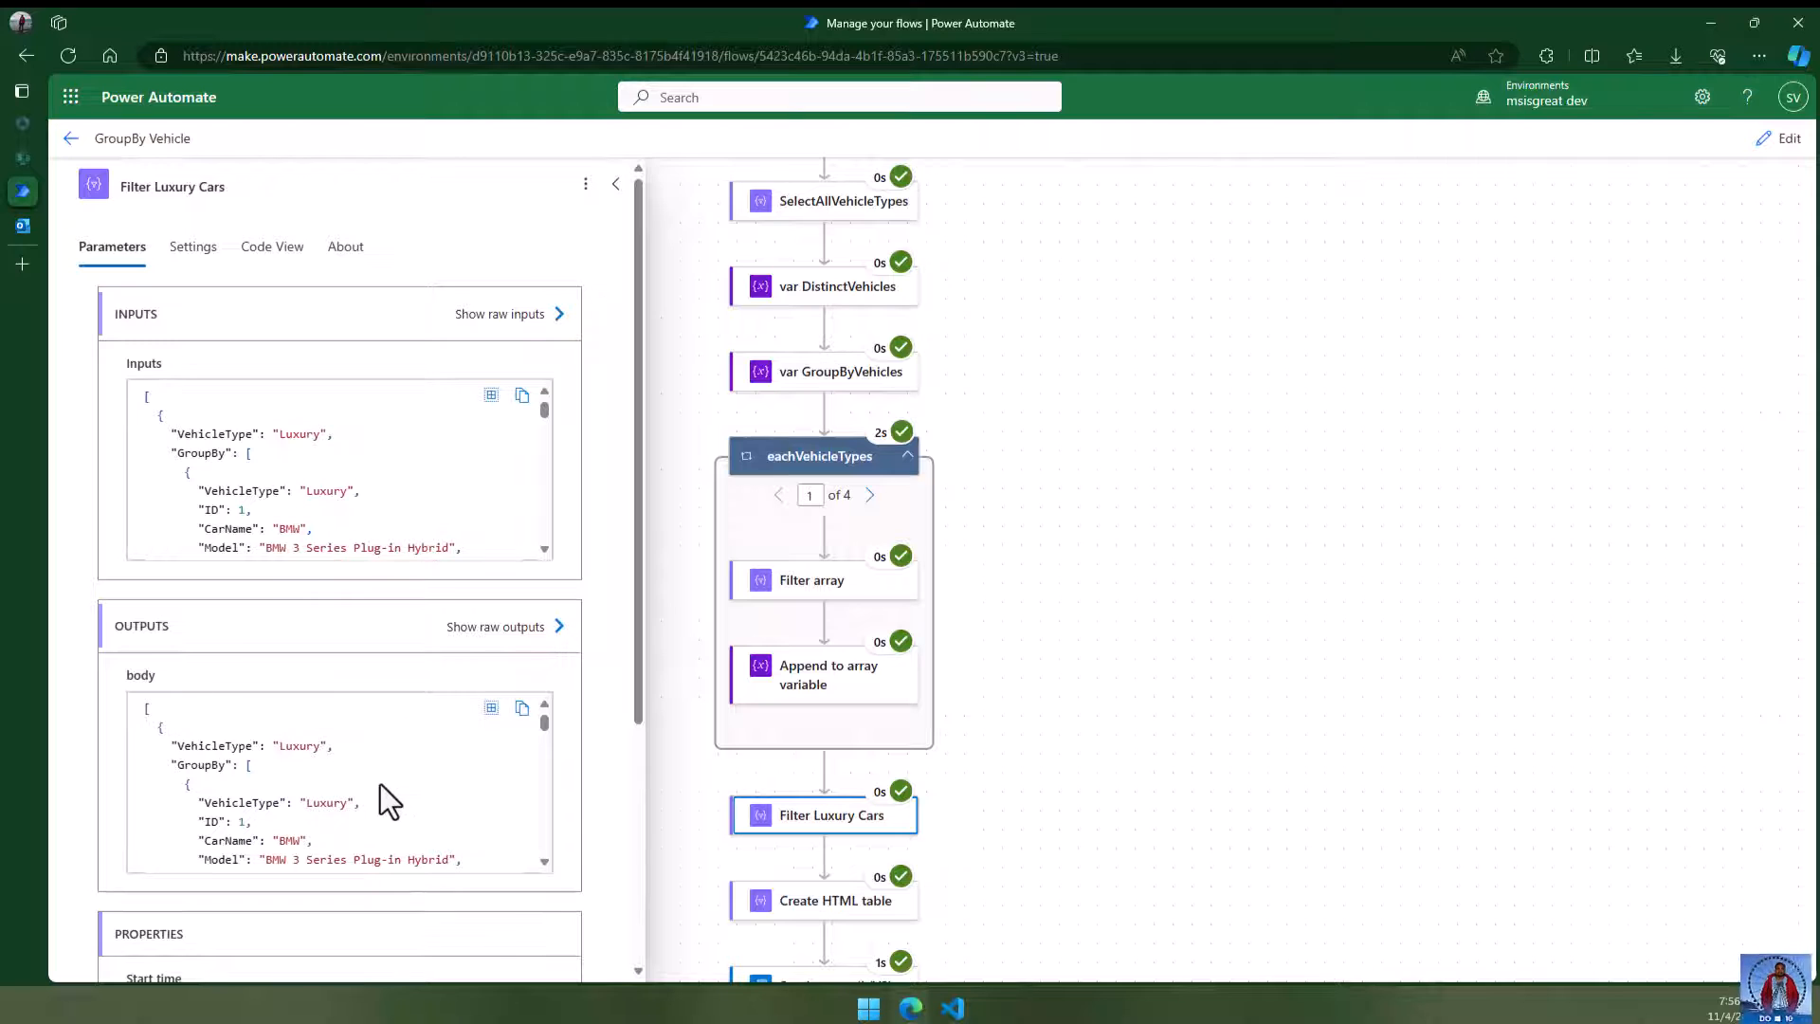
{"action": "scroll", "coordinate": [385, 786], "scroll_direction": "down", "scroll_amount": 5}
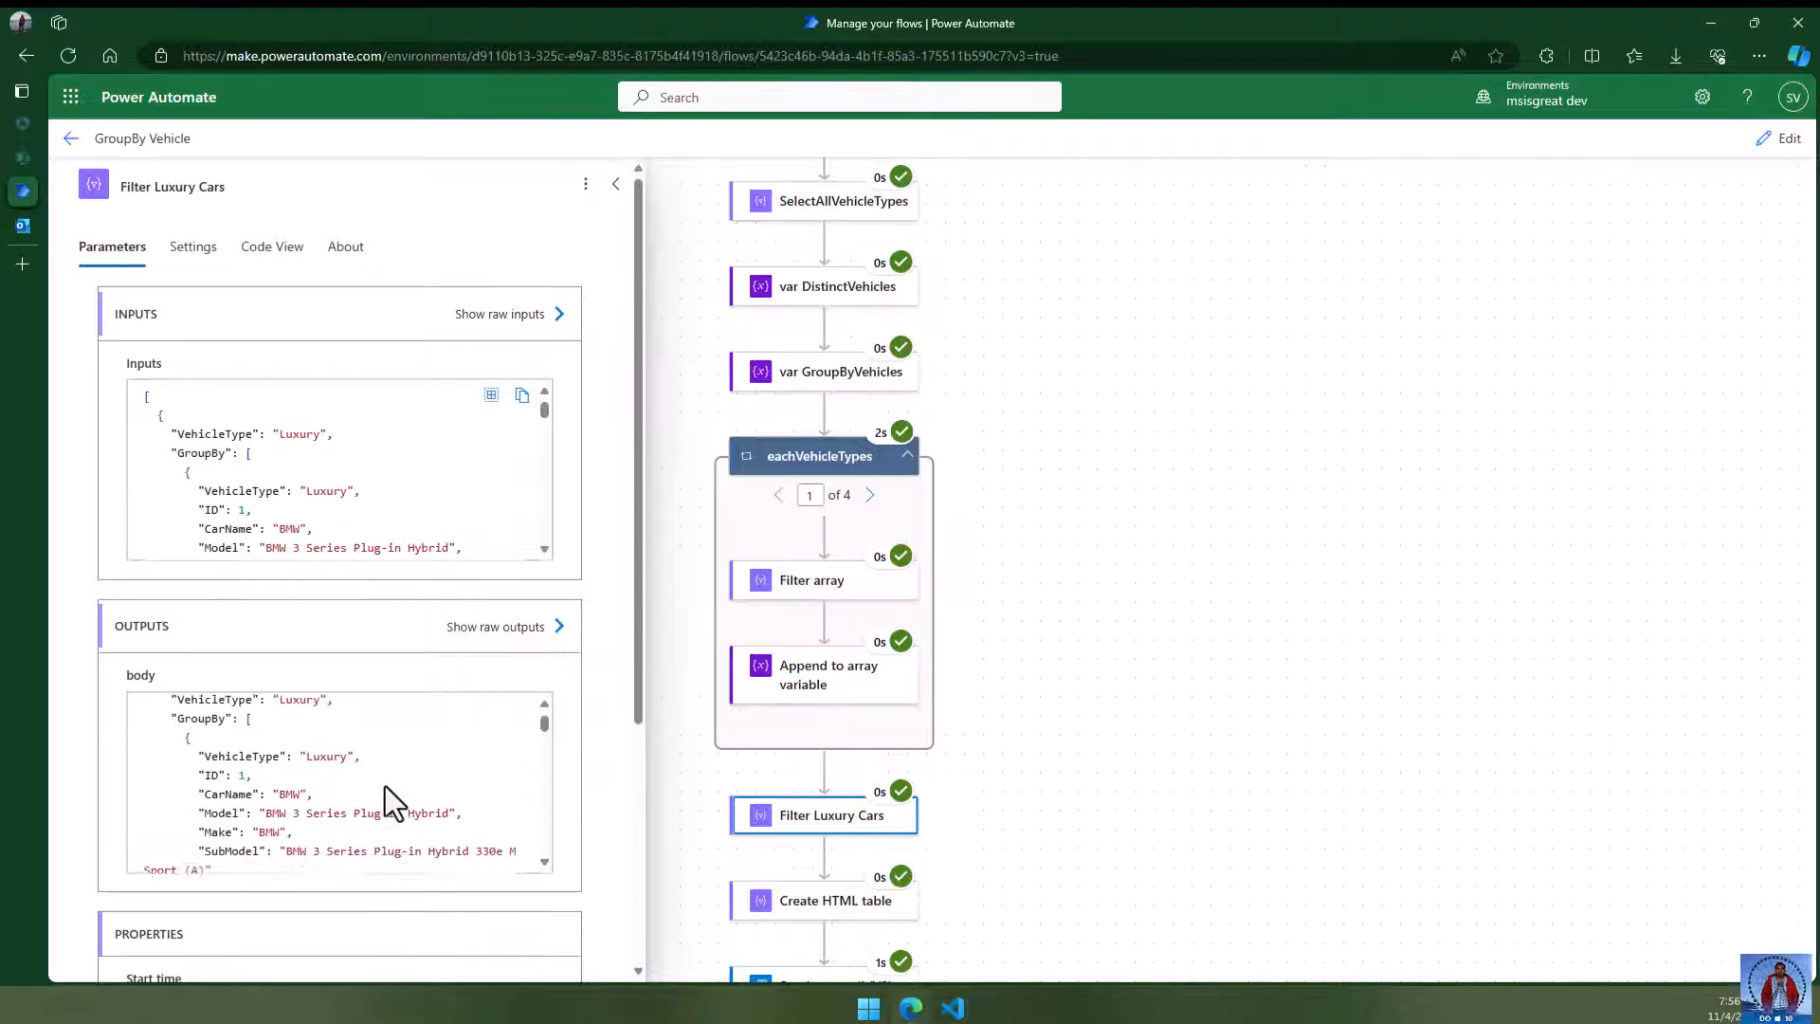
{"action": "scroll", "coordinate": [385, 786], "scroll_direction": "down", "scroll_amount": 6}
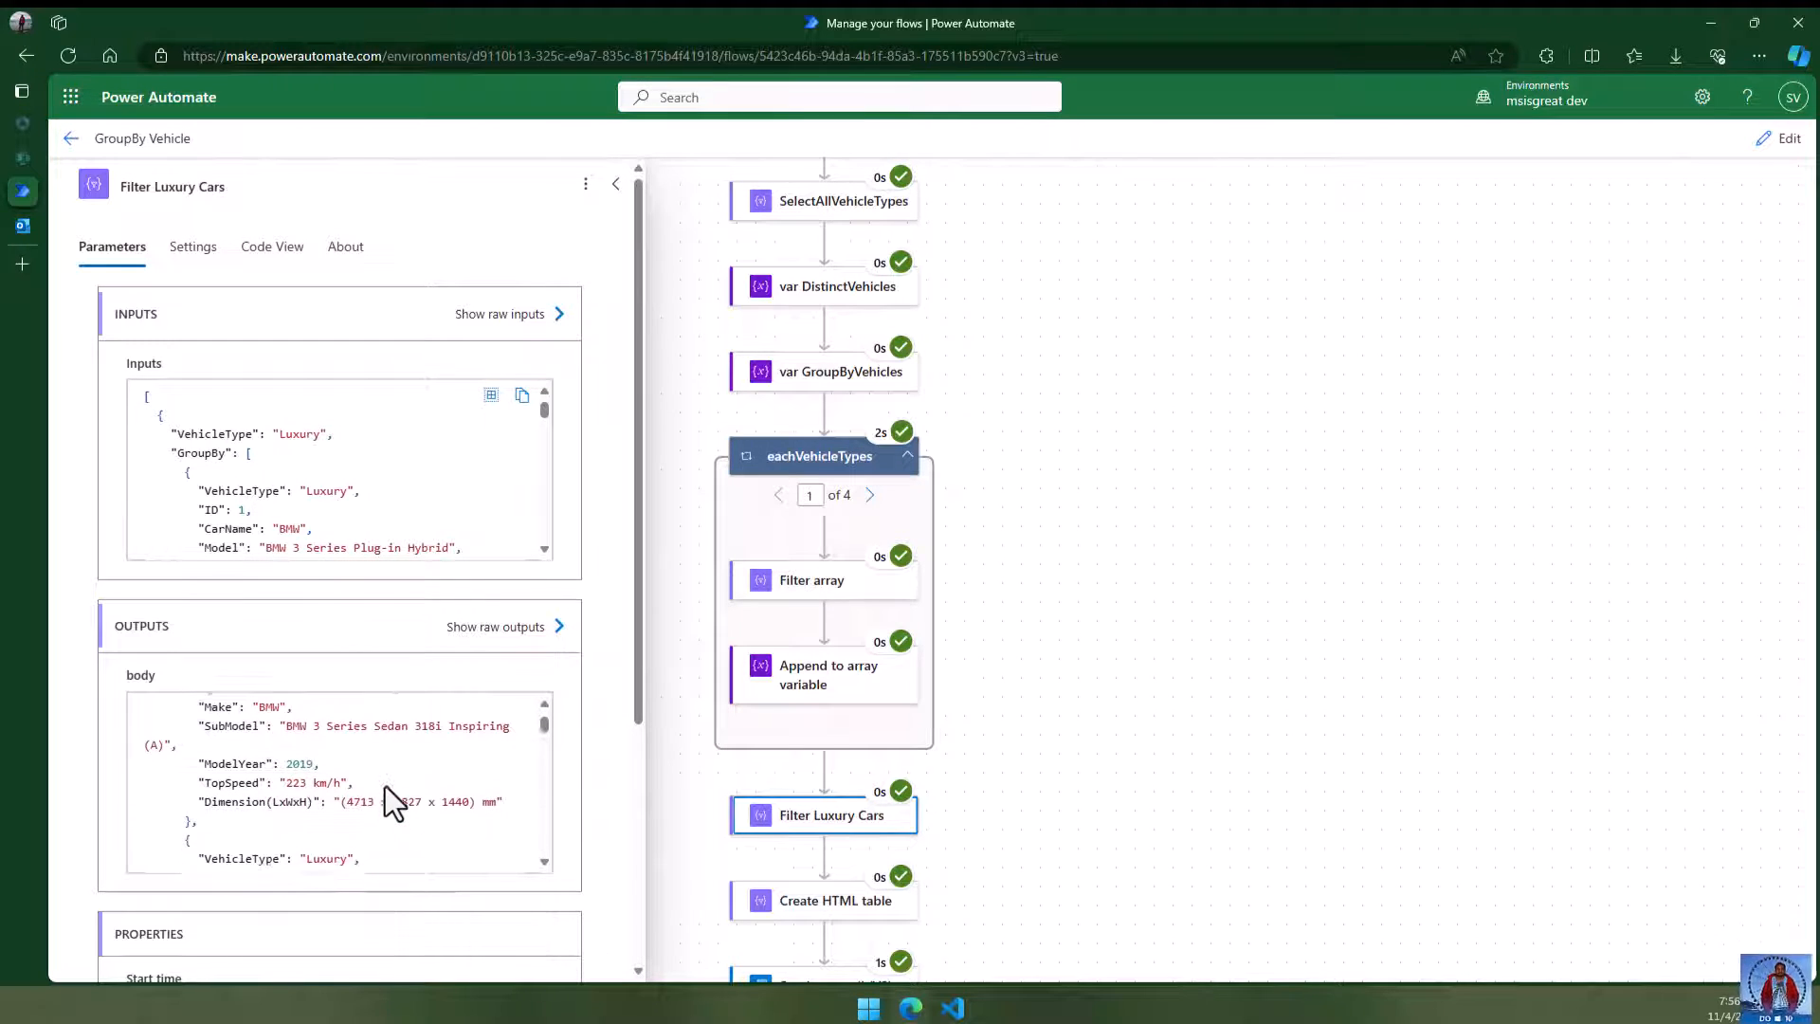
{"action": "scroll", "coordinate": [423, 768], "scroll_direction": "up", "scroll_amount": 1}
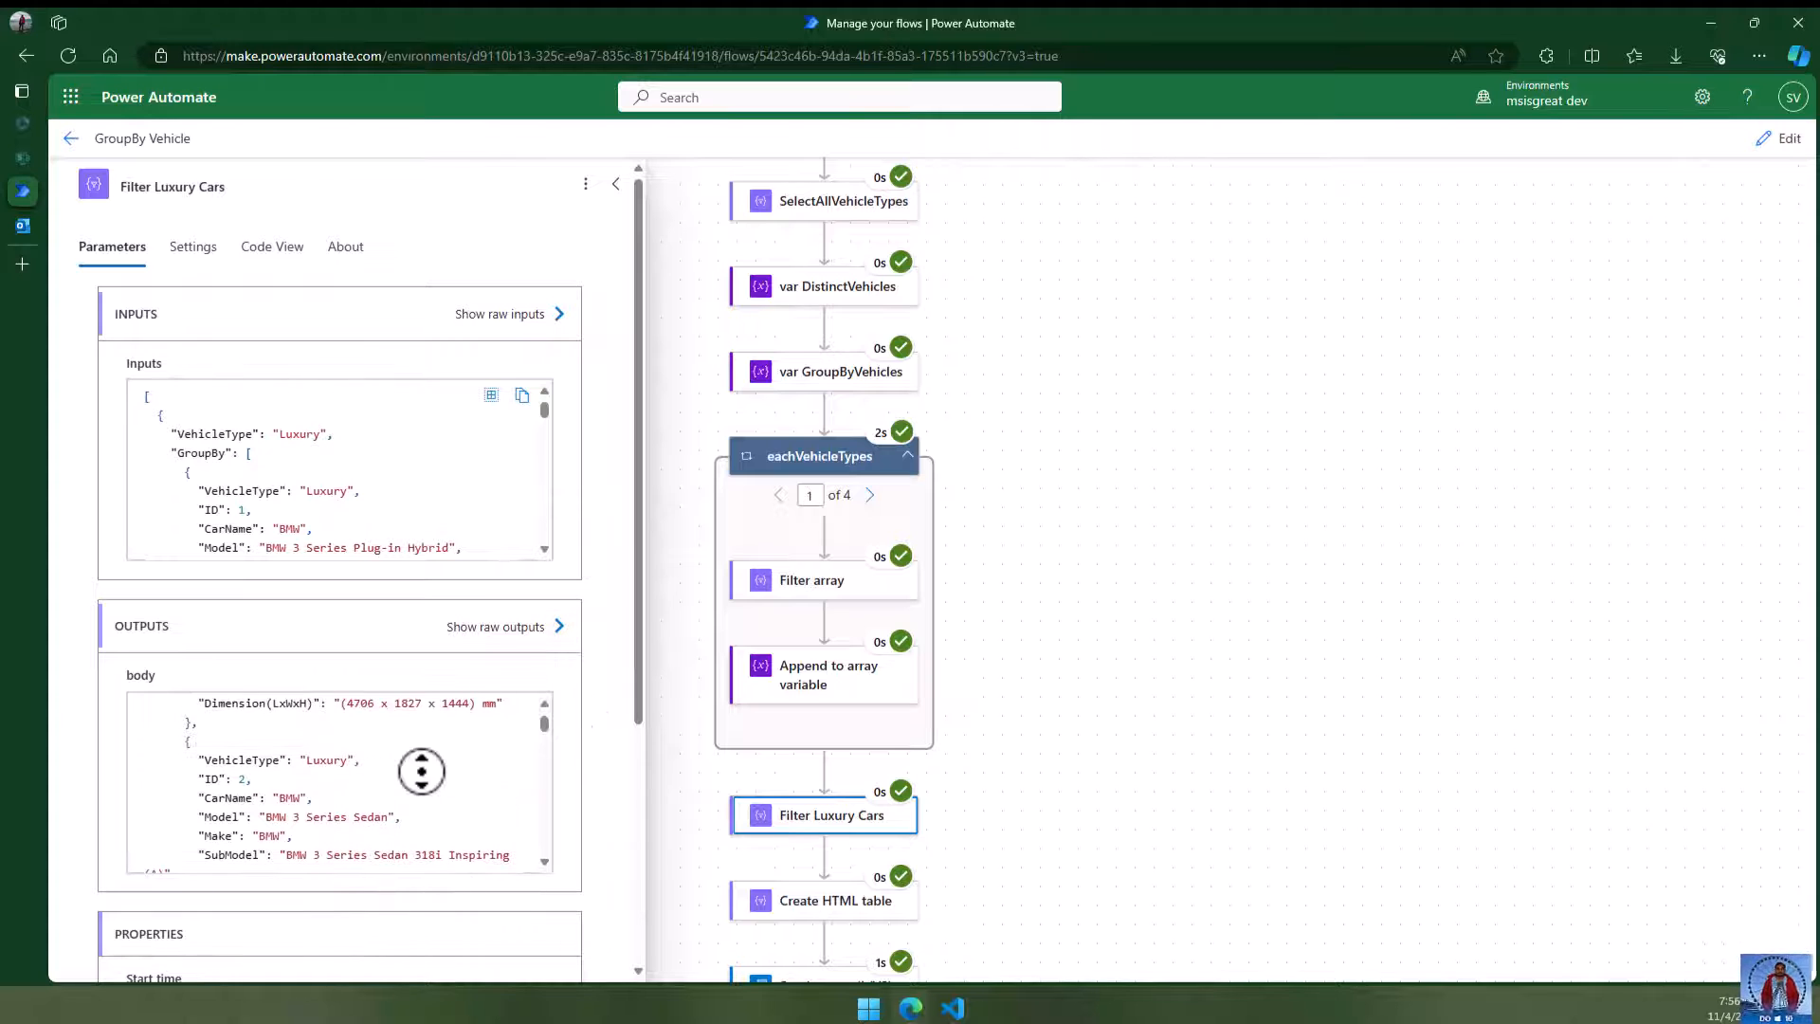
{"action": "scroll", "coordinate": [424, 760], "scroll_direction": "up", "scroll_amount": 5}
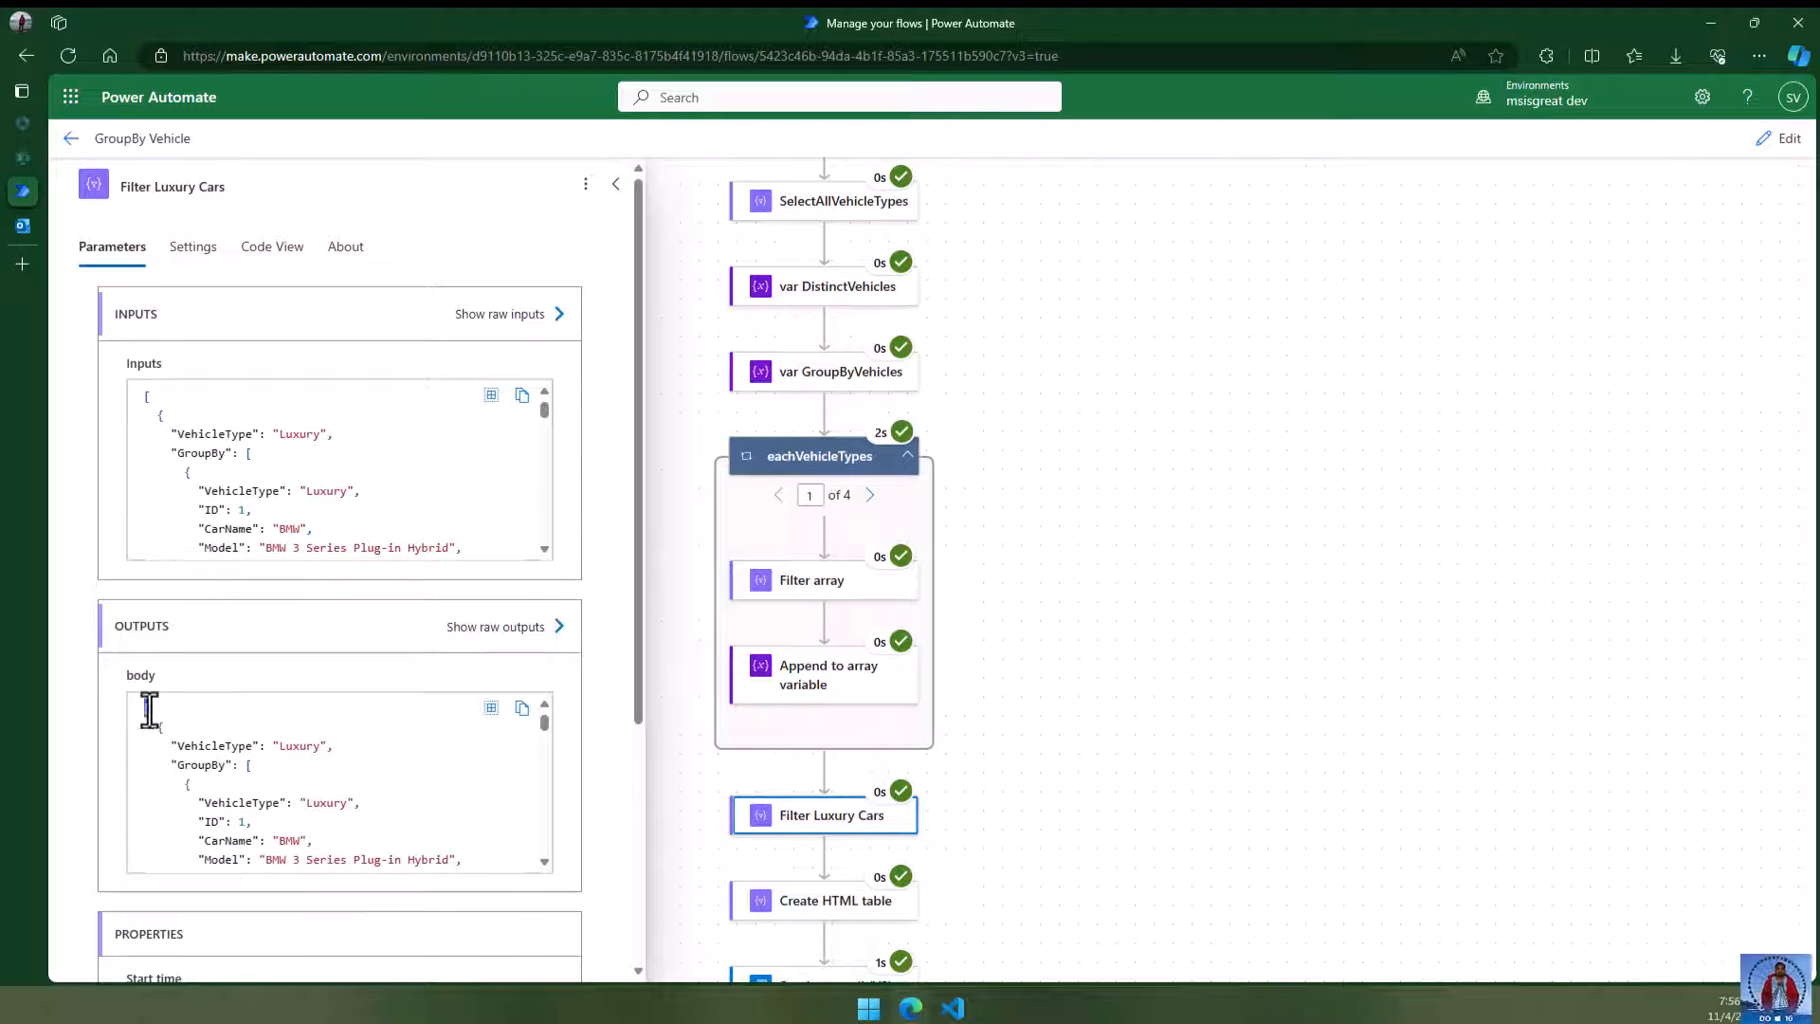
{"action": "left_click_drag", "start_coordinate": [155, 727], "coordinate": [299, 778]}
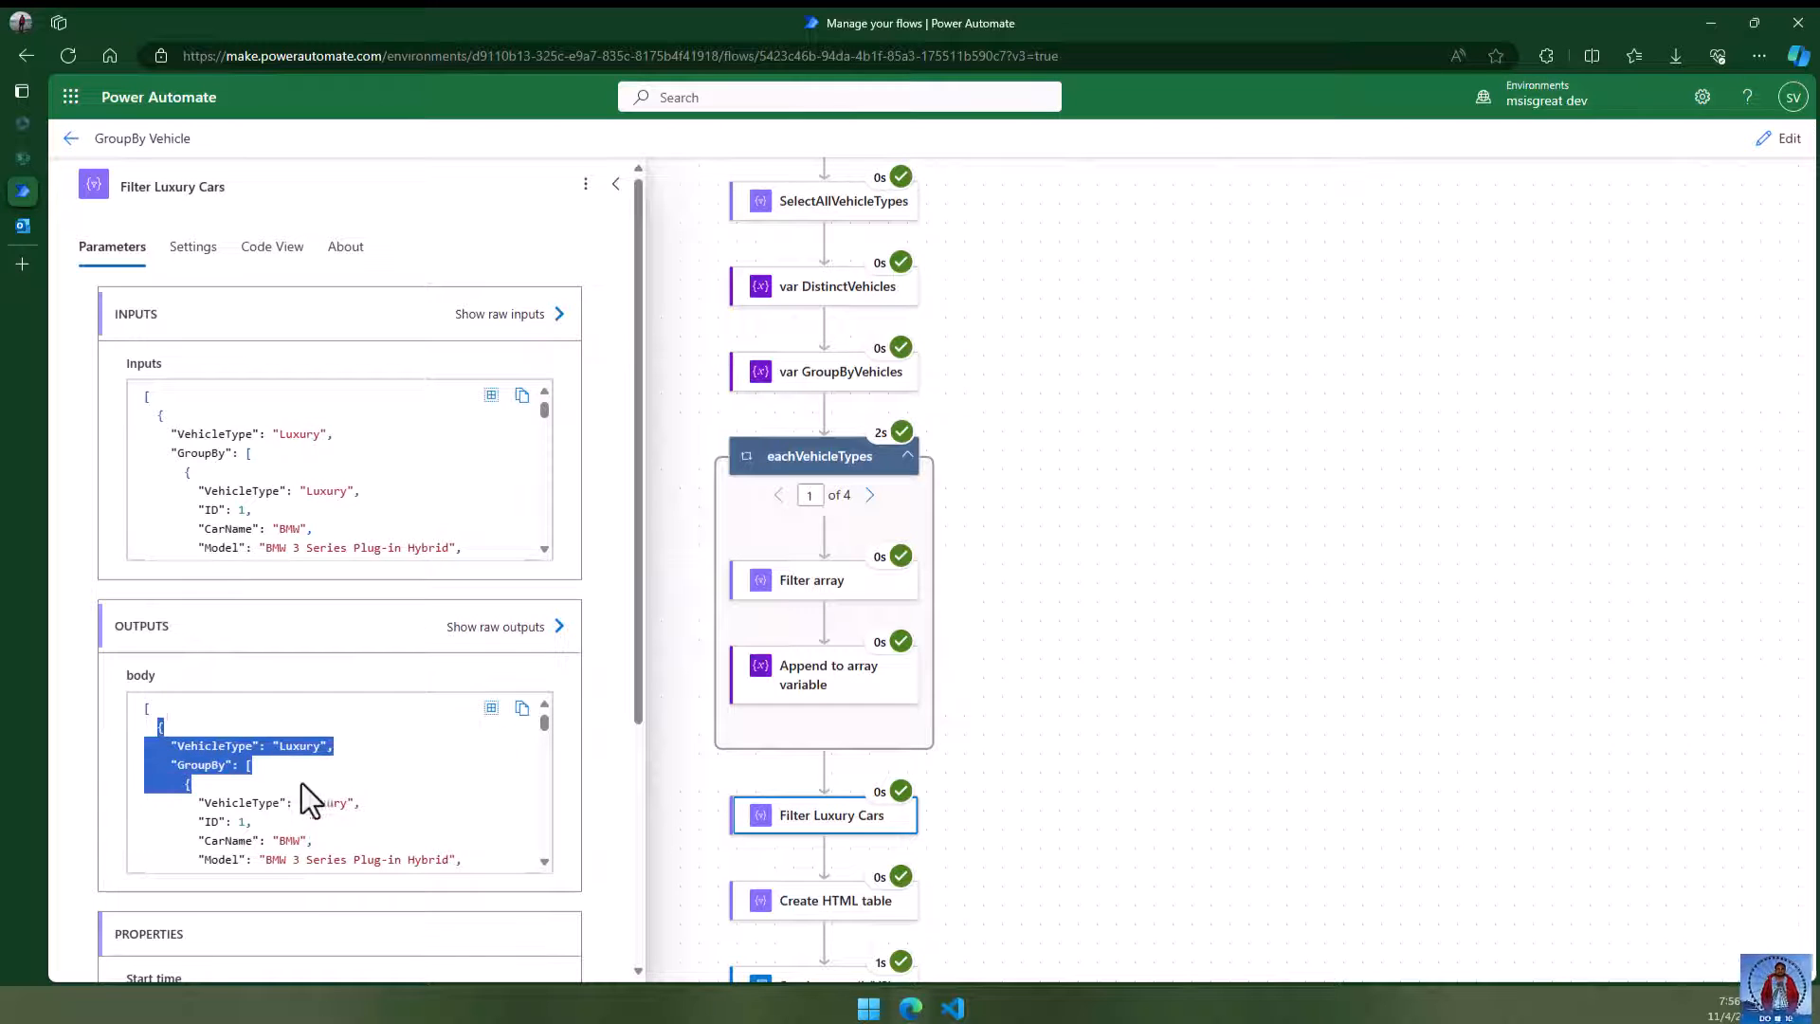
{"action": "left_click", "coordinate": [282, 777]}
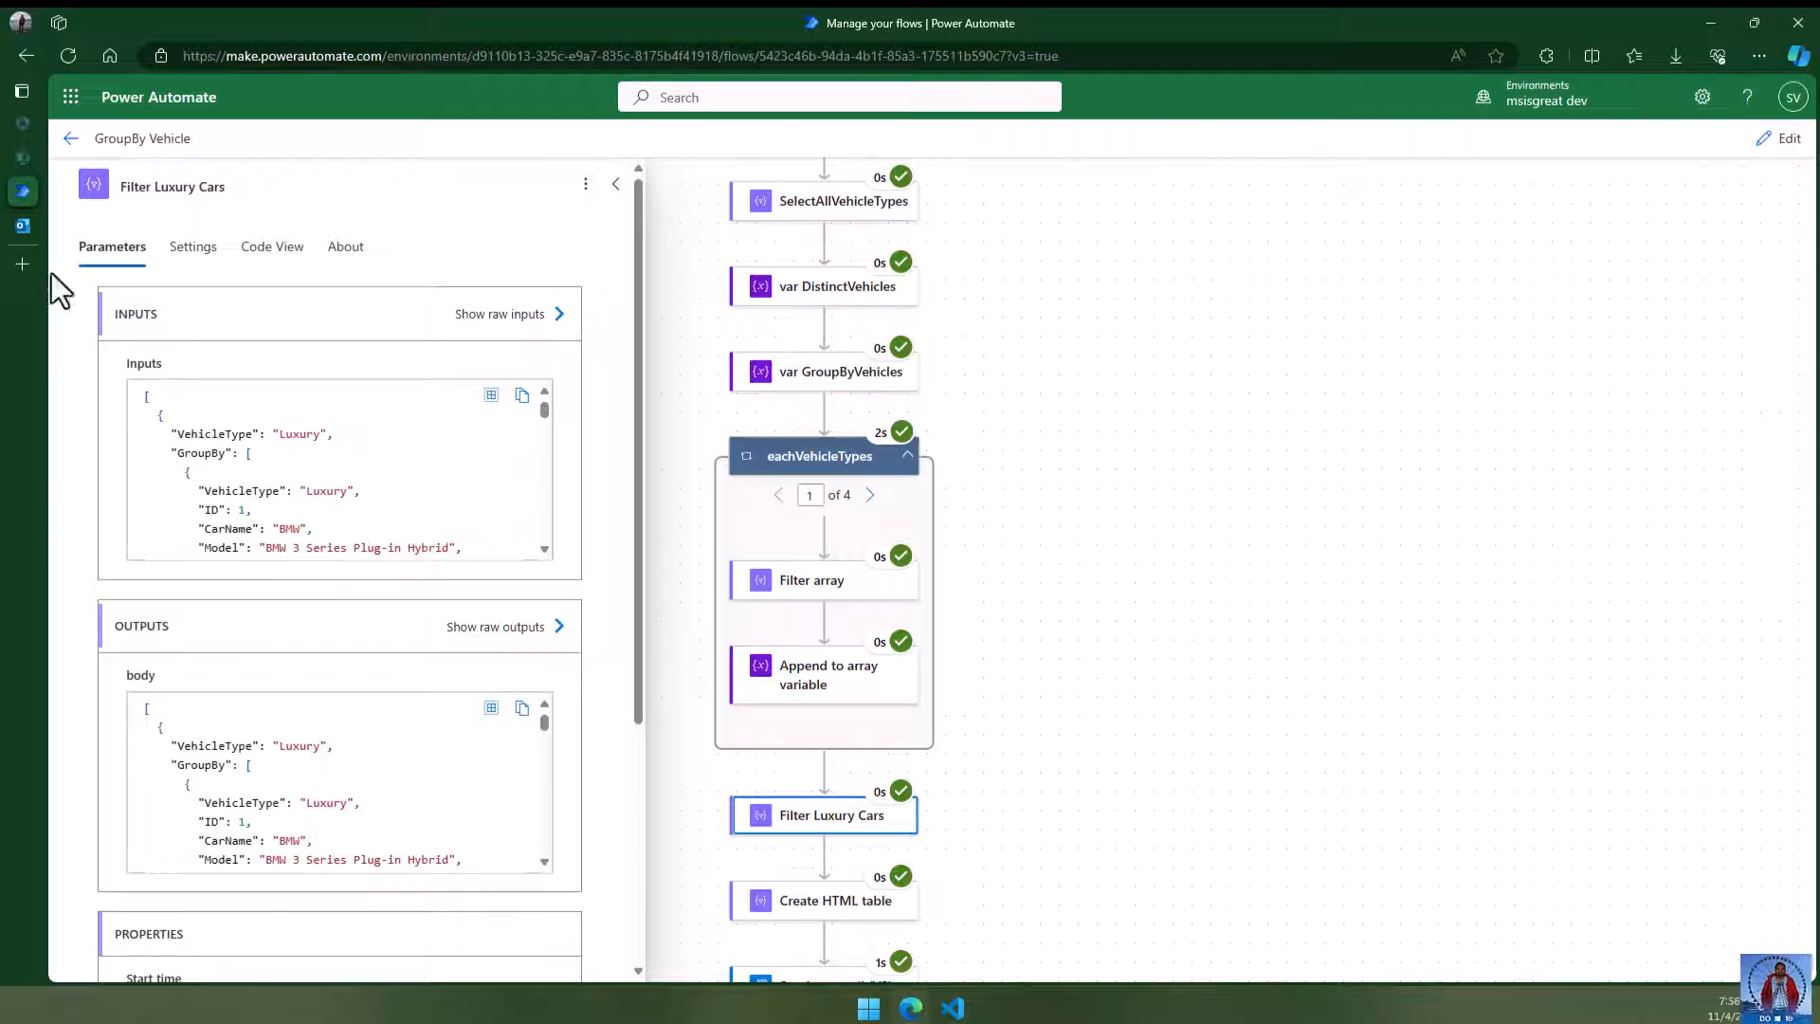
- Paste the Filter Luxury Cars output body into a new Visual Studio Code text file and return to its first lines
{"action": "key", "text": "alt+Tab"}
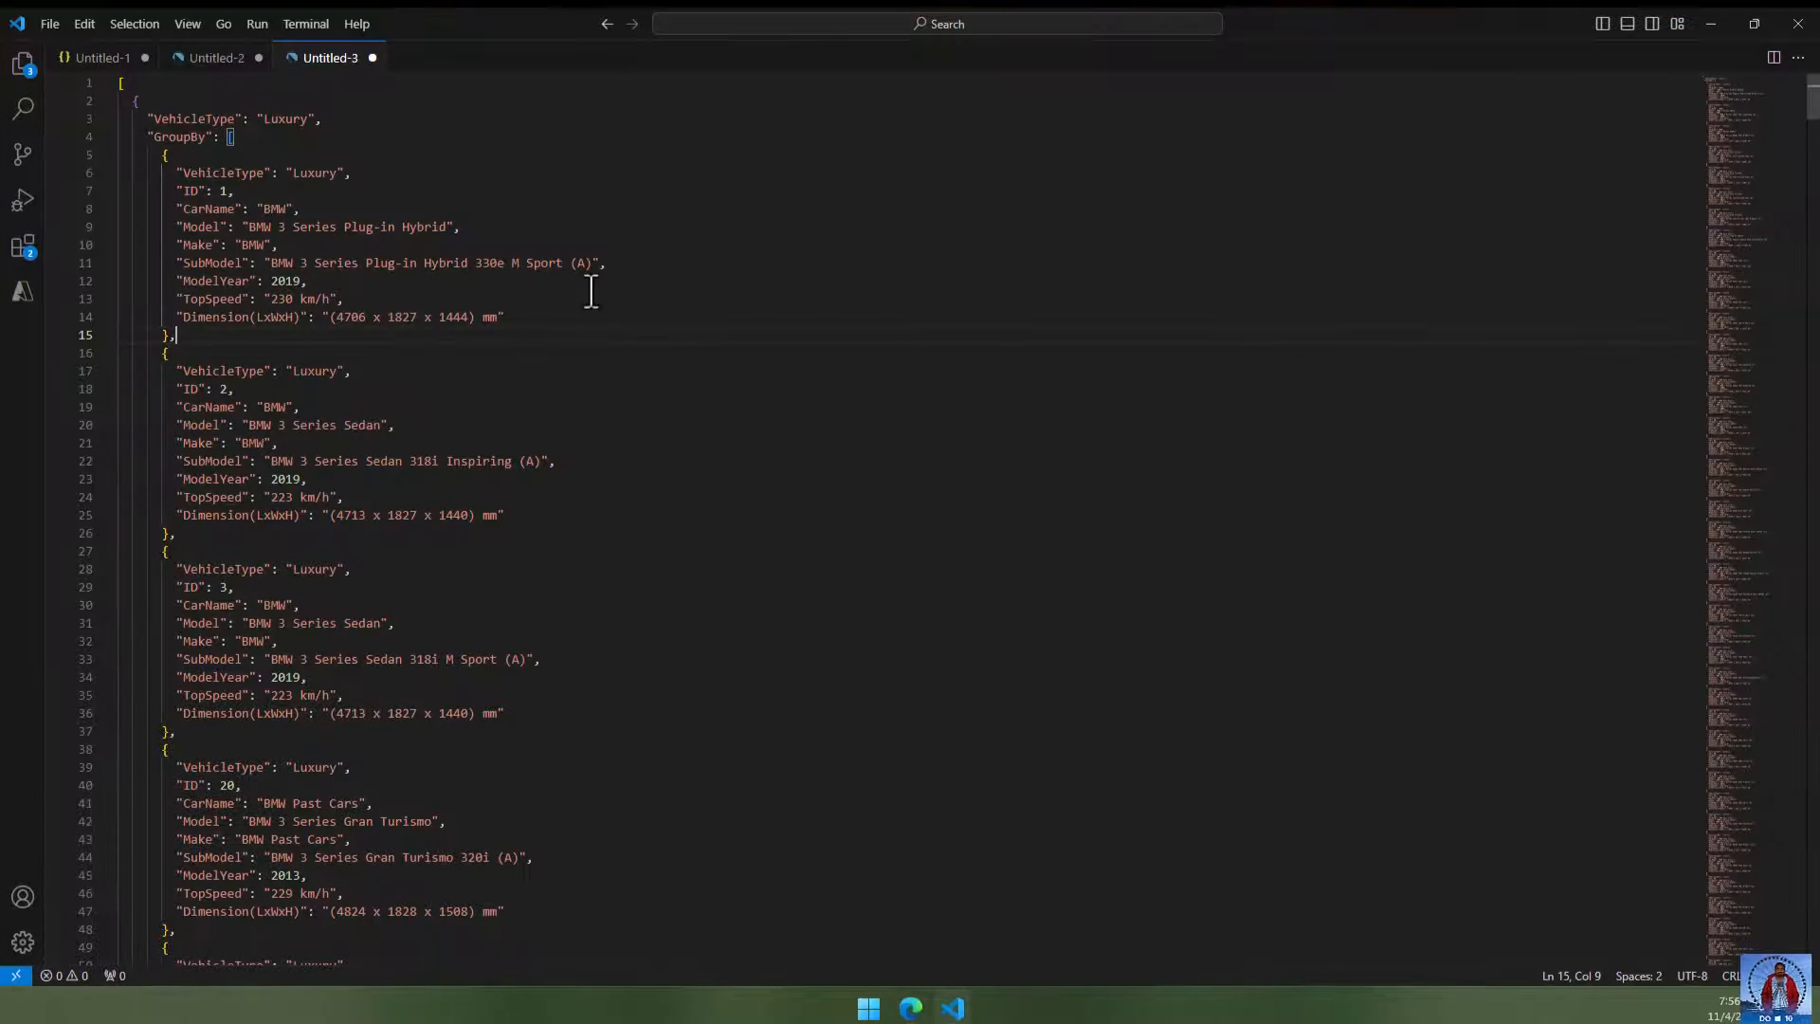
{"action": "left_click", "coordinate": [49, 24]}
{"action": "left_click", "coordinate": [92, 46]}
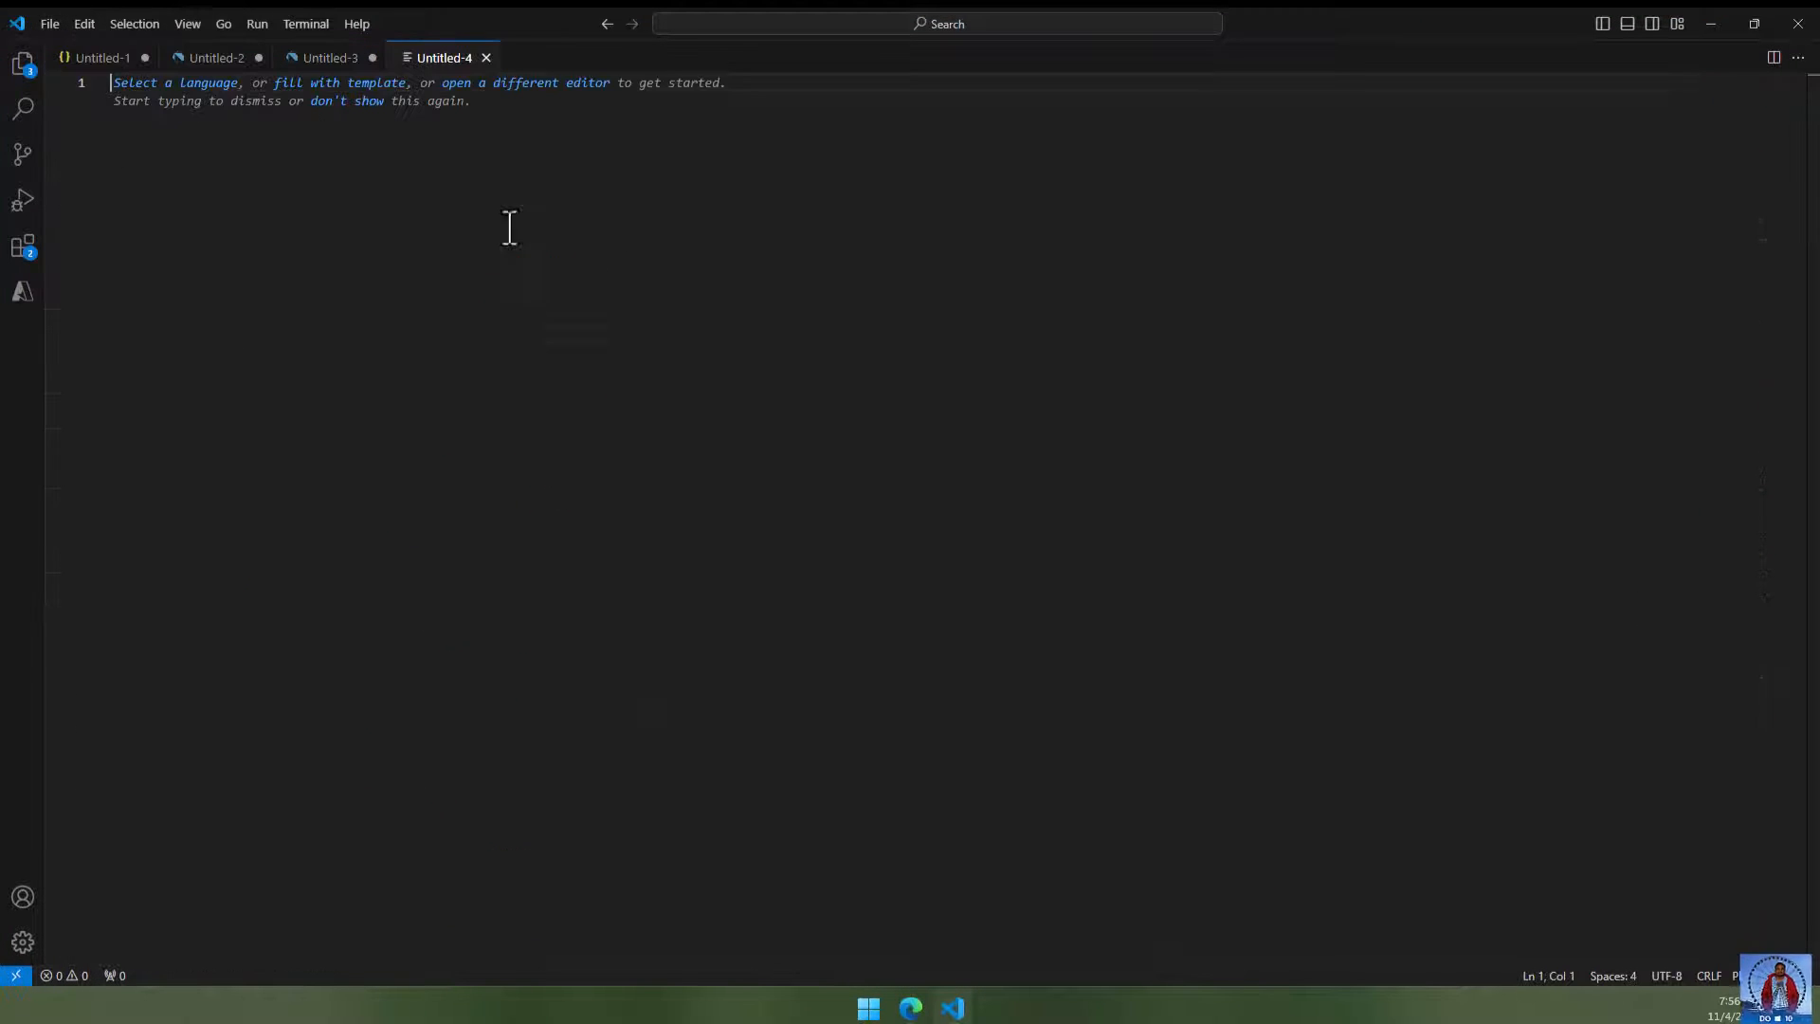
{"action": "key", "text": "ctrl+v"}
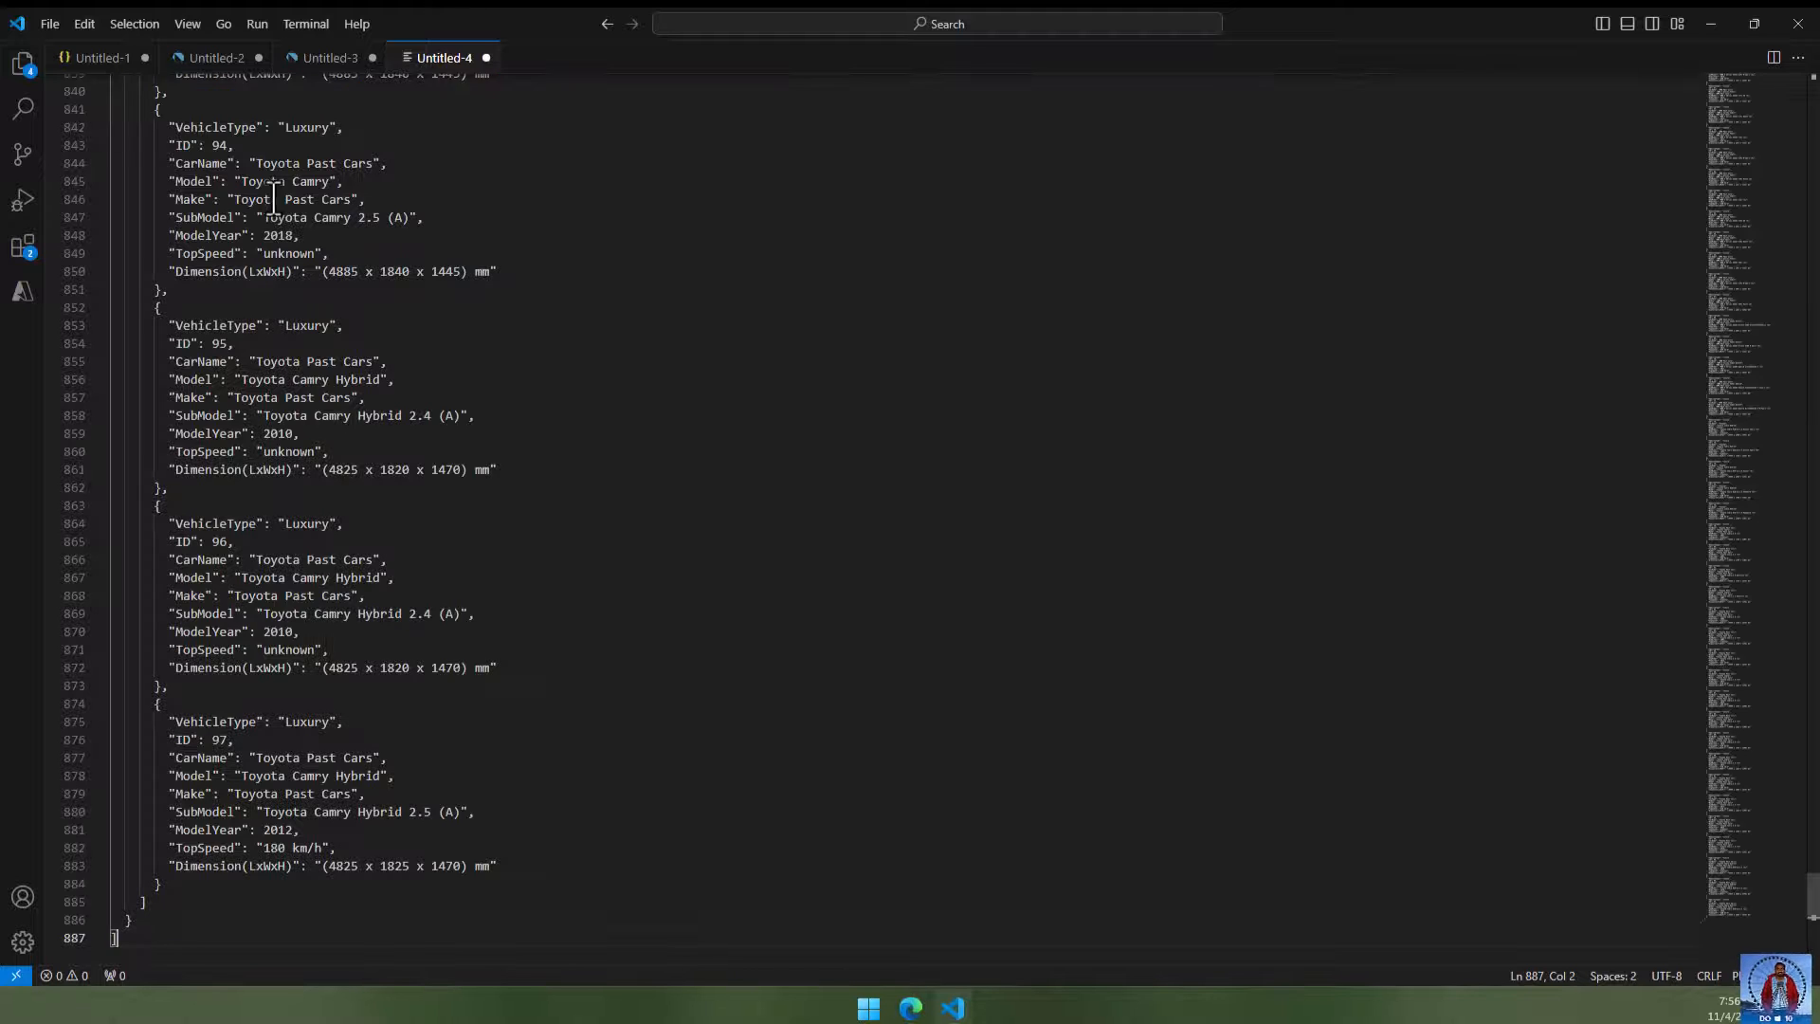
{"action": "left_click", "coordinate": [629, 235]}
{"action": "left_click", "coordinate": [707, 270]}
{"action": "scroll", "coordinate": [752, 276], "scroll_direction": "up", "scroll_amount": 15}
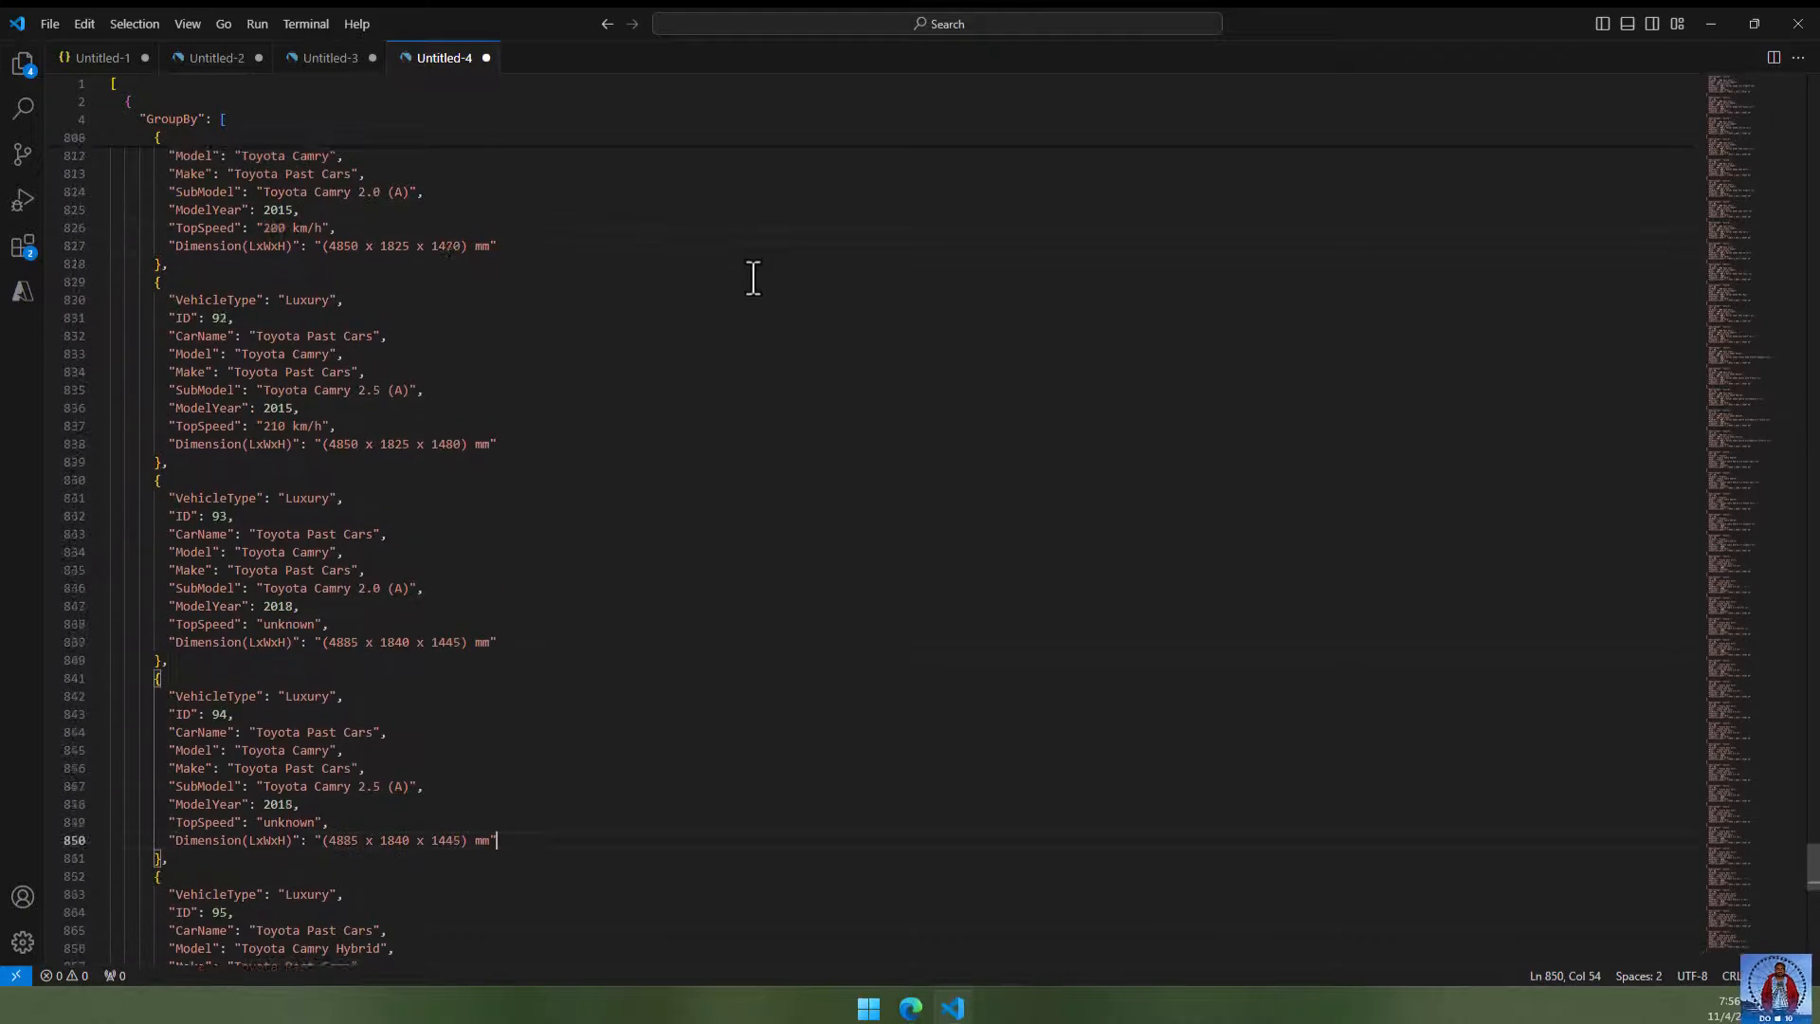
{"action": "left_click_drag", "start_coordinate": [1810, 843], "coordinate": [1798, 92]}
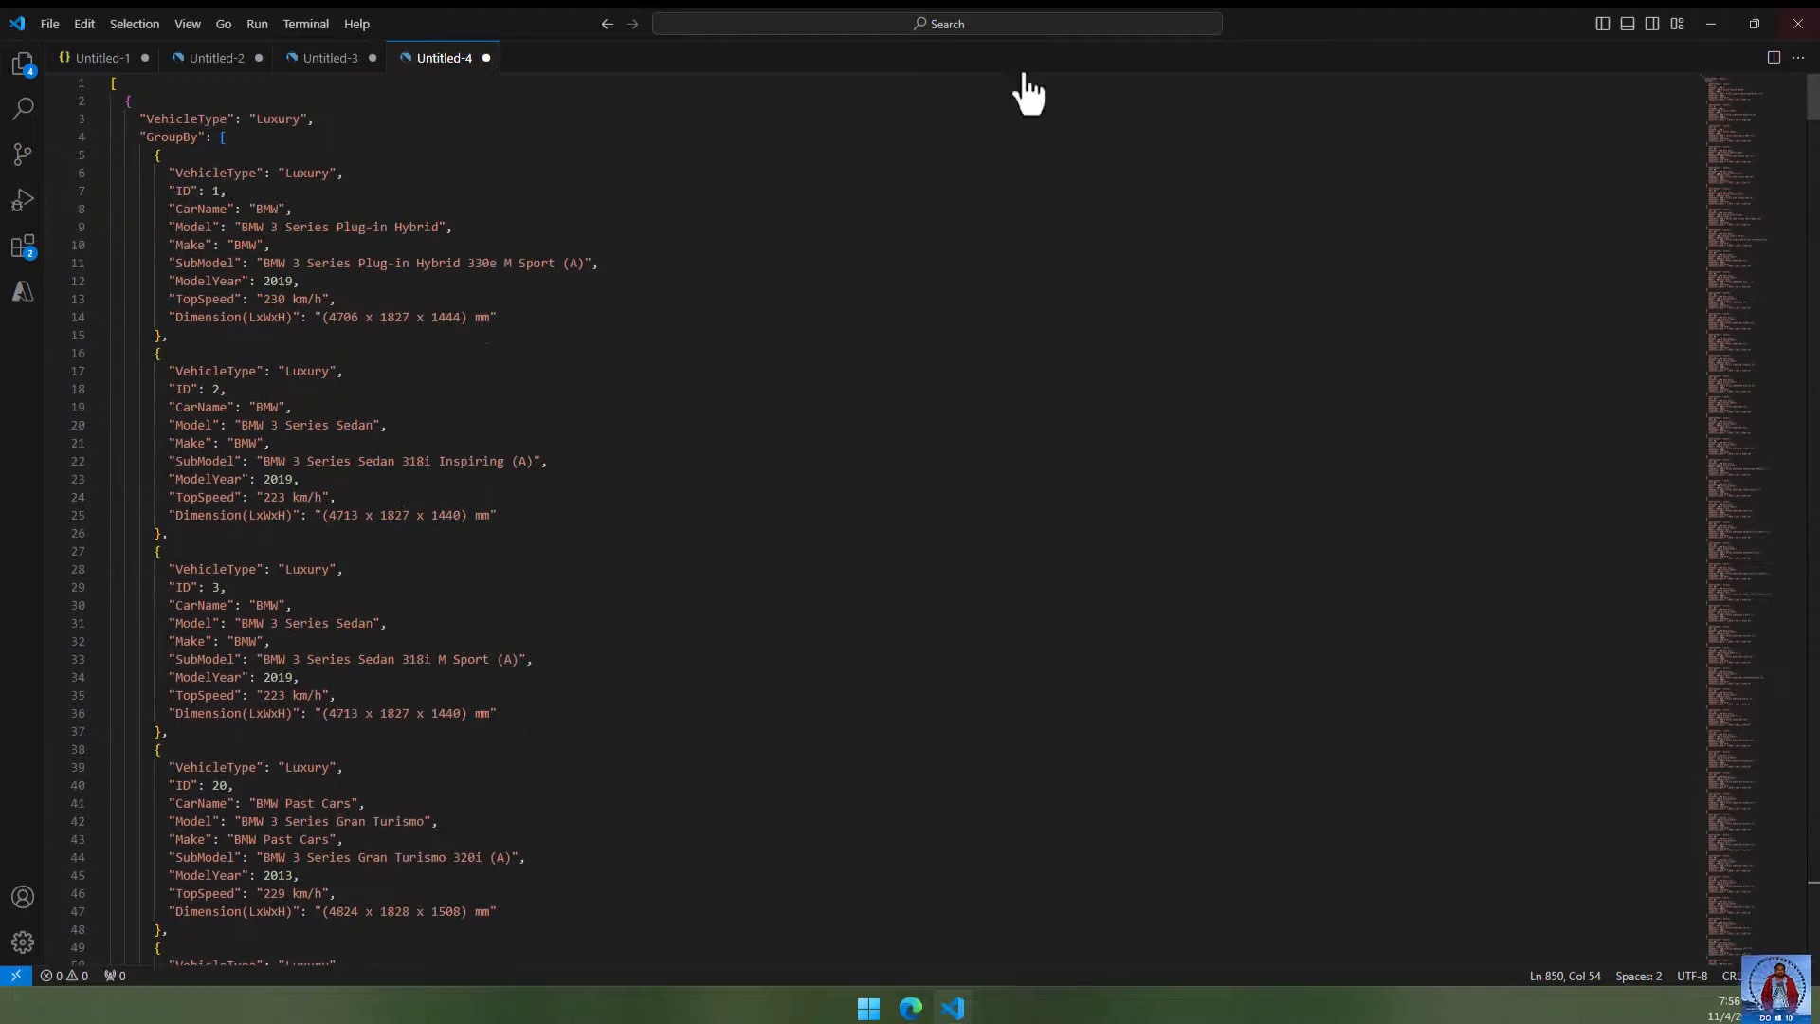
- Collapse the GroupBy array to check the outer structure of the filtered output, and expand it again
{"action": "left_click", "coordinate": [98, 139]}
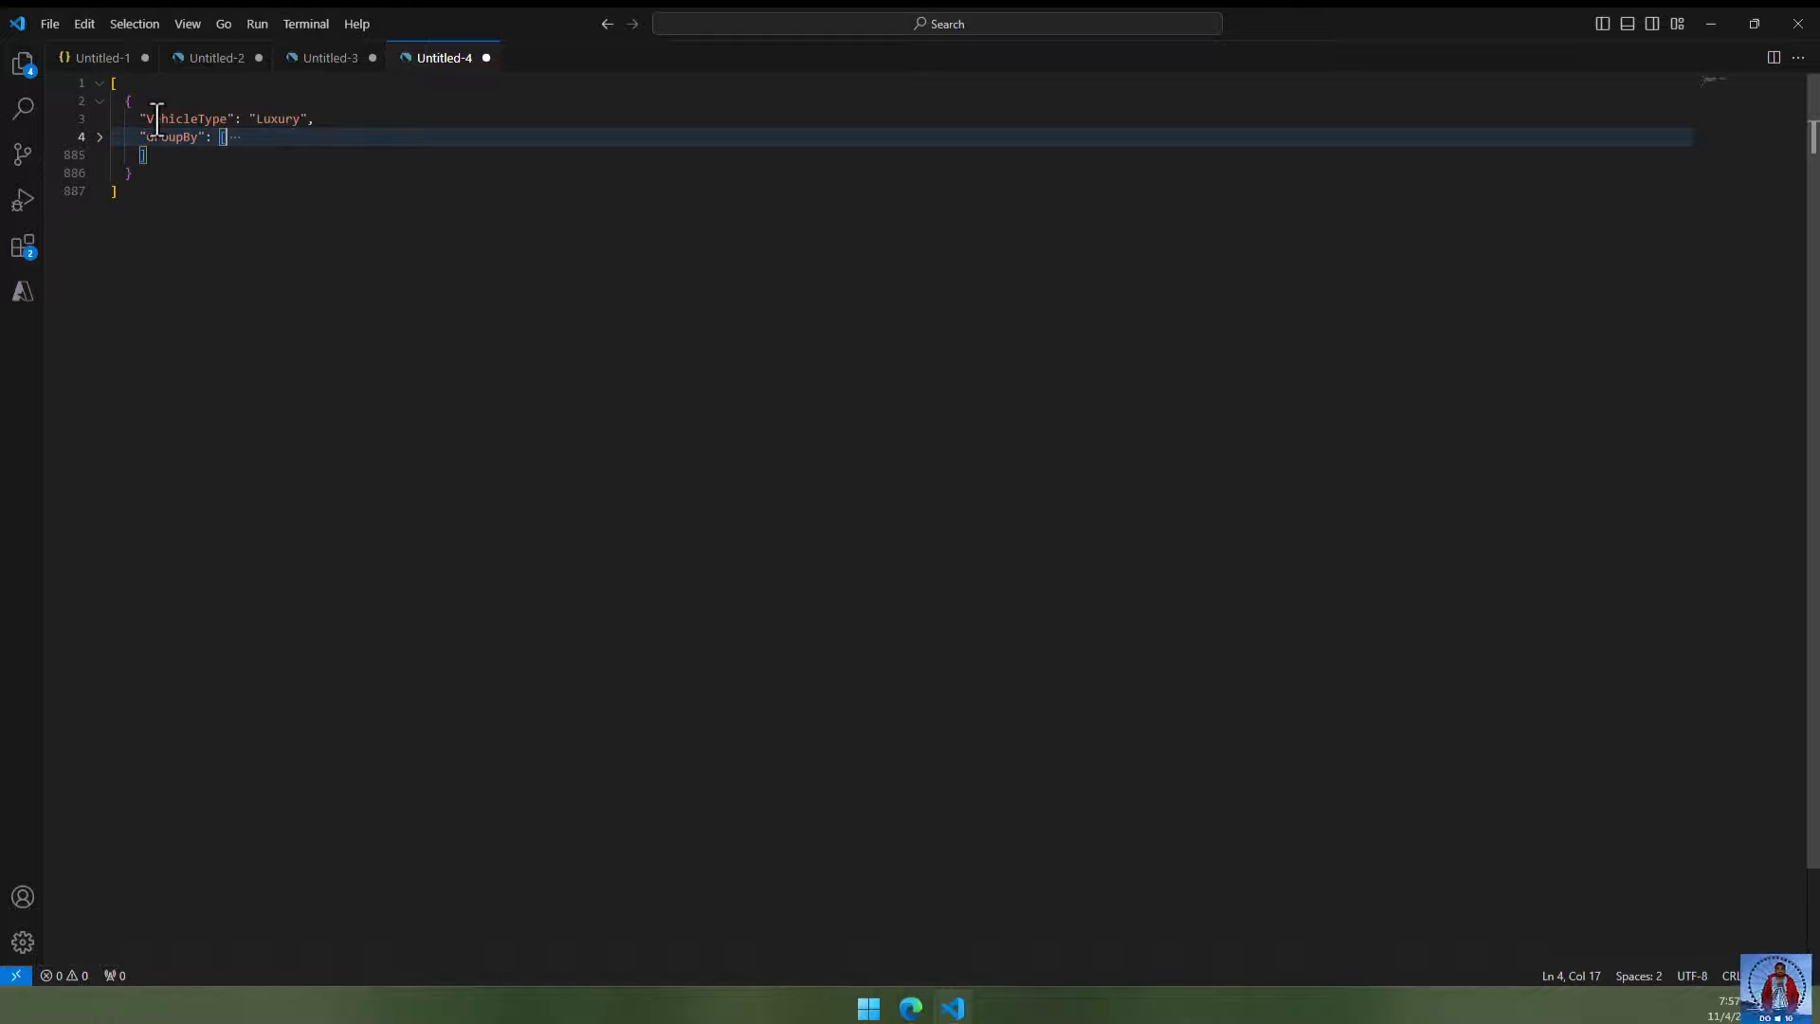
{"action": "left_click", "coordinate": [99, 138]}
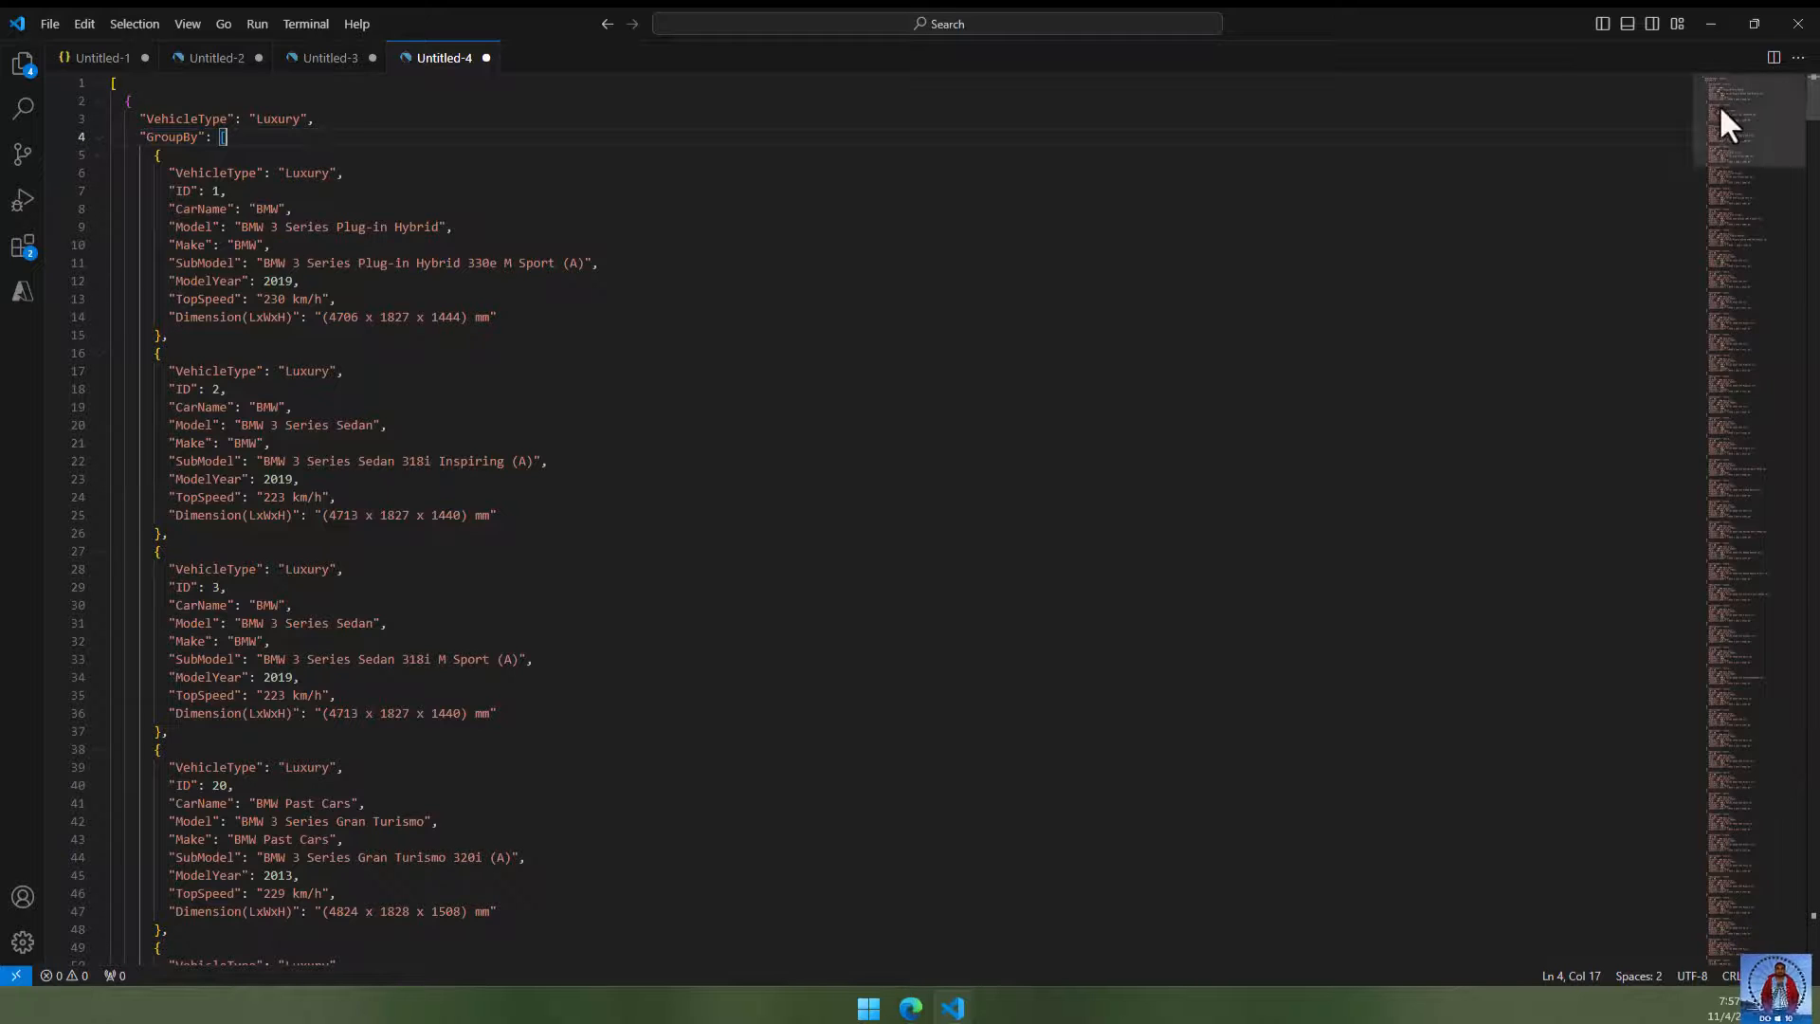
{"action": "left_click", "coordinate": [388, 177]}
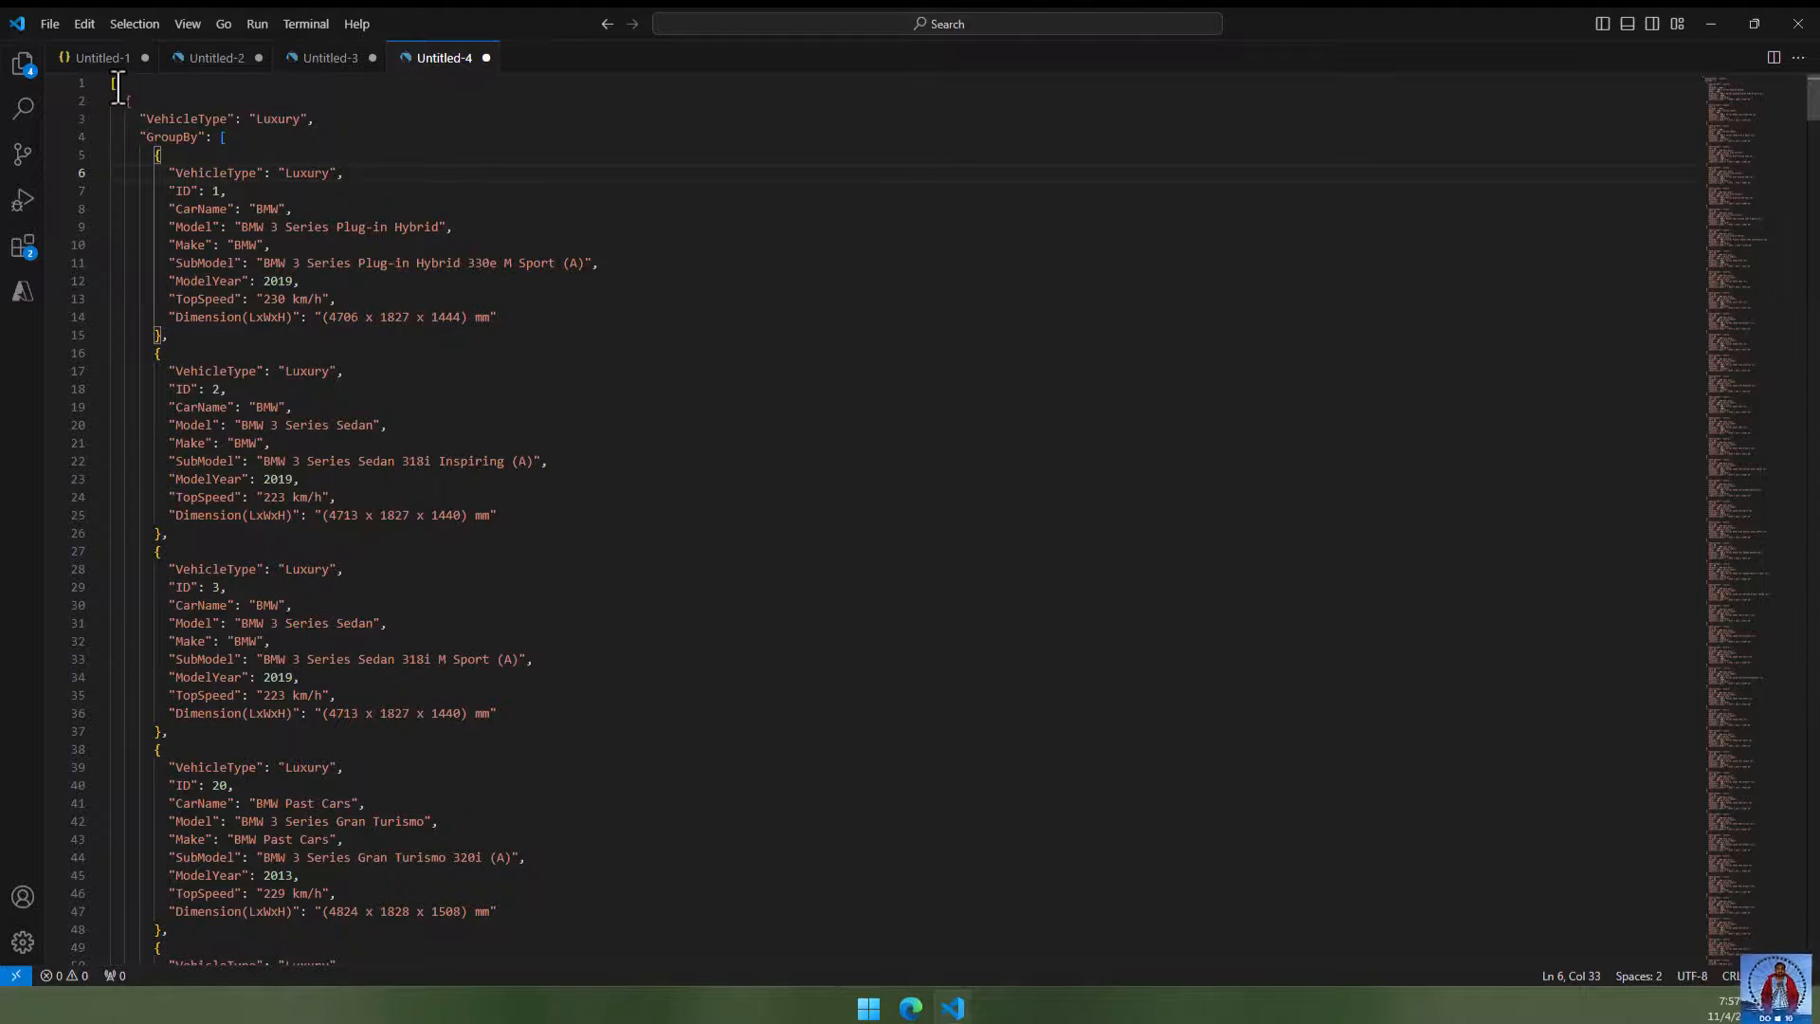
- Highlight the outer "VehicleType": "Luxury" line and the GroupBy key to examine the filtered object's two properties
{"action": "left_click", "coordinate": [152, 117]}
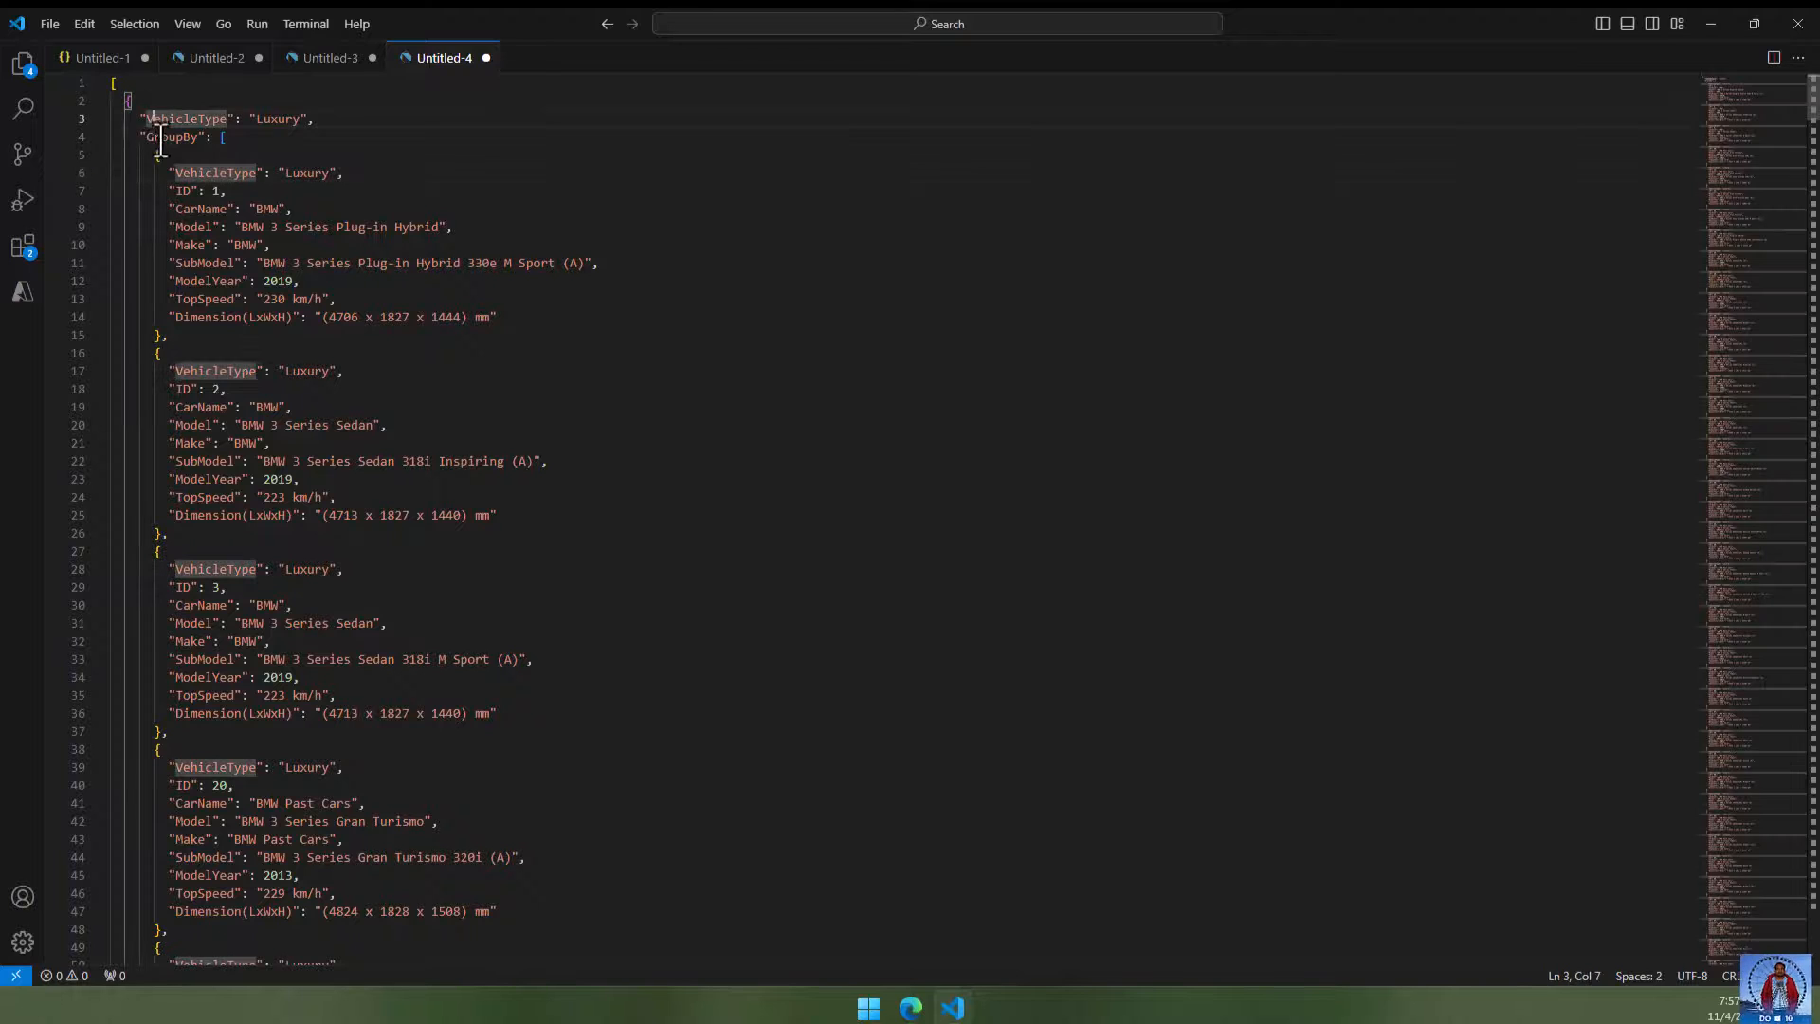
{"action": "left_click", "coordinate": [175, 140]}
{"action": "left_click_drag", "start_coordinate": [139, 119], "coordinate": [349, 125]}
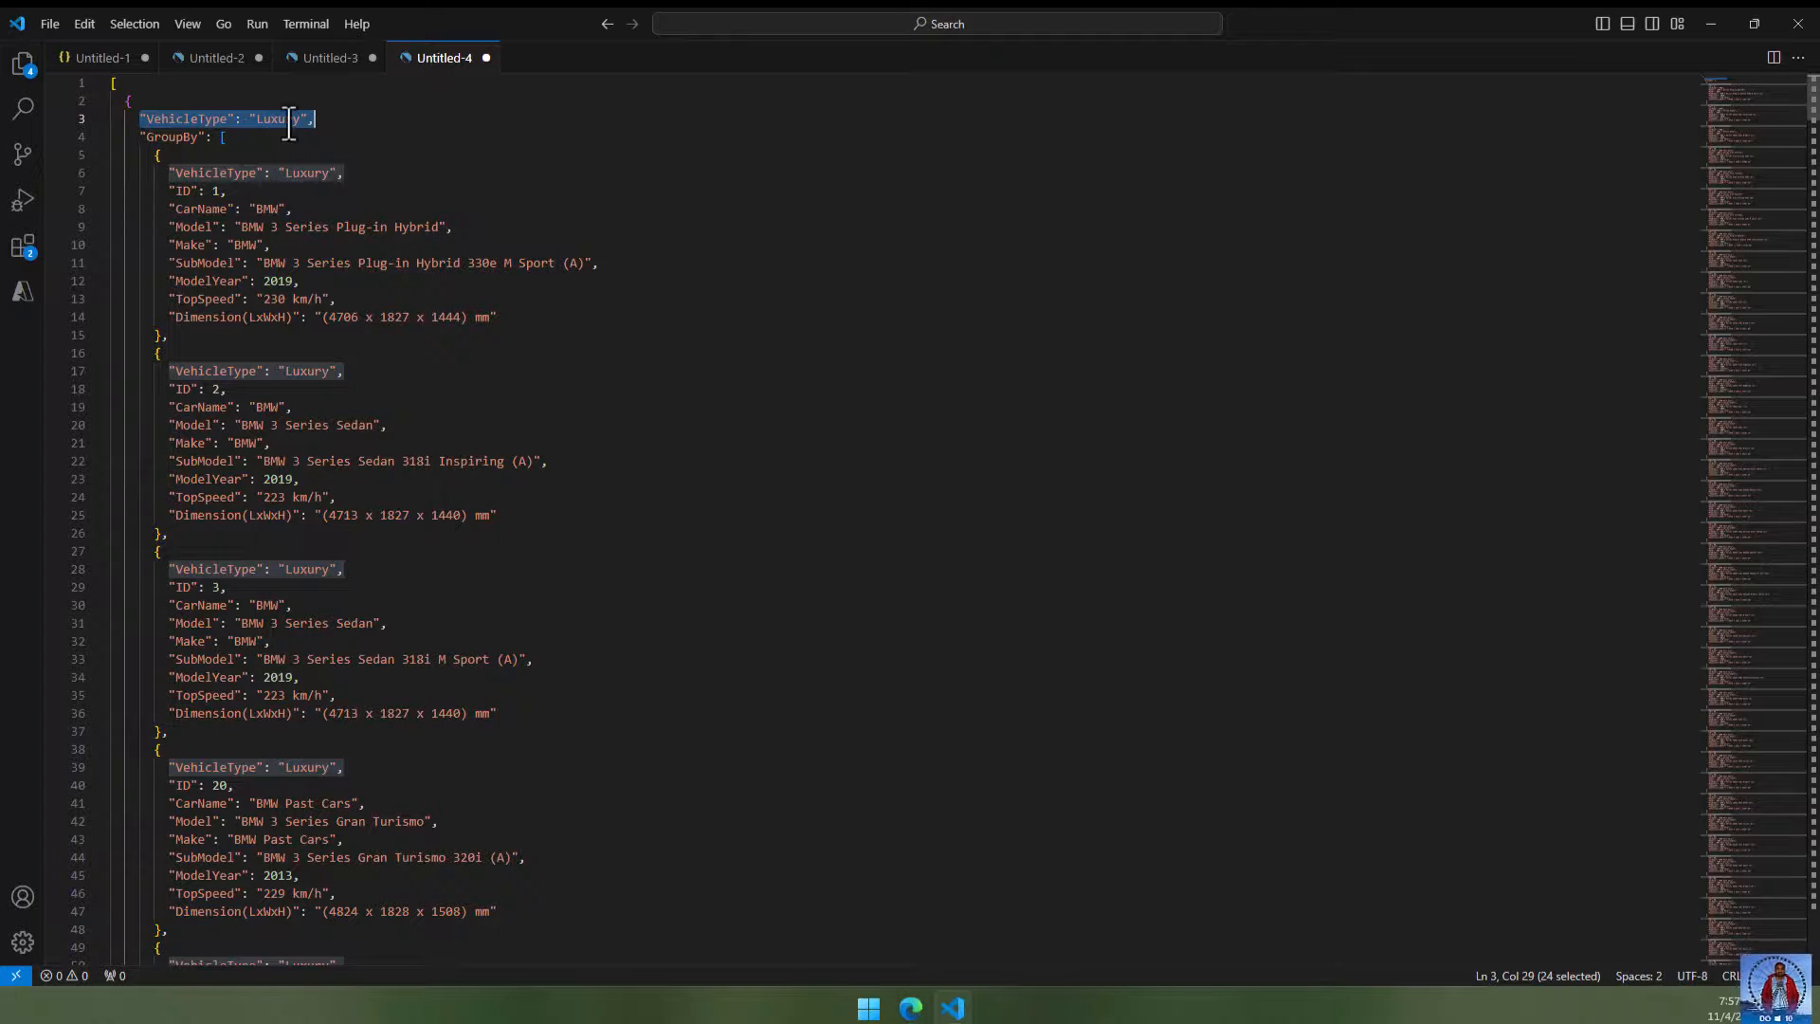
{"action": "left_click", "coordinate": [259, 140]}
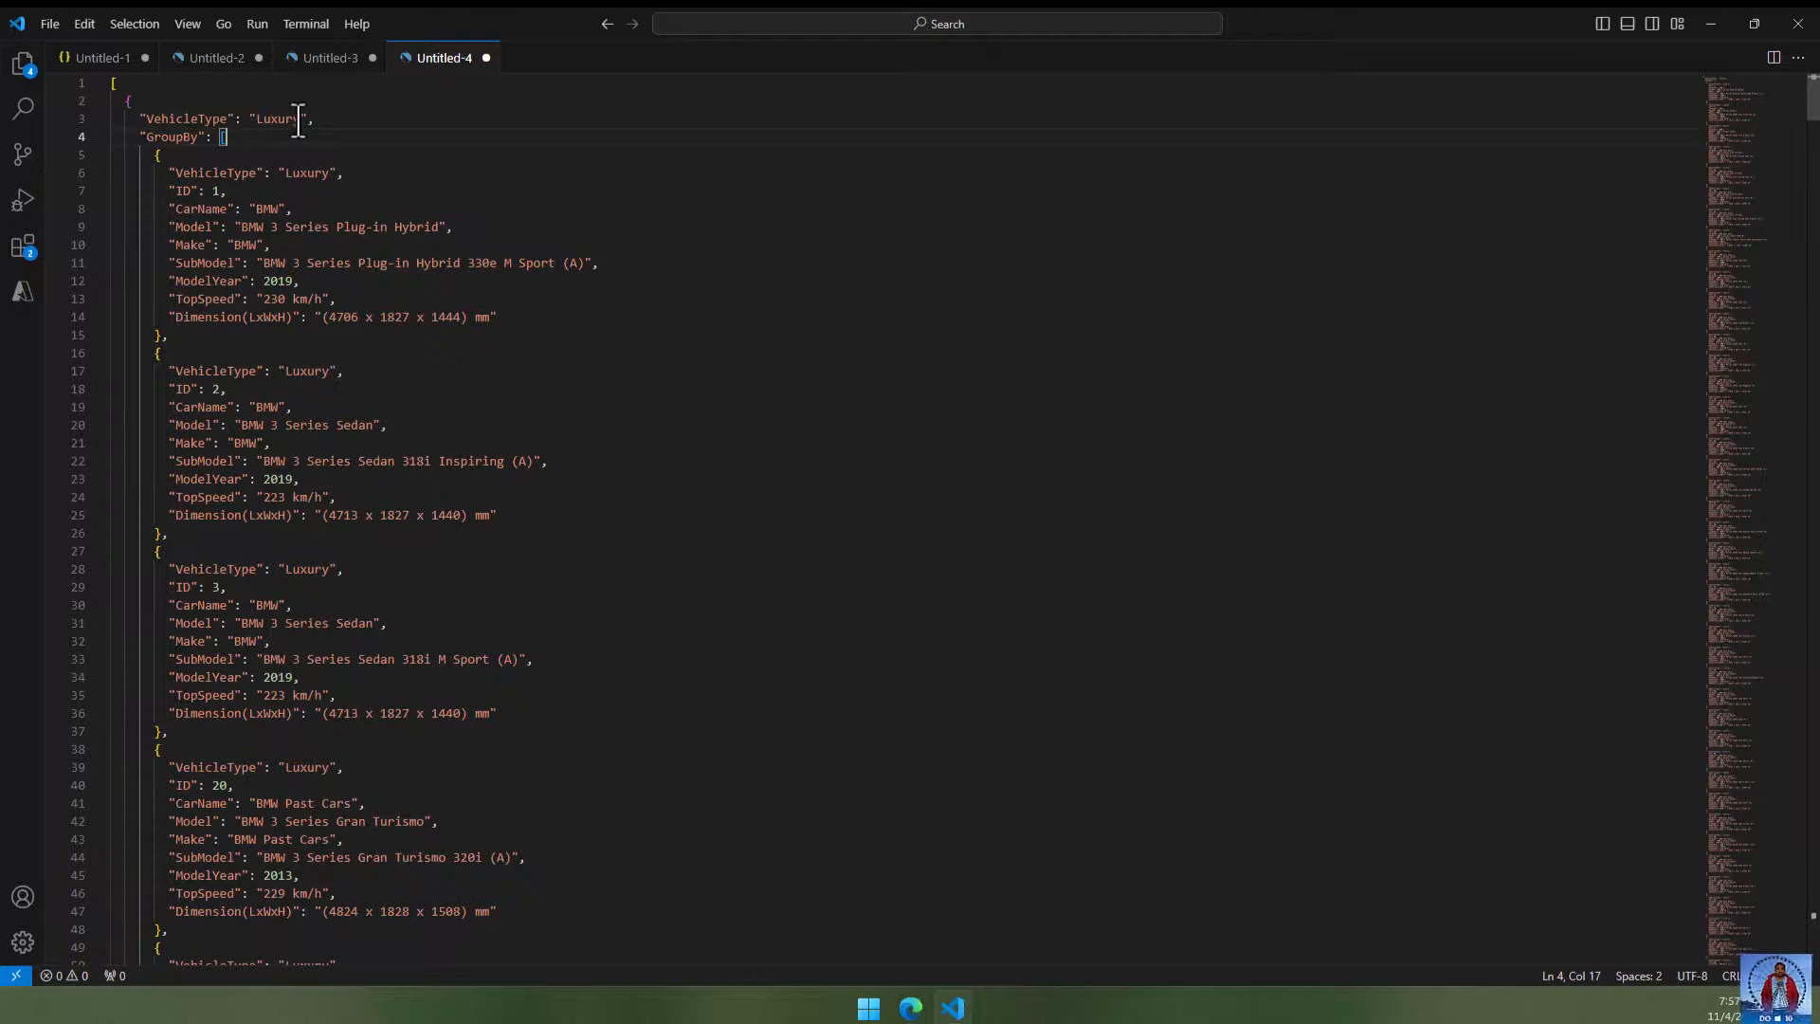
{"action": "left_click", "coordinate": [196, 154]}
{"action": "double_click", "coordinate": [171, 136]}
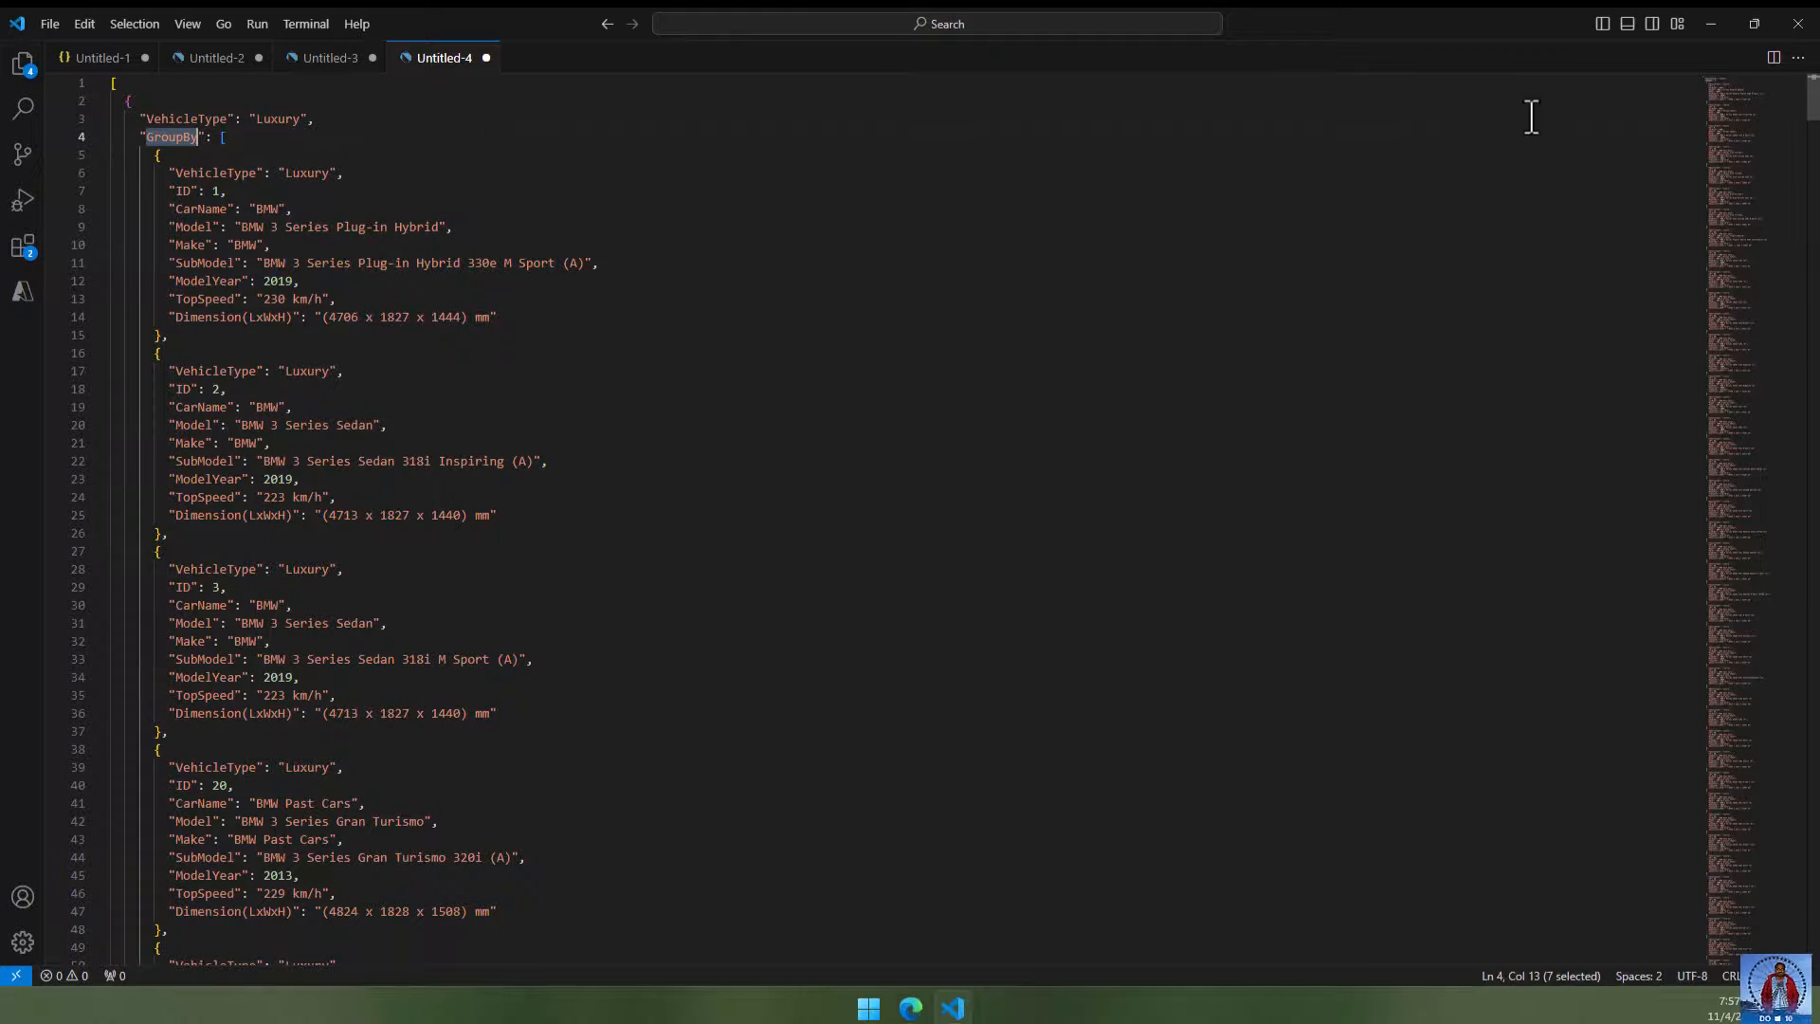
- Switch to Power Automate, examine the Create HTML table action's input array and HTML output body, and close its run details
{"action": "left_click", "coordinate": [1711, 23]}
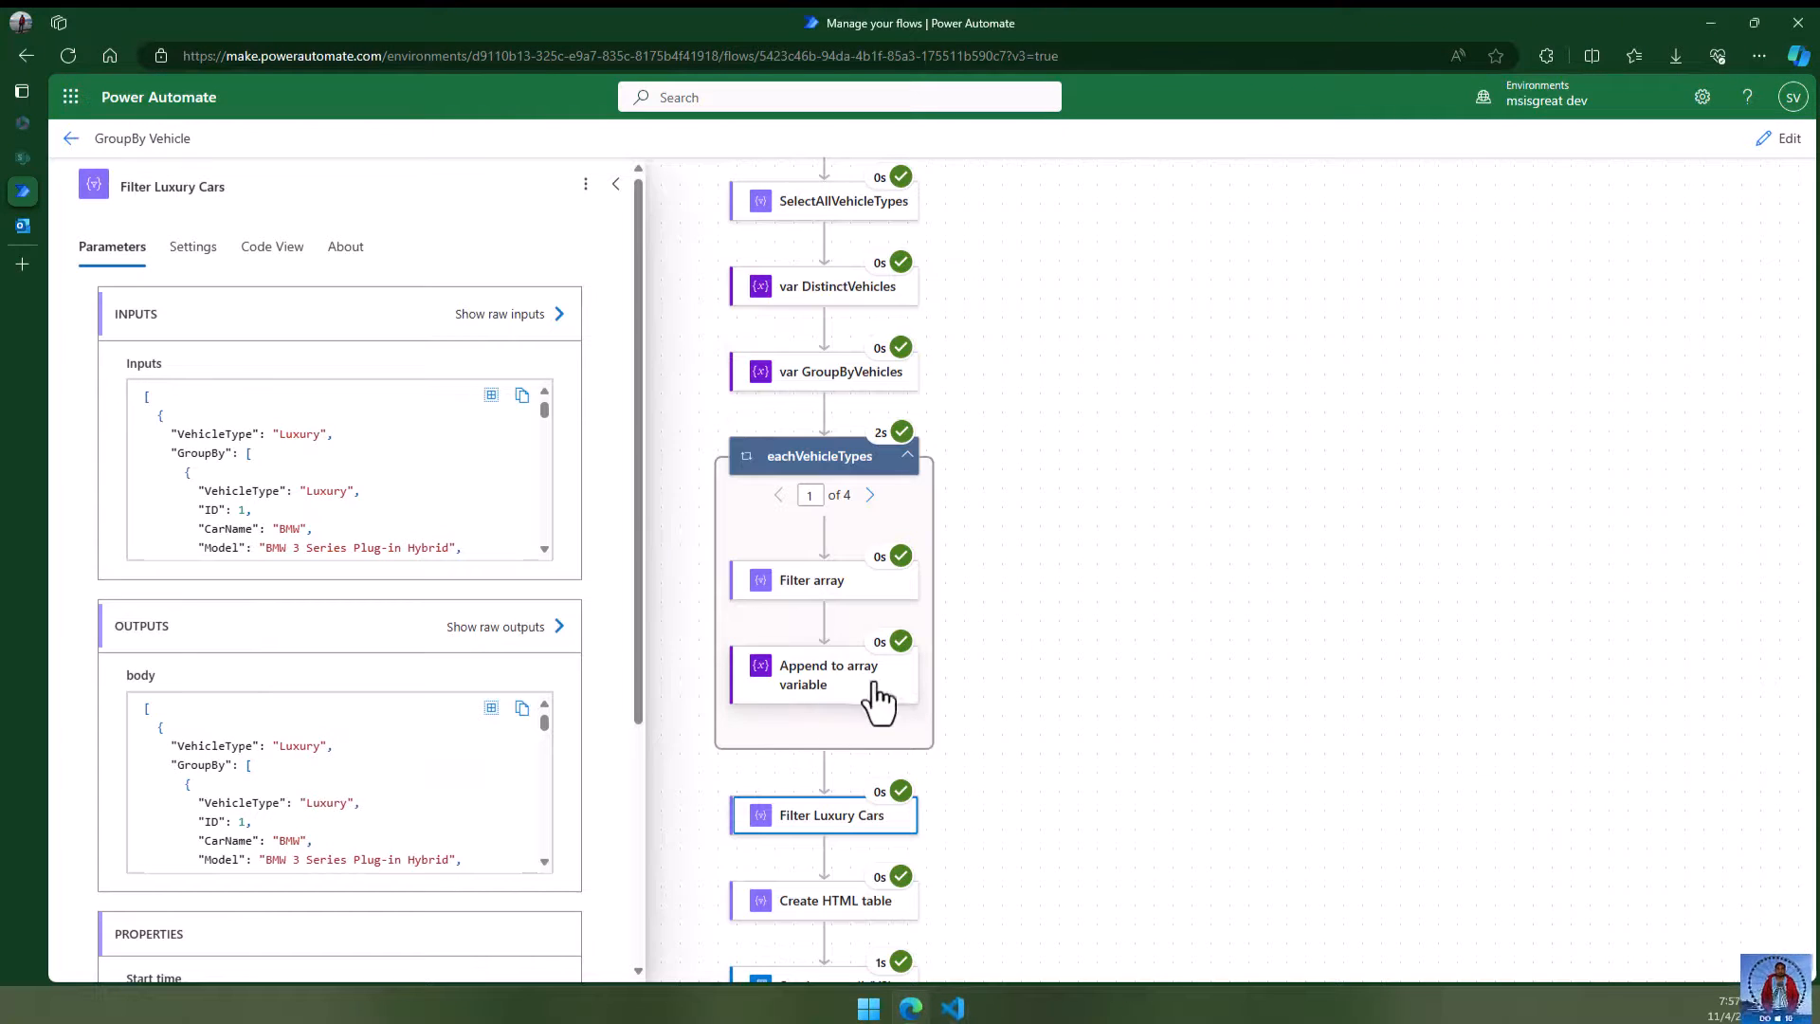
{"action": "left_click", "coordinate": [813, 907]}
{"action": "scroll", "coordinate": [1076, 783], "scroll_direction": "down", "scroll_amount": 1}
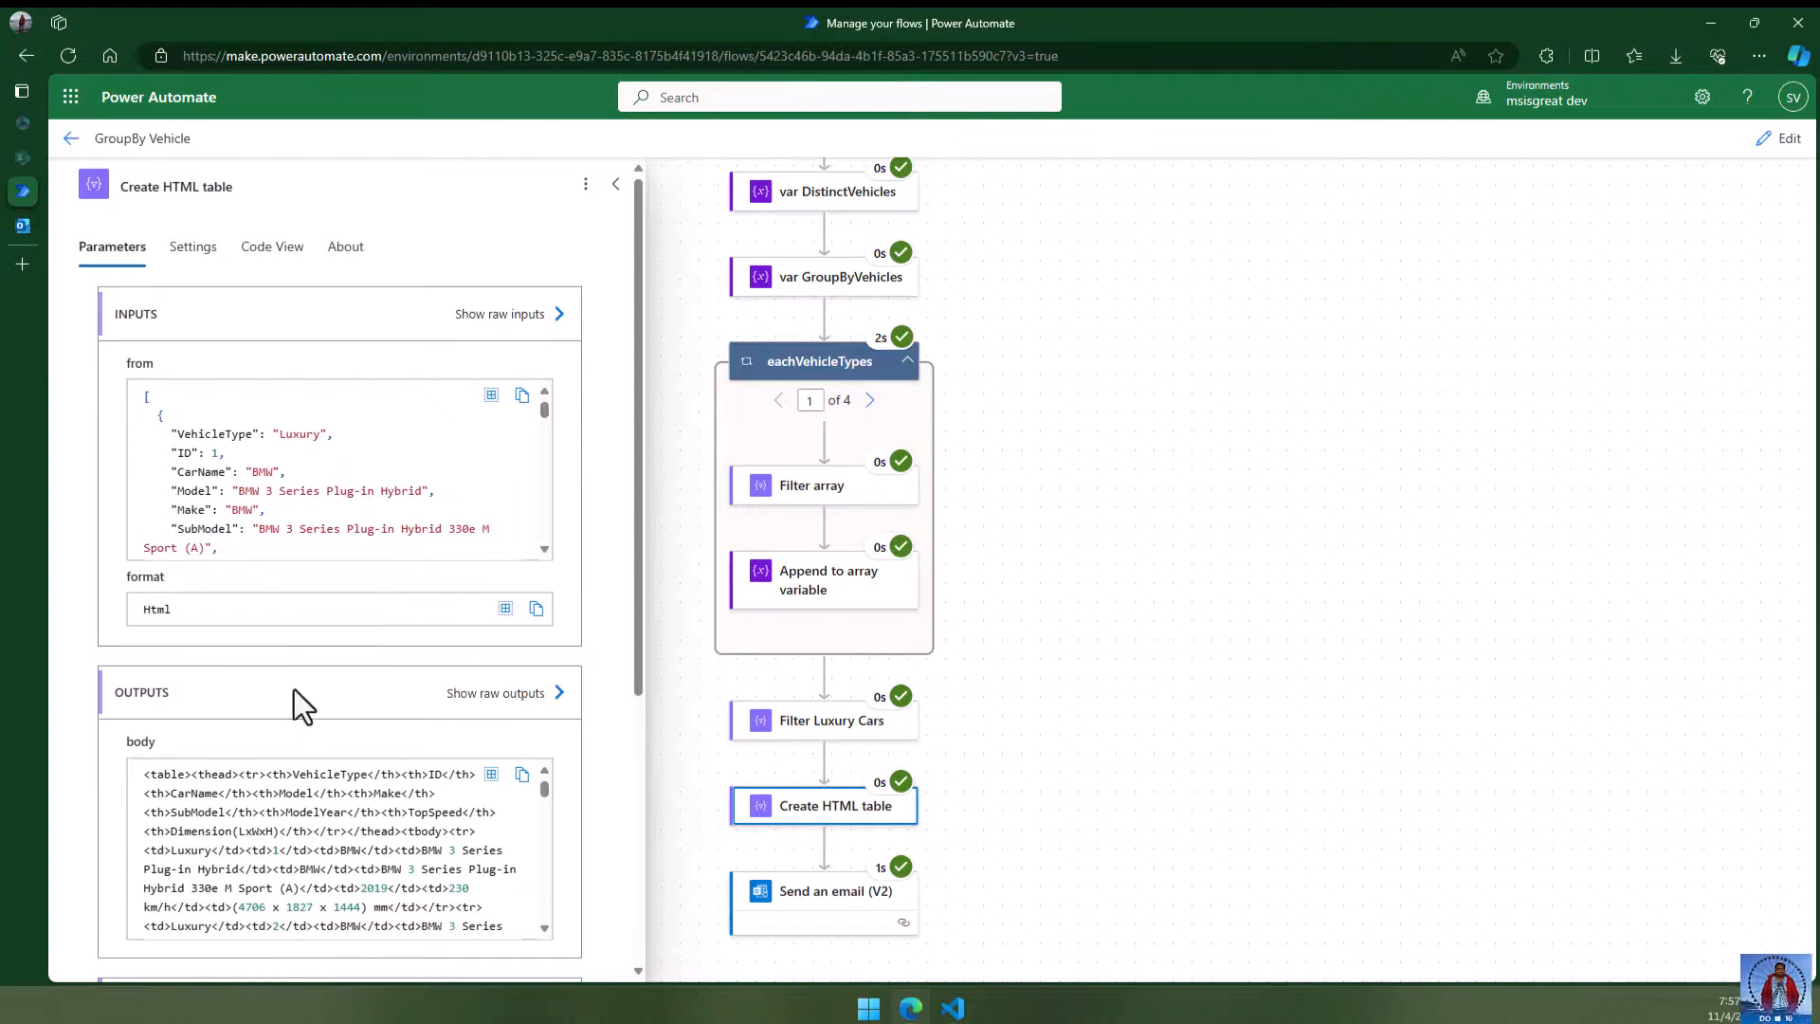
{"action": "scroll", "coordinate": [319, 434], "scroll_direction": "down", "scroll_amount": 1}
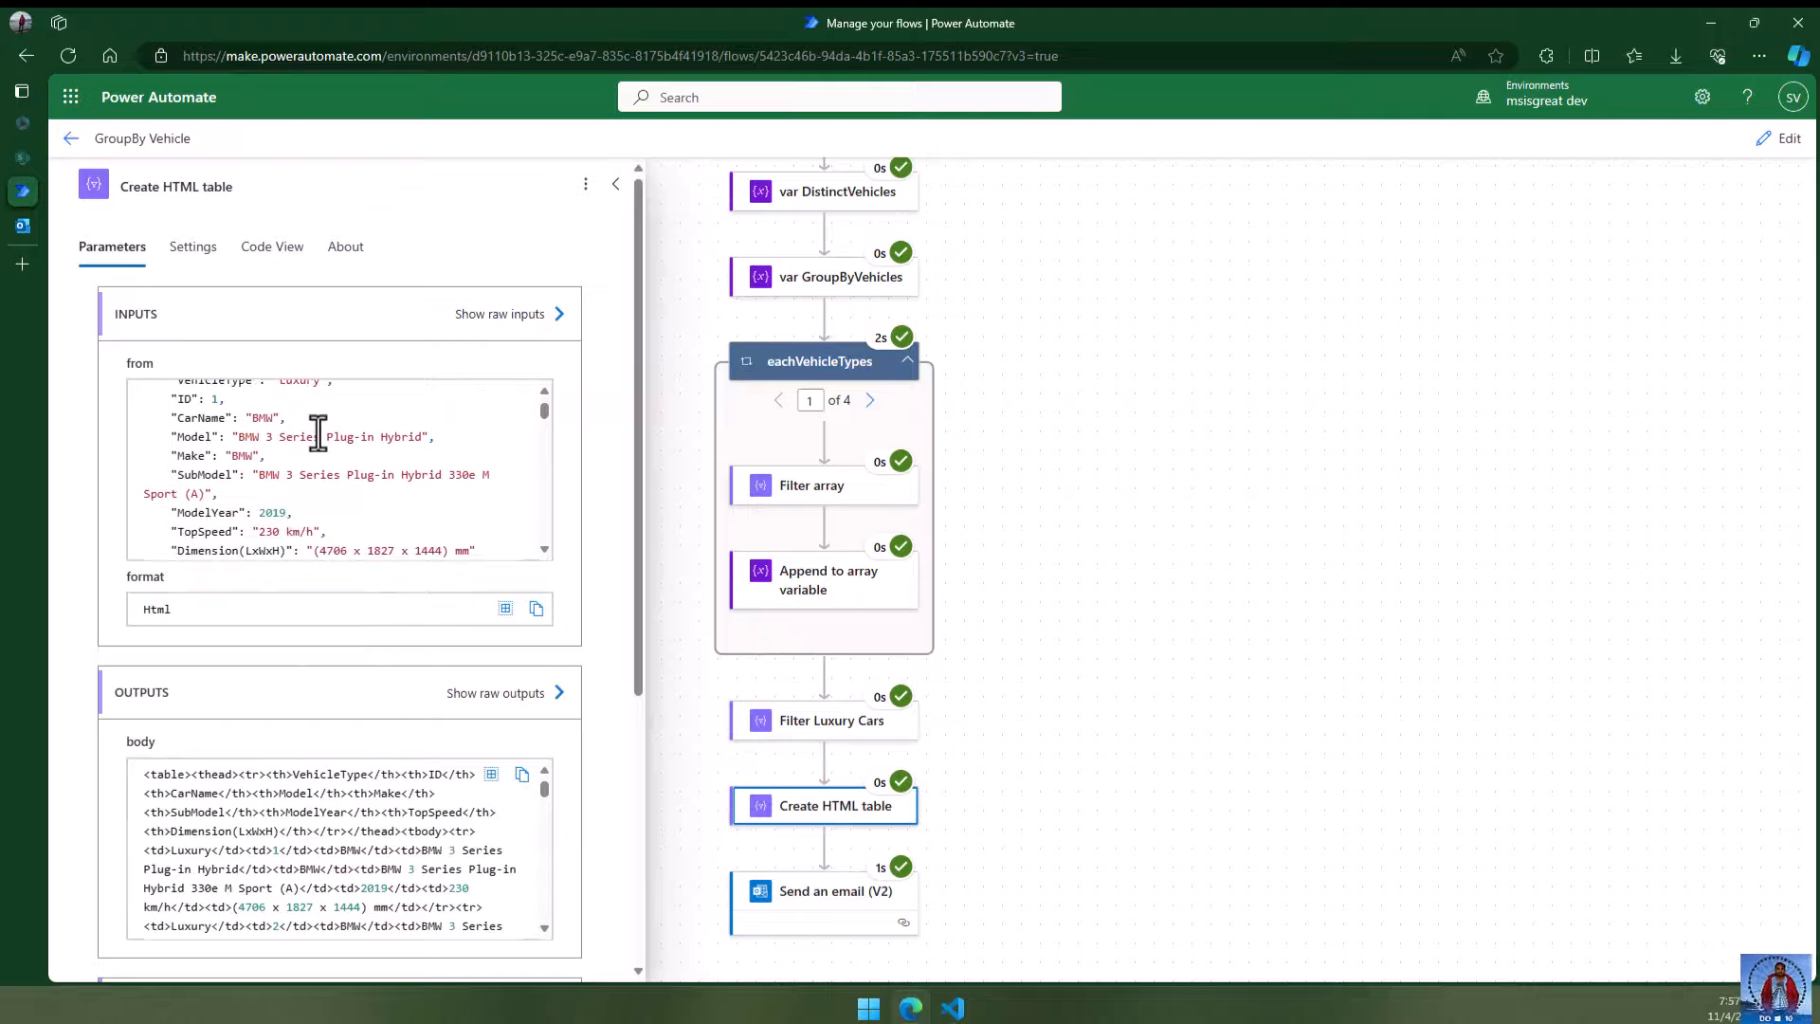
{"action": "scroll", "coordinate": [319, 434], "scroll_direction": "down", "scroll_amount": 2}
{"action": "scroll", "coordinate": [319, 433], "scroll_direction": "down", "scroll_amount": 3}
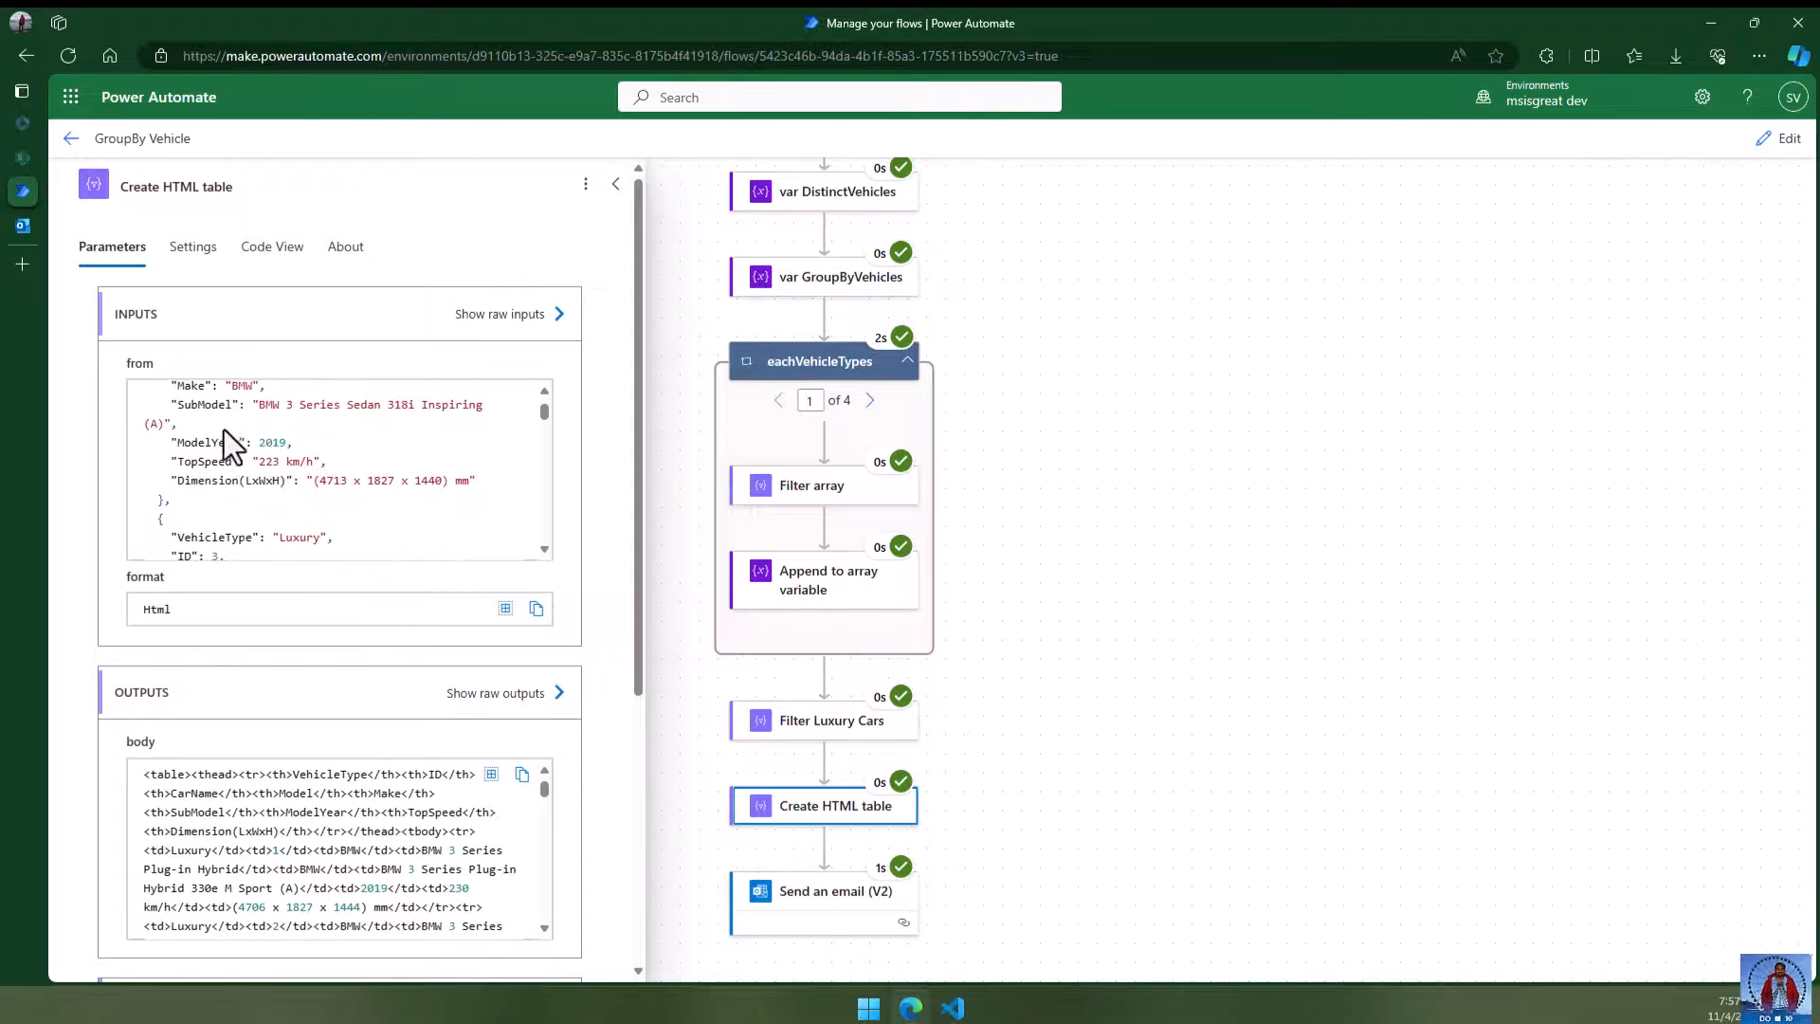
{"action": "scroll", "coordinate": [304, 427], "scroll_direction": "up", "scroll_amount": 2}
{"action": "scroll", "coordinate": [341, 730], "scroll_direction": "down", "scroll_amount": 2}
{"action": "scroll", "coordinate": [355, 722], "scroll_direction": "down", "scroll_amount": 3}
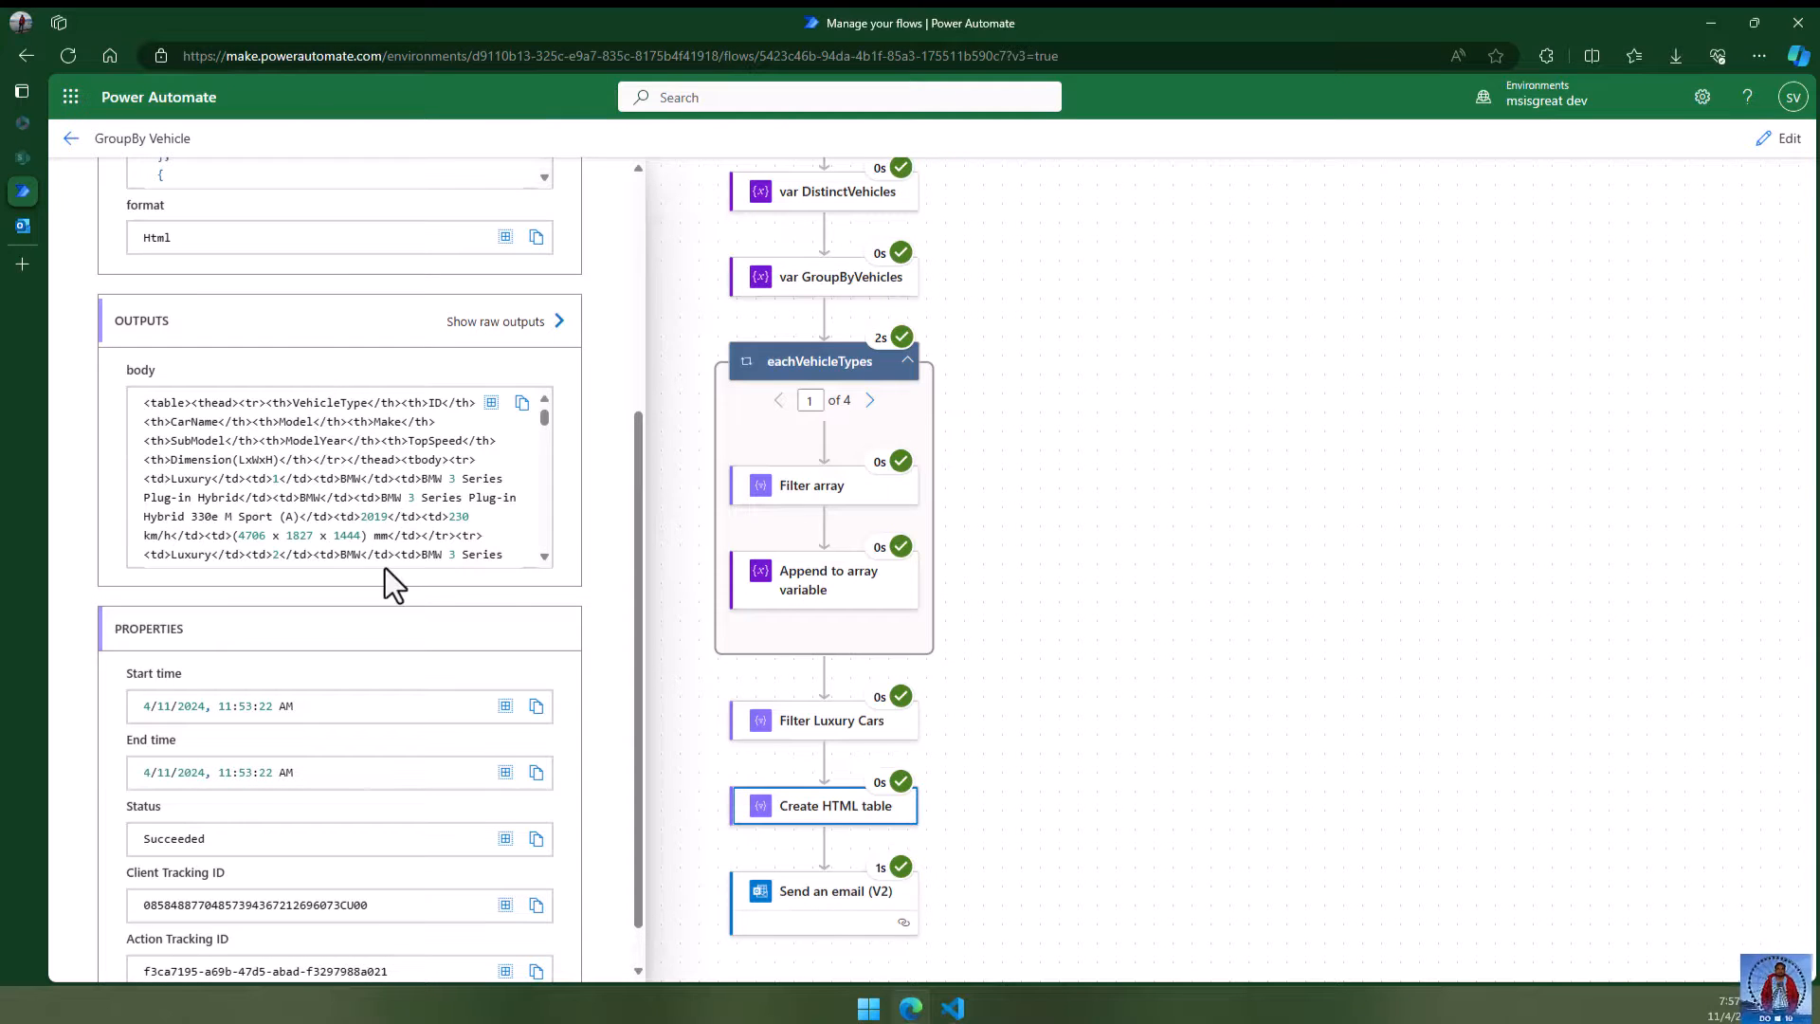
{"action": "left_click", "coordinate": [1050, 744]}
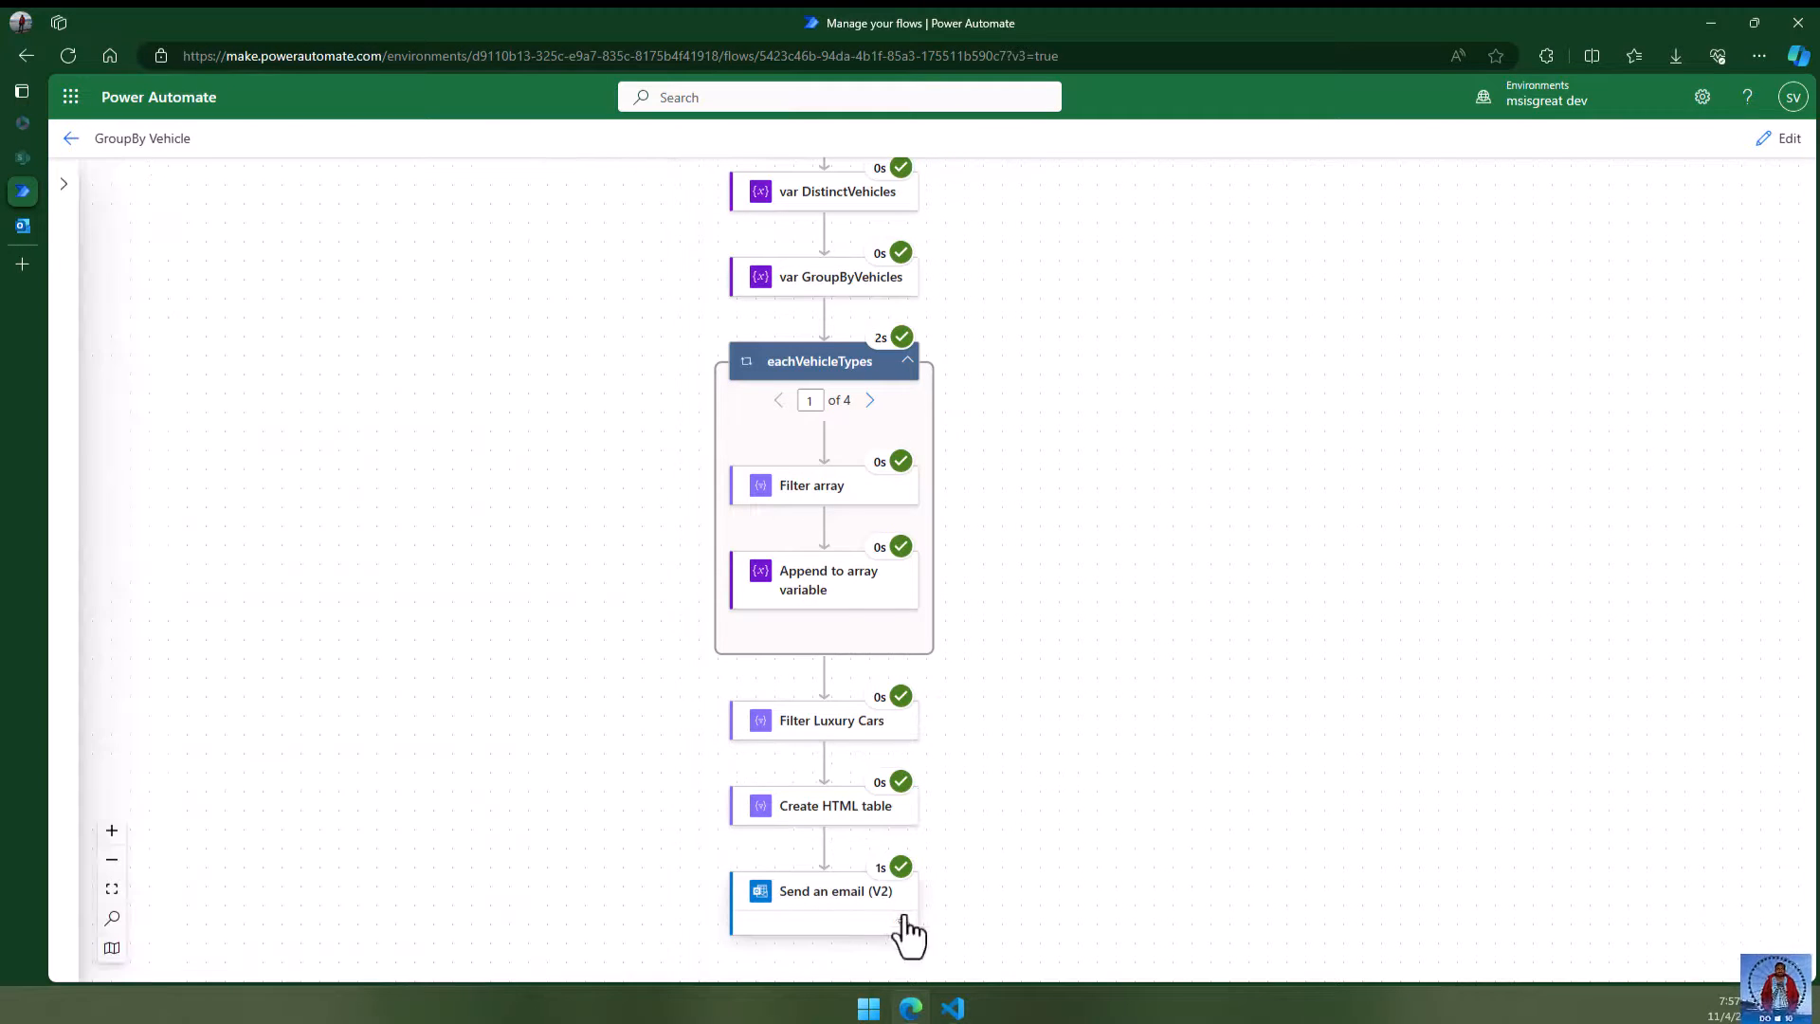
{"action": "scroll", "coordinate": [1096, 869], "scroll_direction": "down", "scroll_amount": 2}
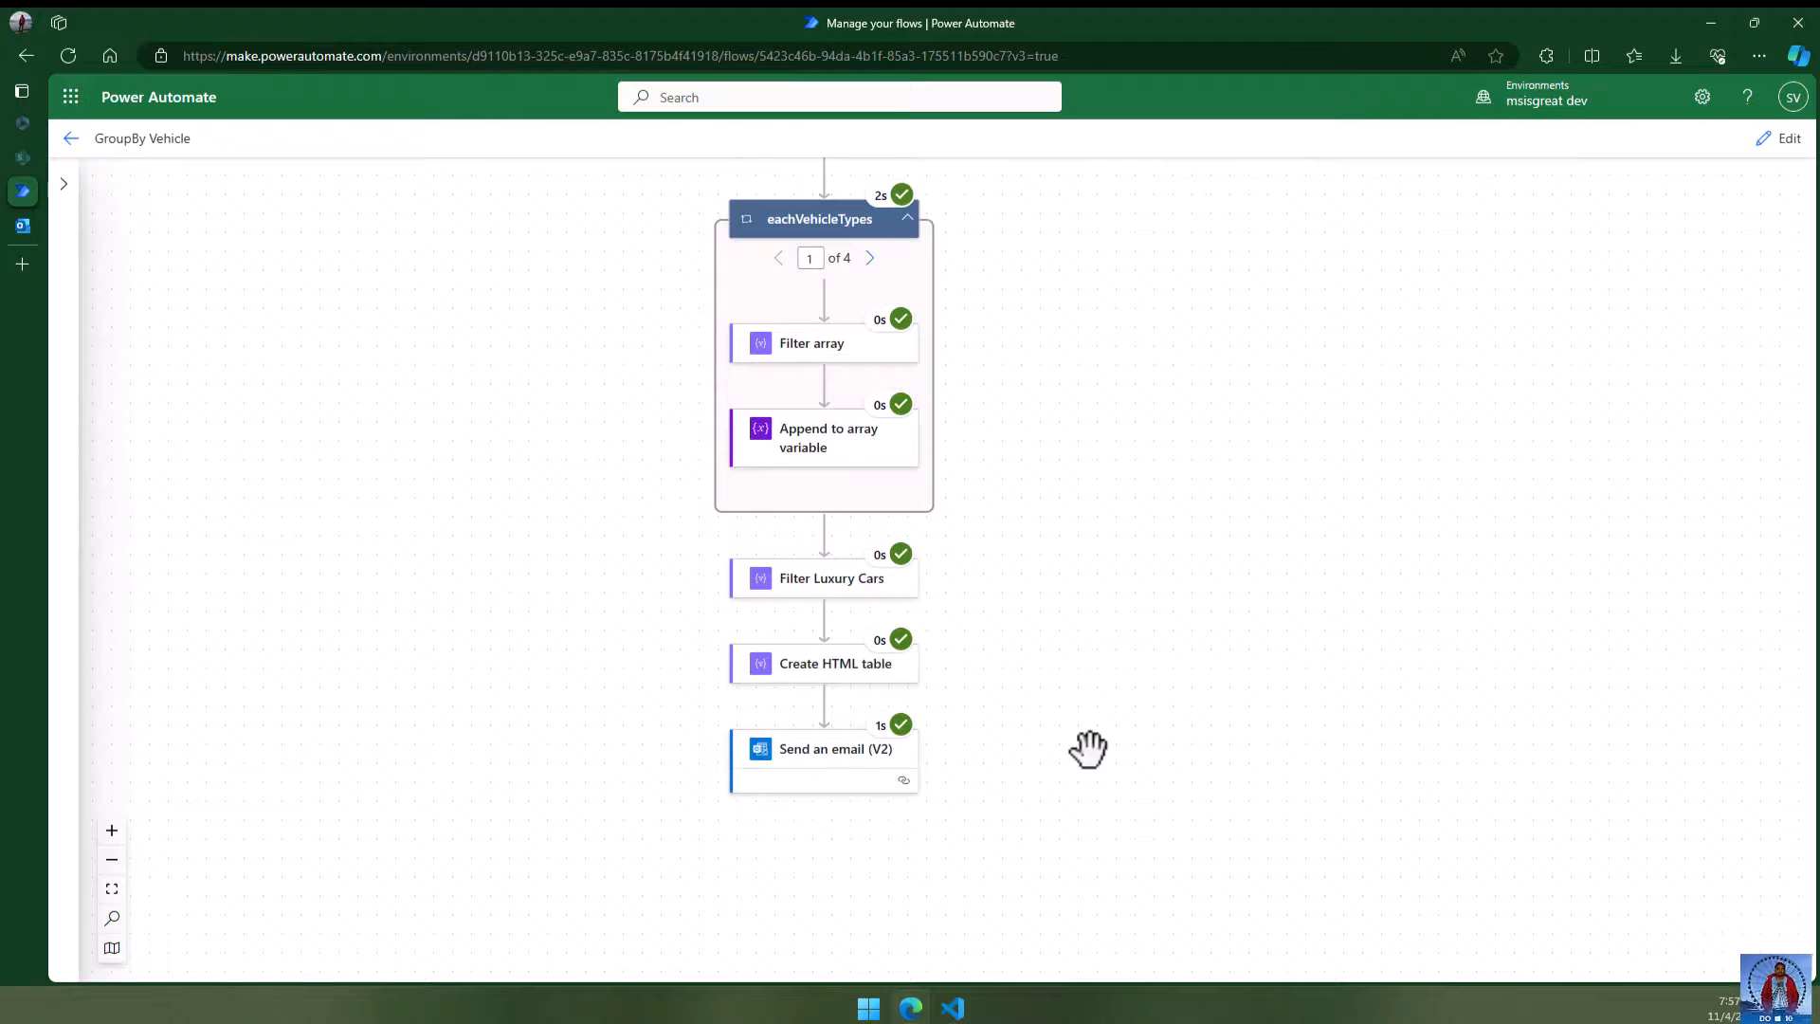
{"action": "scroll", "coordinate": [1101, 581], "scroll_direction": "up", "scroll_amount": 2}
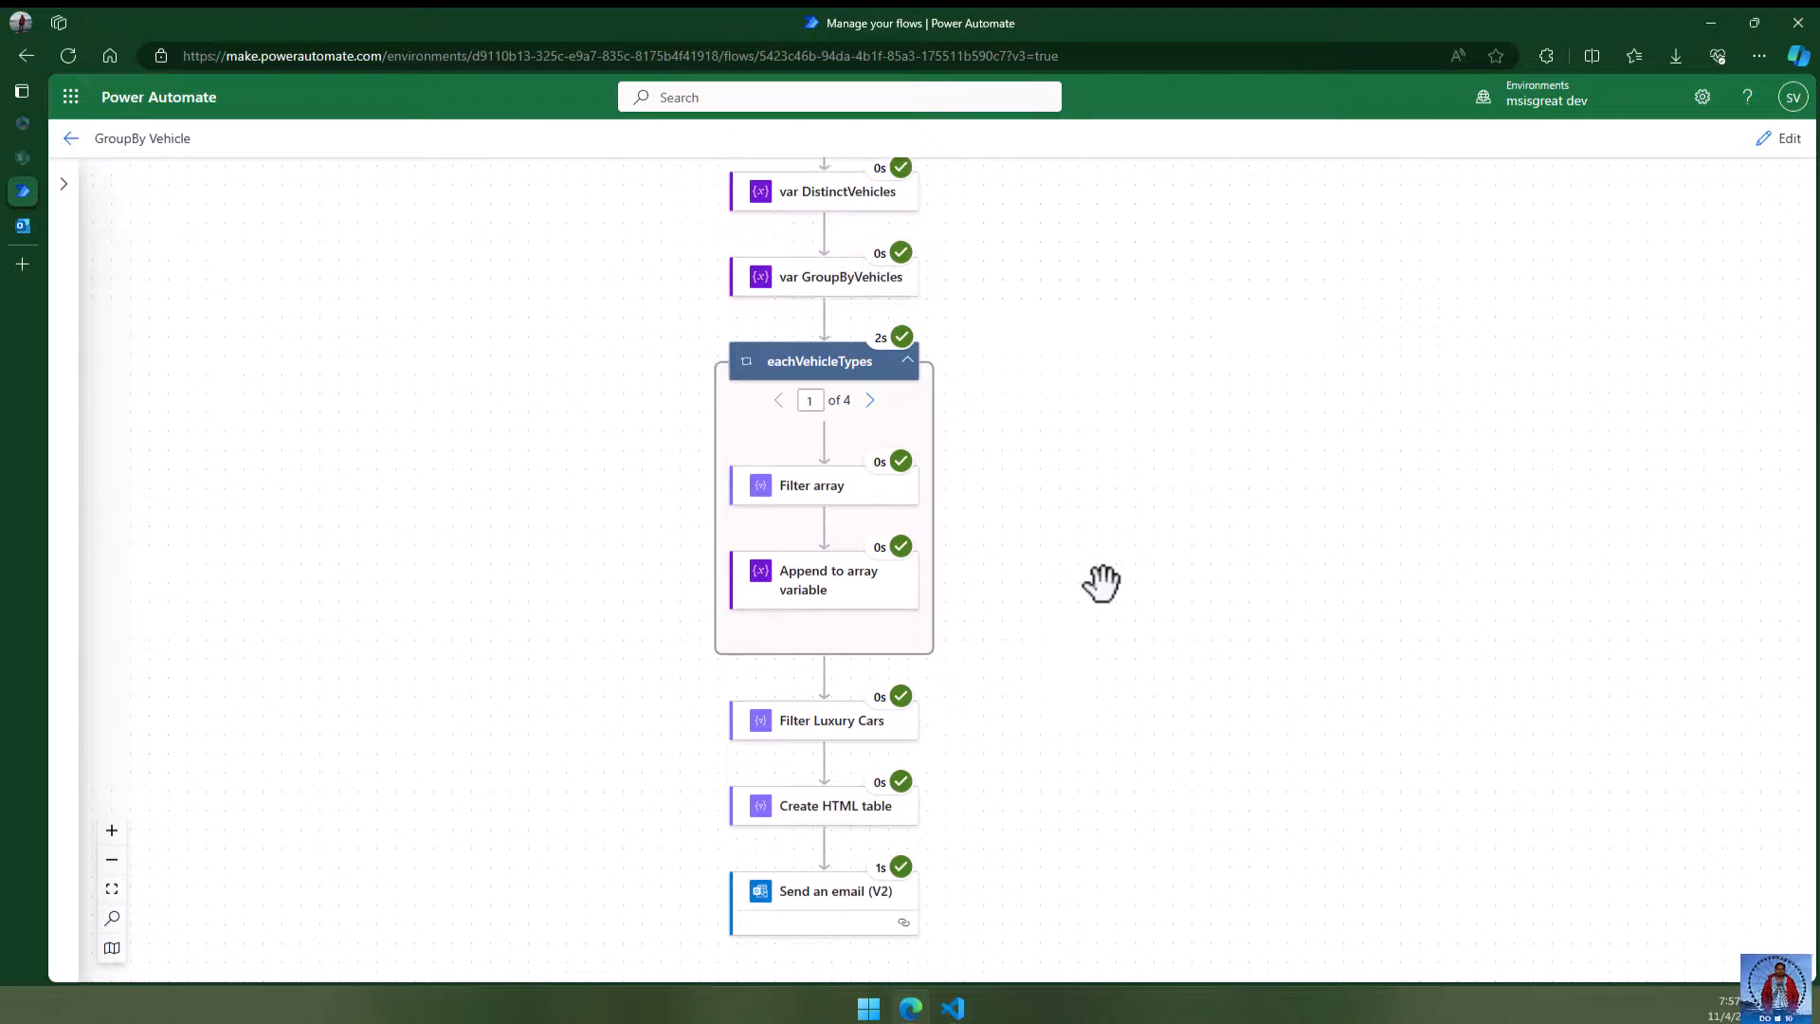